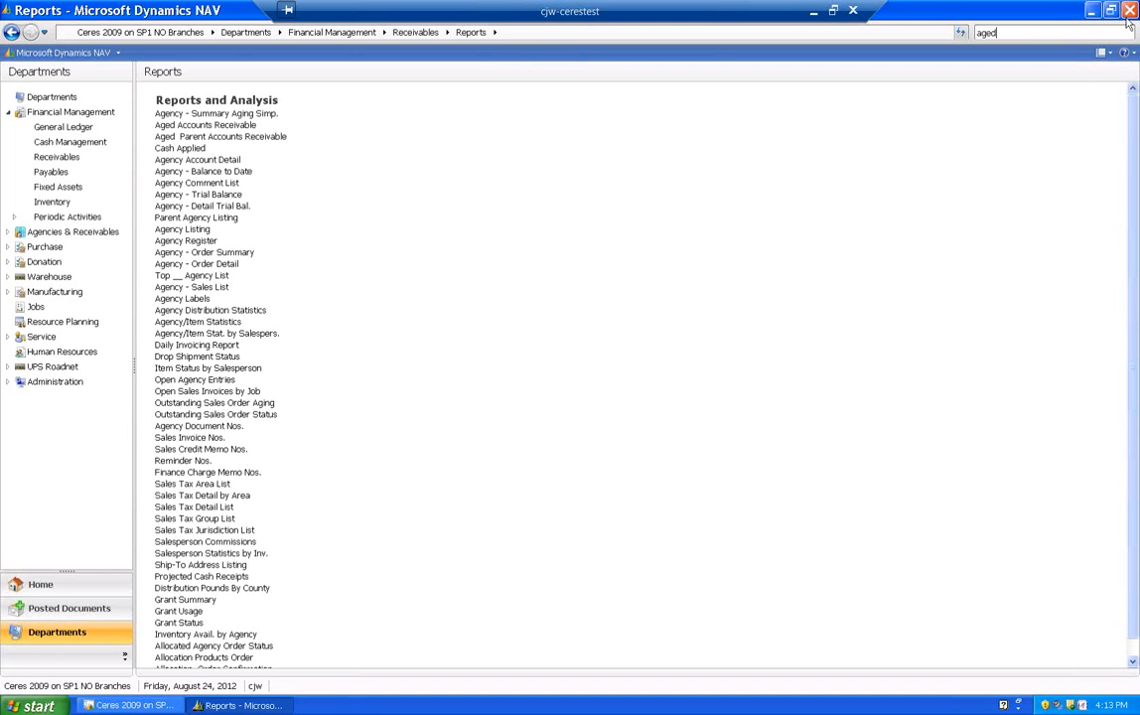
- Open the Aged Accounts Receivable report options and list the agencies available for the No. filter
click(212, 127)
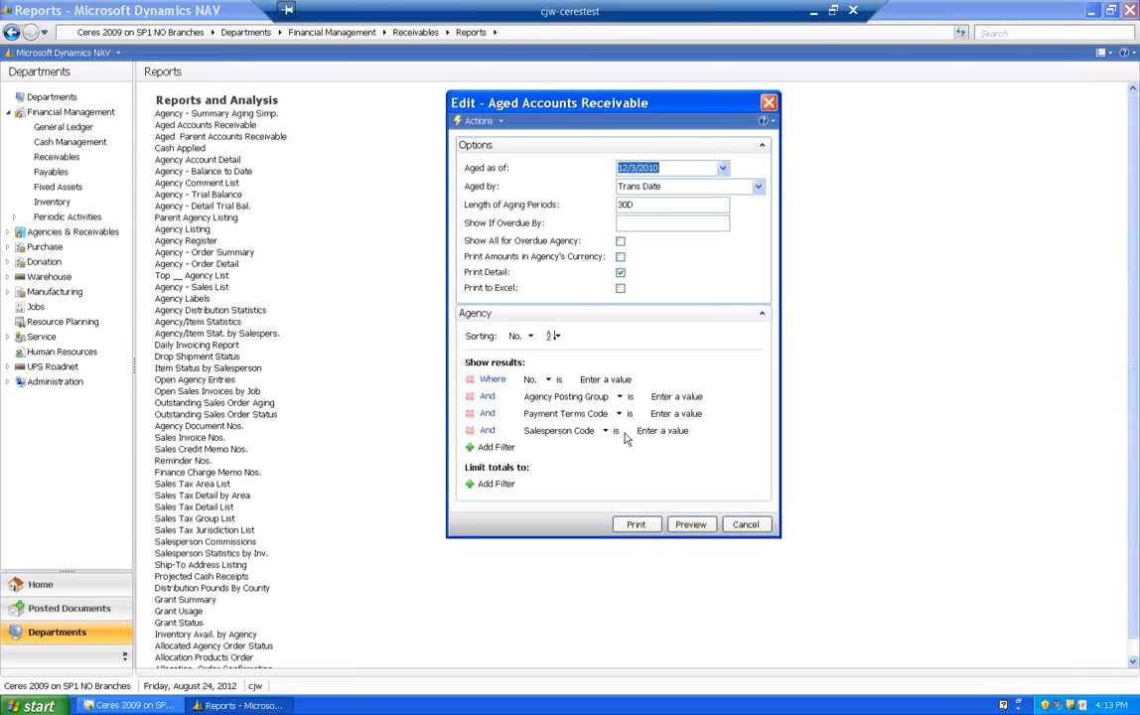
click(608, 380)
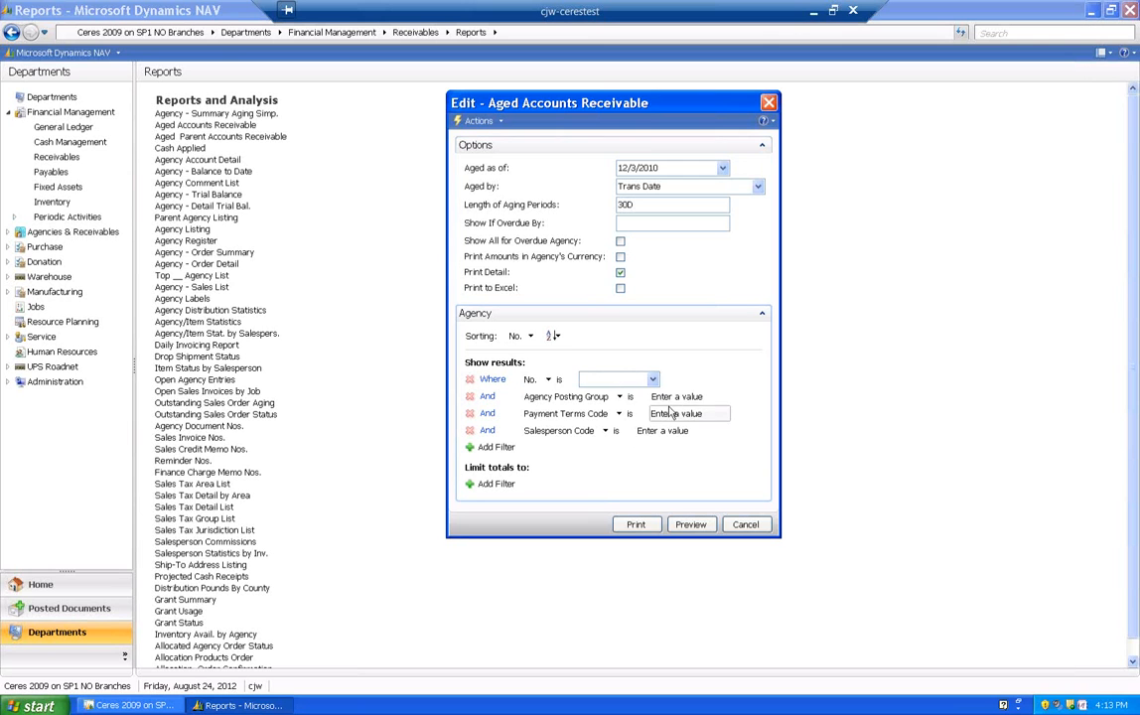
click(678, 398)
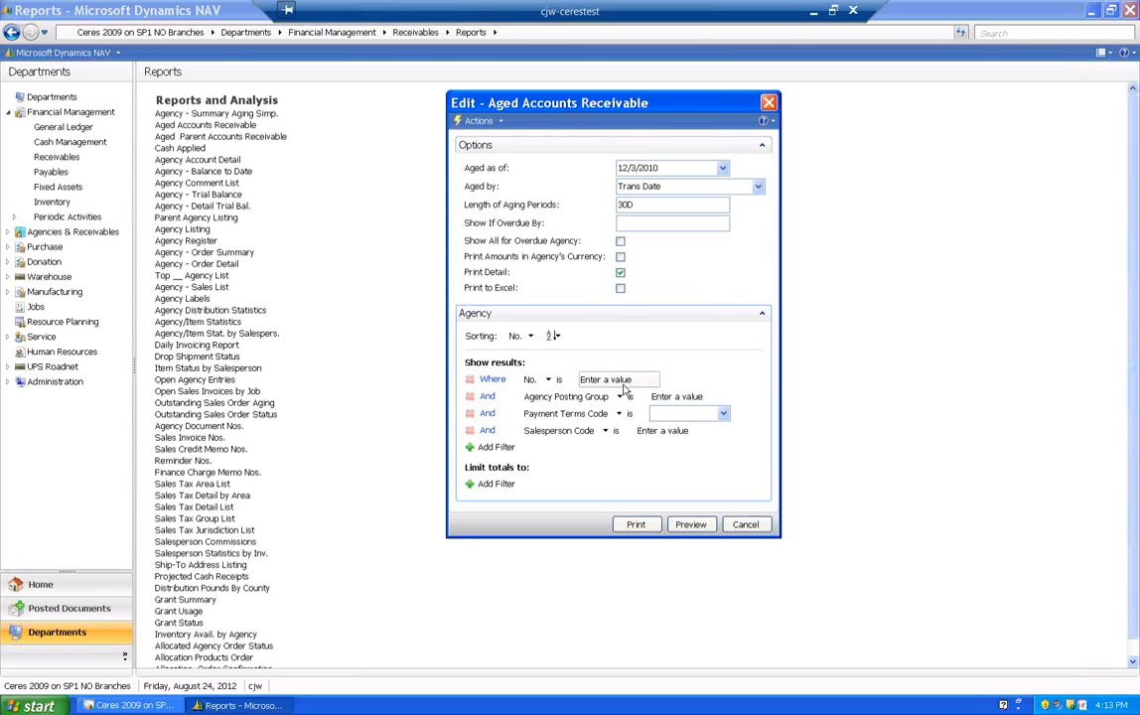
click(644, 380)
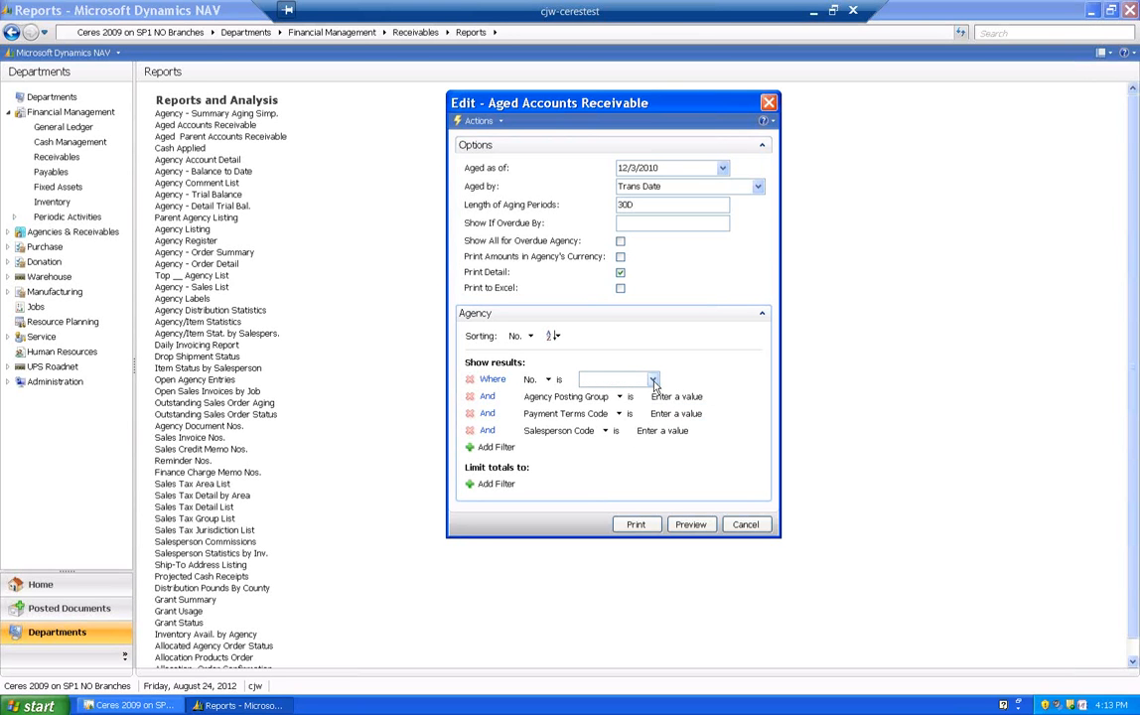
click(654, 381)
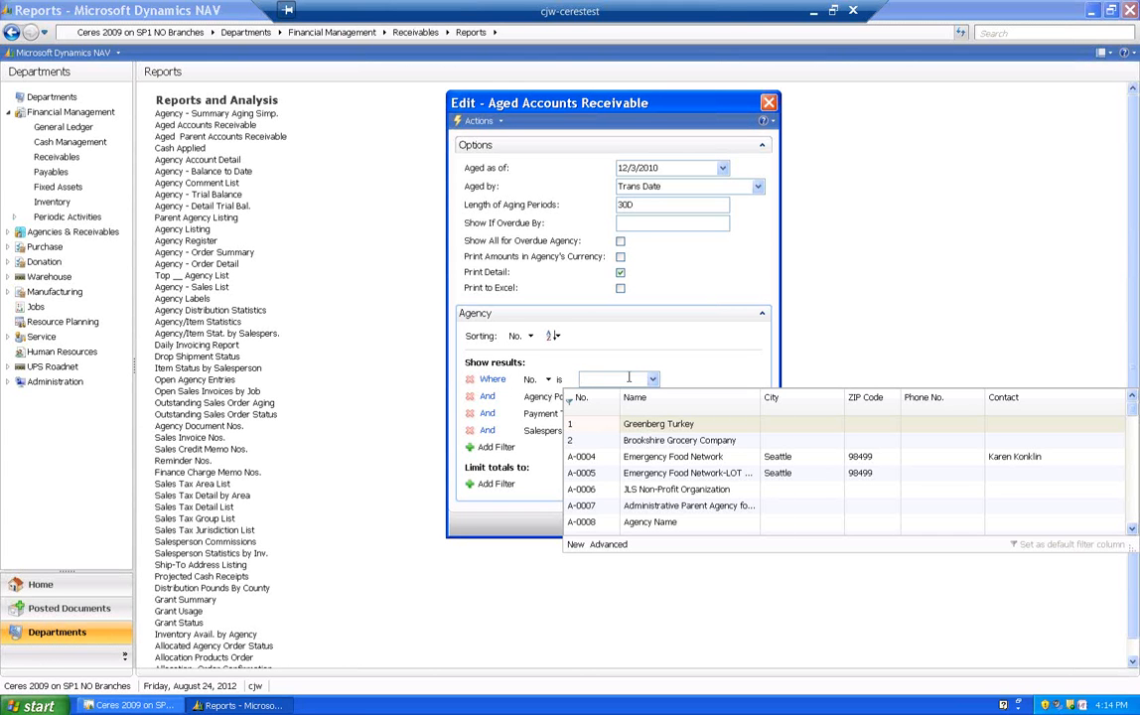
- List the codes available for the Agency Posting Group filter
click(629, 378)
click(664, 401)
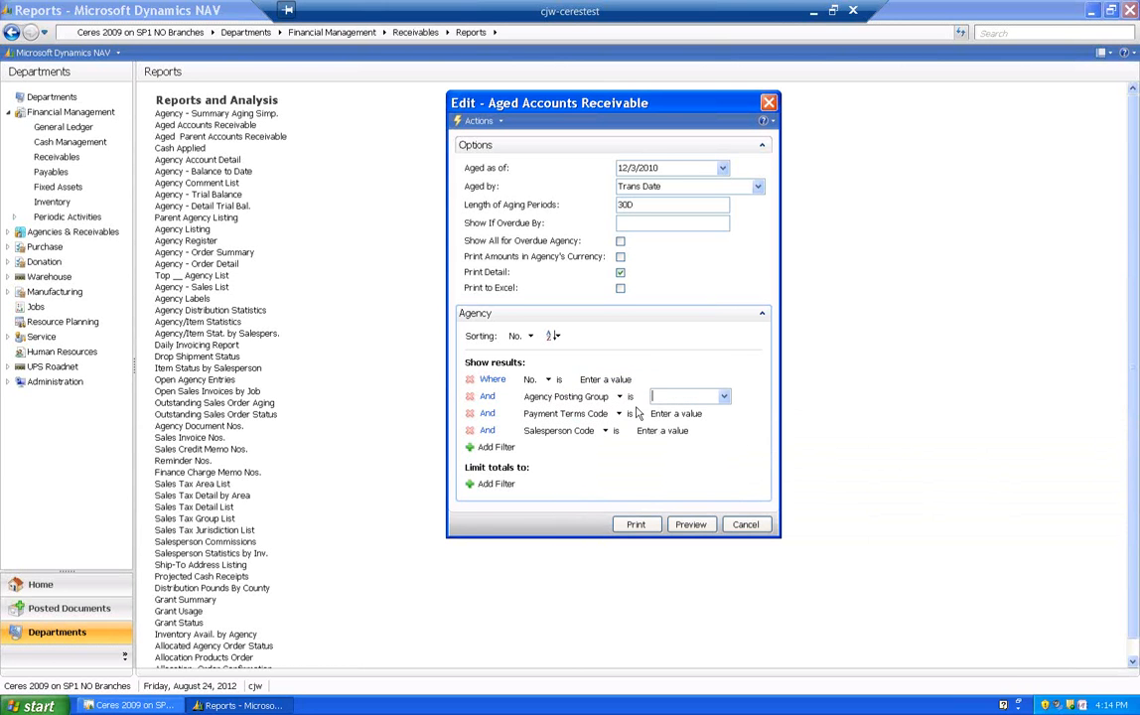
click(725, 398)
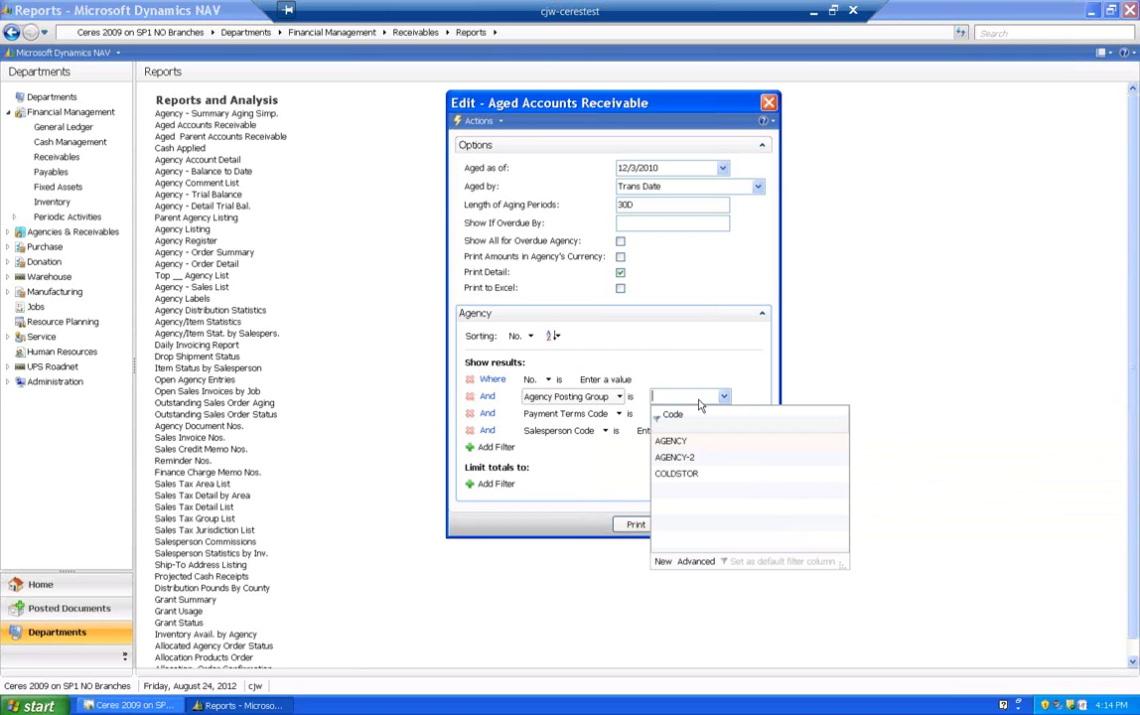
click(652, 346)
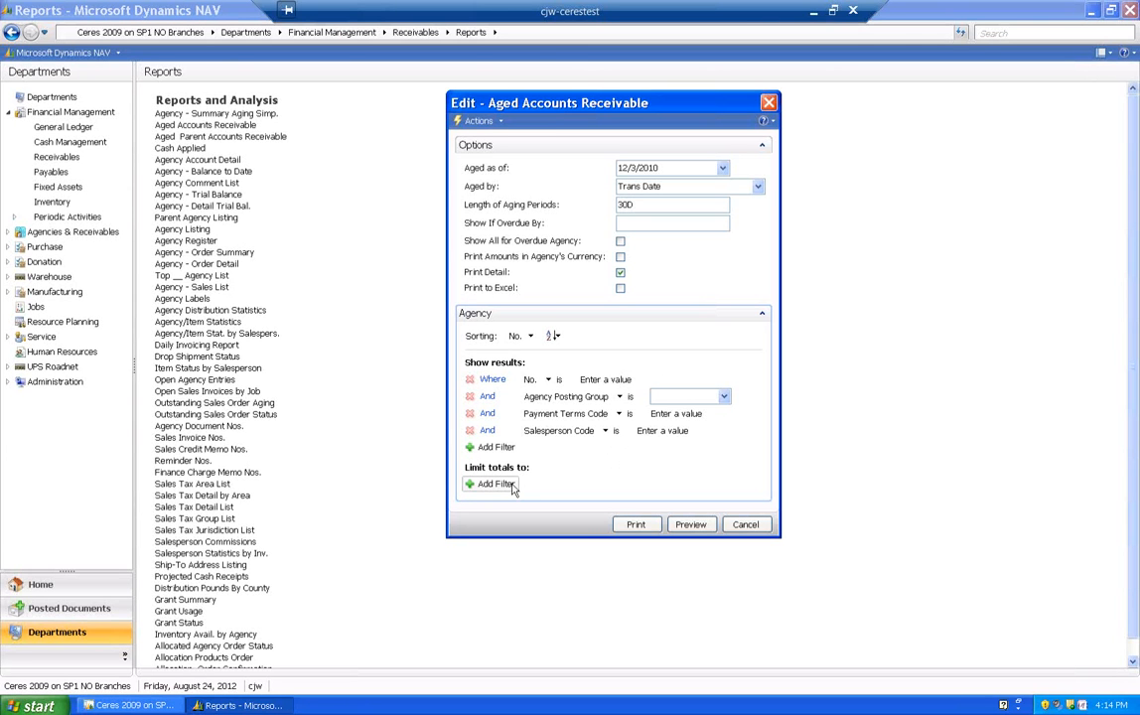
- Set the report's Aged as of date to 12/31/2011
click(723, 169)
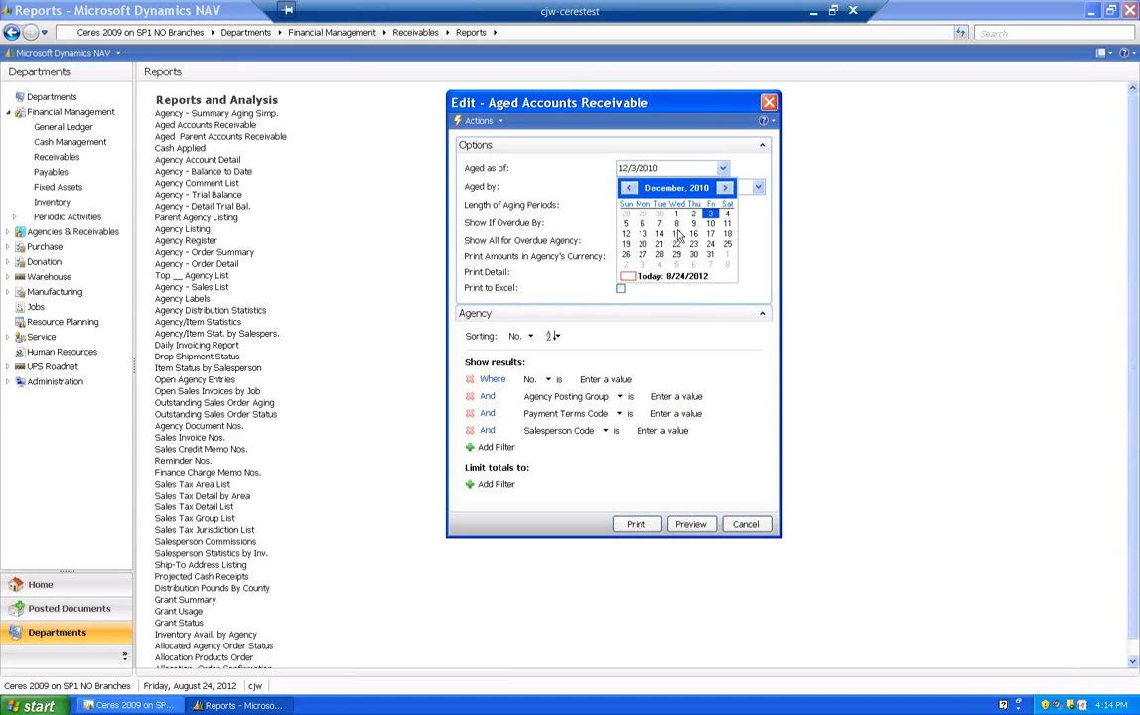
click(671, 169)
click(671, 169)
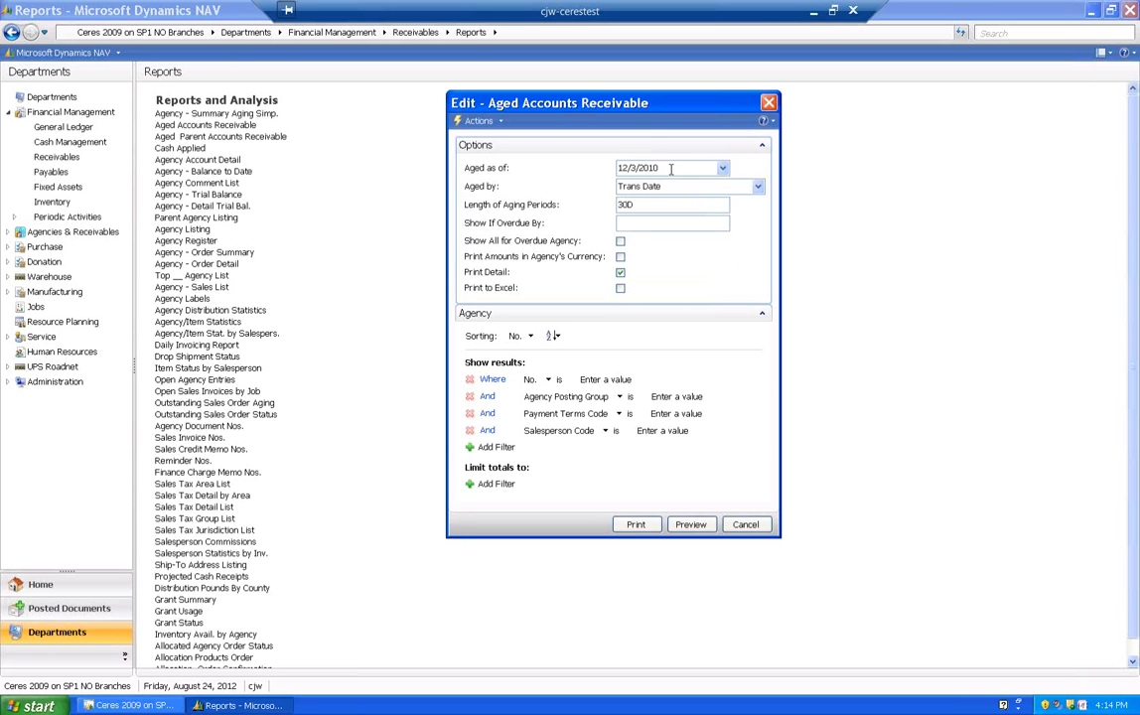
key(BackSpace)
text(1)
click(702, 187)
drag(662, 169, 617, 169)
text(0)
key(BackSpace)
text(123111)
key(Tab)
- Review the Aged by choices, keeping Trans Date, and try the Print to Excel option on and off
click(683, 188)
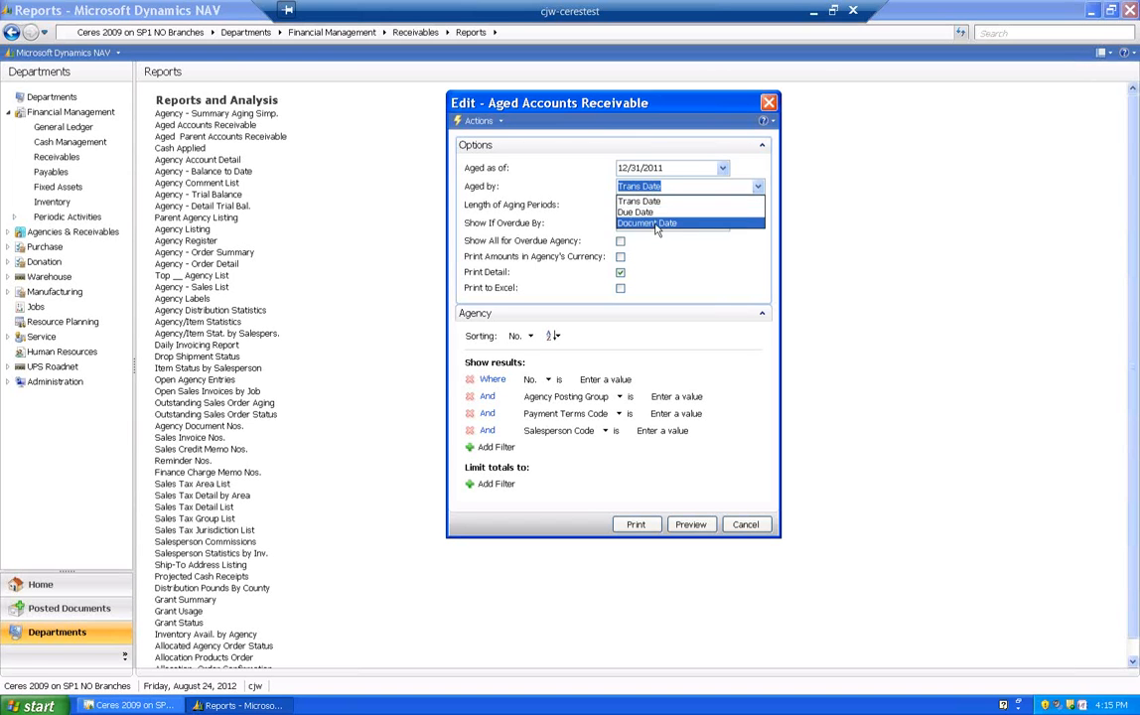
click(660, 201)
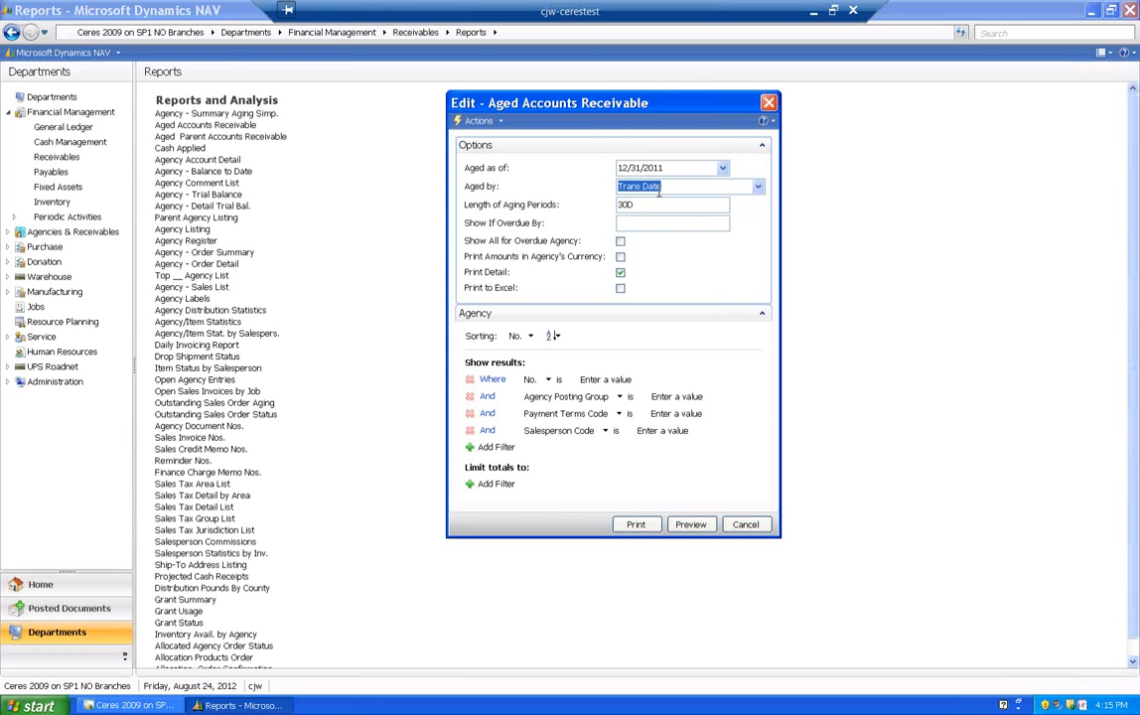
click(652, 204)
click(641, 224)
click(622, 291)
click(622, 290)
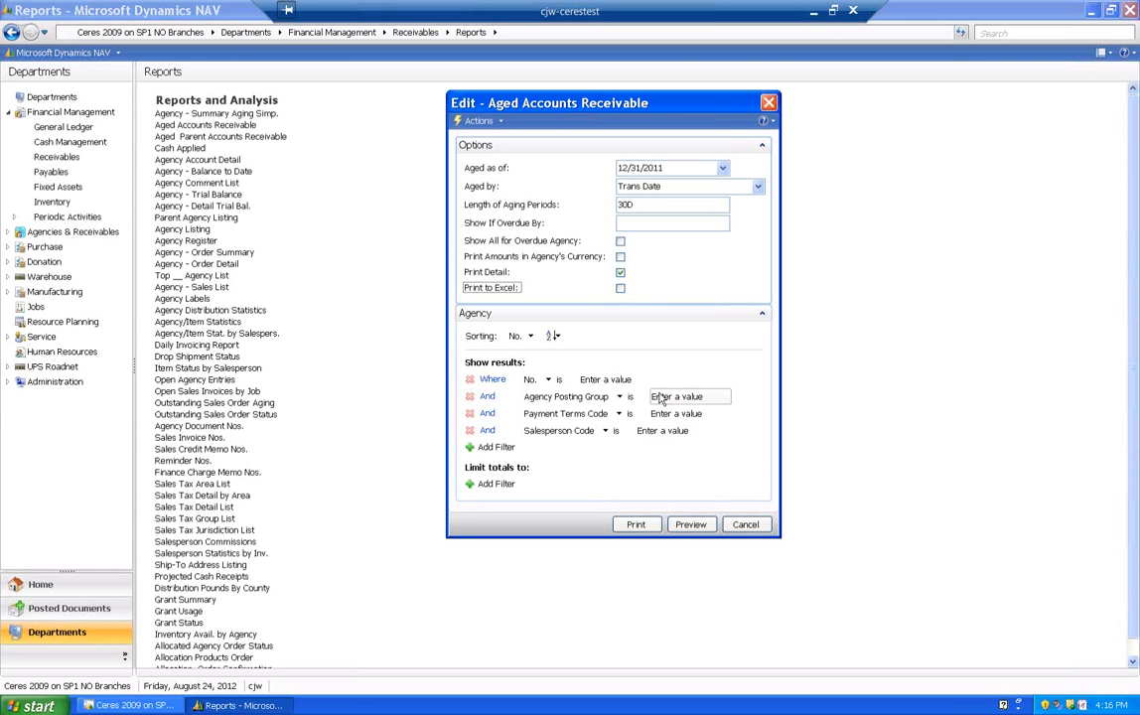
- Add an agency filter on Balance Due ($) and set it to >100.00
click(711, 398)
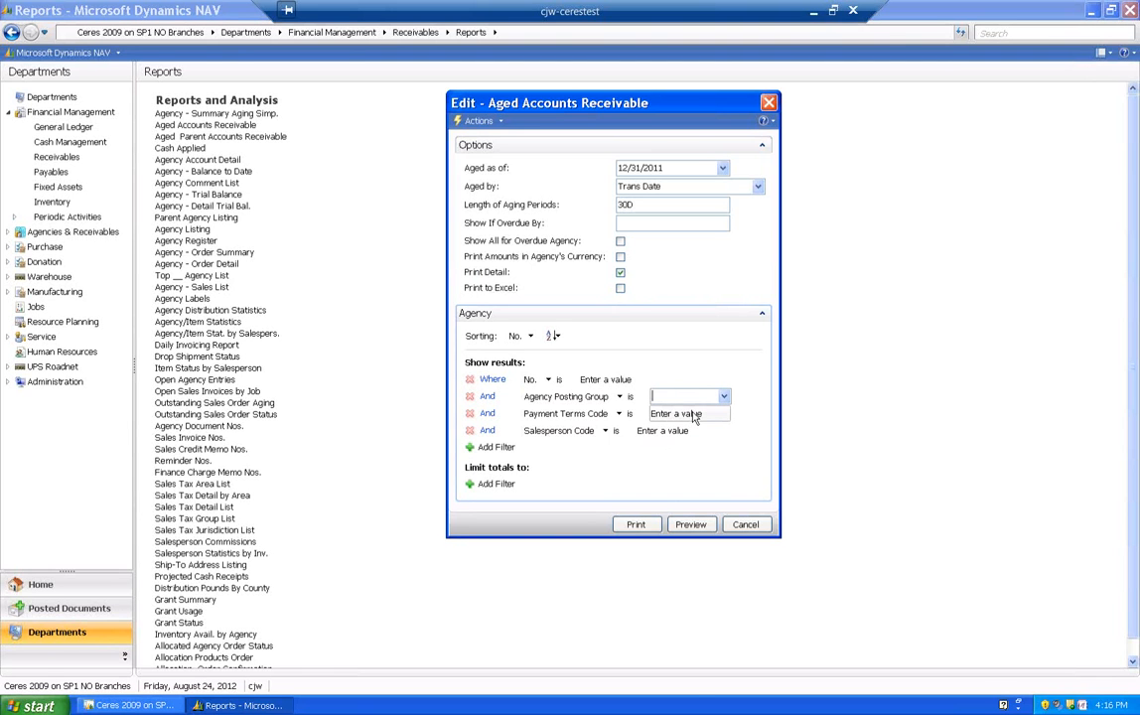
click(488, 448)
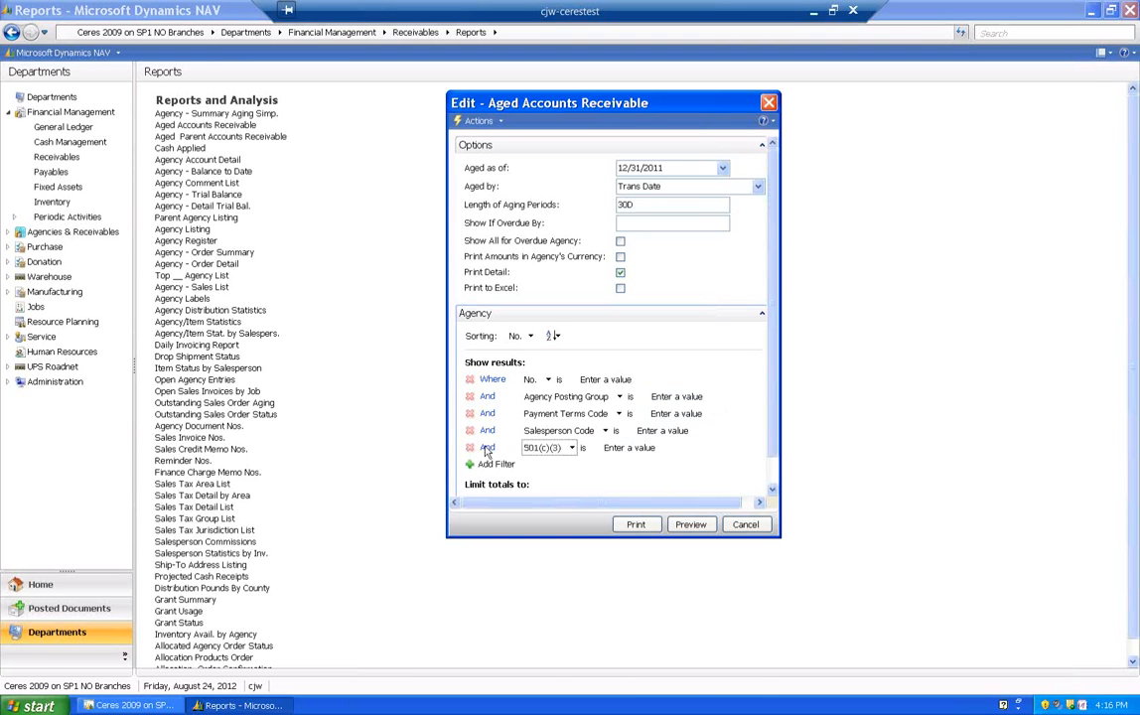
click(547, 448)
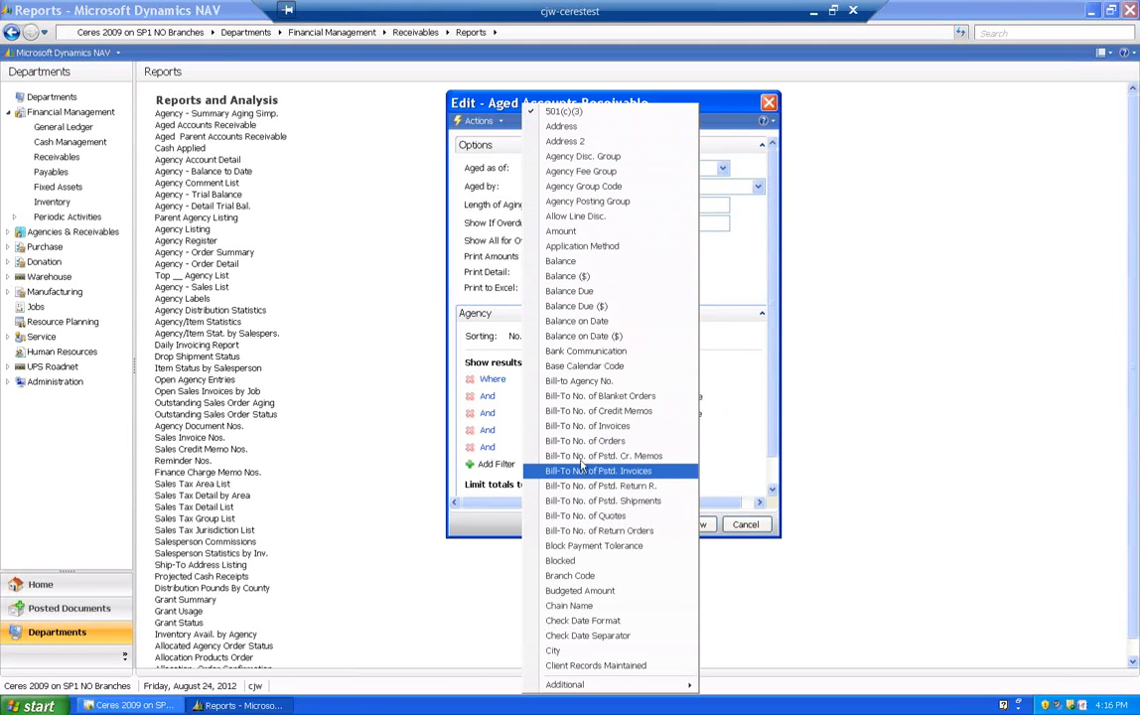
click(570, 307)
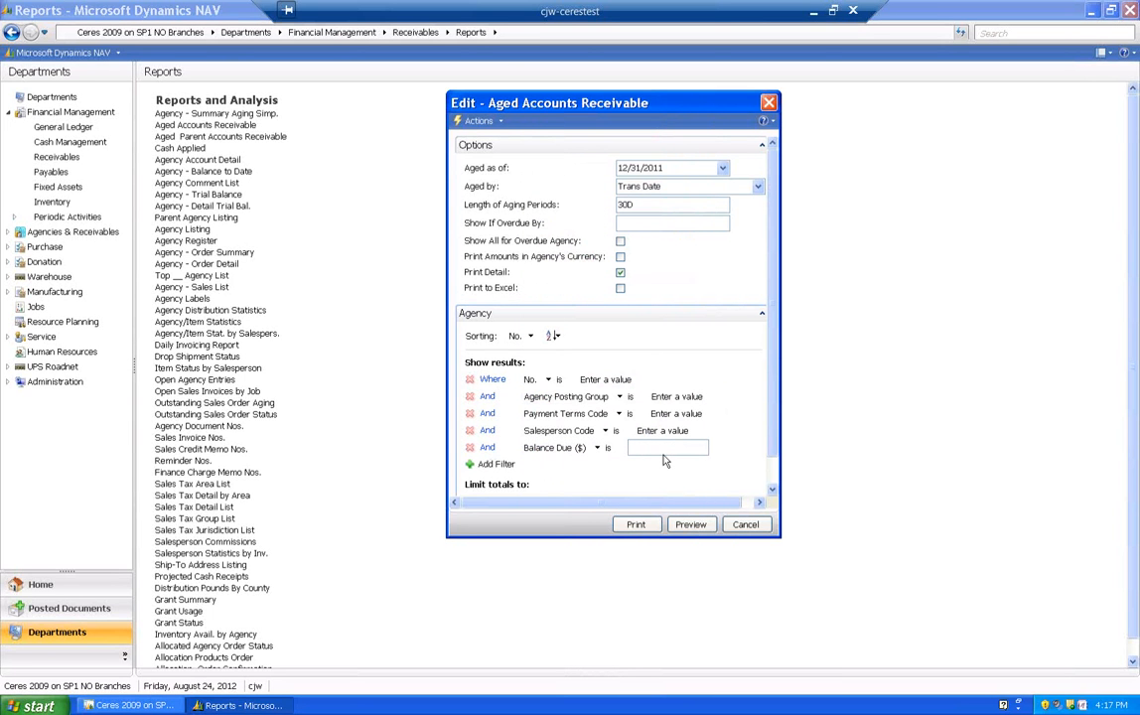
text(>100.00)
key(Tab)
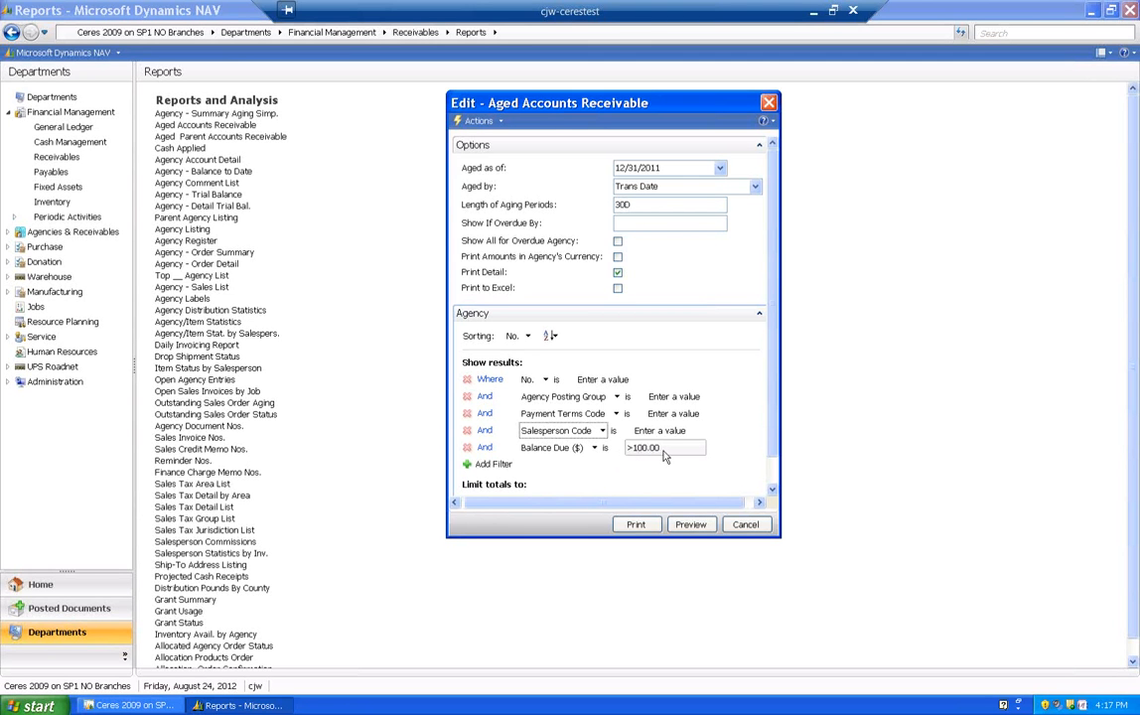
- Clear the value of the Balance Due ($) filter
click(626, 449)
double_click(656, 446)
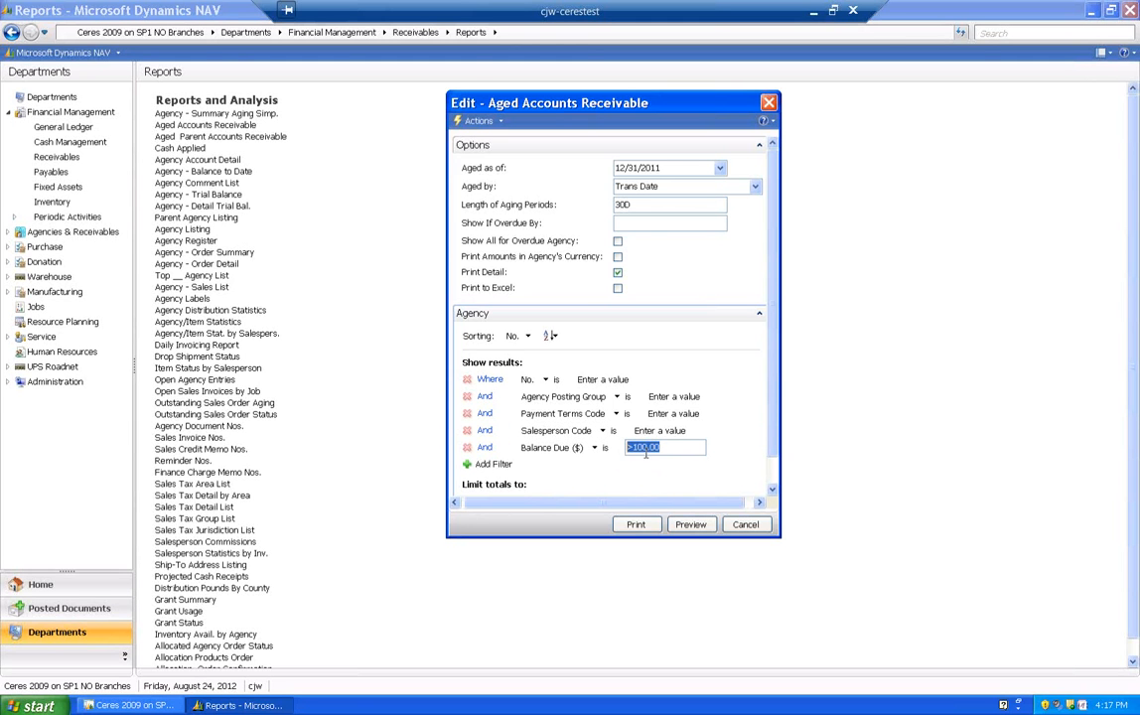
key(Delete)
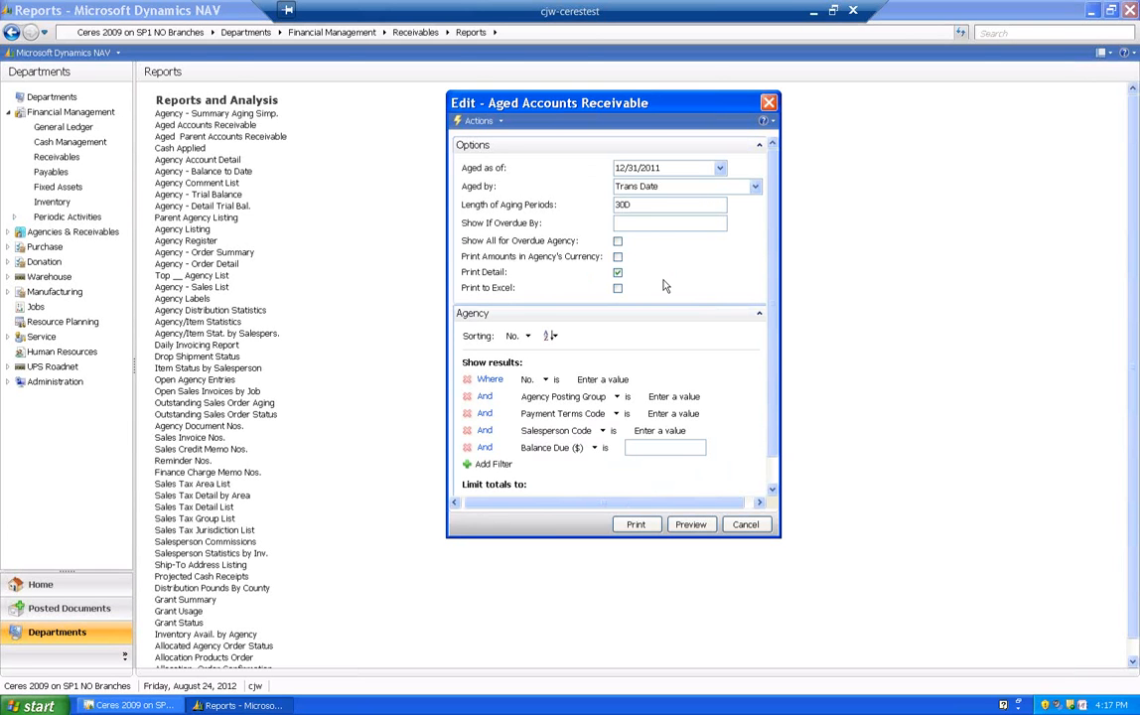
- Preview the Aged Accounts Receivable report at 150% zoom, examine the aged agency balances, and close the preview
click(684, 527)
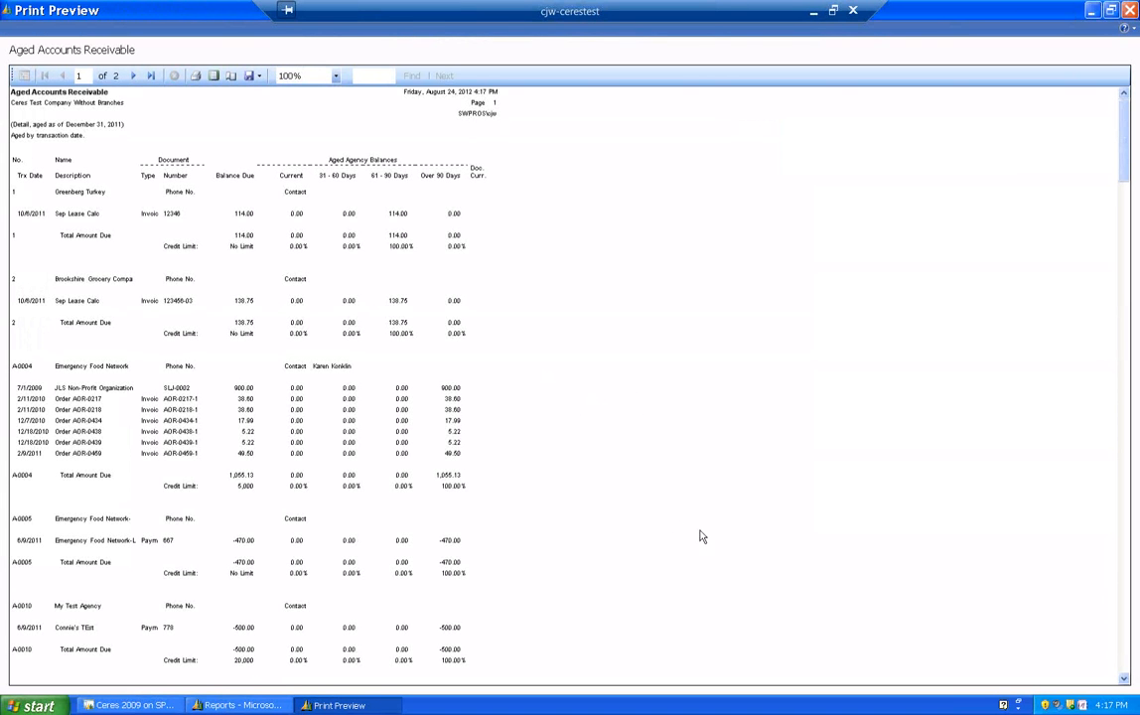
click(335, 77)
click(268, 120)
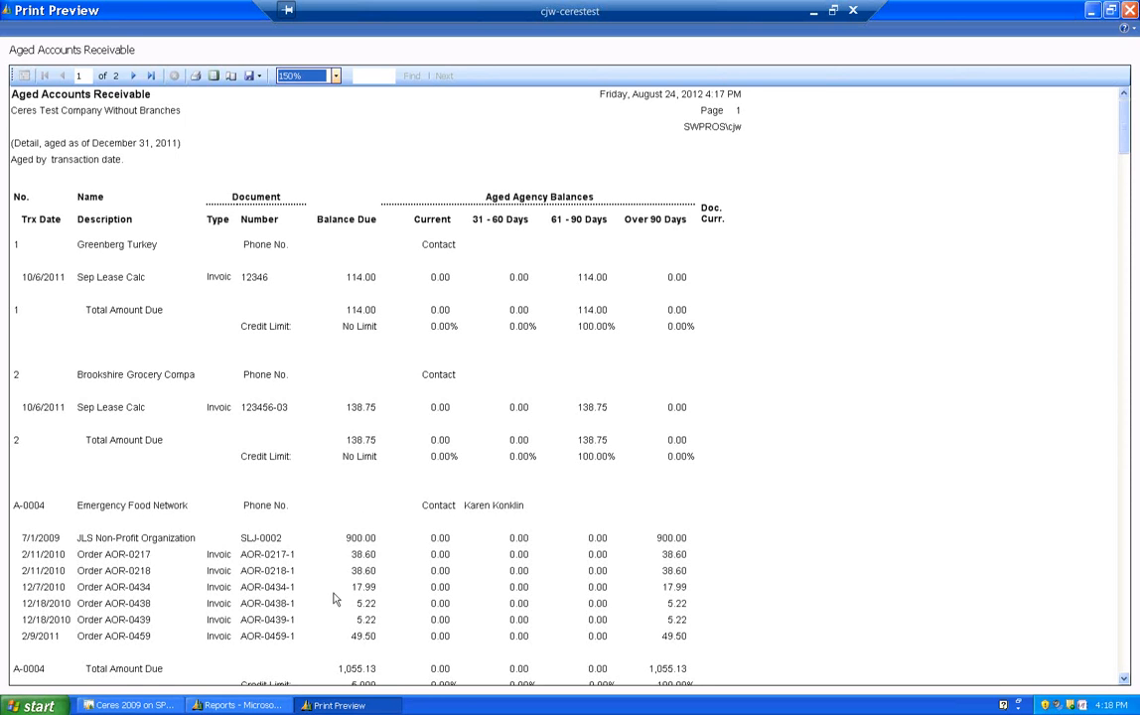
scroll(422, 583, down, 2)
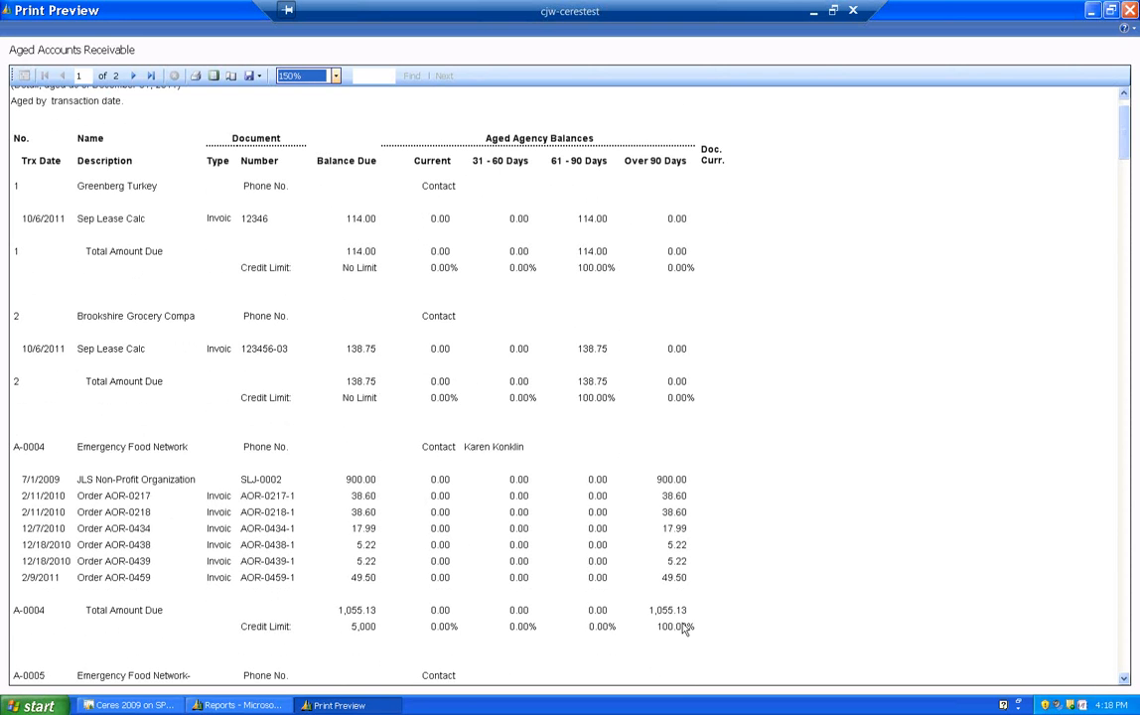
scroll(691, 618, down, 3)
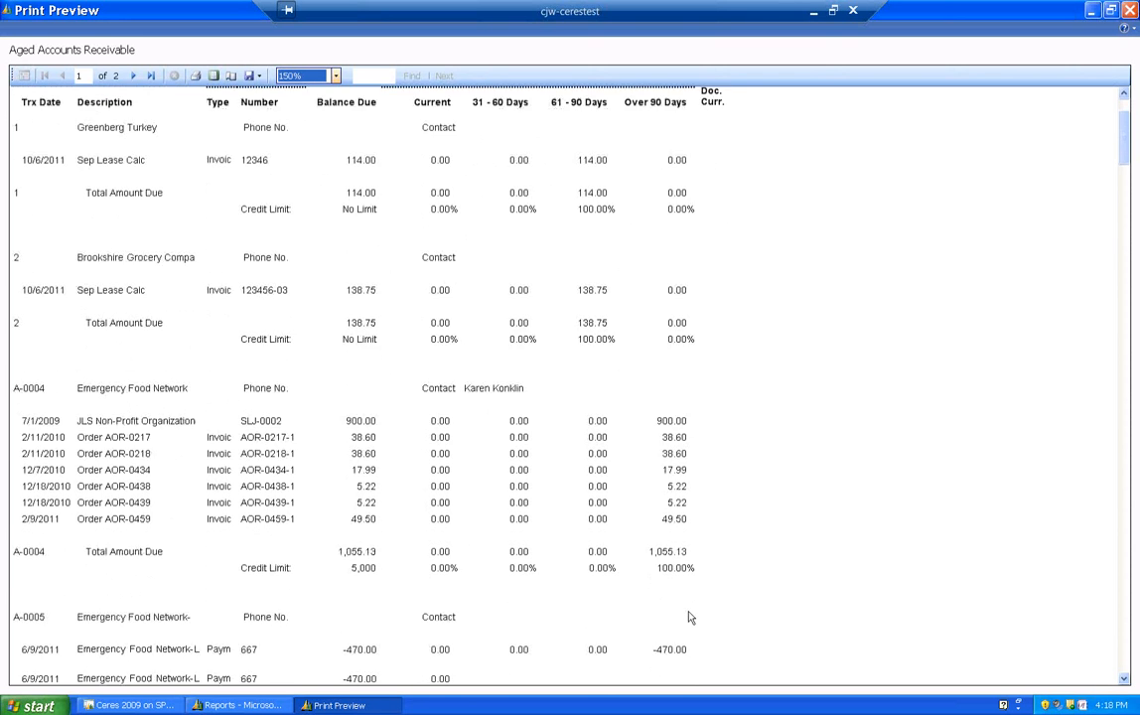
scroll(692, 617, down, 3)
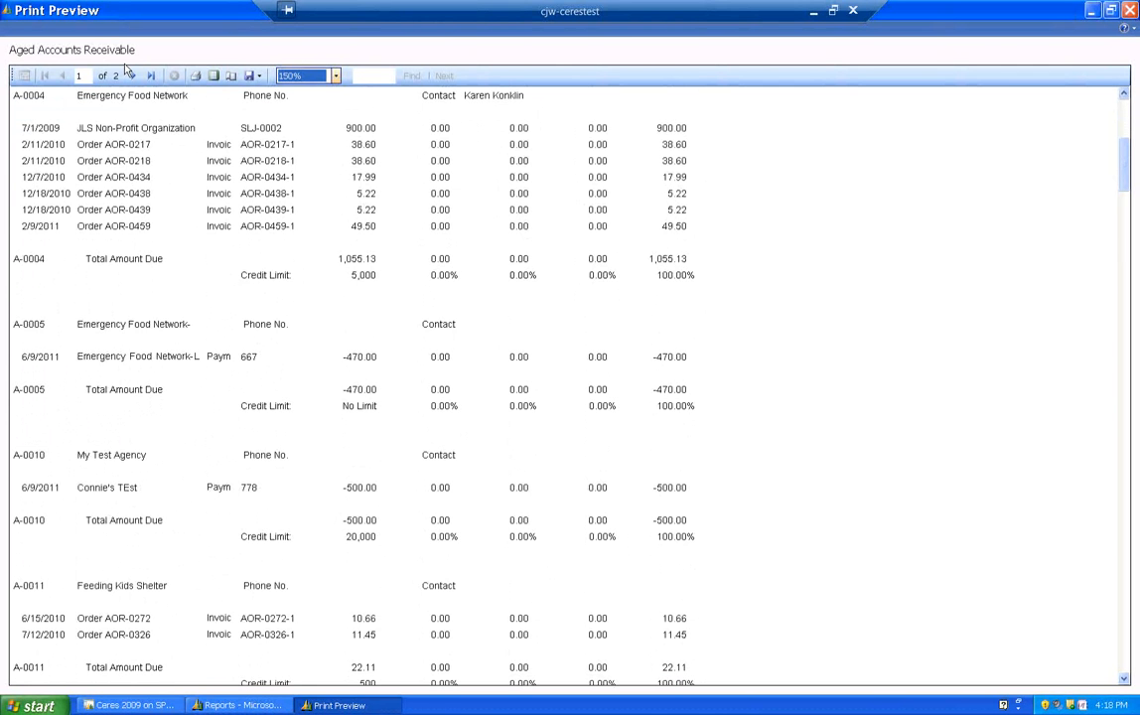
click(1129, 11)
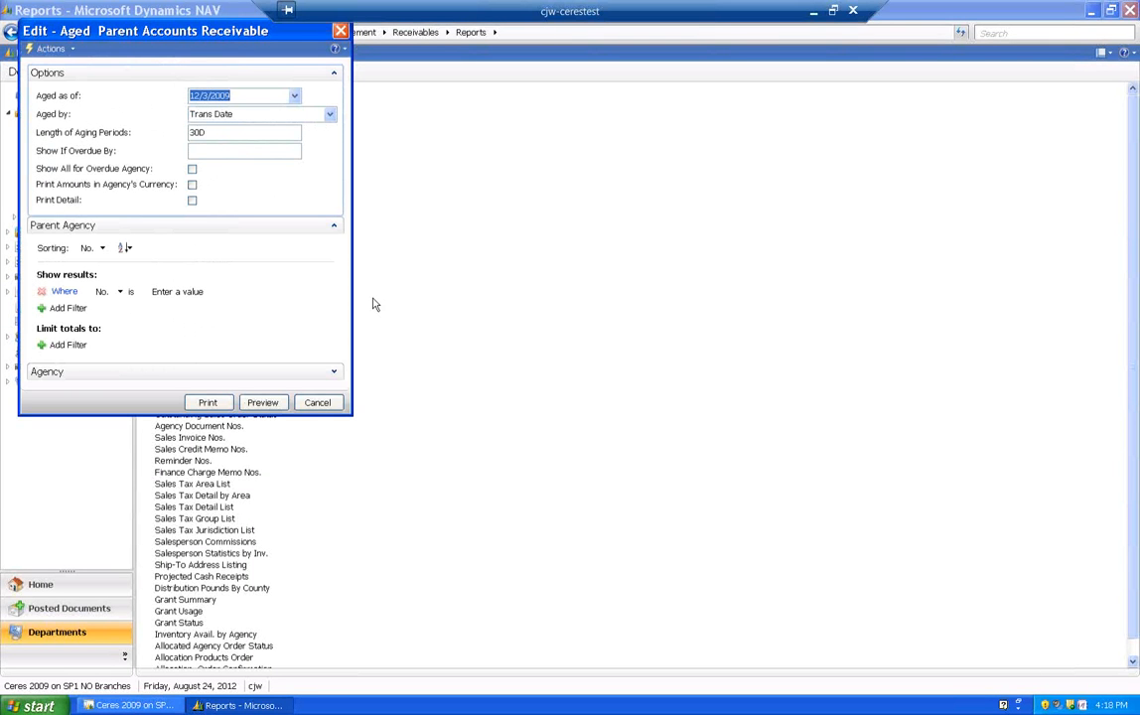
- For the Aged Parent Accounts Receivable report, set Aged as of to 12/31/2011 and enable Print Detail
drag(205, 30, 523, 149)
drag(571, 216, 487, 217)
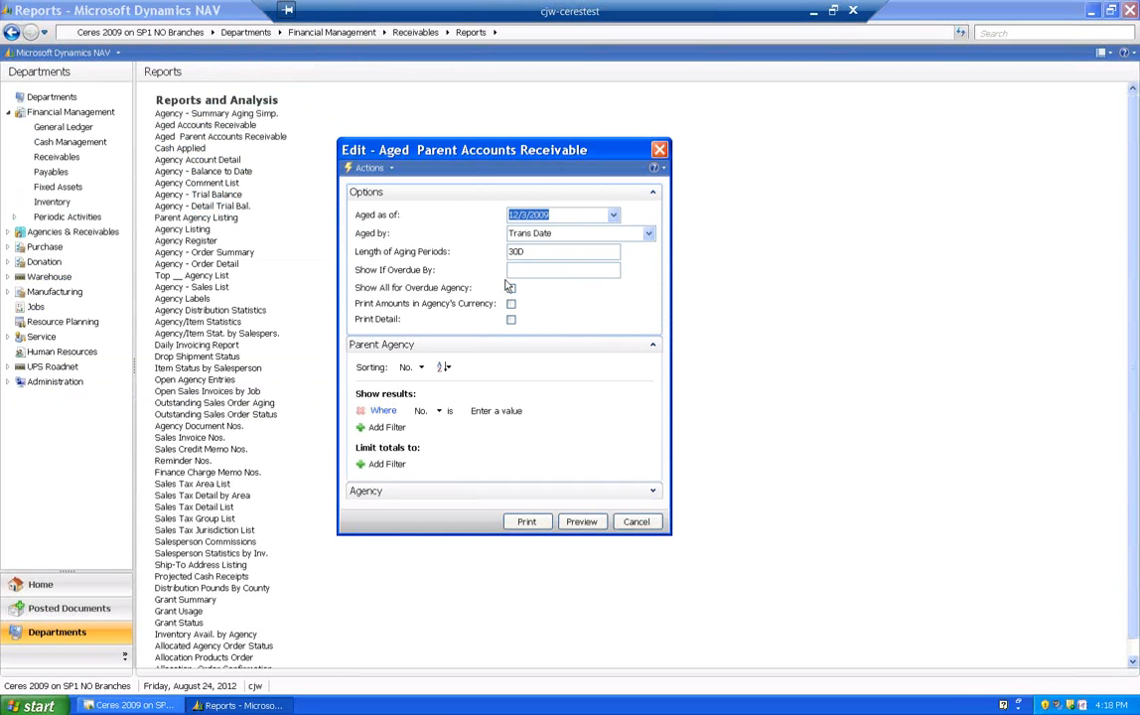
text(12/31/2011)
key(Tab)
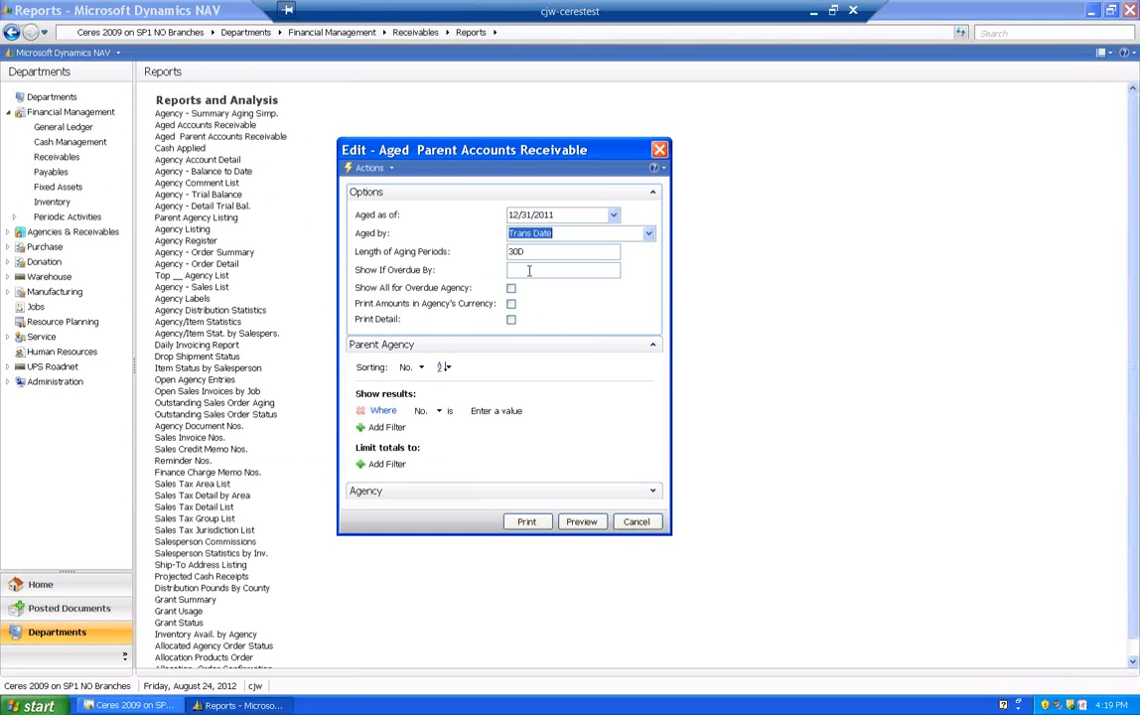
click(511, 319)
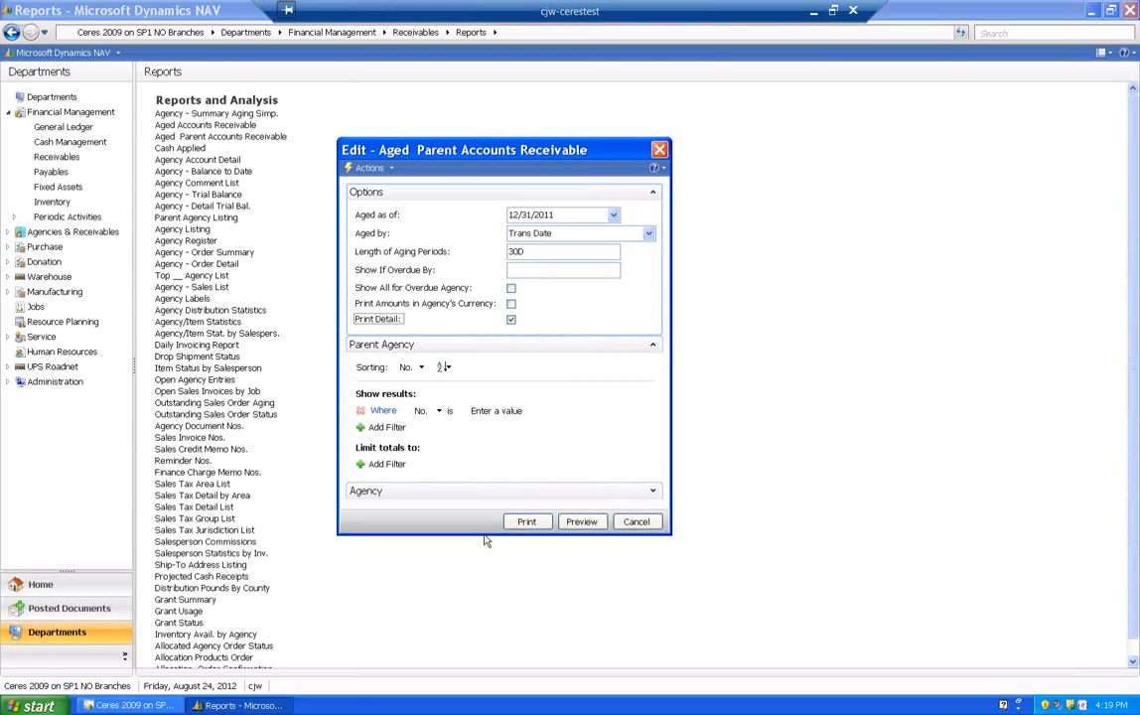
- Expand the Agency filters and add a Parent Agency filter row on 501(c)(3), reviewing the other available filter fields
drag(481, 535, 502, 668)
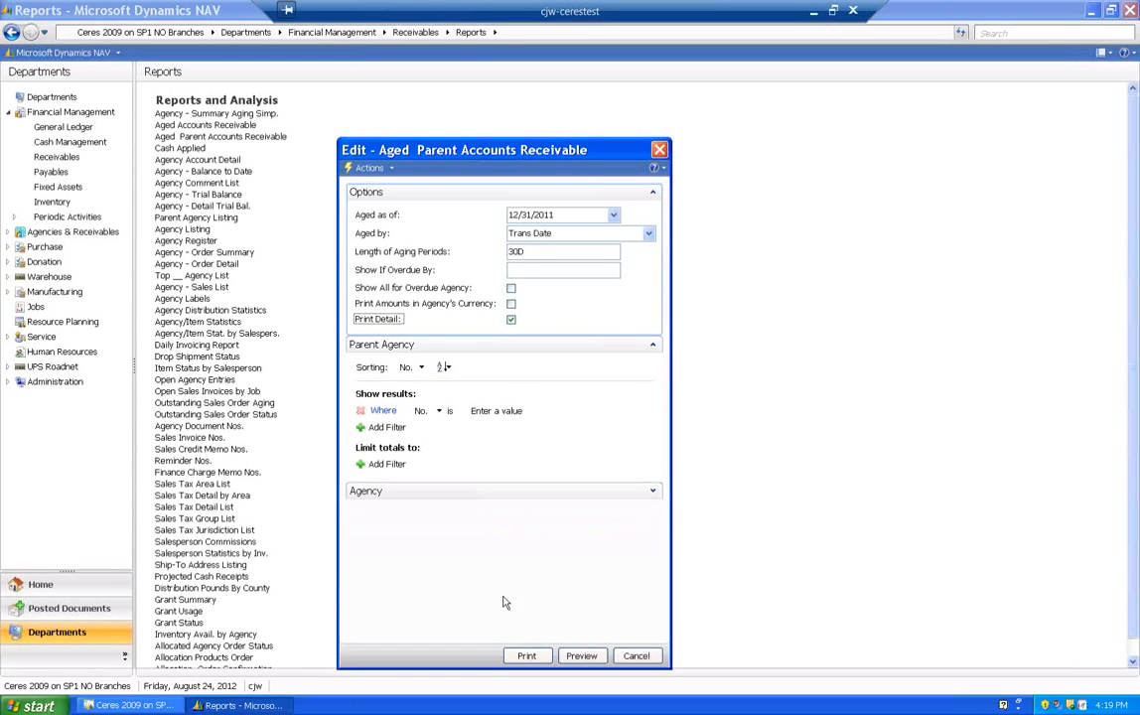
click(627, 494)
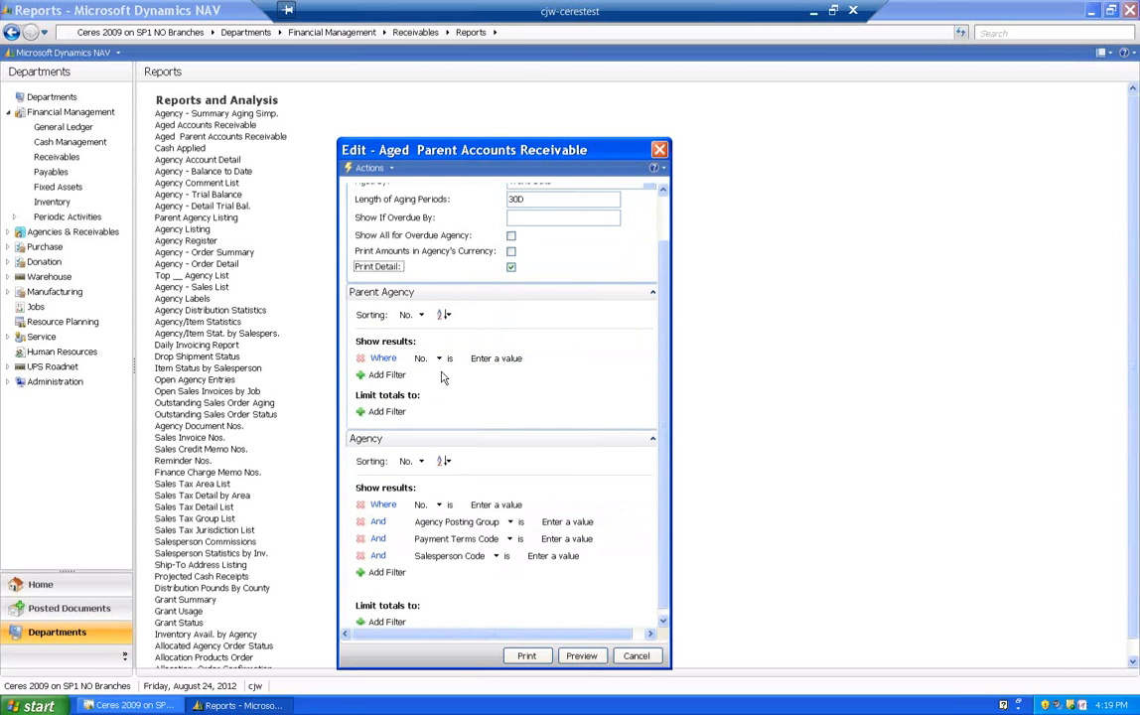
click(380, 374)
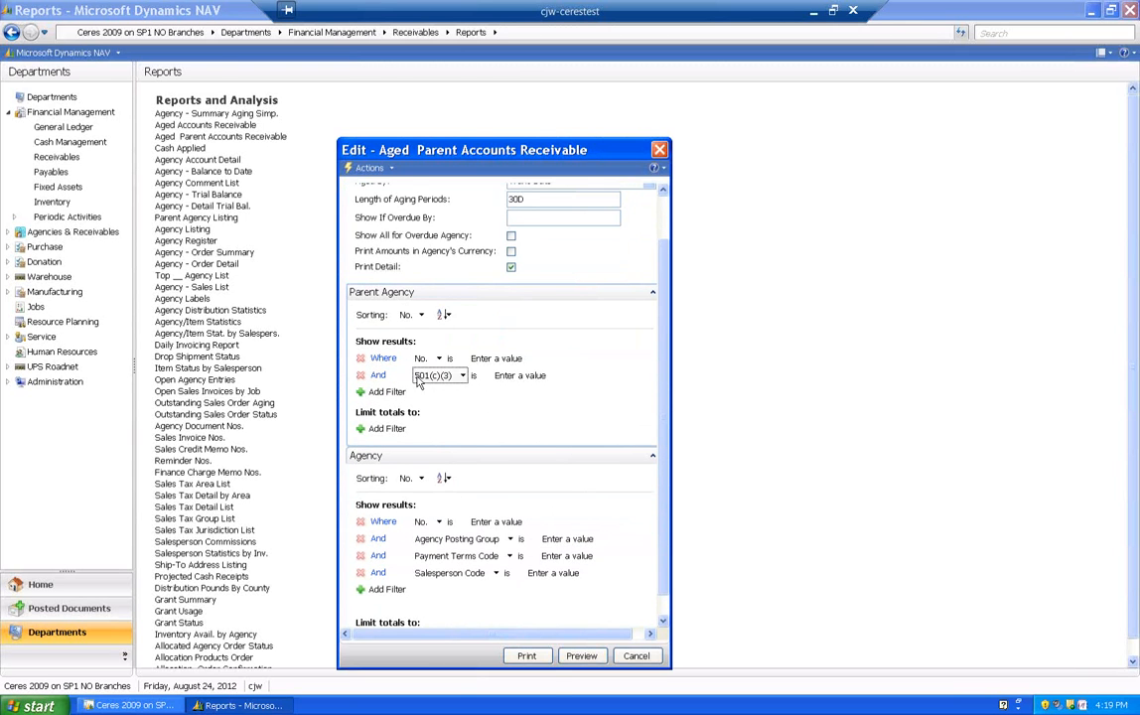
click(461, 378)
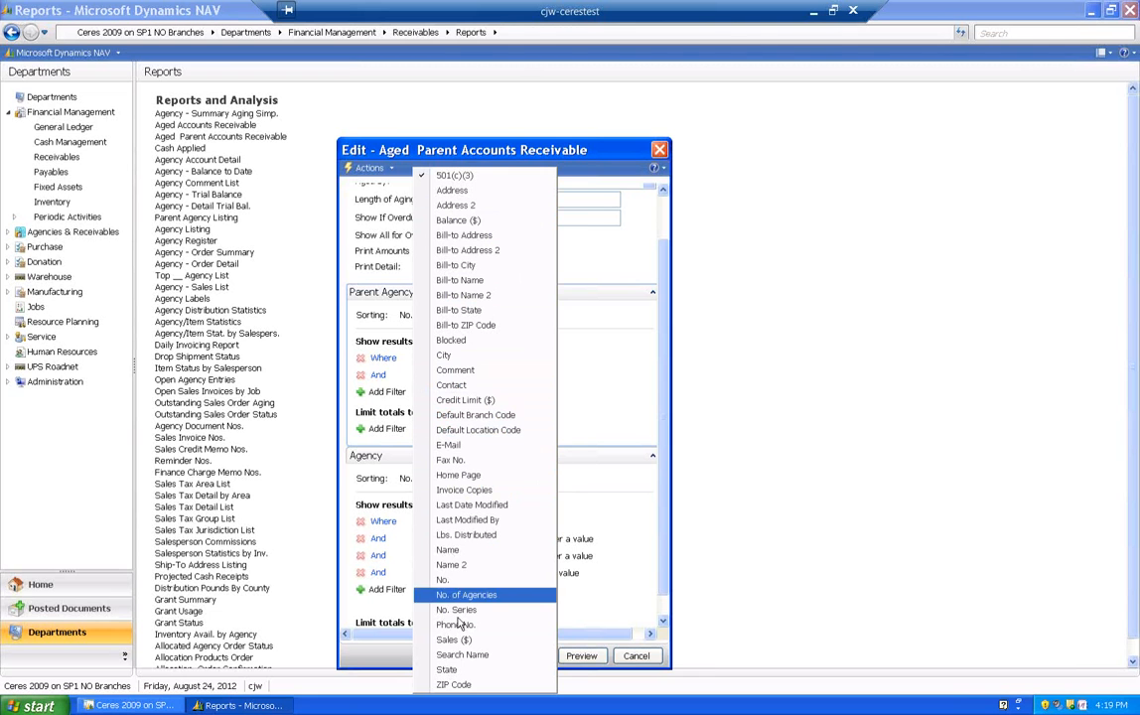
click(611, 382)
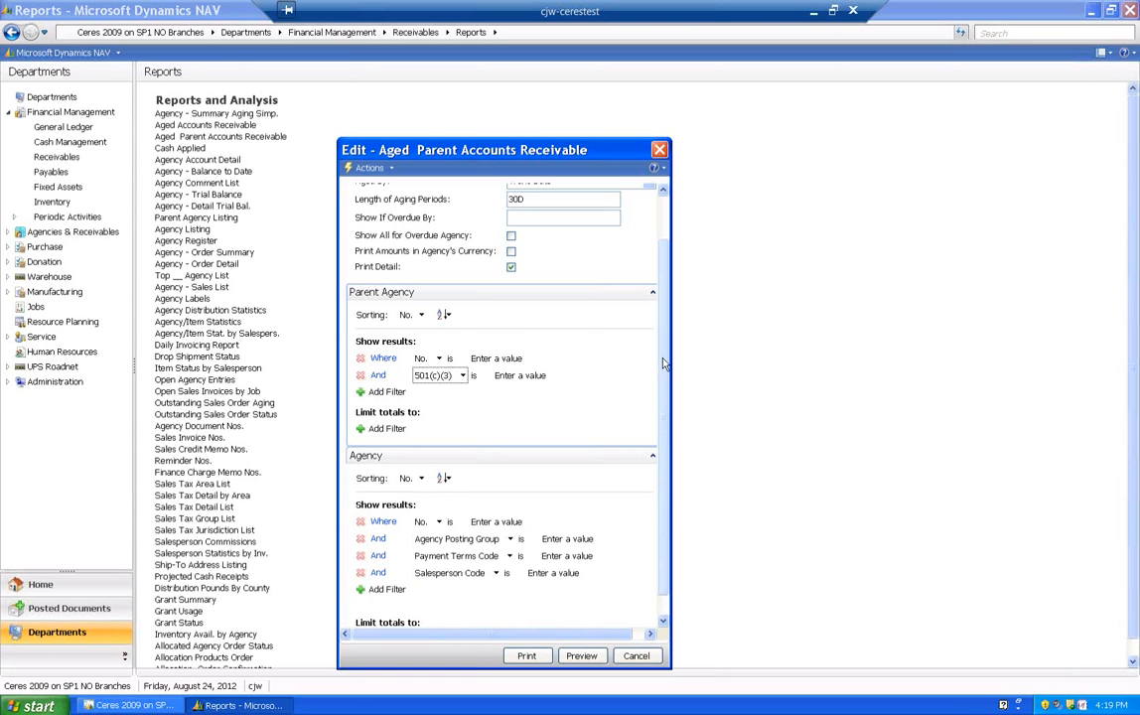
drag(658, 356, 669, 309)
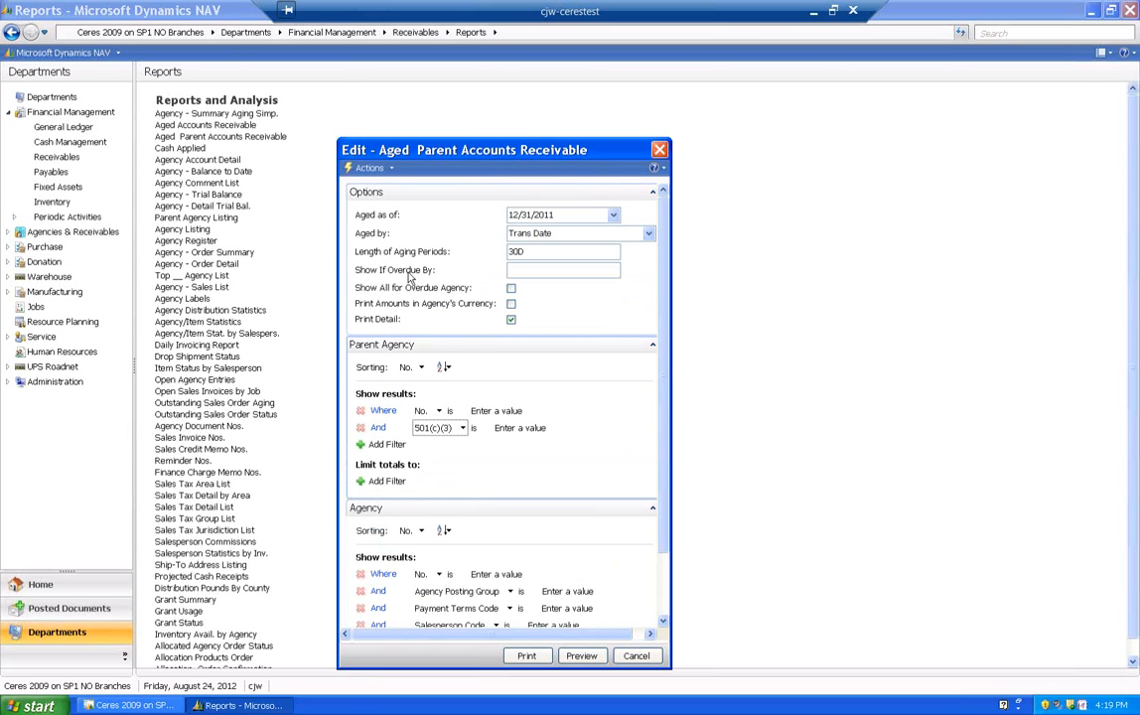
- Set the Aged Parent Accounts Receivable report to be aged by Due Date
click(649, 234)
click(649, 234)
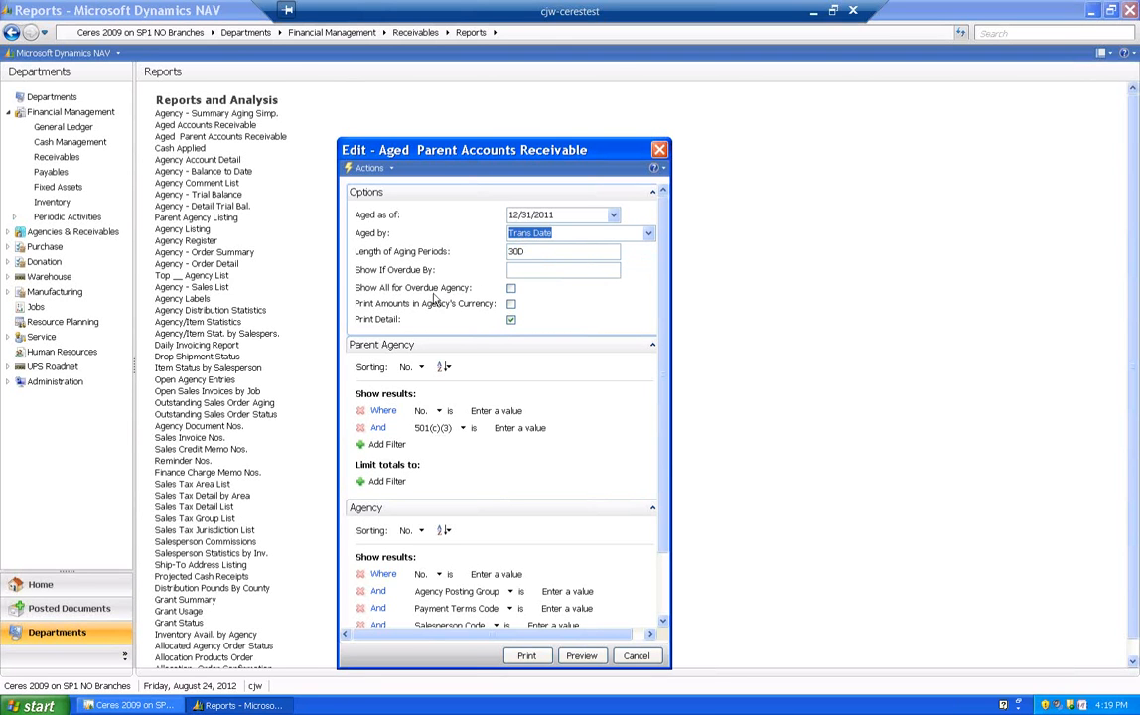
click(475, 288)
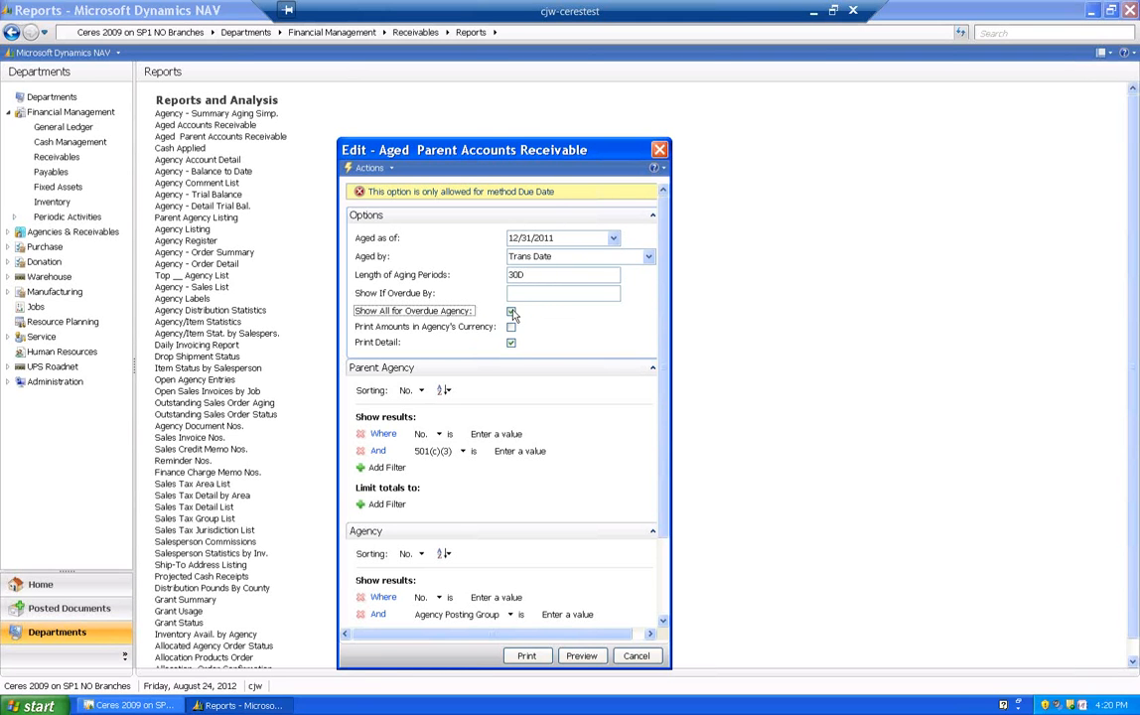
click(648, 257)
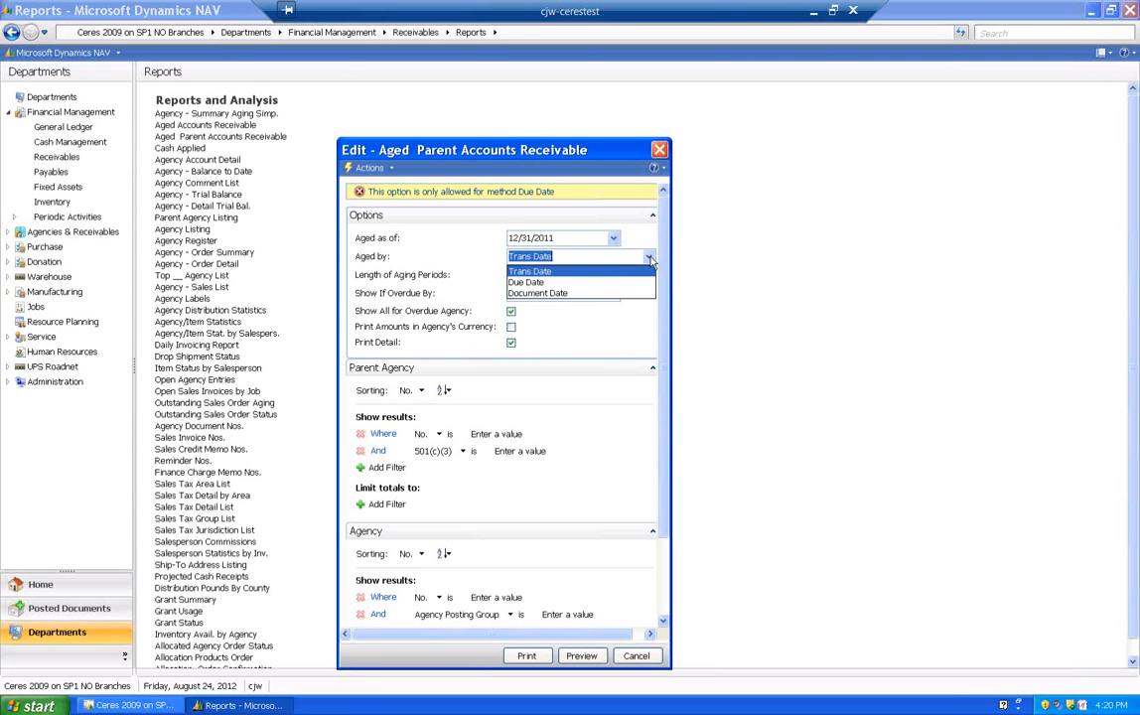
click(556, 279)
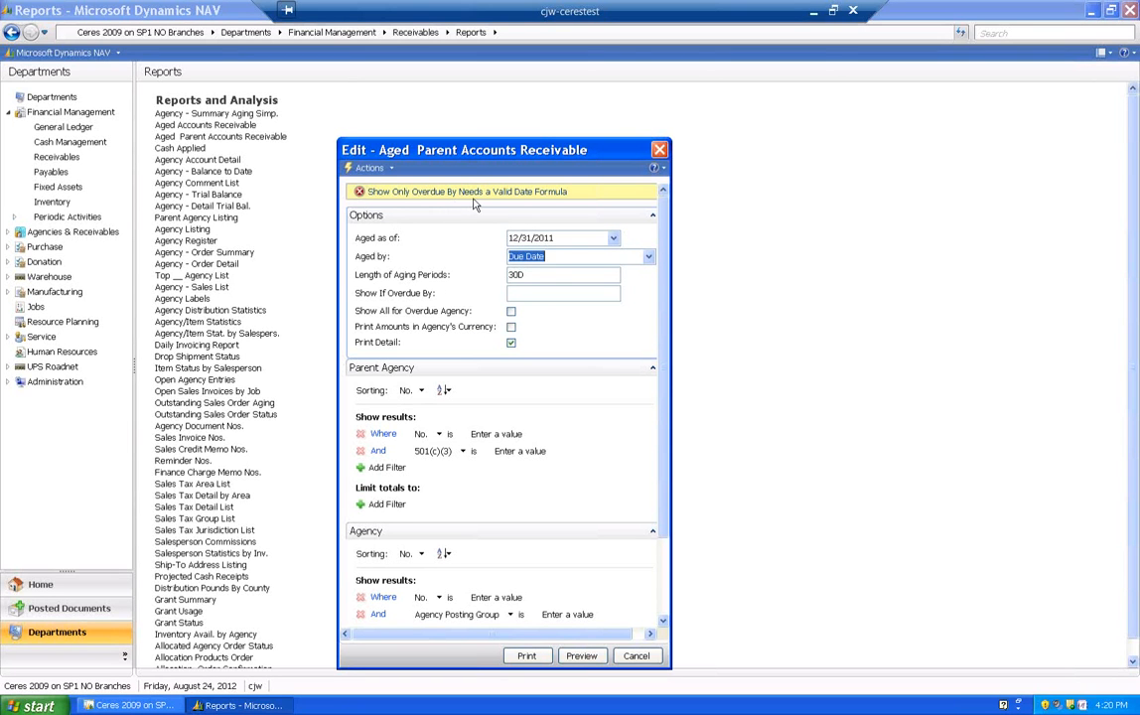
- Set Show If Overdue By to >30D and enable Show All for Overdue Agency
click(510, 294)
text(30D)
key(Tab)
key(space)
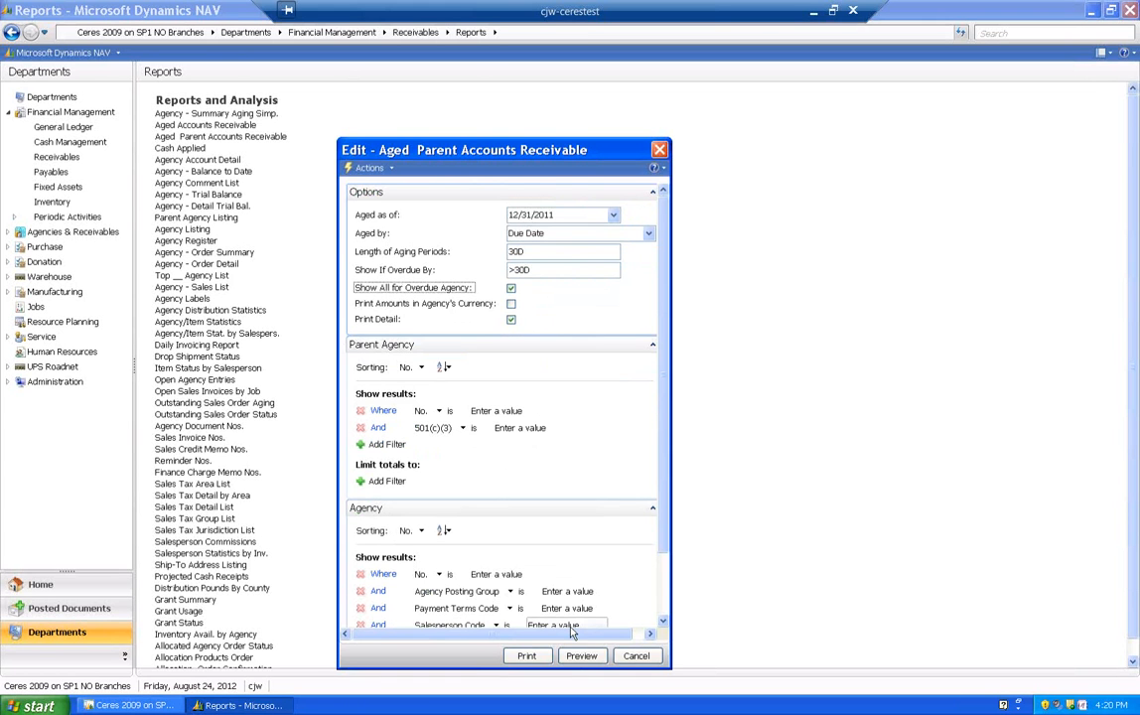
- Preview the Aged Parent Accounts Receivable report at 150% zoom, examine the balances through the last page, and close the preview
click(581, 657)
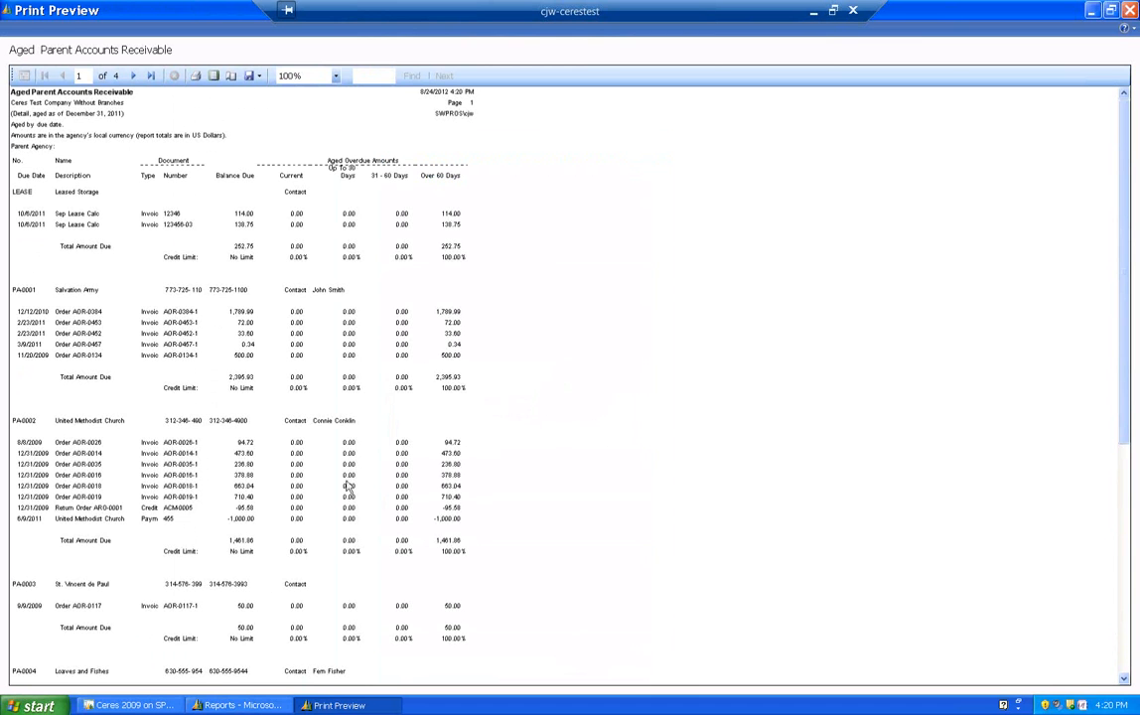
click(303, 75)
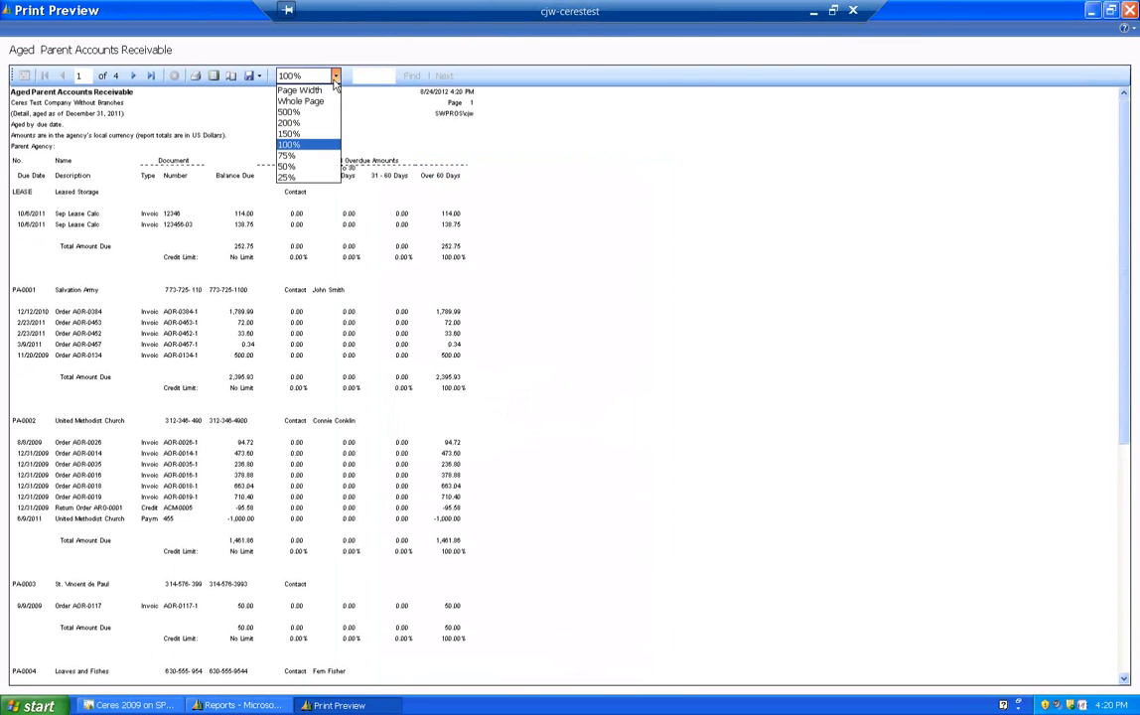
click(301, 133)
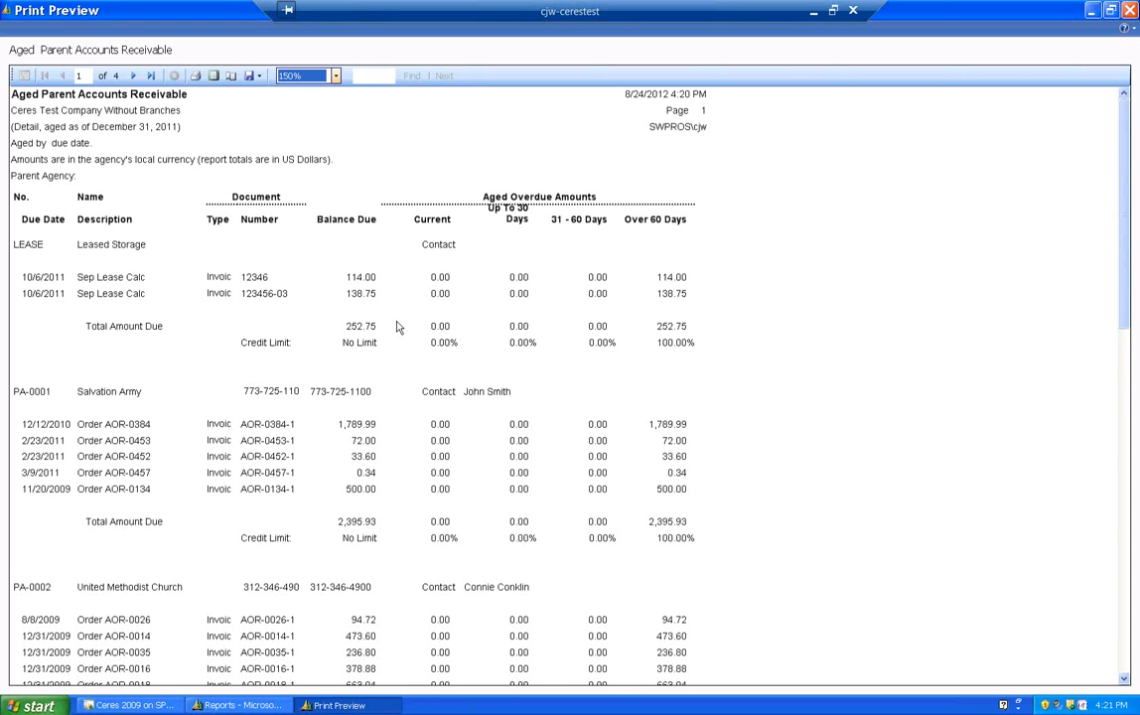
drag(1126, 221, 1130, 491)
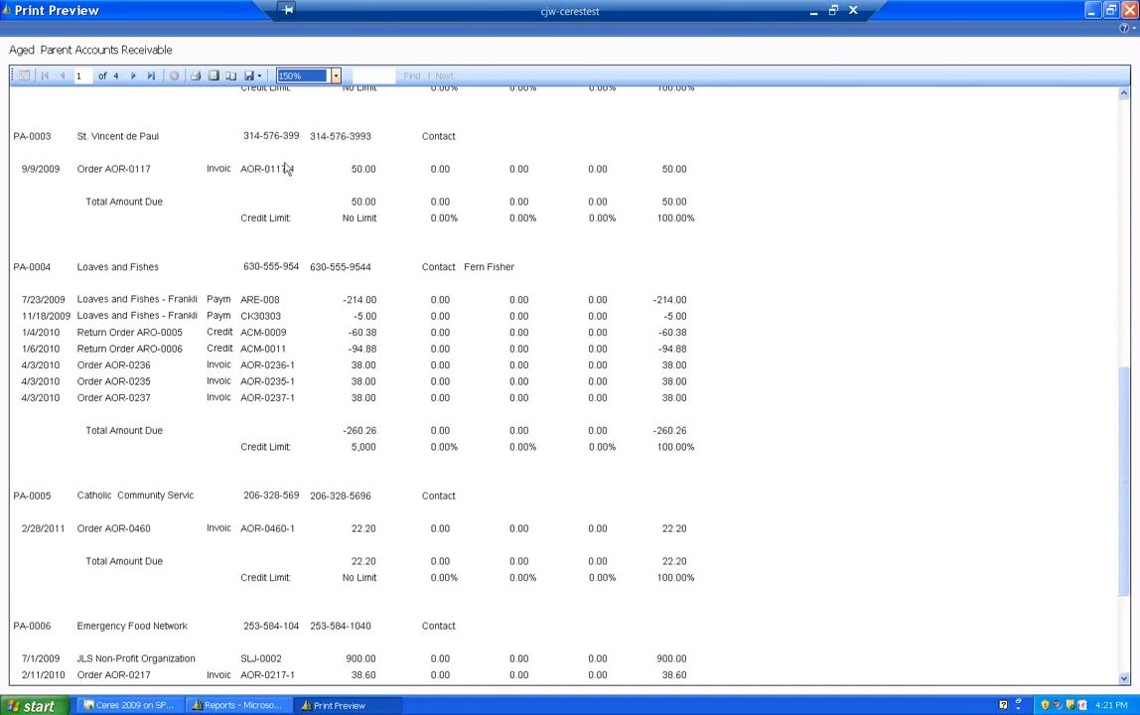
click(151, 77)
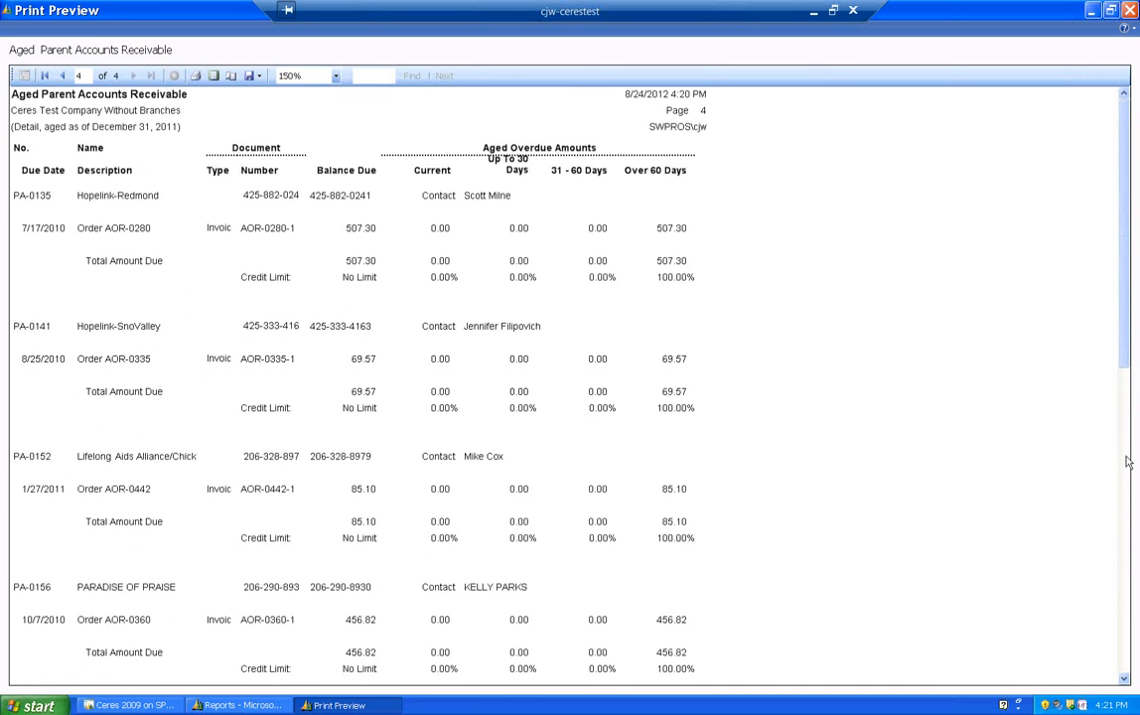
drag(1127, 293, 1123, 592)
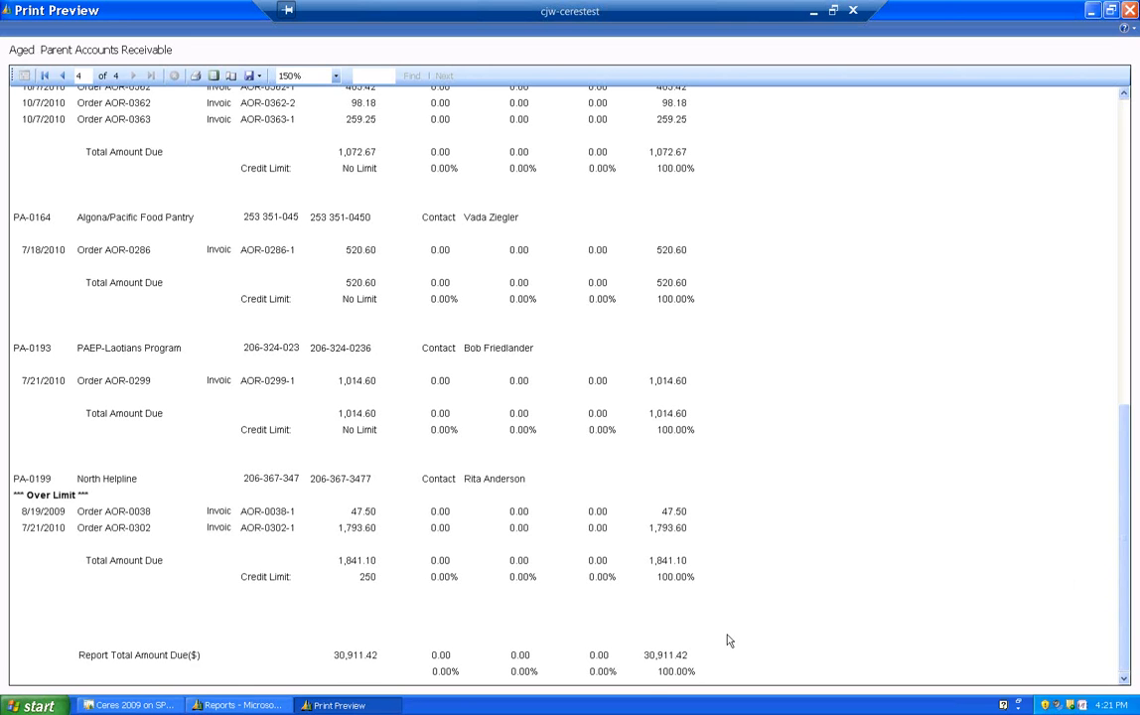
drag(1123, 447, 1124, 160)
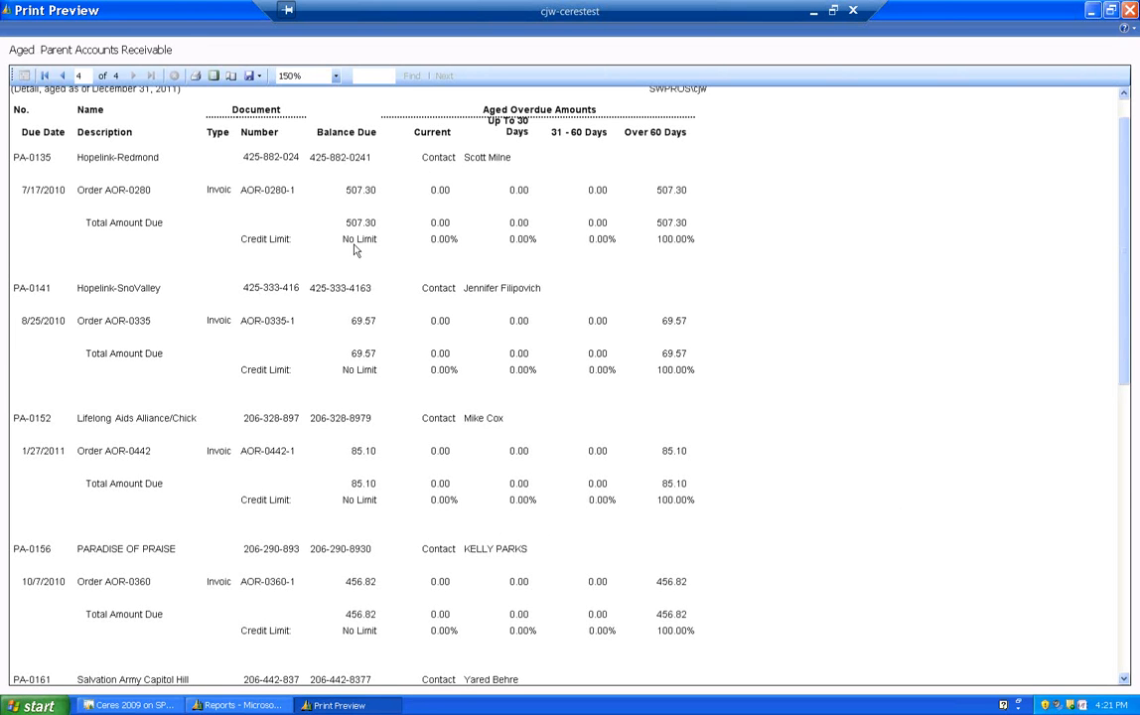
click(1129, 10)
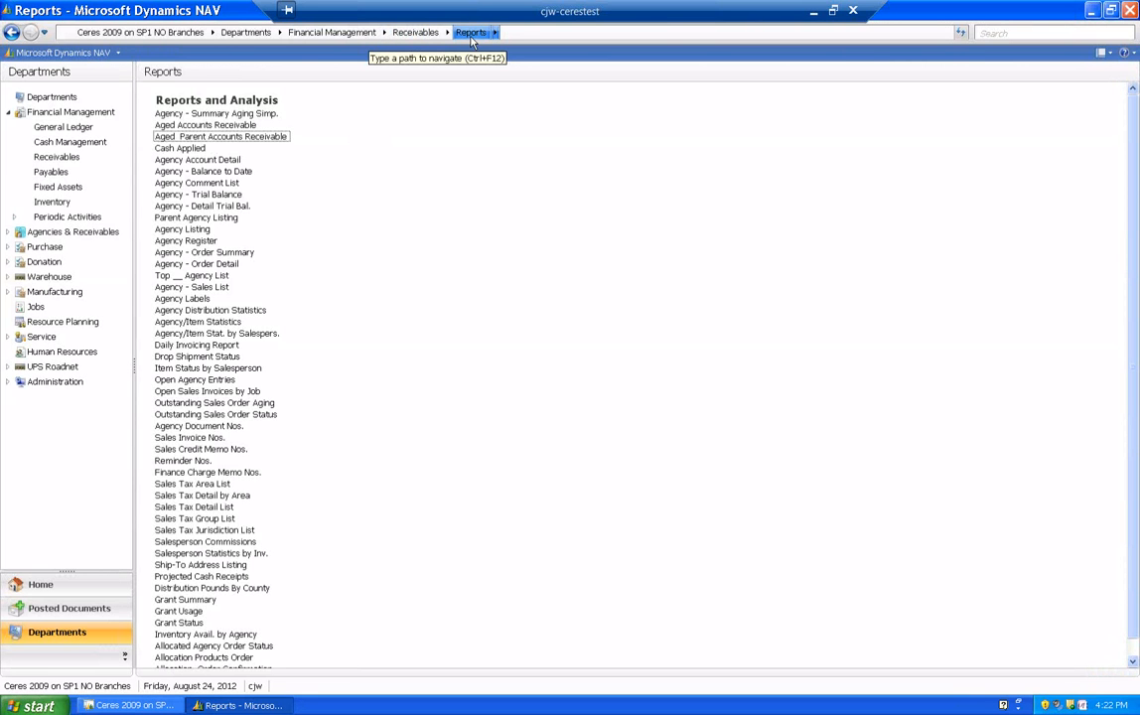
- Search the application for "aged A" to find the aged account reports, and dismiss the suggestions
click(1007, 34)
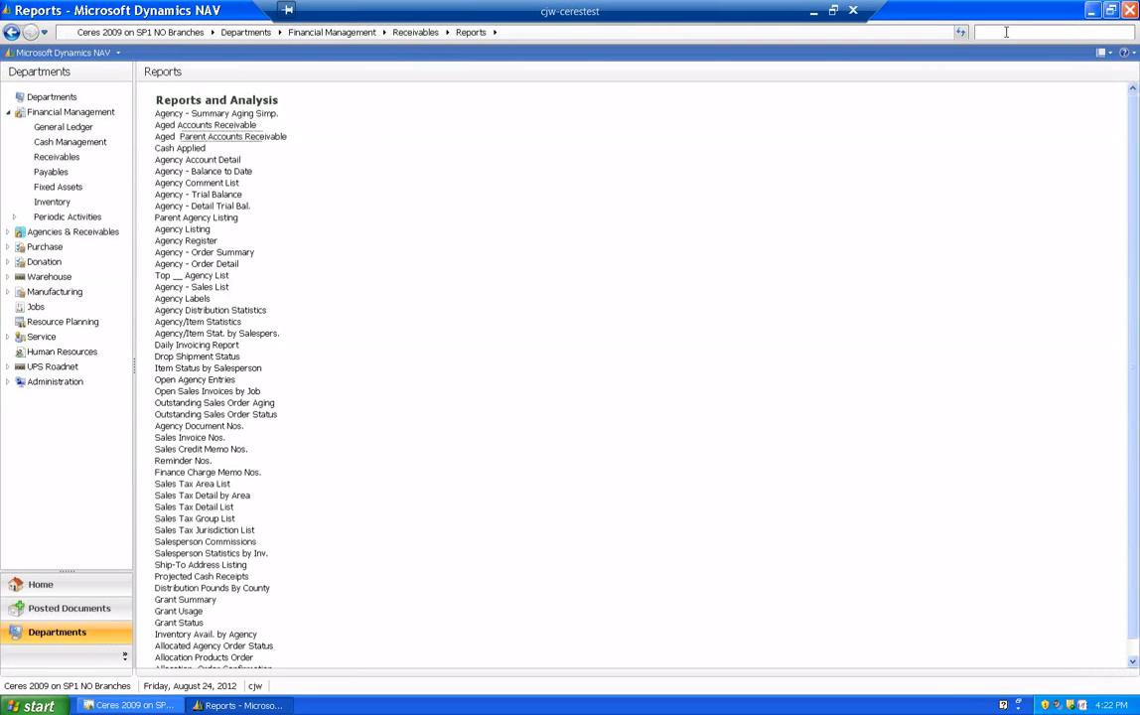
text(aged A)
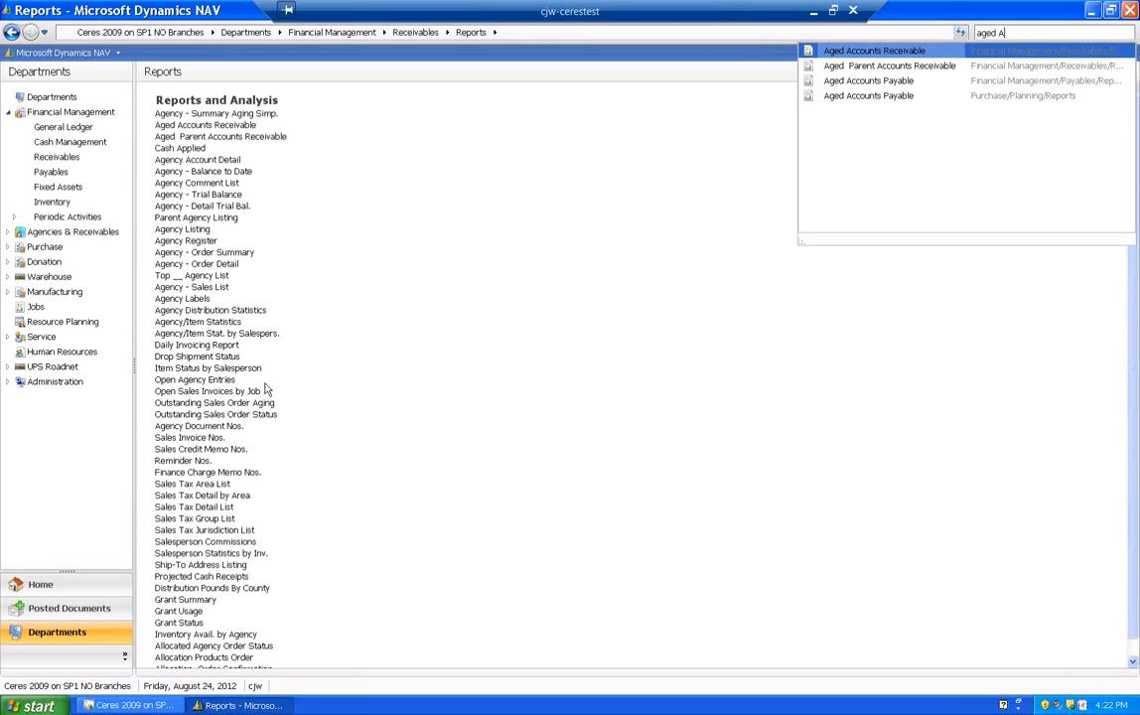
click(629, 143)
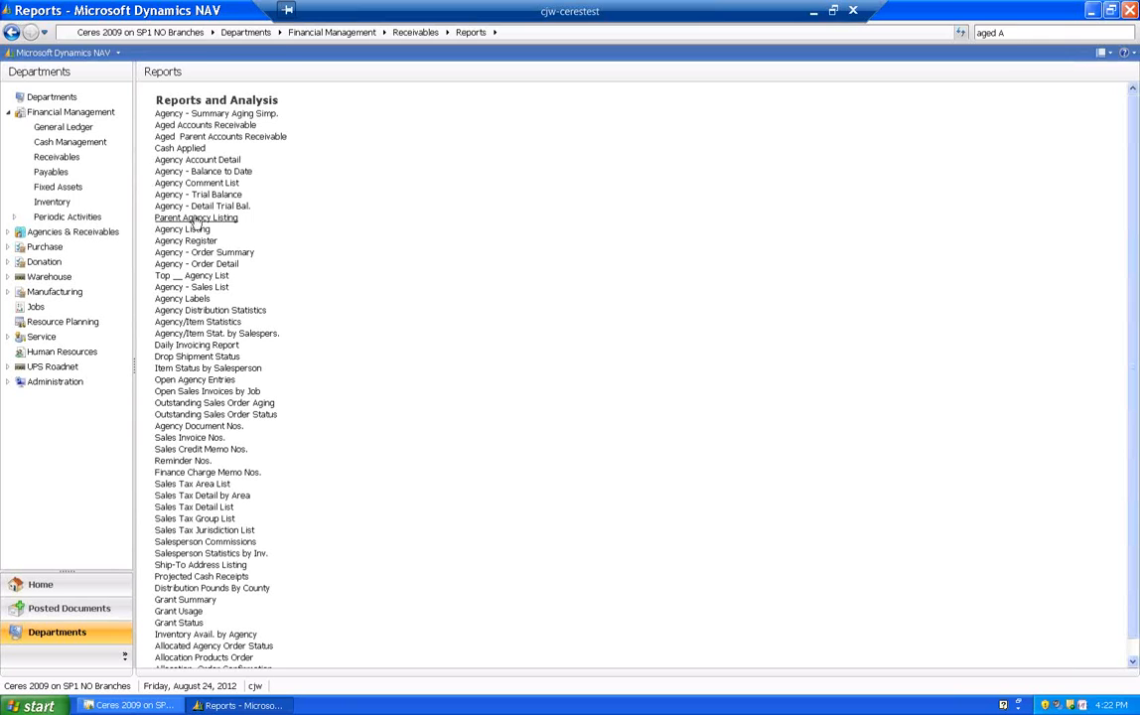
- Preview the Parent Agency Listing report without filter values at 150% zoom
click(197, 218)
drag(106, 30, 472, 157)
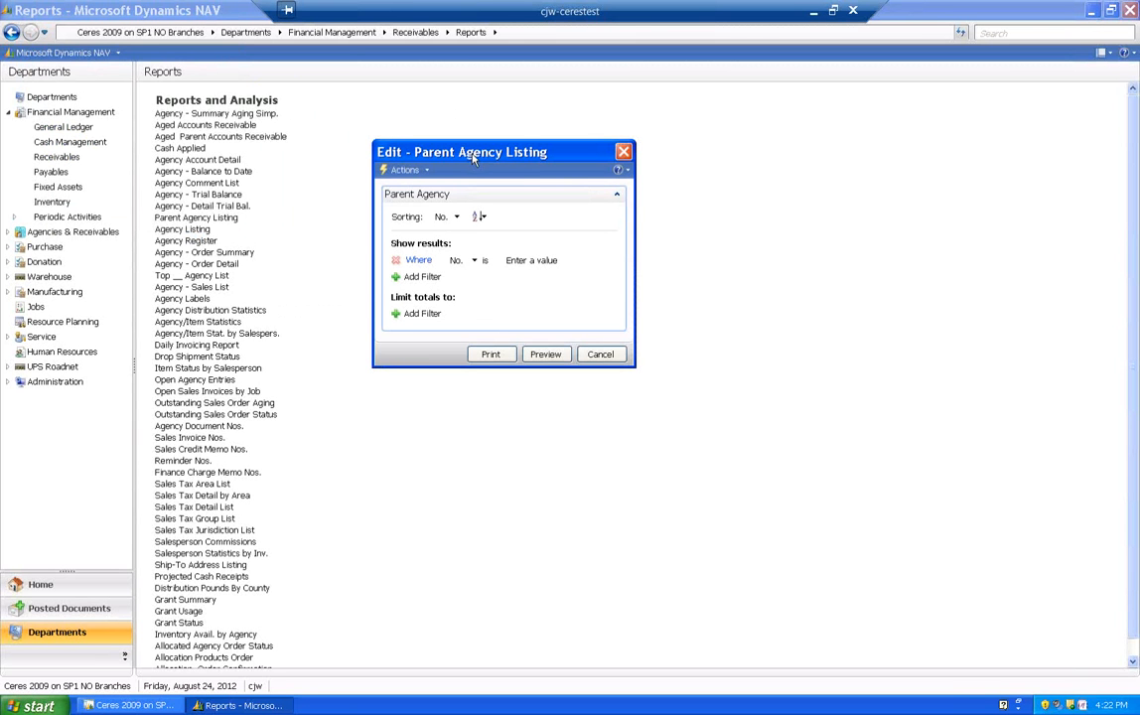
click(542, 355)
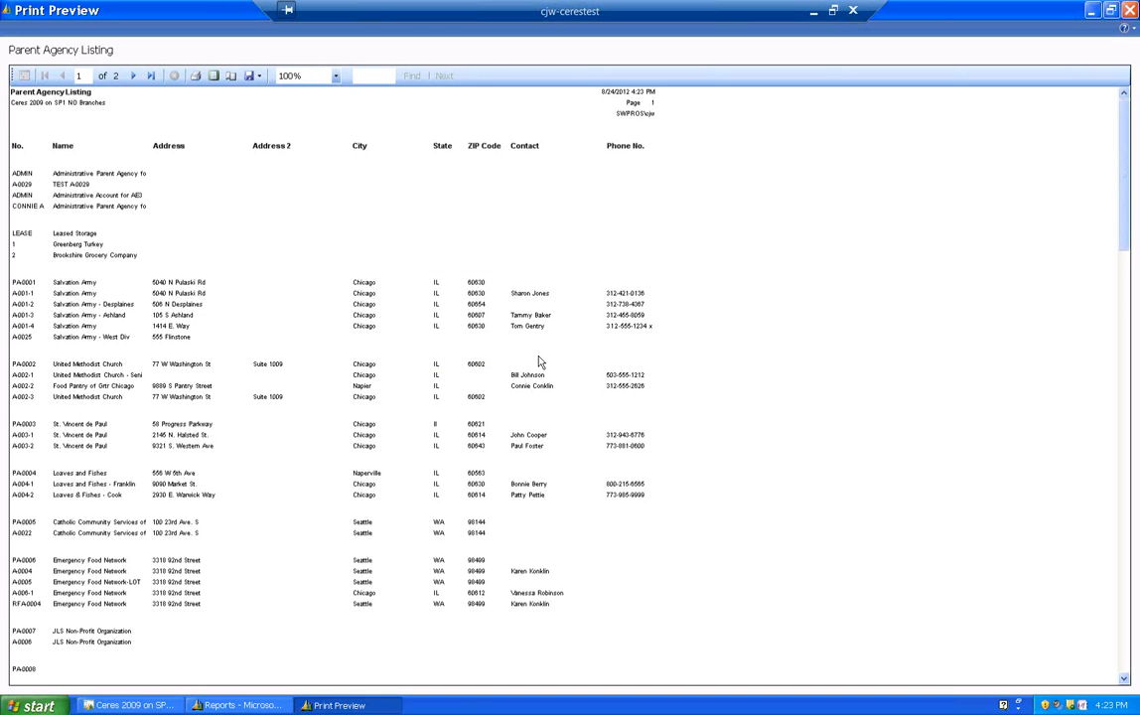
click(336, 76)
click(288, 134)
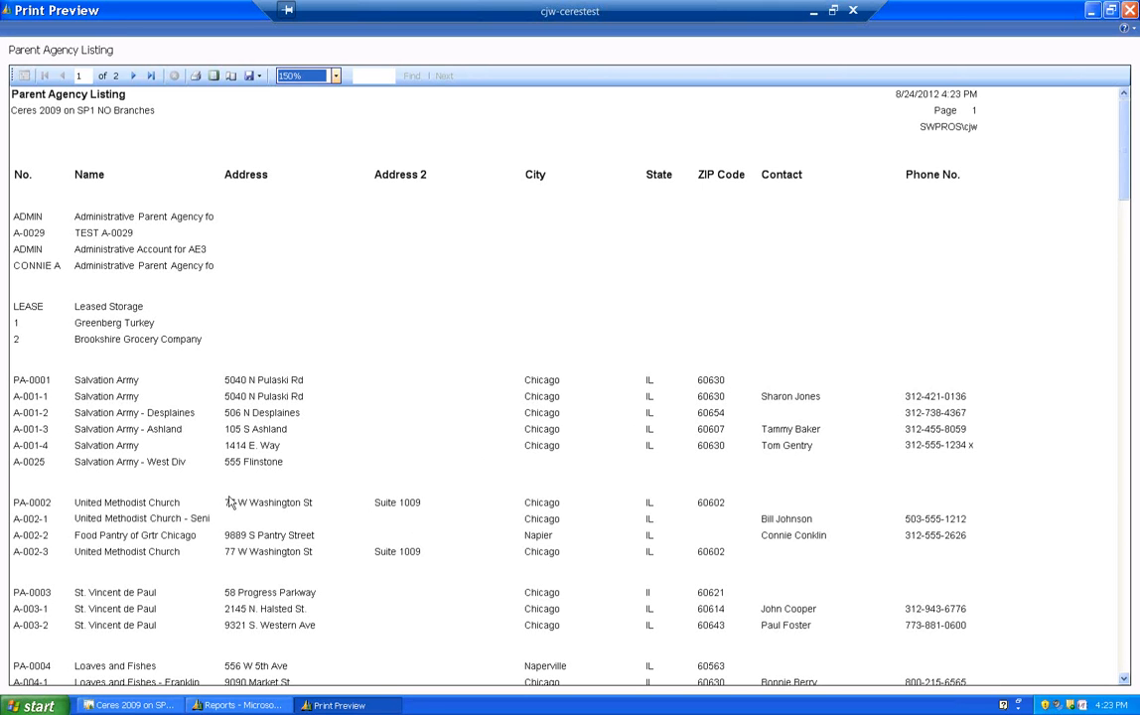
- Examine the parent agencies and their member agencies on the listing's first page, and close the preview
scroll(112, 438, down, 3)
scroll(116, 437, down, 5)
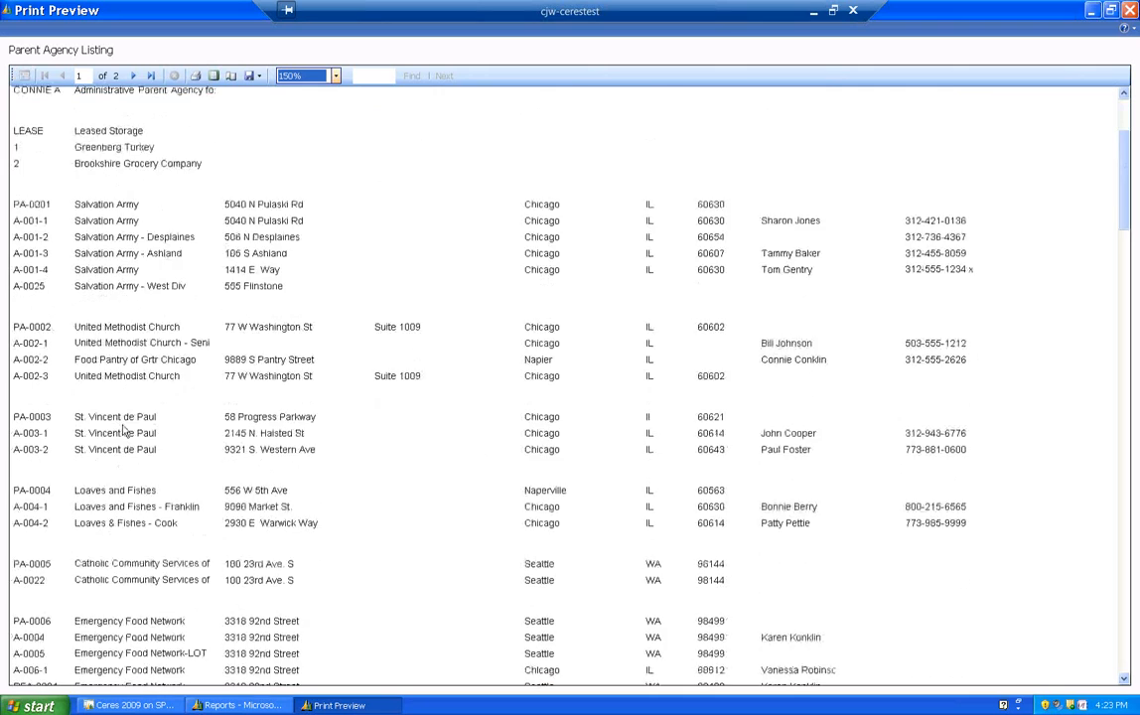
scroll(123, 429, down, 6)
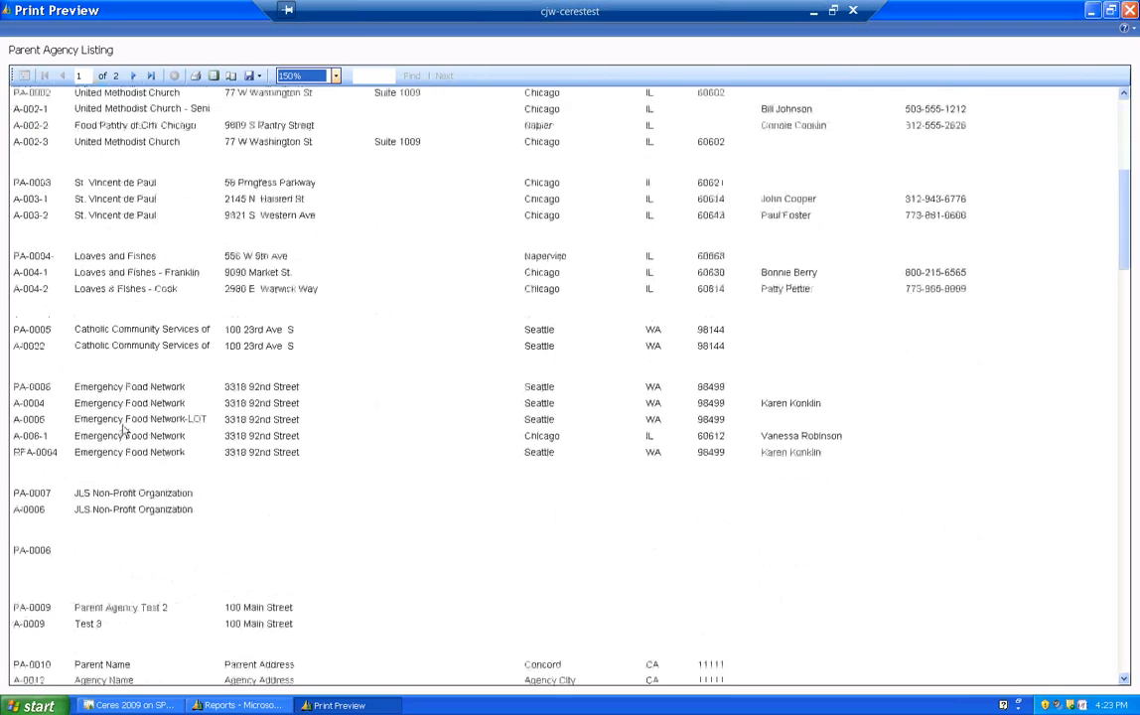
scroll(124, 430, down, 5)
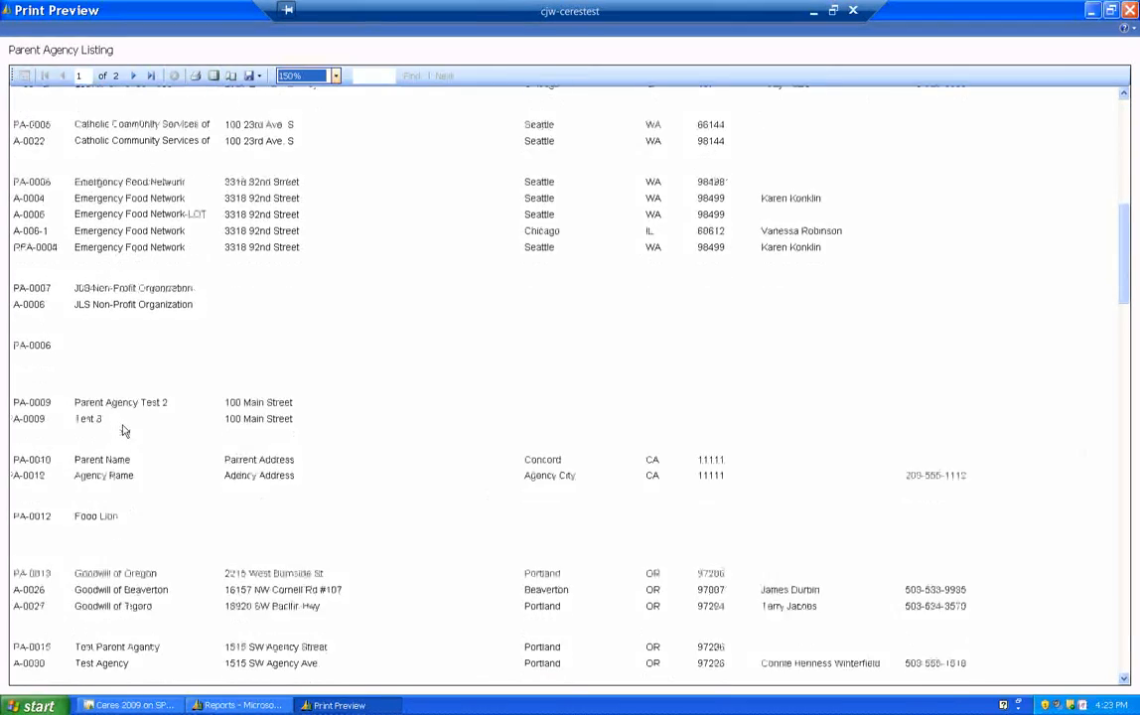
scroll(125, 430, down, 8)
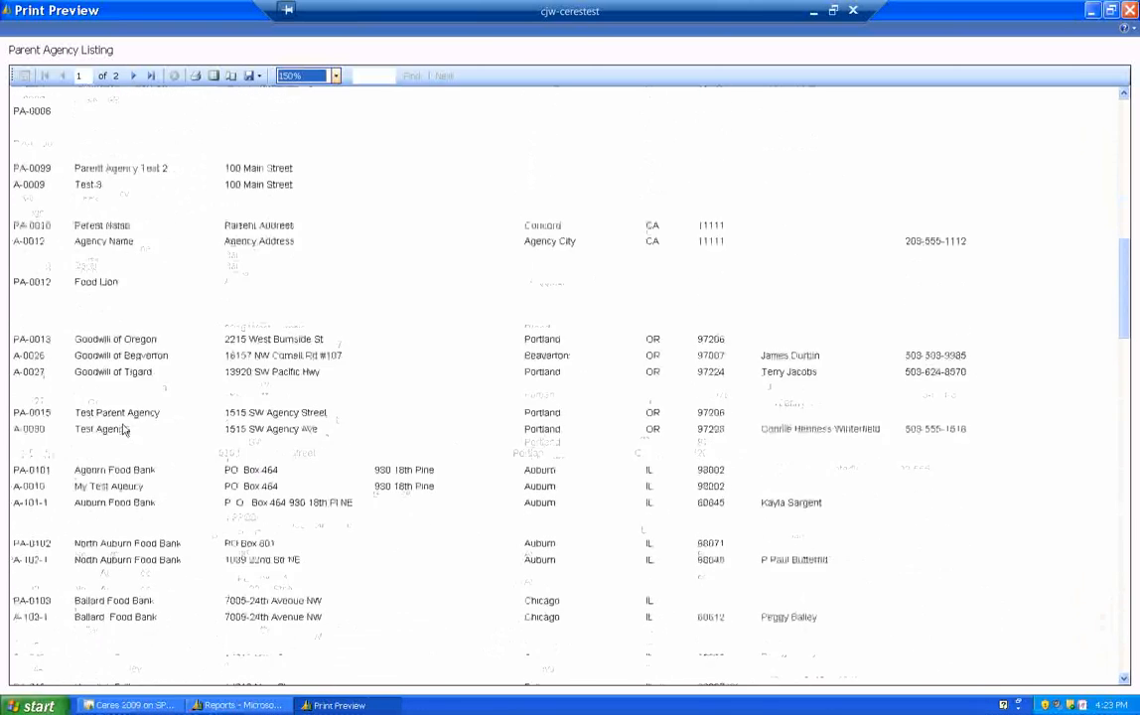
scroll(124, 429, down, 3)
scroll(124, 429, down, 1)
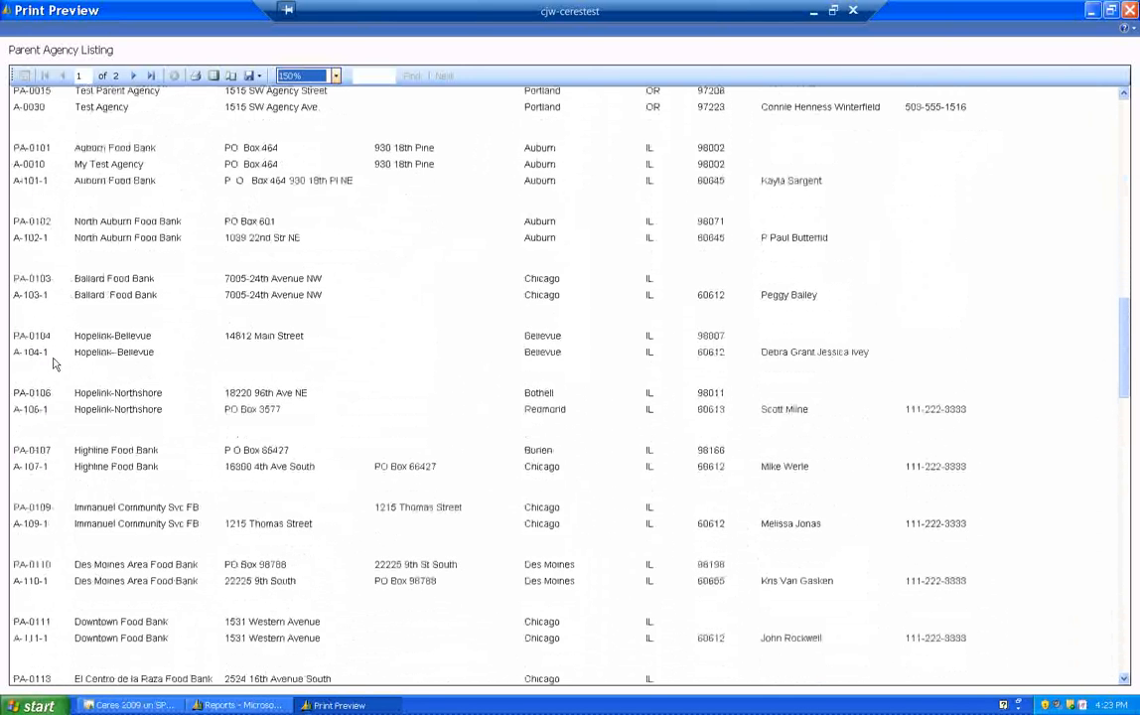
scroll(83, 362, up, 3)
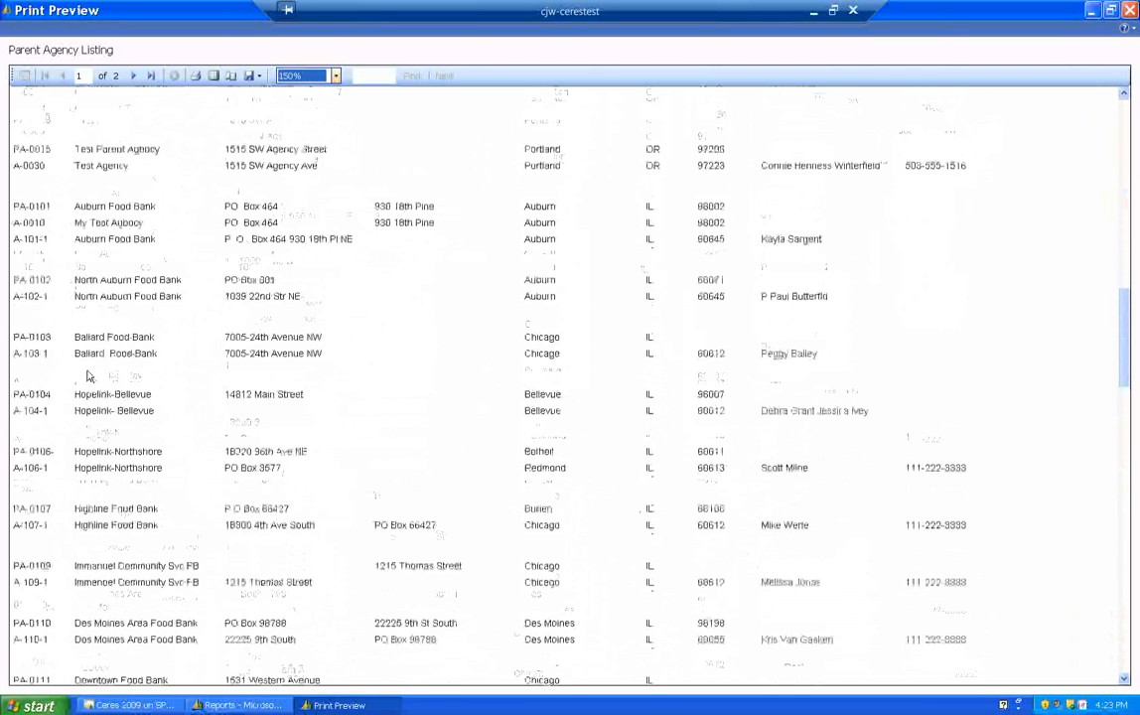
click(1129, 11)
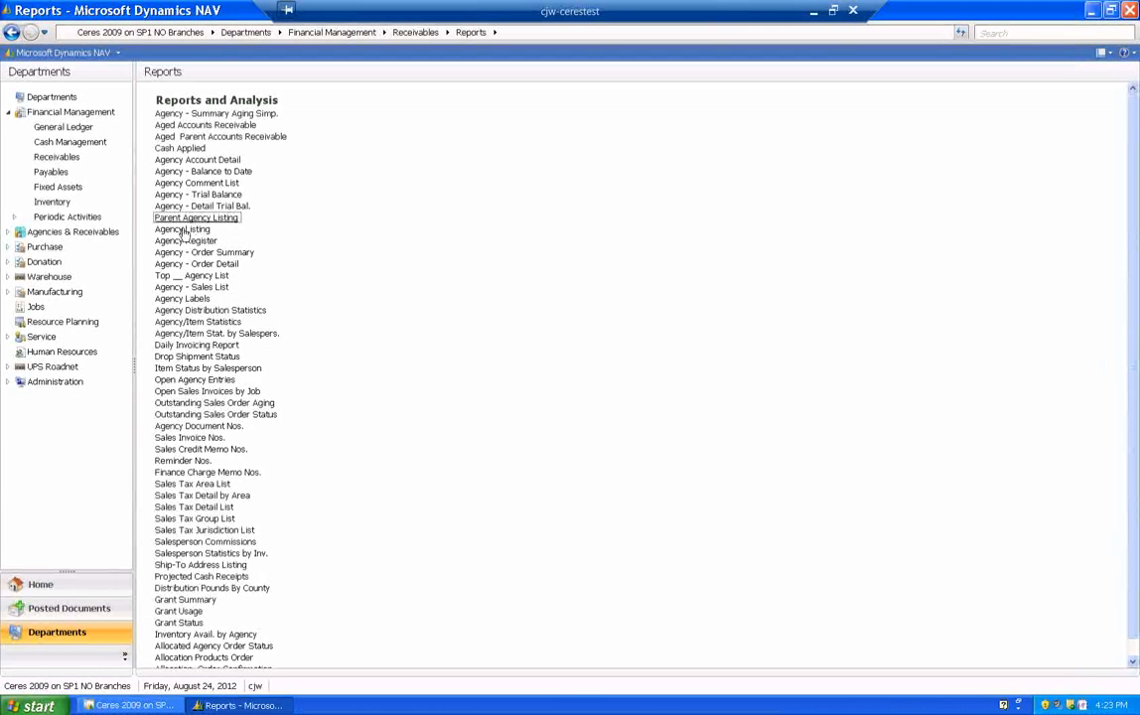
- Open the Agency Listing report and disable Cust. with Balances Only
click(184, 229)
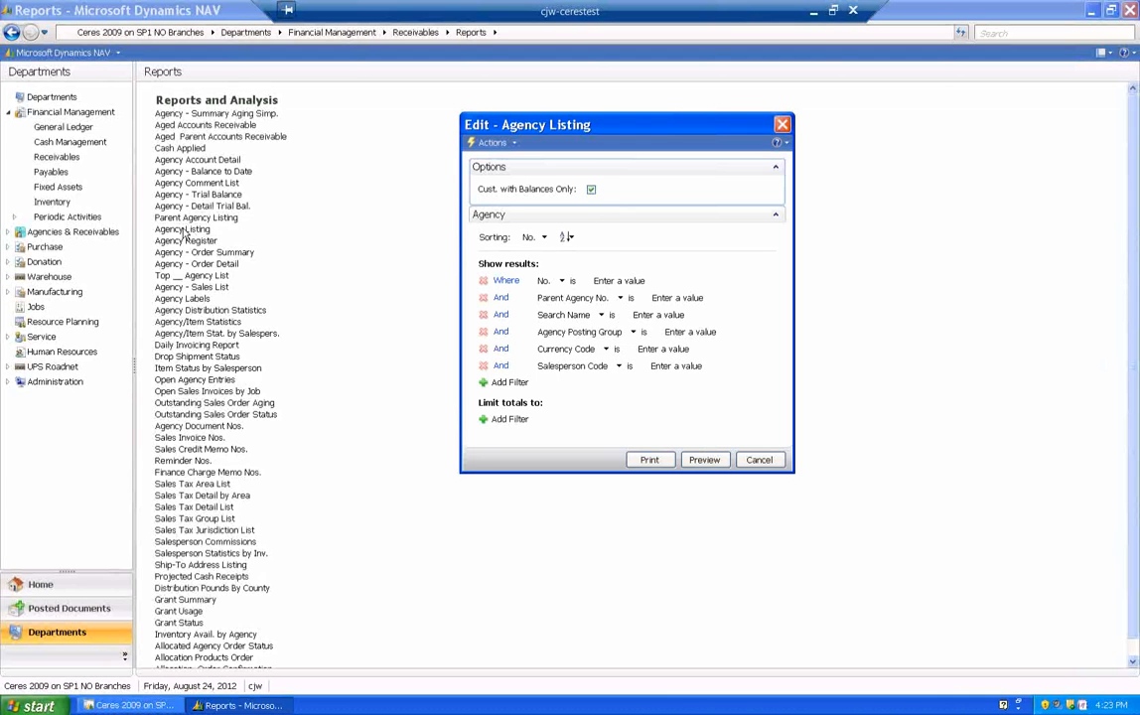
click(591, 190)
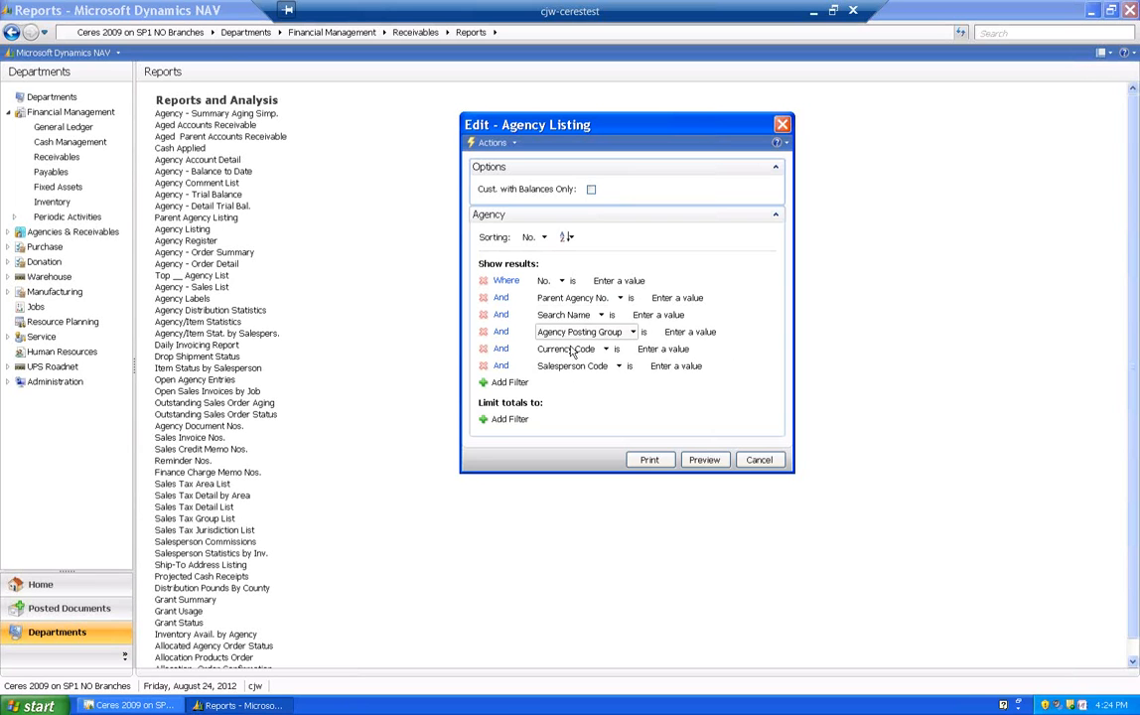
- Add an Agency filter on Permit Web Orders set to Yes, and preview the Agency Listing report
click(509, 383)
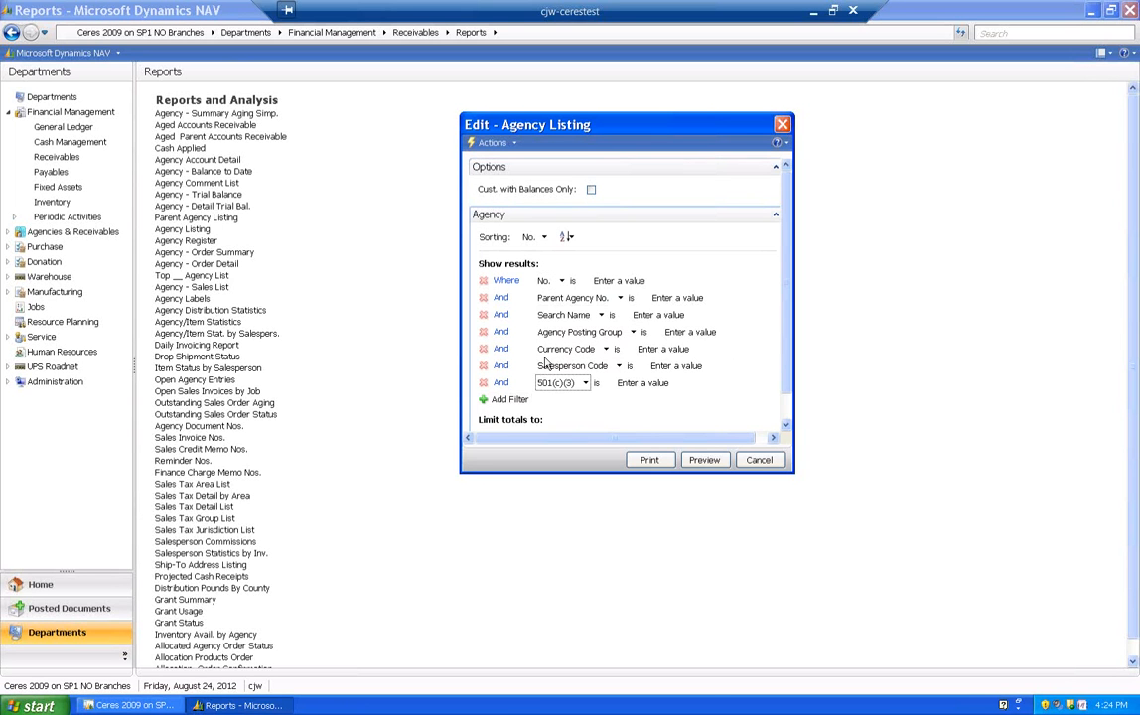
click(585, 383)
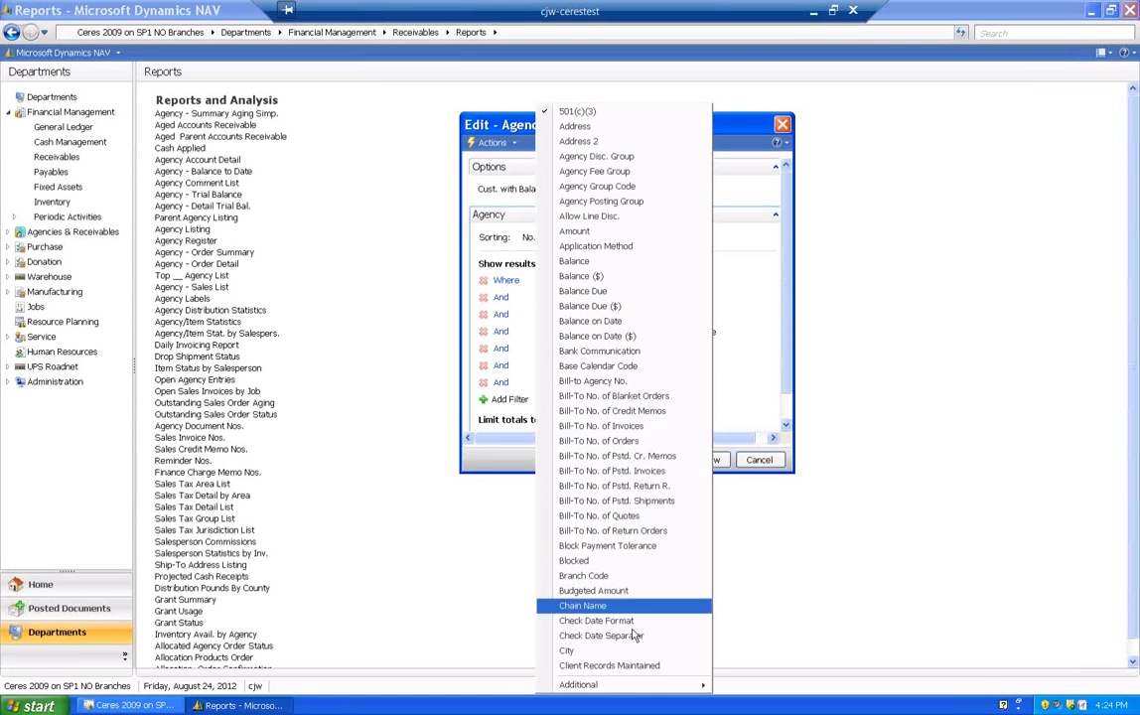
mouse_move(648, 685)
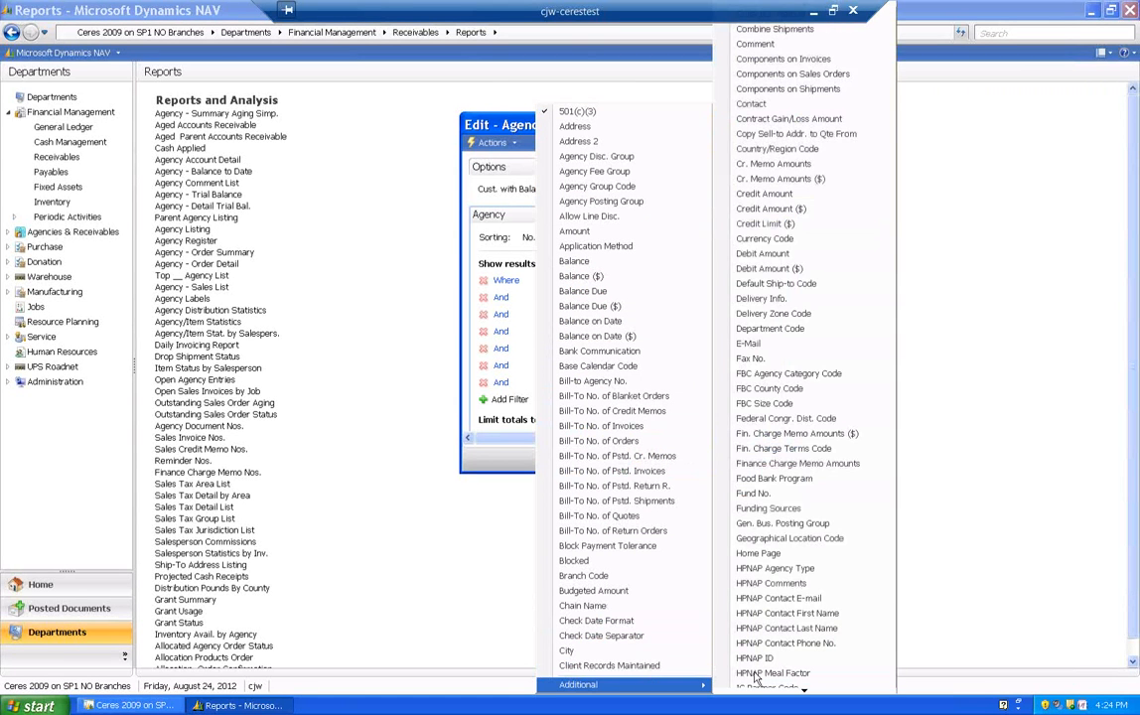
click(806, 691)
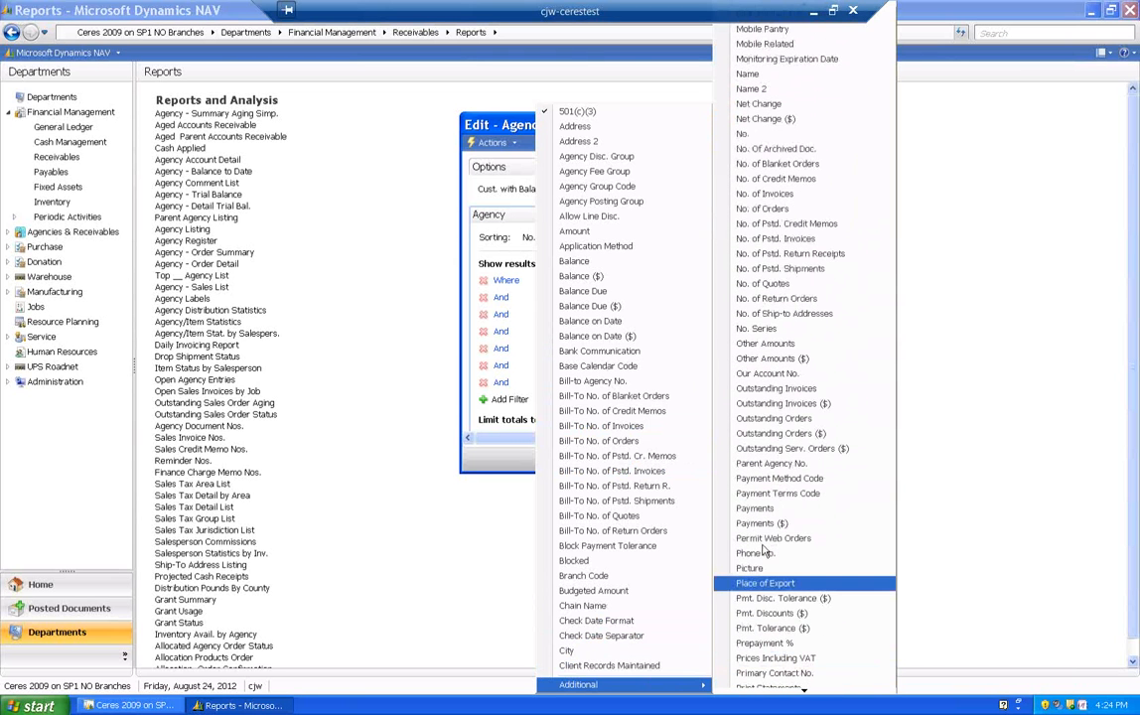
click(771, 538)
click(681, 382)
click(715, 382)
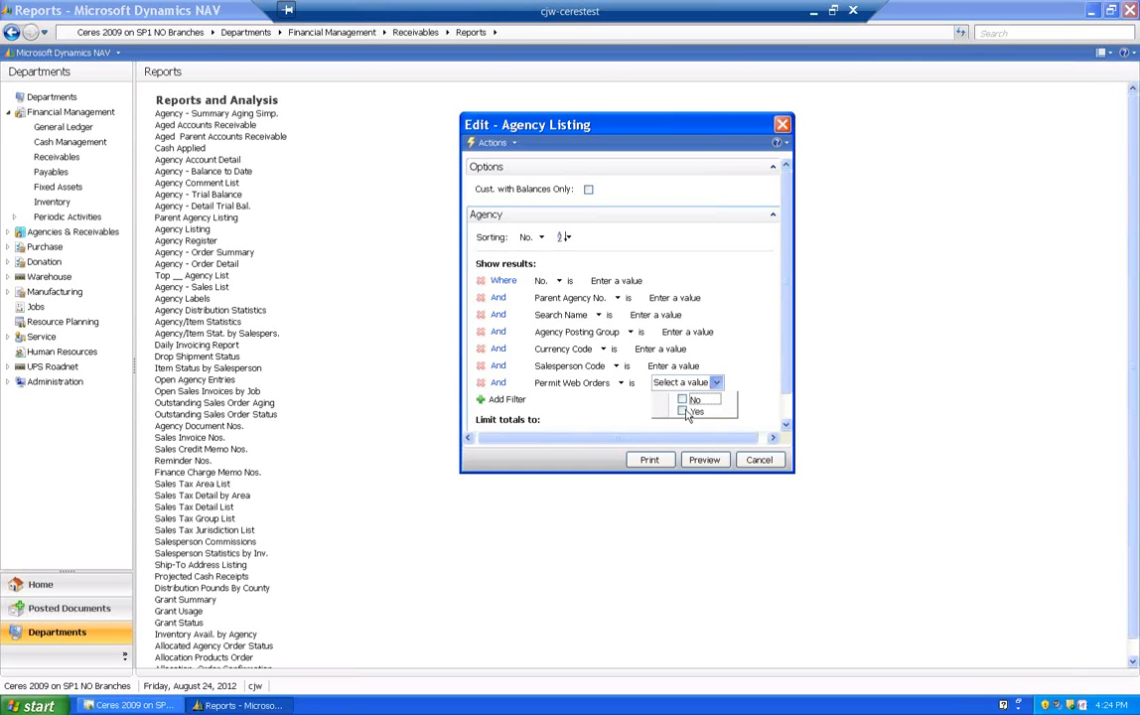
click(683, 411)
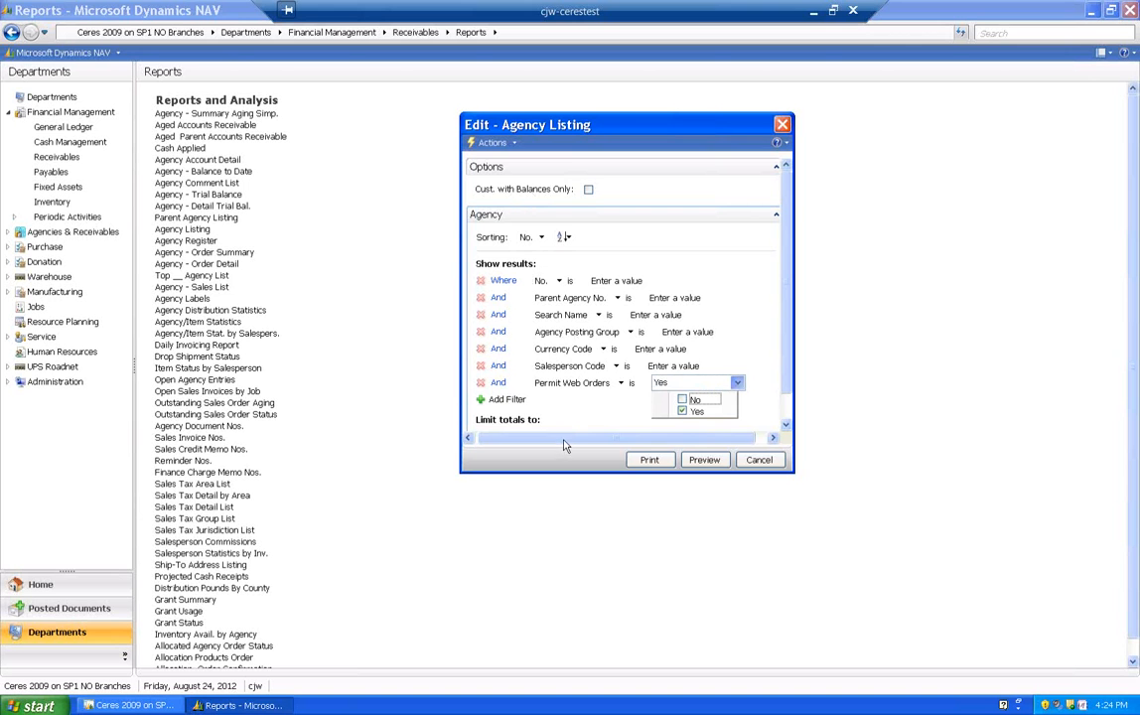
click(706, 468)
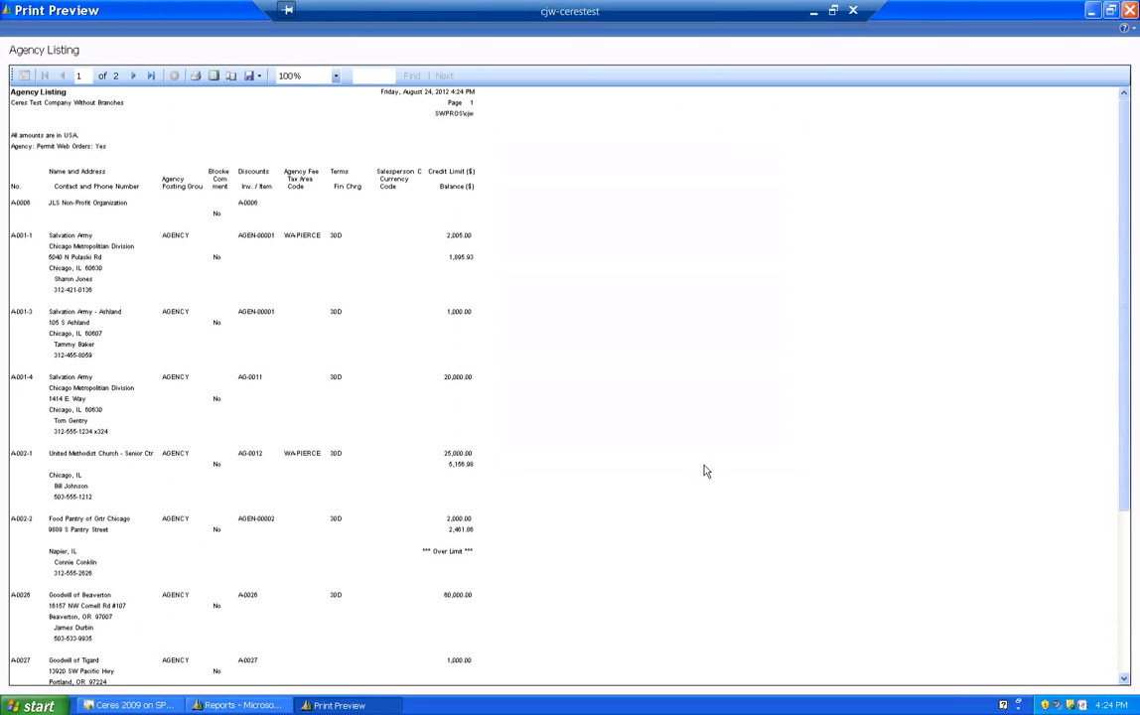
- Examine the web-order agencies' contact details, credit limits and balances in the Agency Listing at 150% zoom, and close the preview
click(335, 77)
click(302, 135)
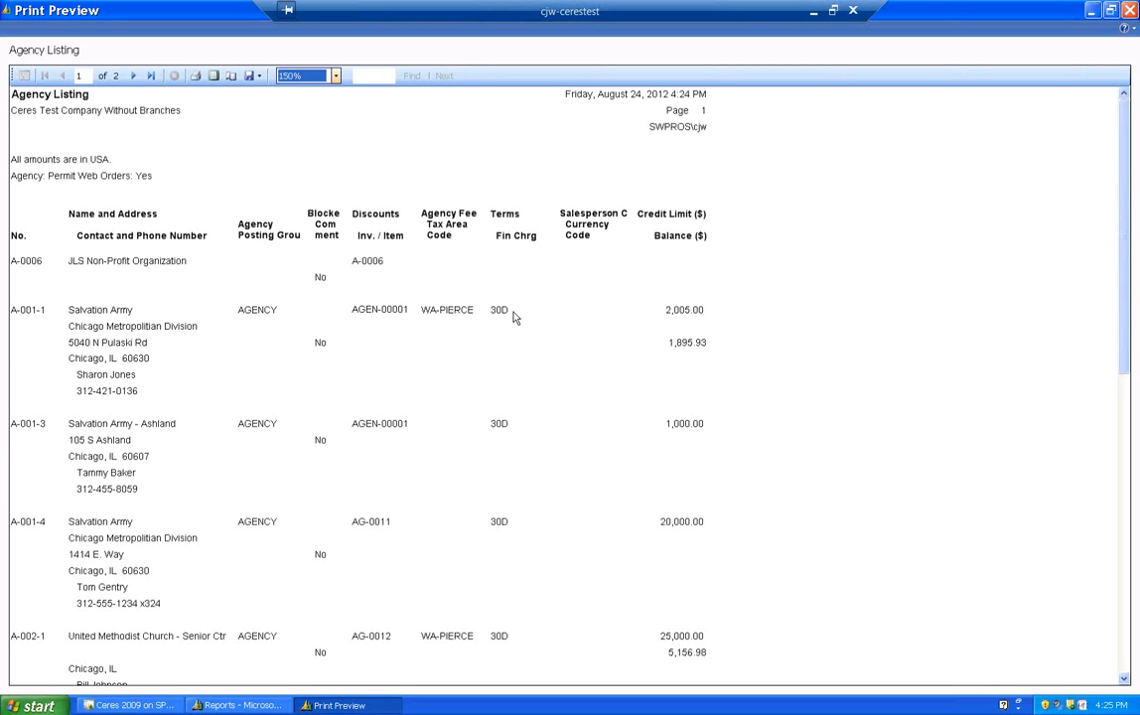
scroll(518, 425, down, 3)
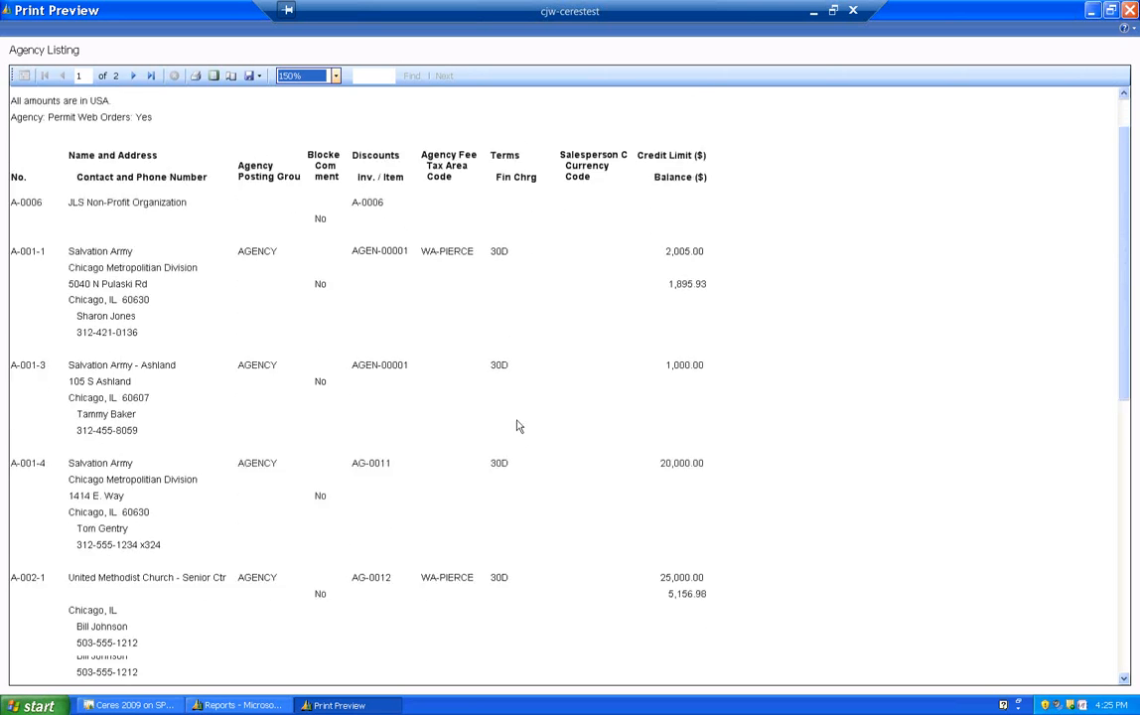
scroll(518, 417, up, 3)
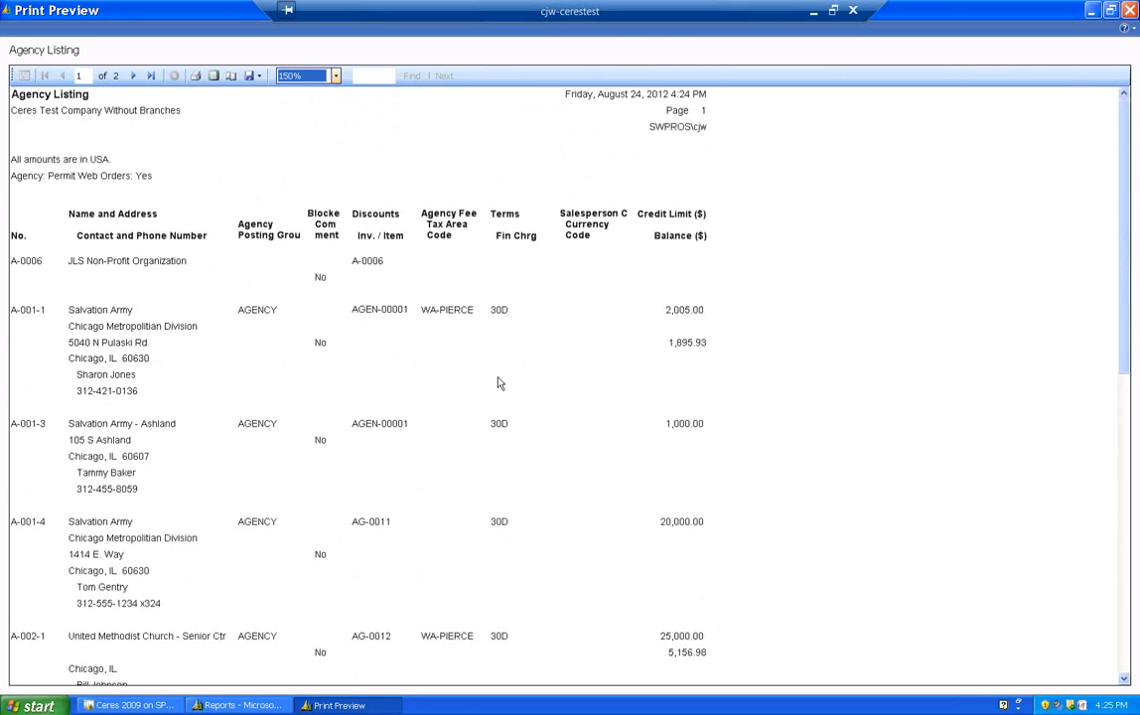
scroll(500, 383, down, 3)
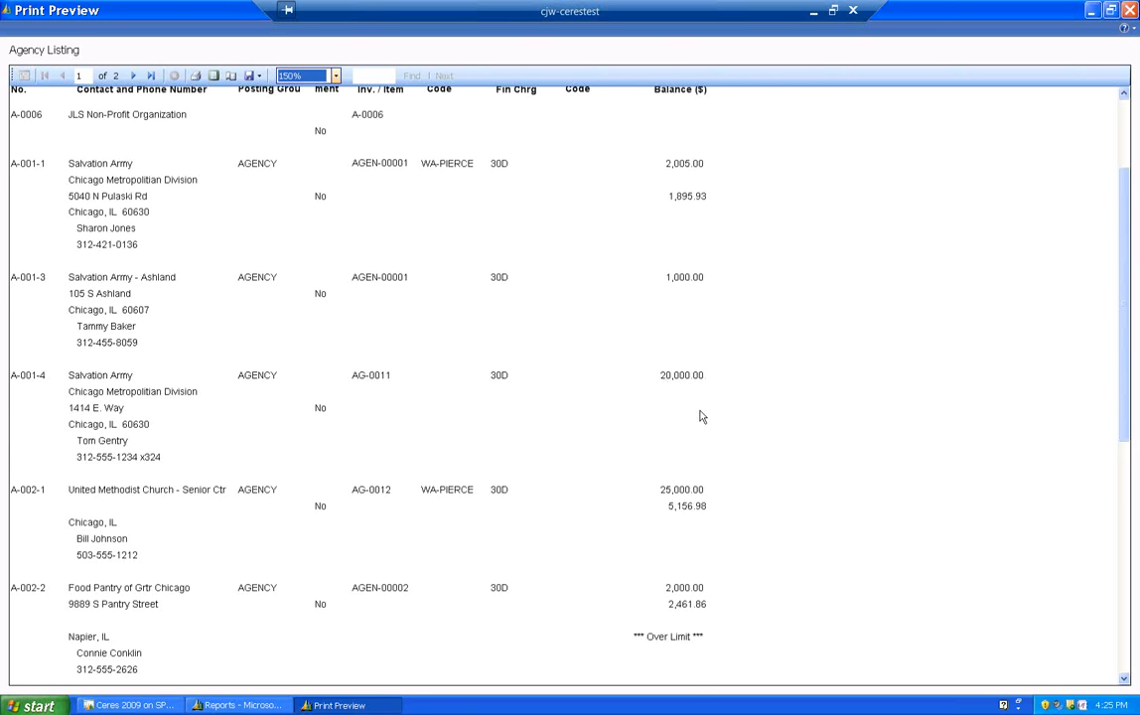
scroll(700, 422, down, 1)
scroll(689, 409, down, 1)
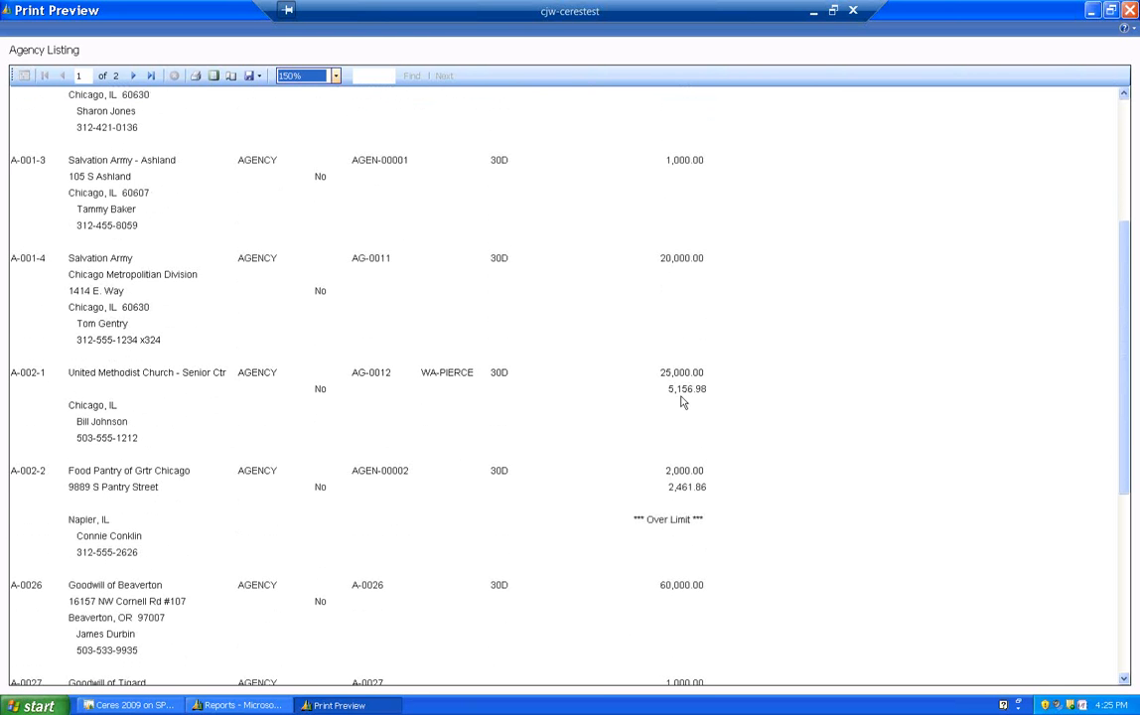
scroll(693, 526, down, 3)
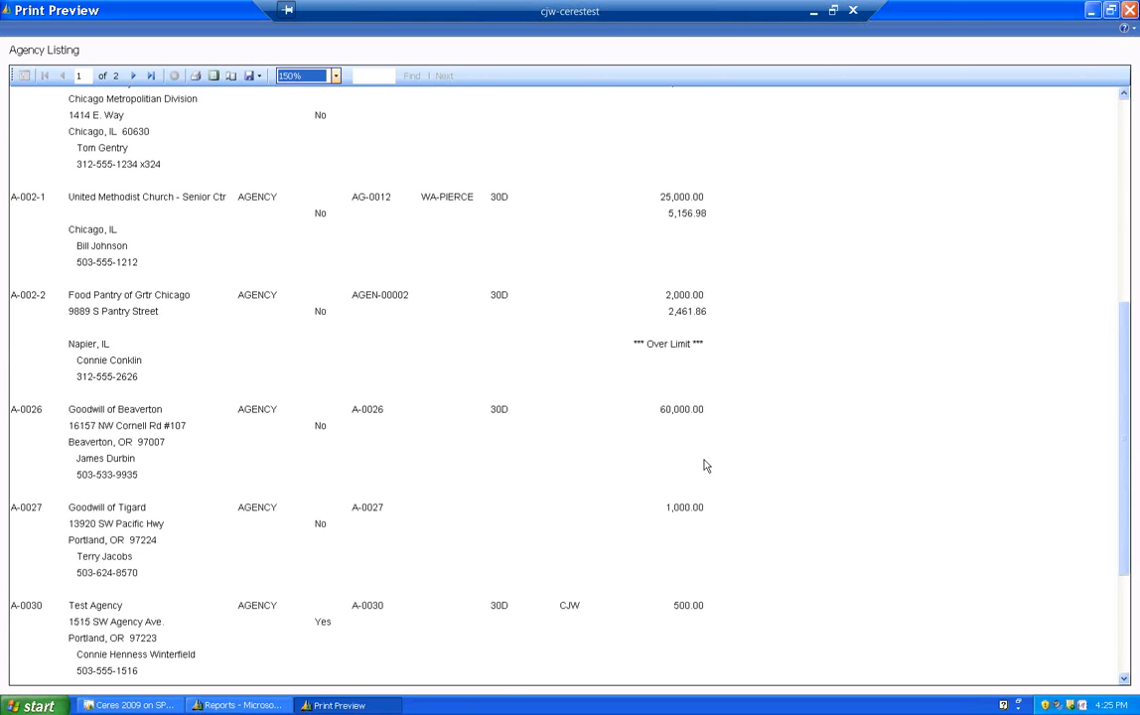
scroll(323, 430, down, 3)
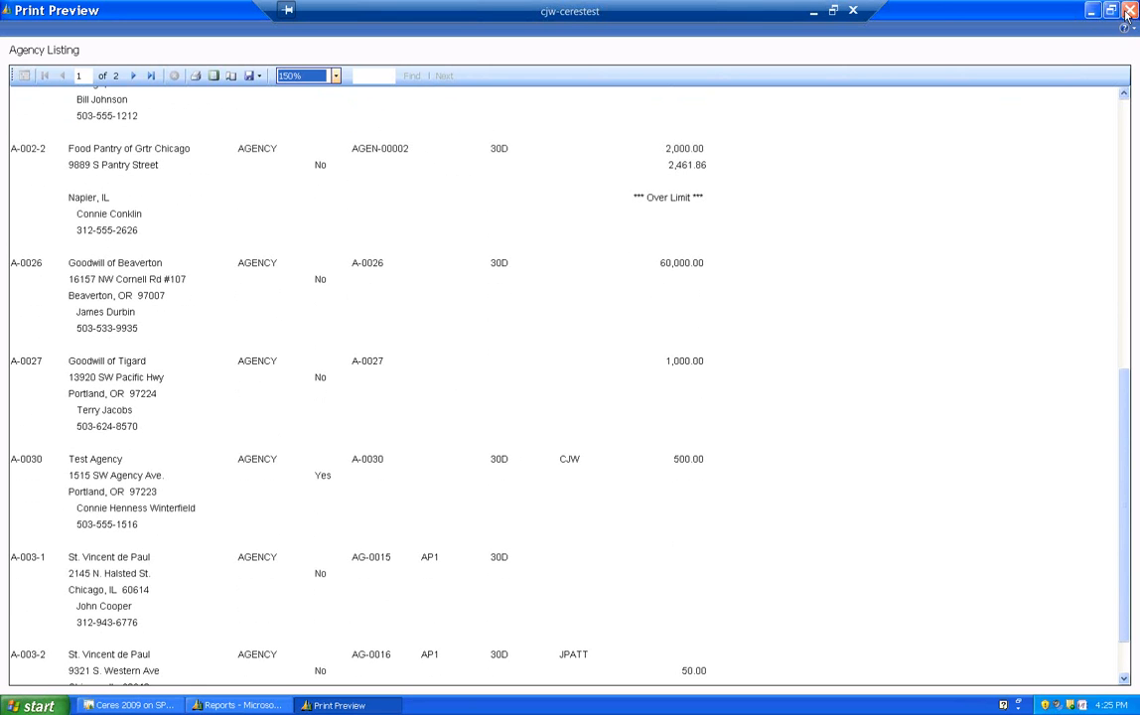
double_click(1006, 12)
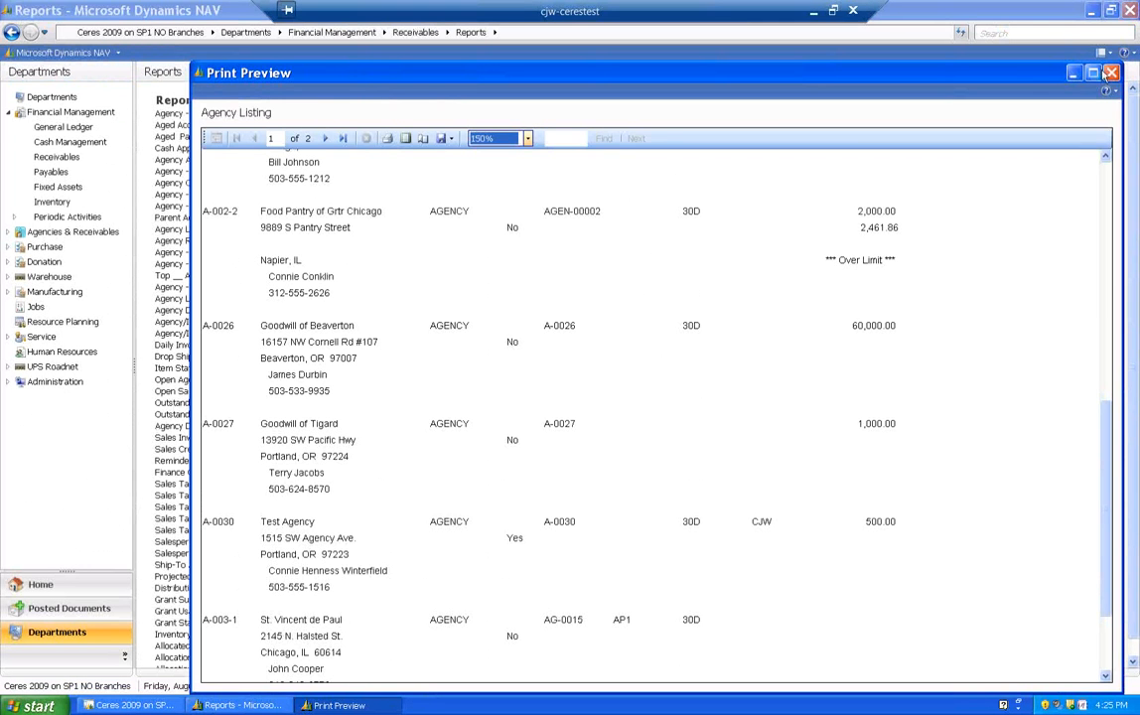
click(1111, 73)
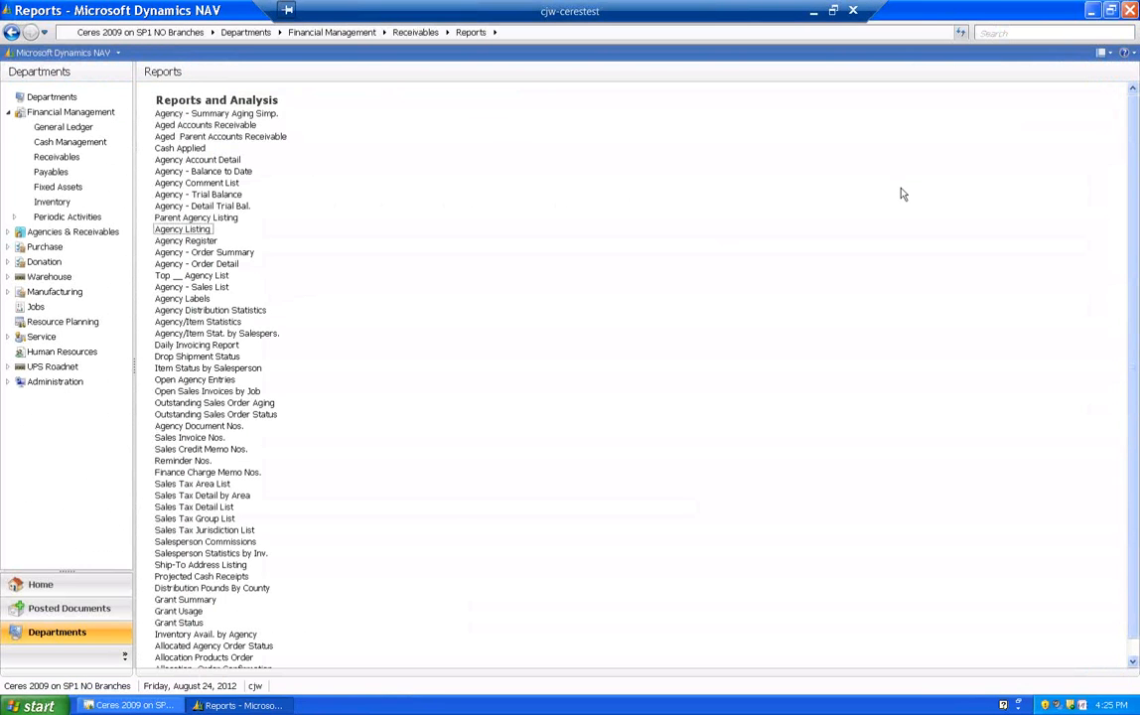
- Reopen the Agency Listing report, enable Cust. with Balances Only, and preview it at 150% zoom with Permit Web Orders set to Yes
click(179, 232)
click(591, 188)
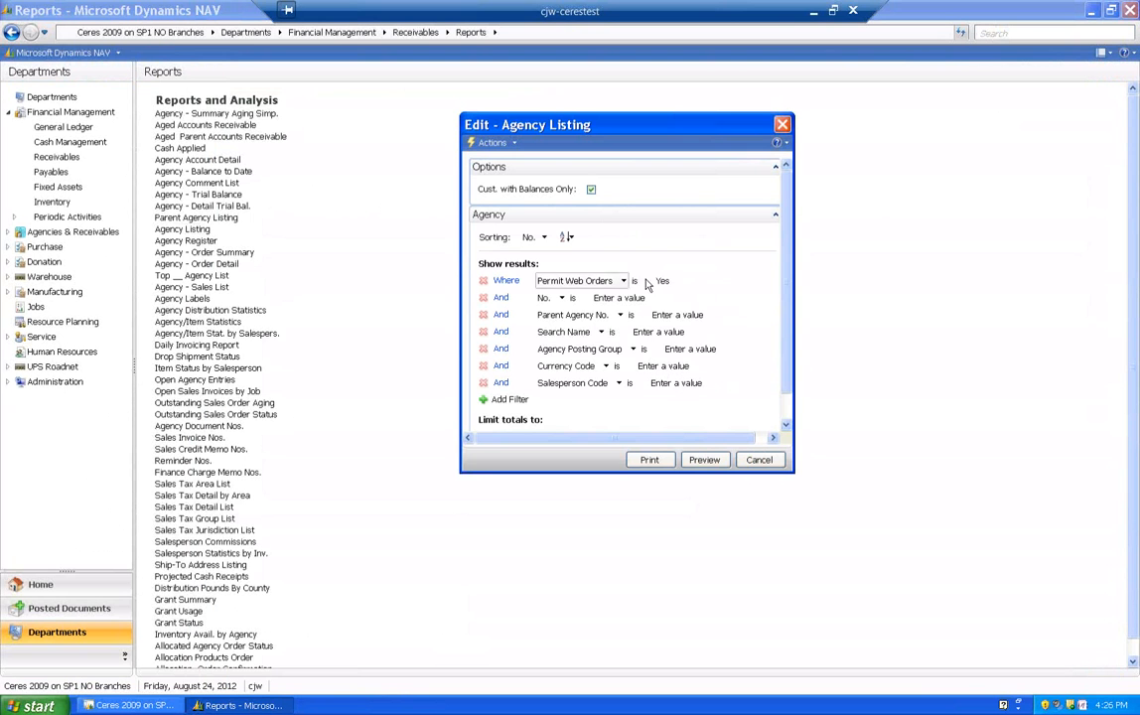
click(715, 462)
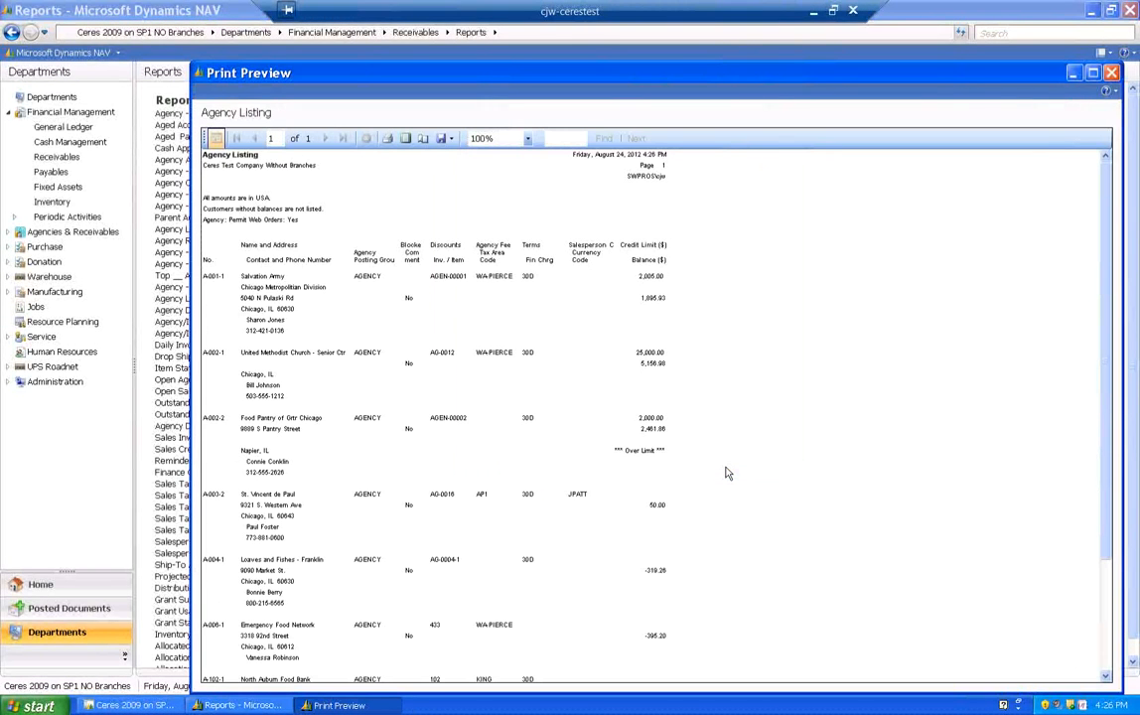
click(528, 138)
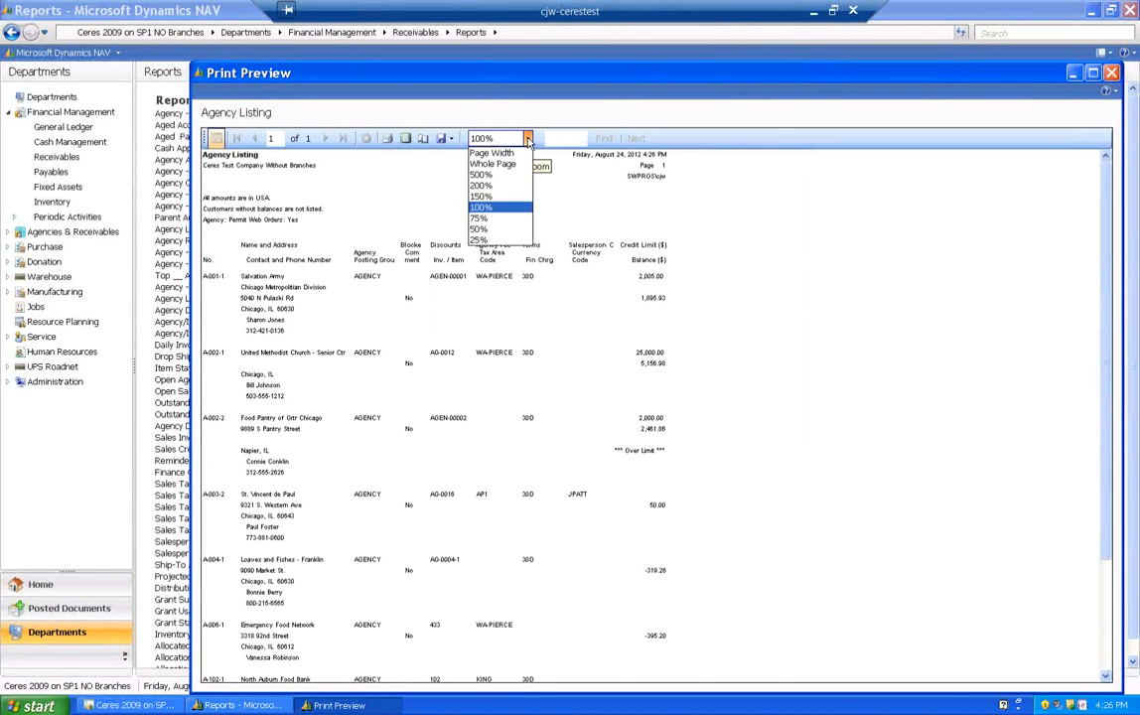
click(495, 202)
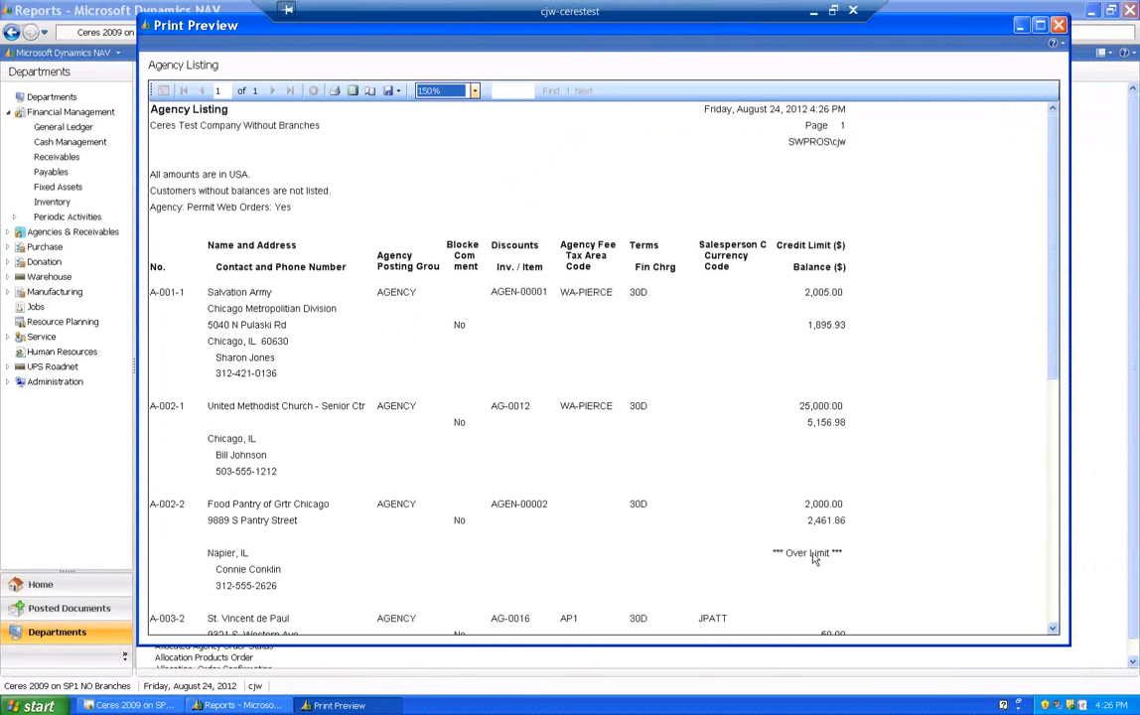
- Examine the listed agencies' balances, close the preview, and recheck the Agency Listing report's filter settings
drag(1056, 316, 1058, 408)
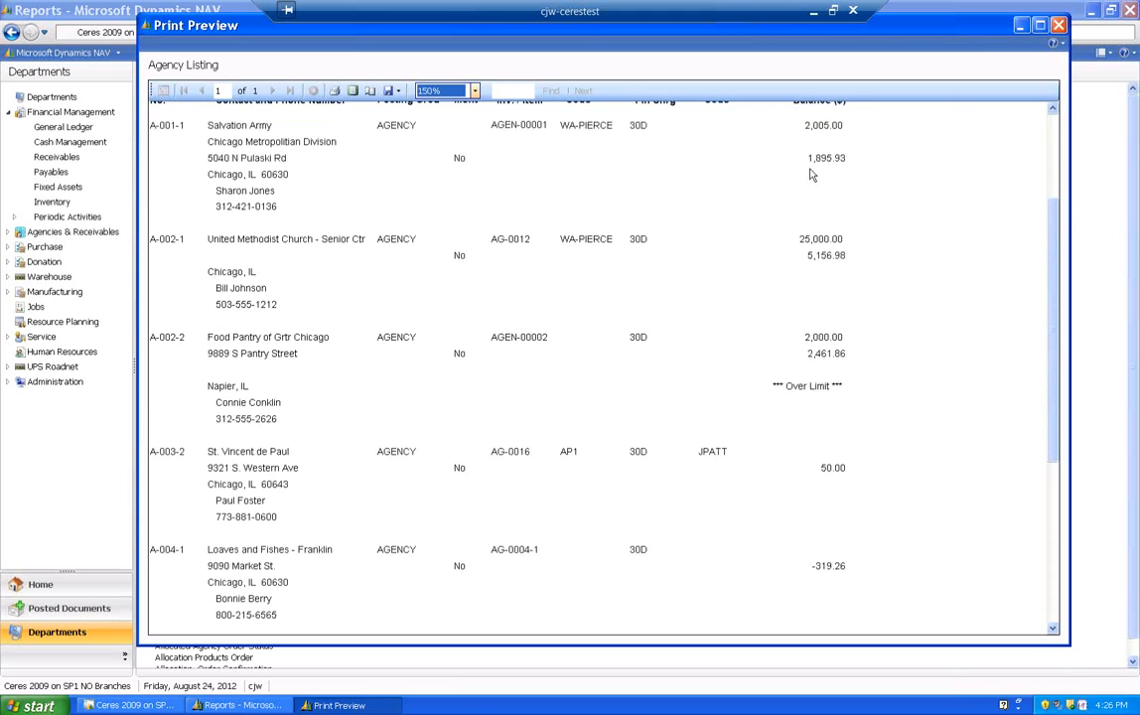
click(1059, 26)
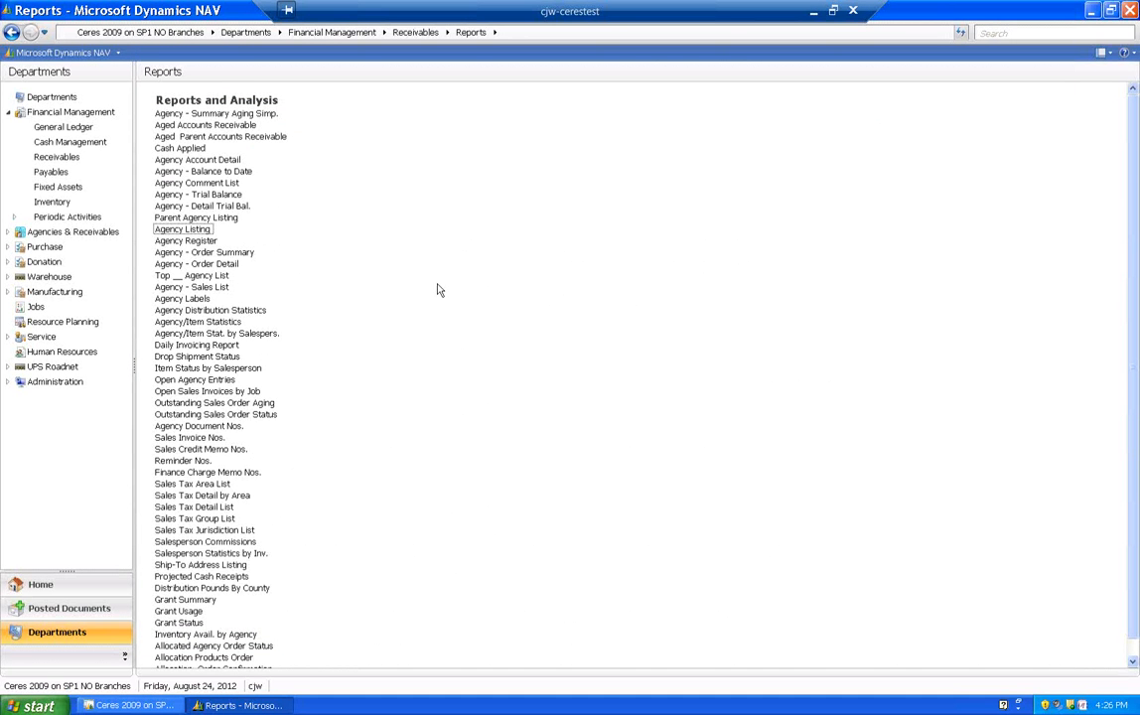
click(184, 234)
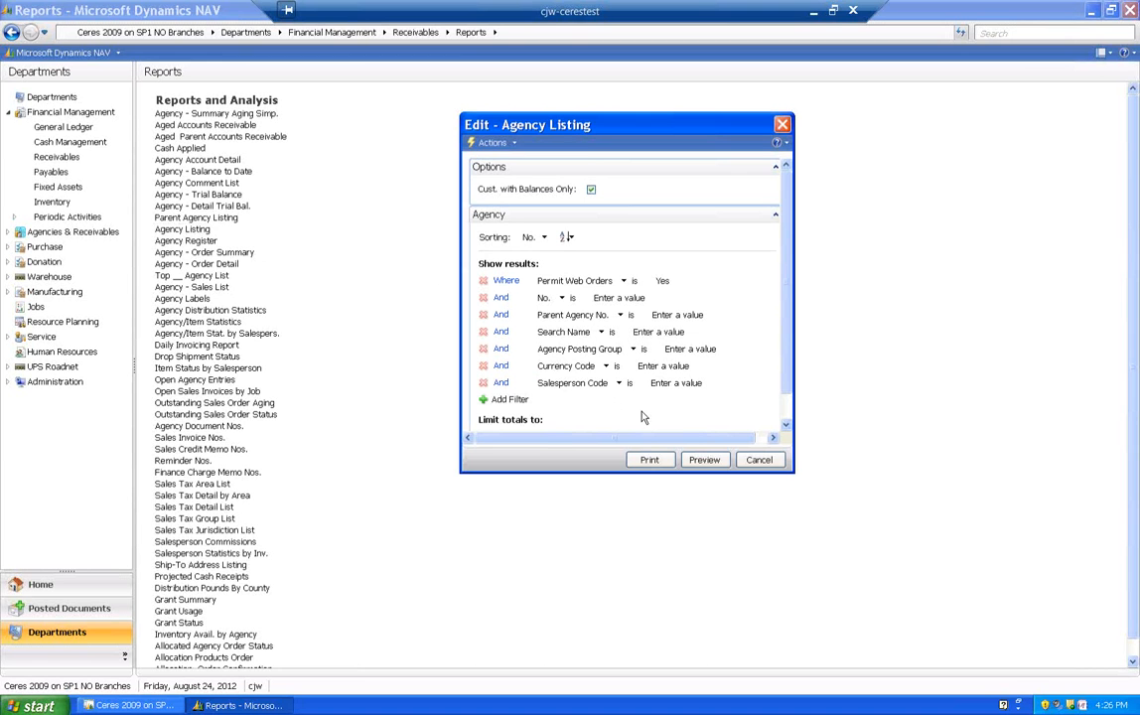
click(759, 461)
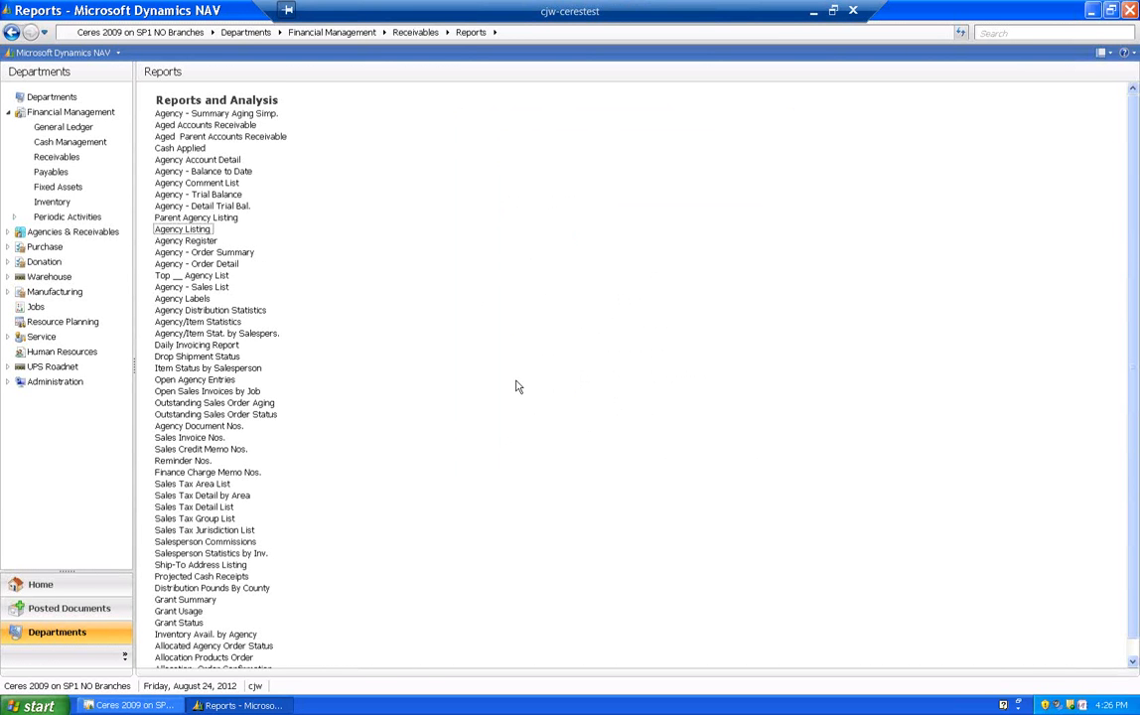
- Open the Top __ Agency List report, try Sales ($) as the ranking basis, and set Show to Balance ($)
double_click(193, 278)
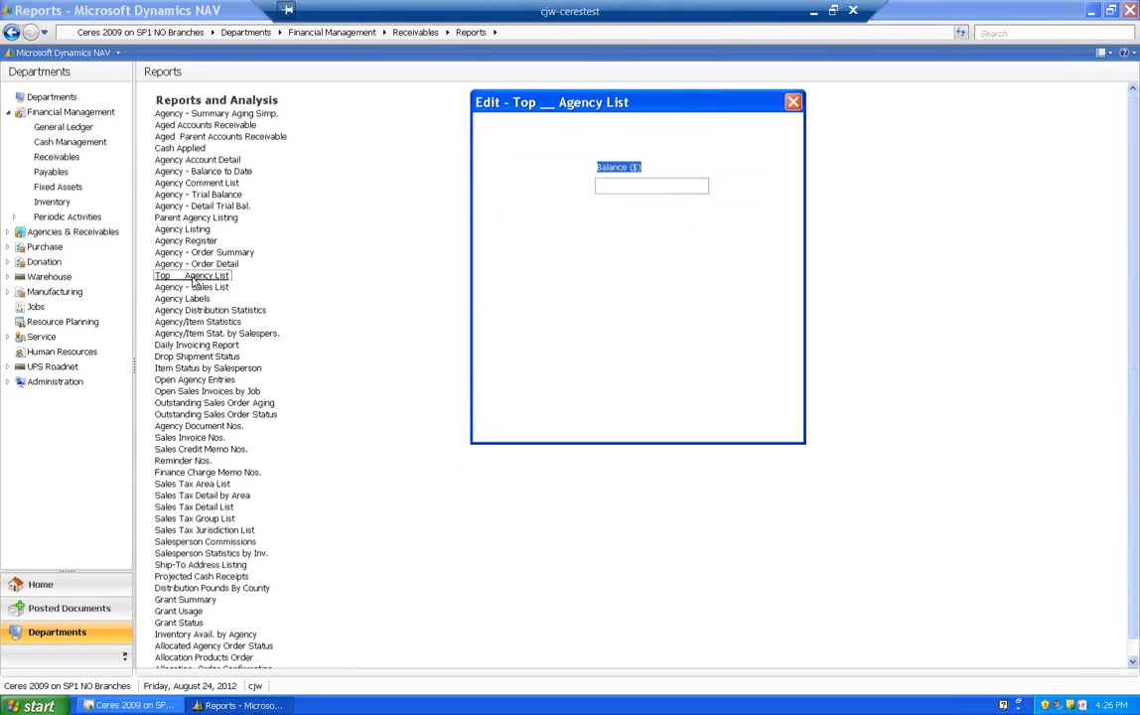
drag(625, 111, 557, 125)
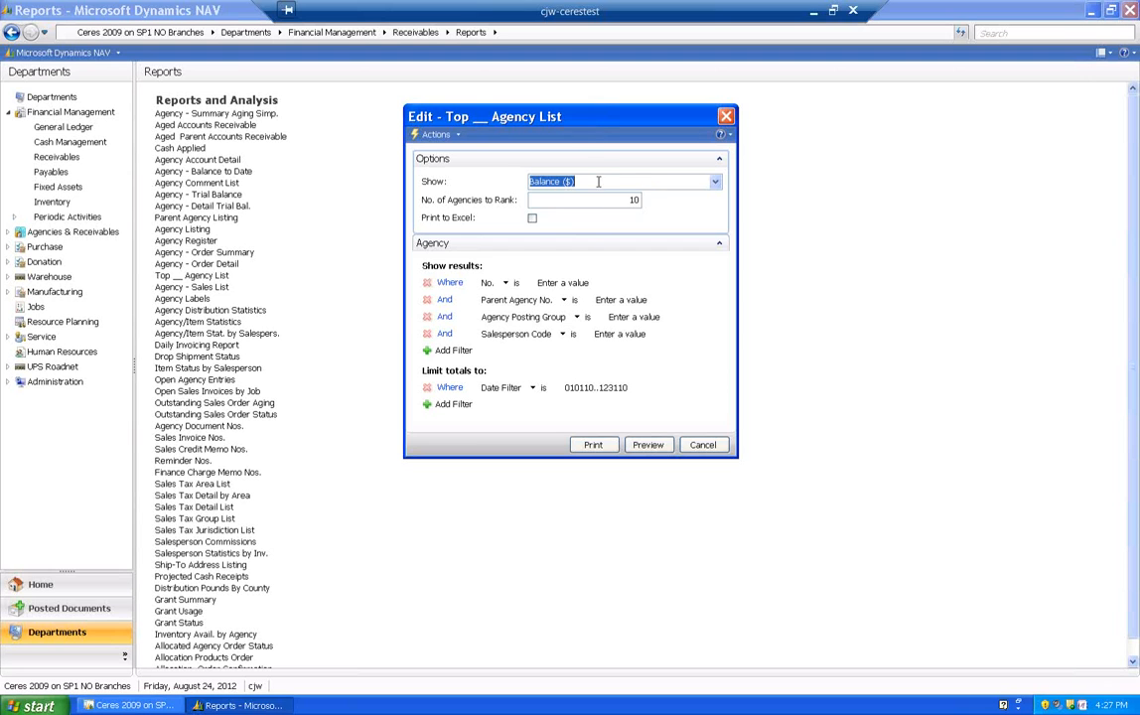
click(715, 181)
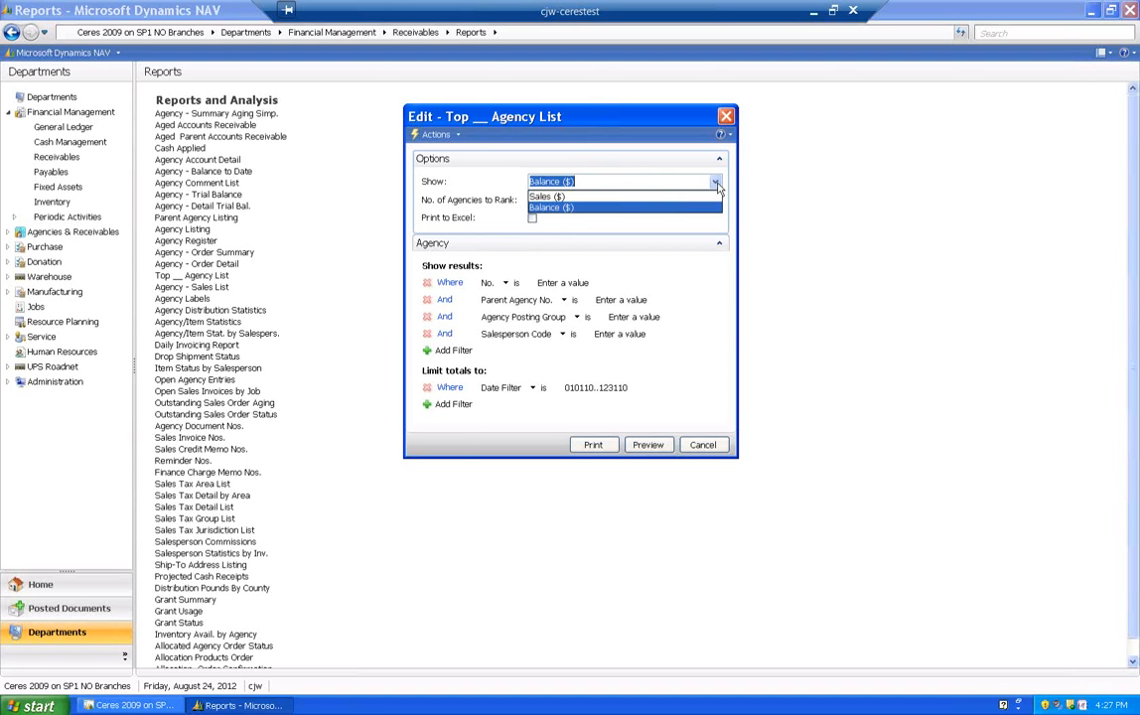
click(576, 181)
click(635, 179)
click(493, 187)
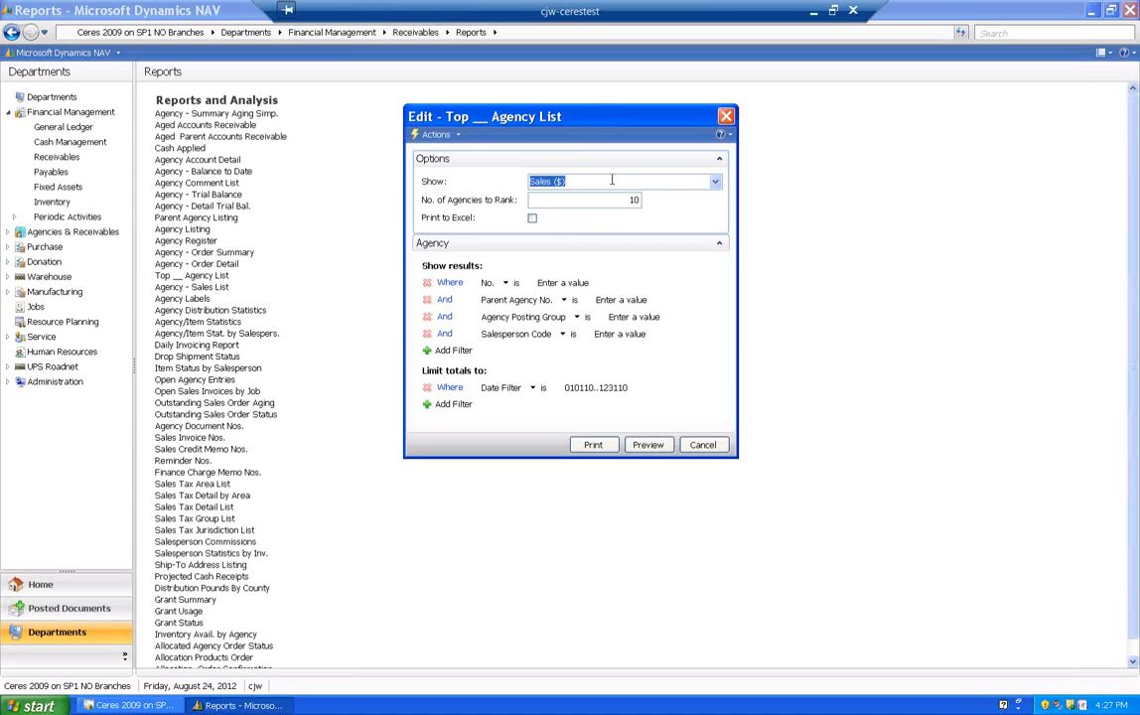
click(715, 181)
click(548, 203)
click(610, 197)
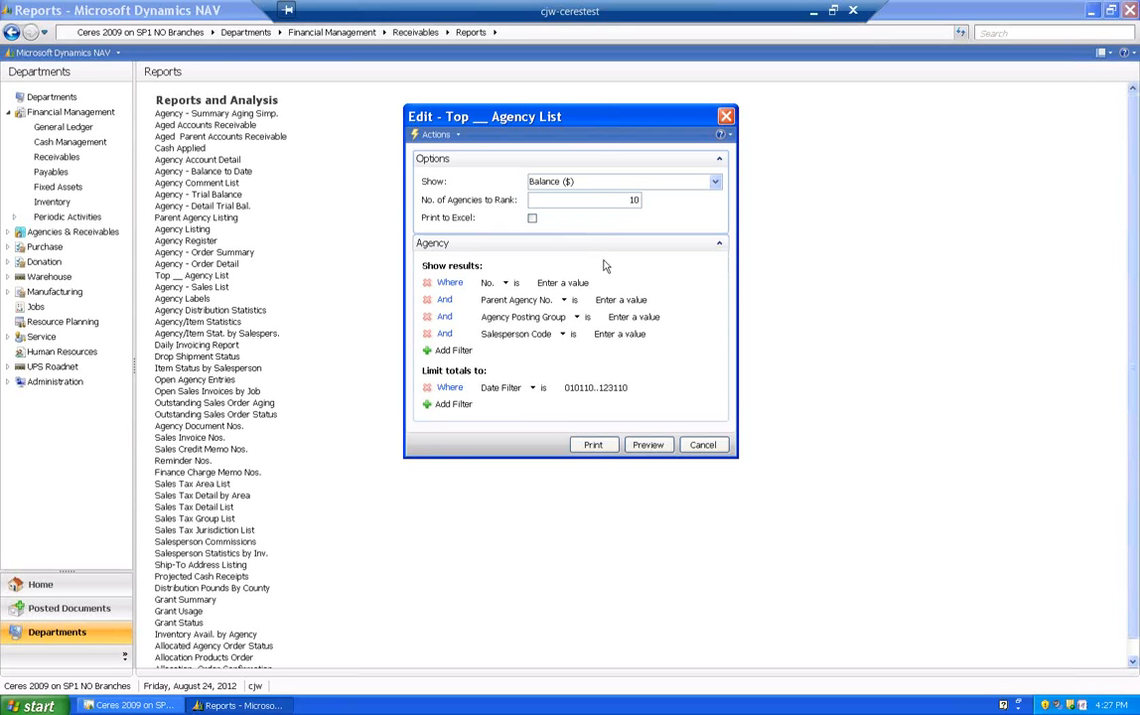
- Set the number of agencies to rank to 99 in the Top __ Agency List options
drag(637, 200, 609, 200)
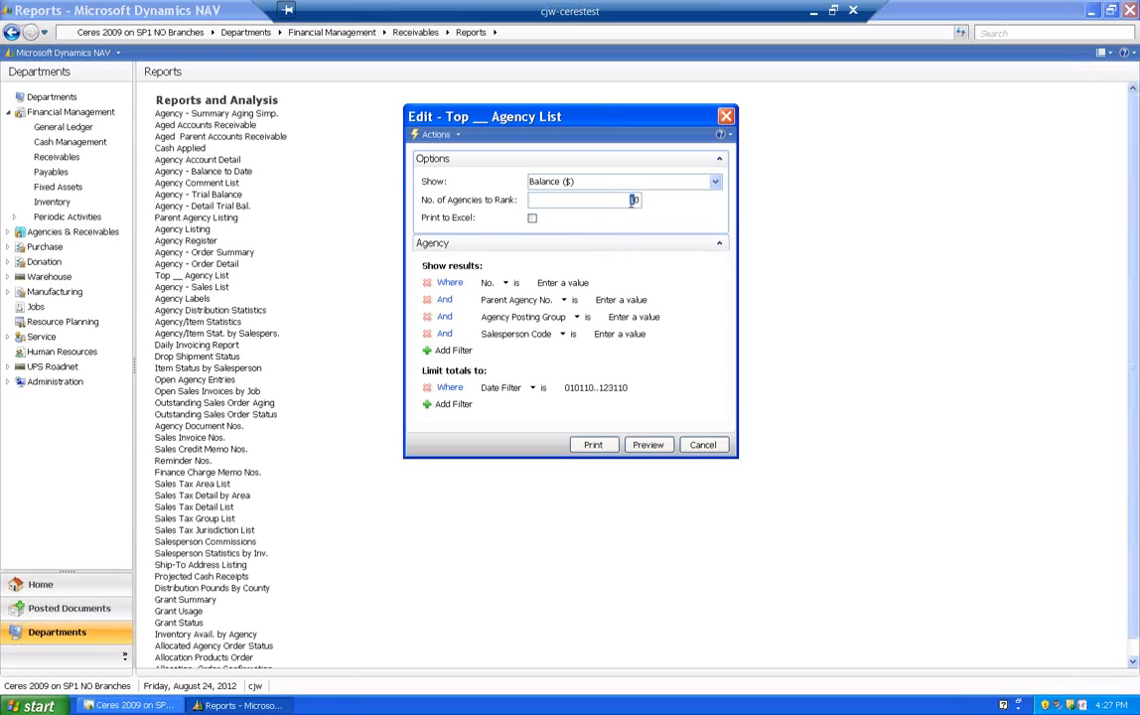
text(9)
key(Tab)
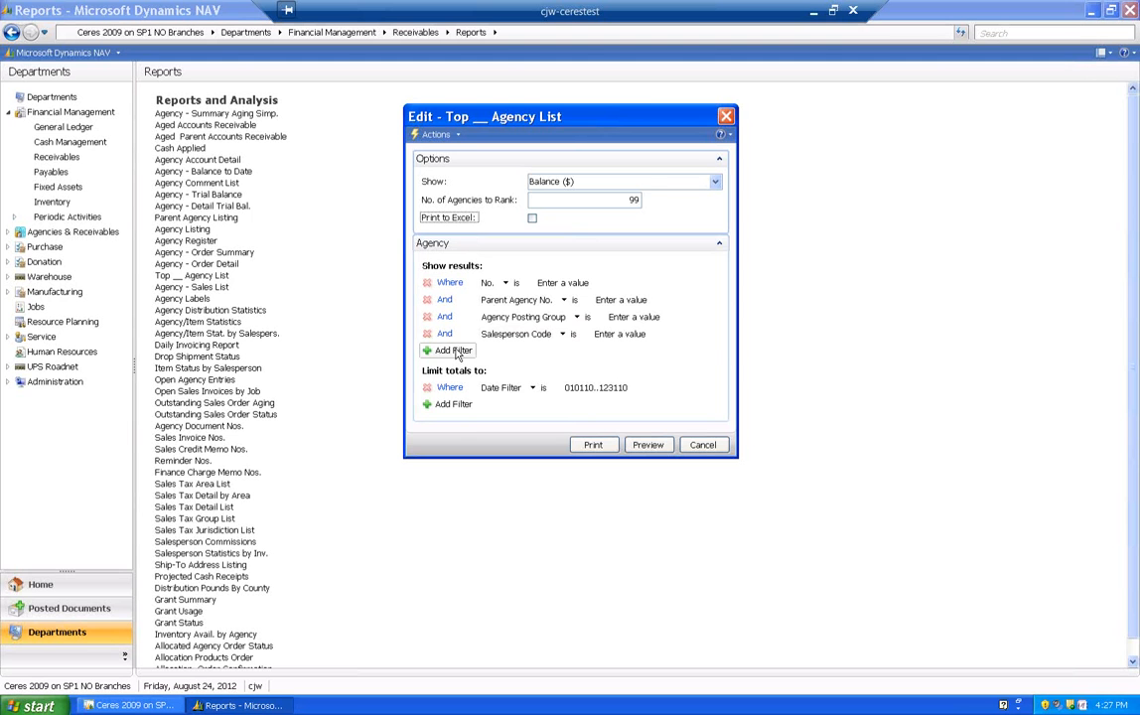
- Add an empty Agency filter row and look through the fields available for filtering, leaving it on 501(c)(3)
click(453, 350)
click(527, 352)
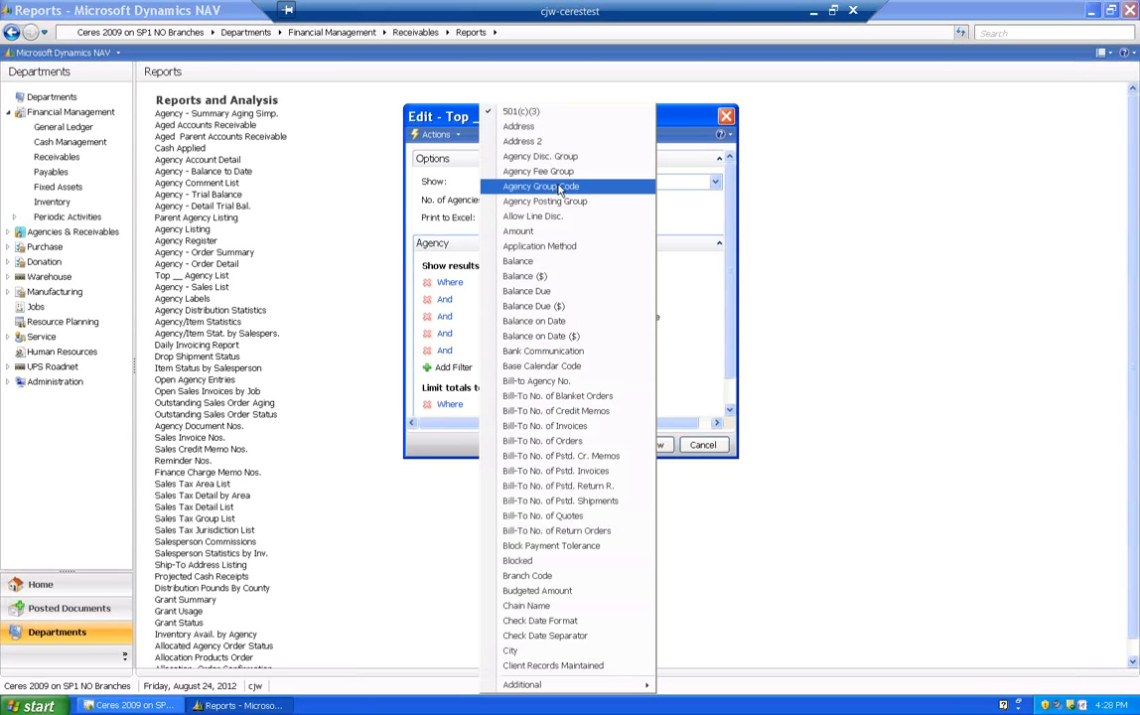
click(670, 248)
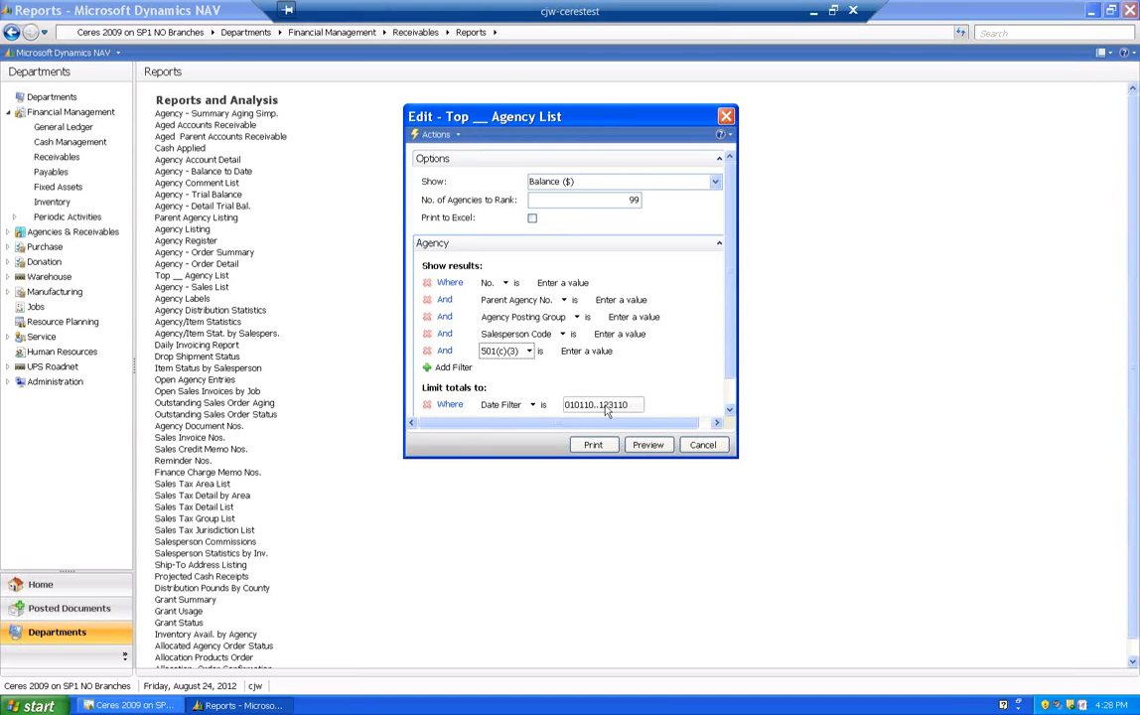
- Preview the Top __ Agency List at 150% zoom, and close it after examining the agencies ranked by balance
click(647, 446)
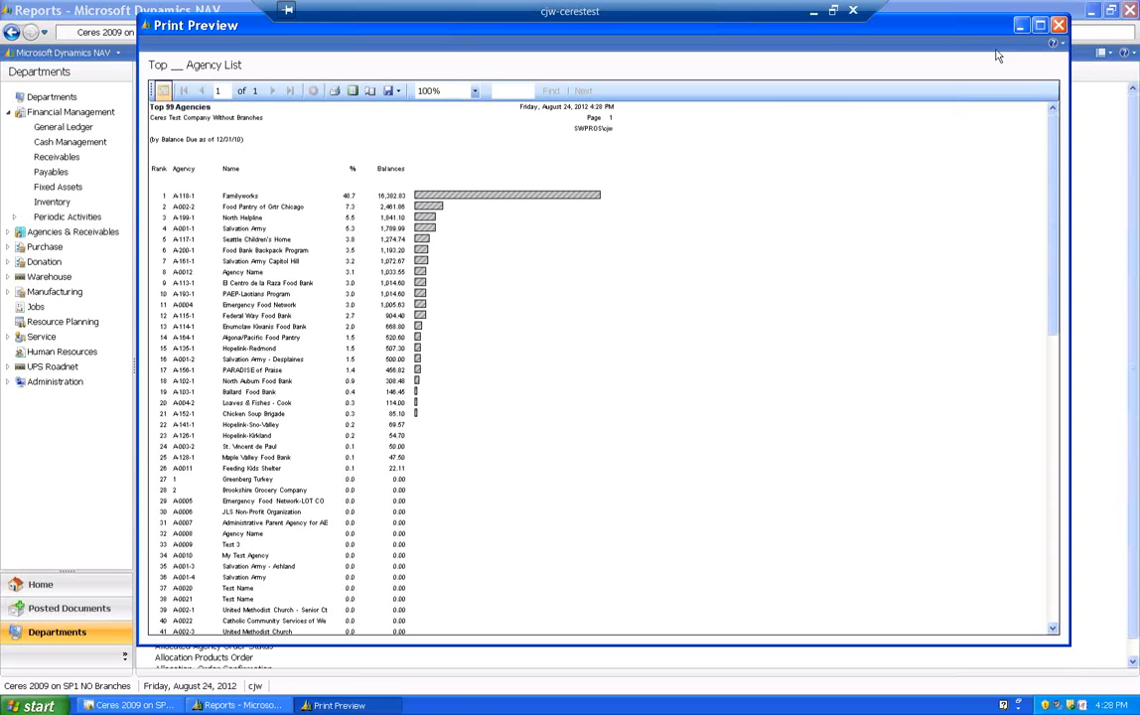
click(474, 91)
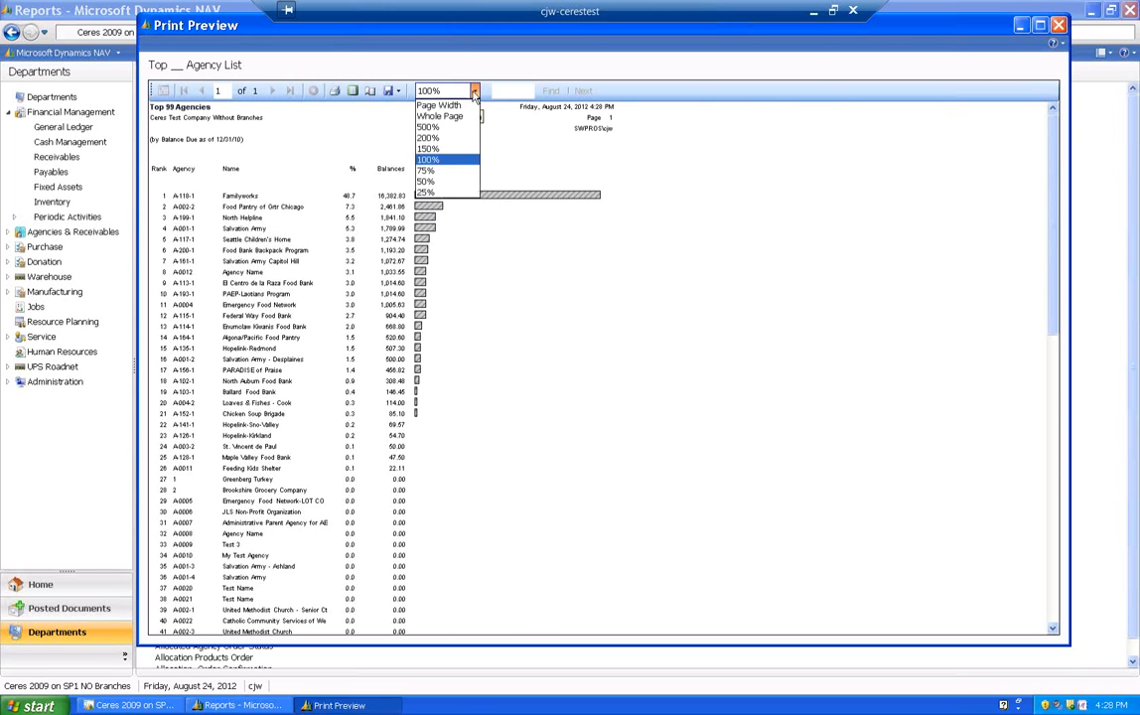
click(429, 148)
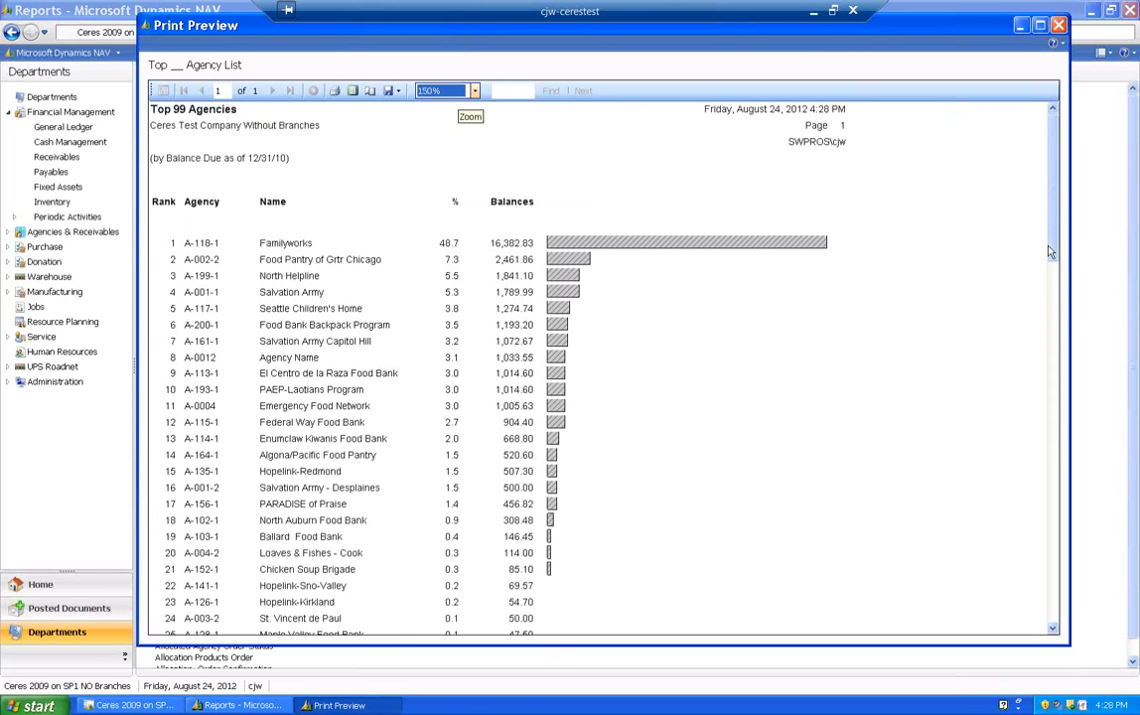
drag(1055, 248, 1058, 283)
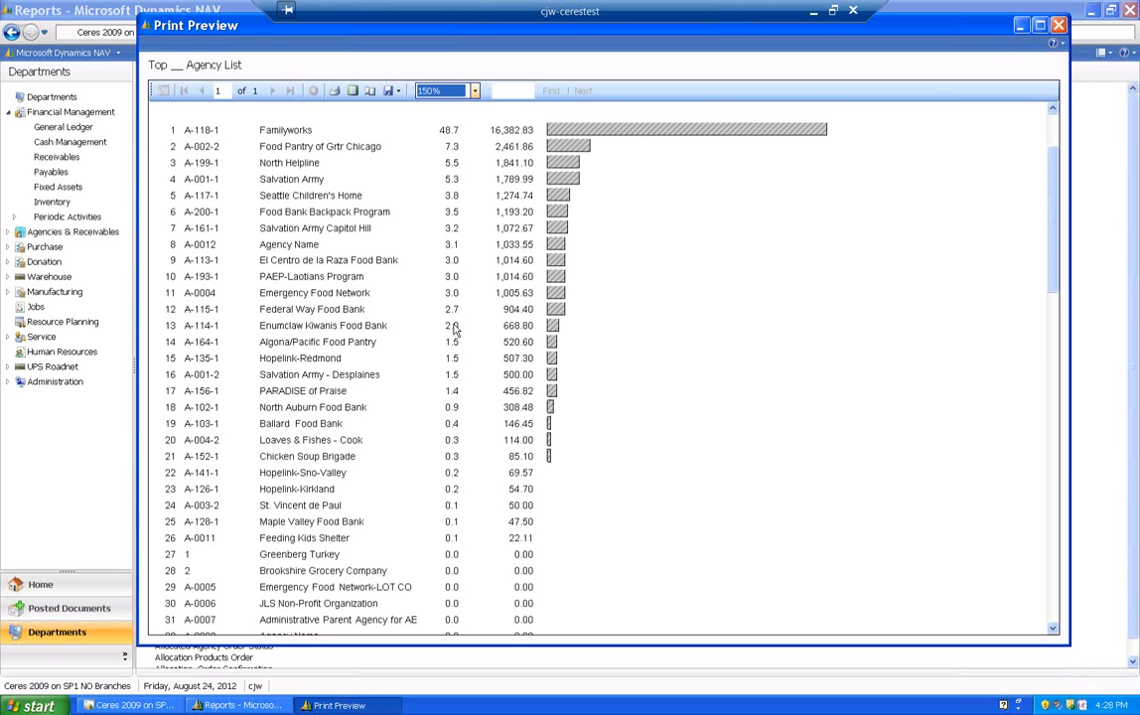
scroll(382, 384, up, 3)
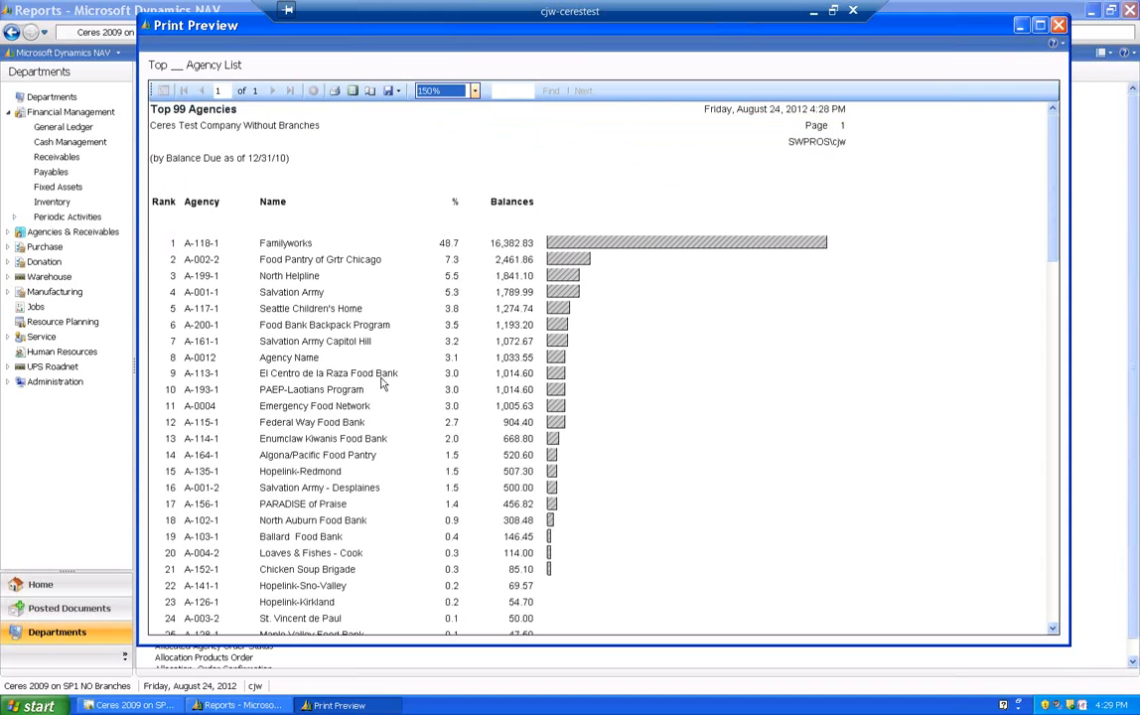
click(1059, 26)
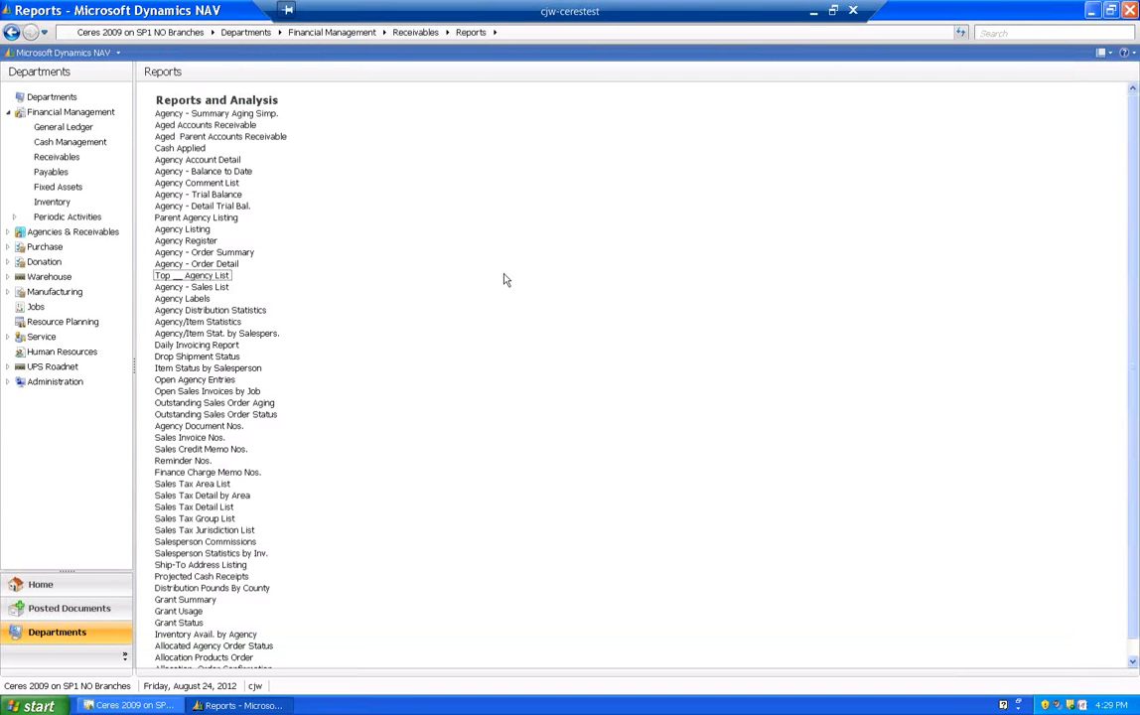
- Reopen the Top __ Agency List report and set it to rank 10 agencies by Sales ($)
click(189, 278)
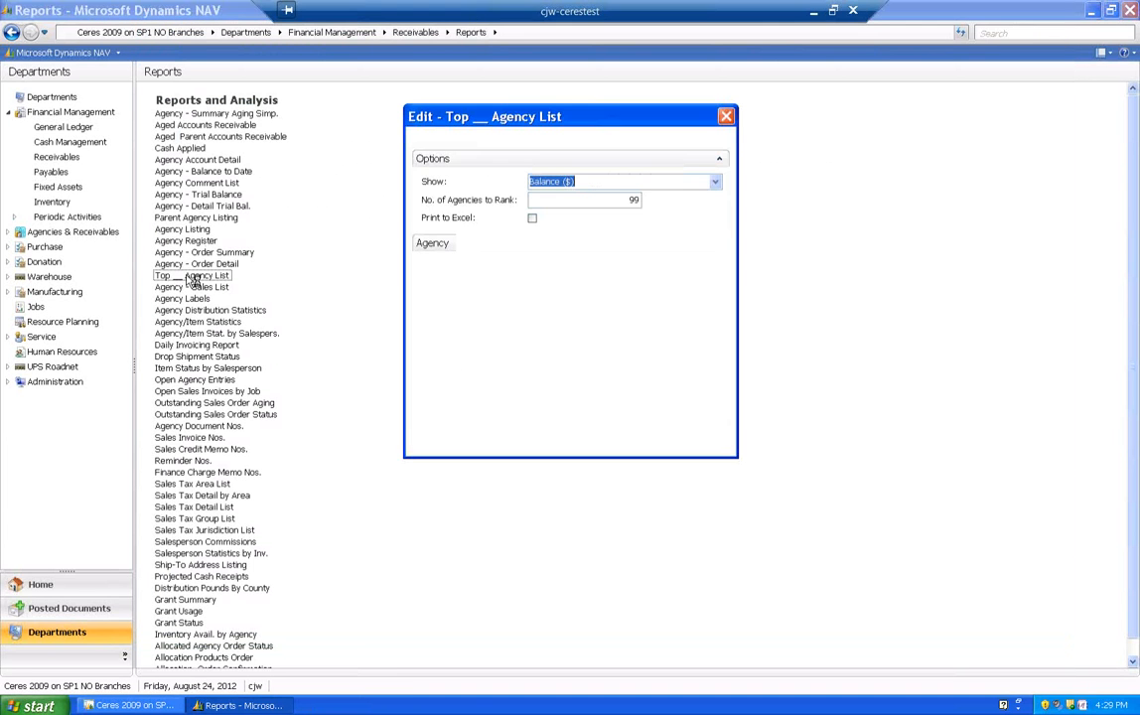
click(715, 183)
click(651, 190)
click(584, 201)
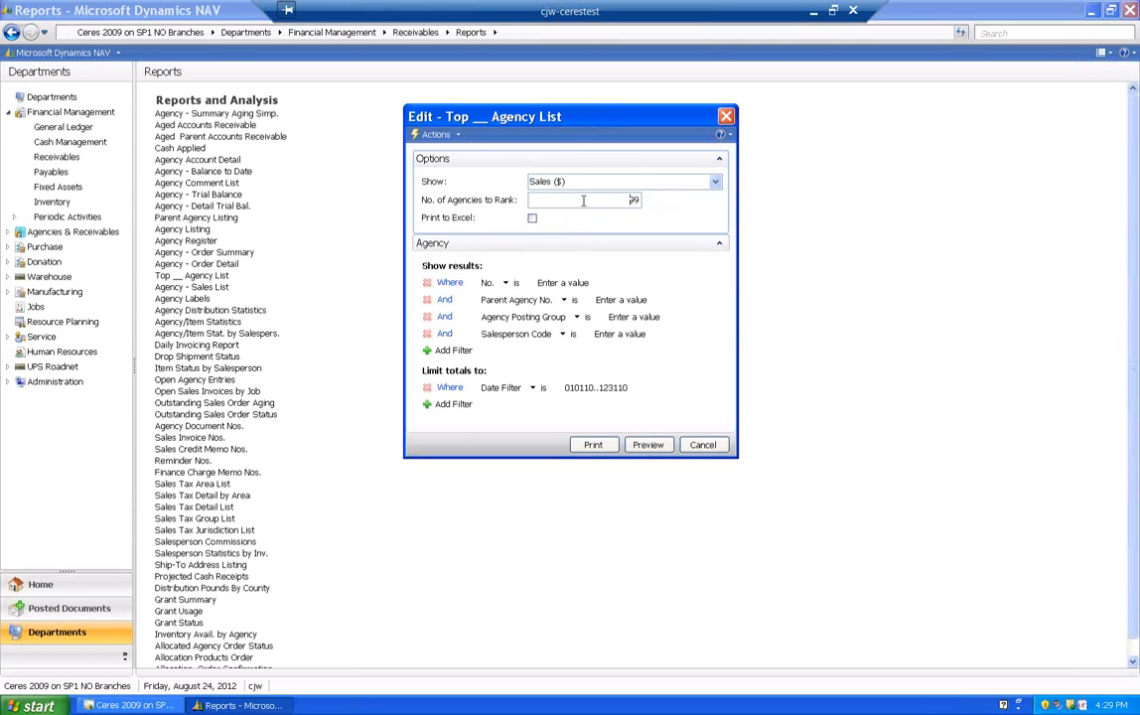
double_click(635, 201)
text(0)
- Preview the Top __ Agency List at 150% zoom, examine the top 10 agencies by sales, and close the preview
click(648, 443)
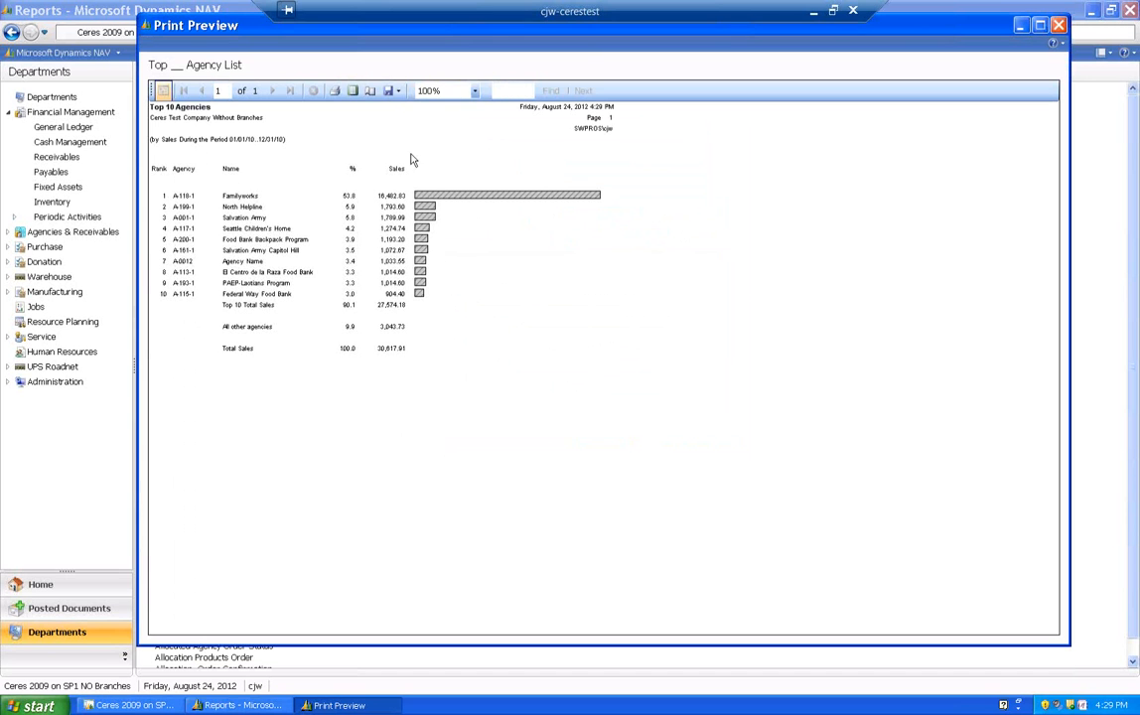
click(475, 90)
click(427, 148)
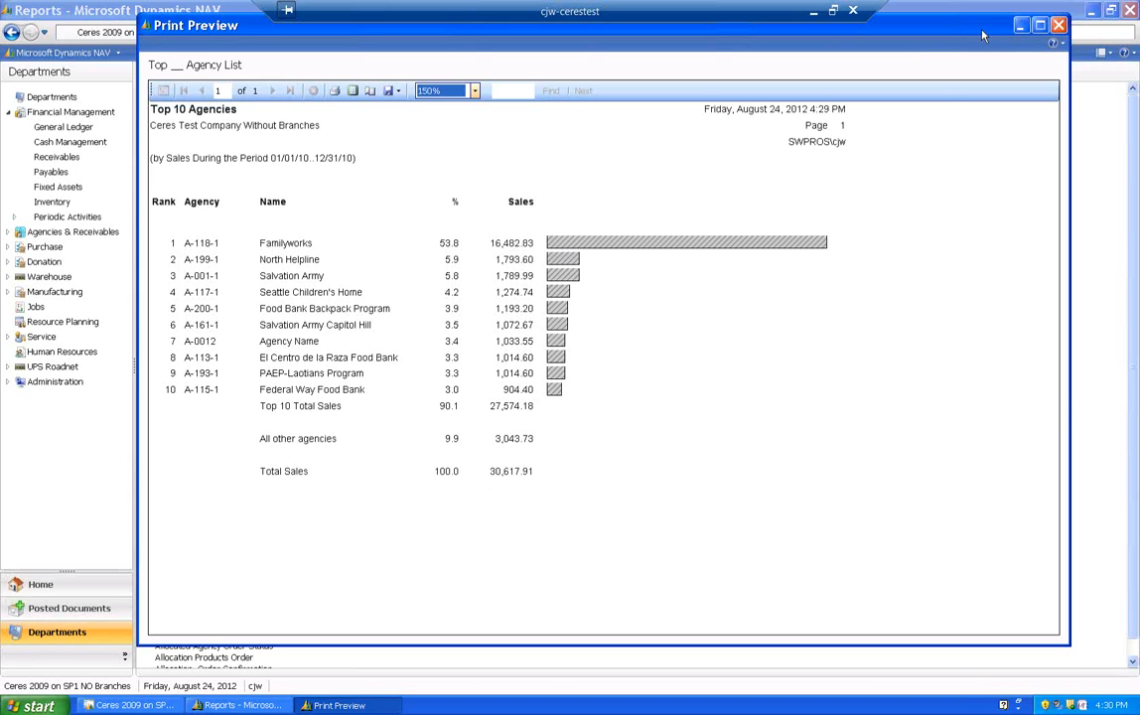
click(1057, 27)
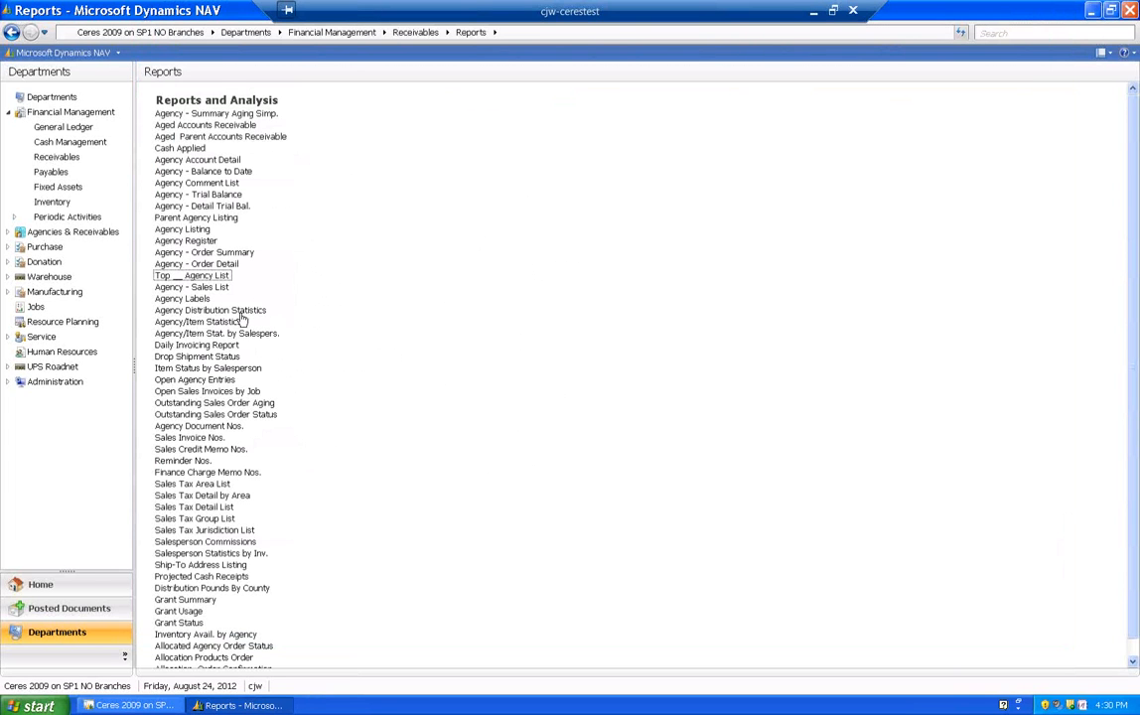
- Open the Agency/Item Statistics report and add an Agency filter on the Permit Web Orders field
click(192, 324)
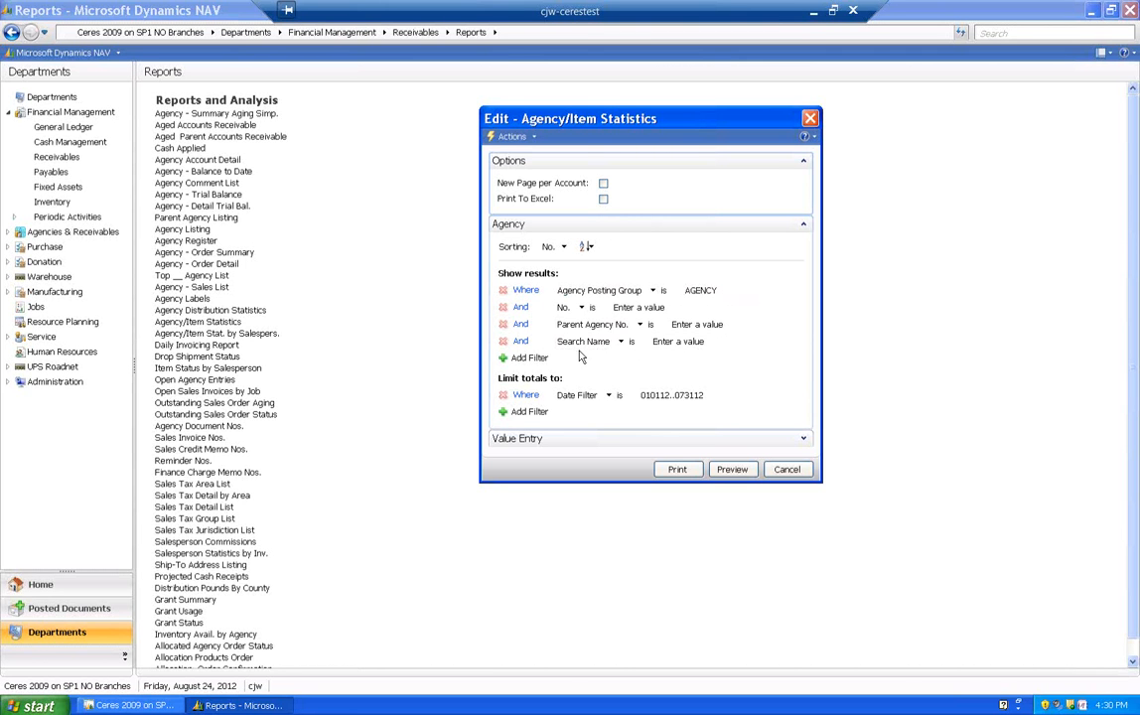
click(529, 358)
click(608, 359)
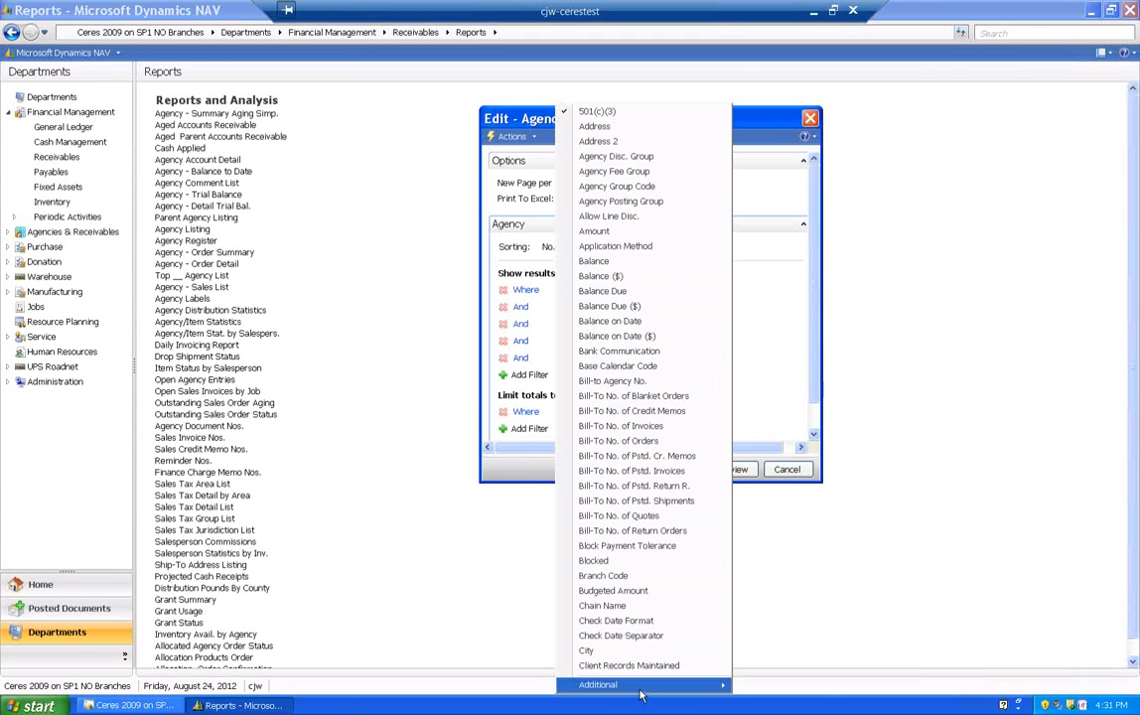
mouse_move(643, 685)
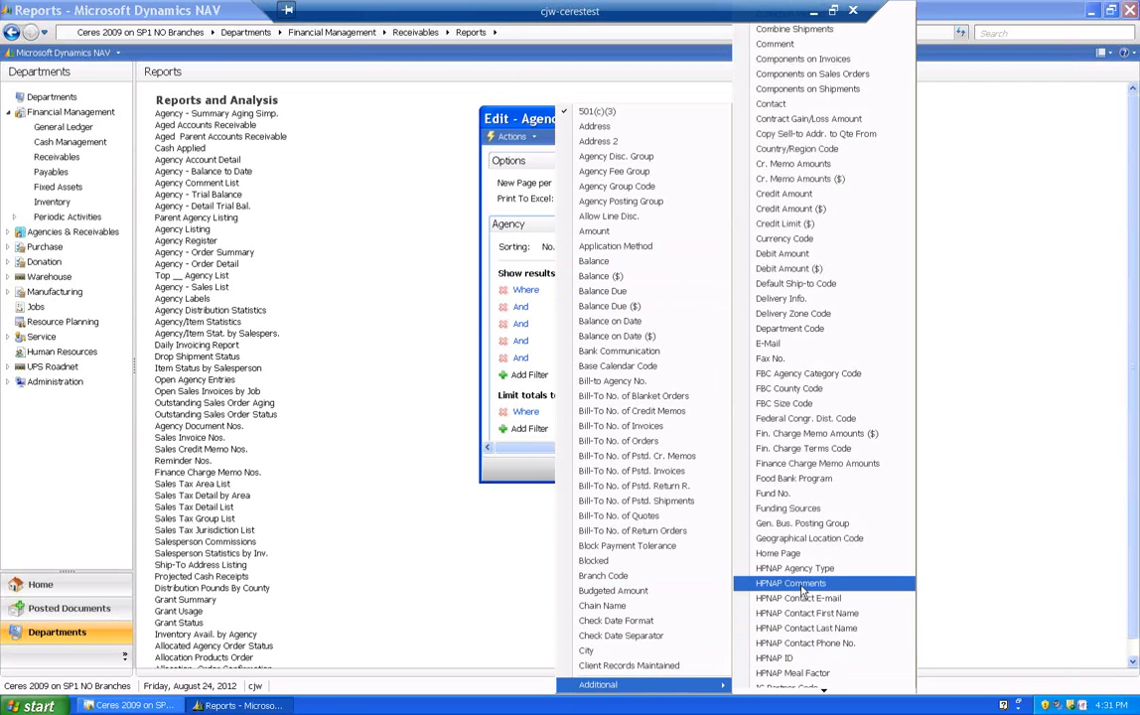
key(p)
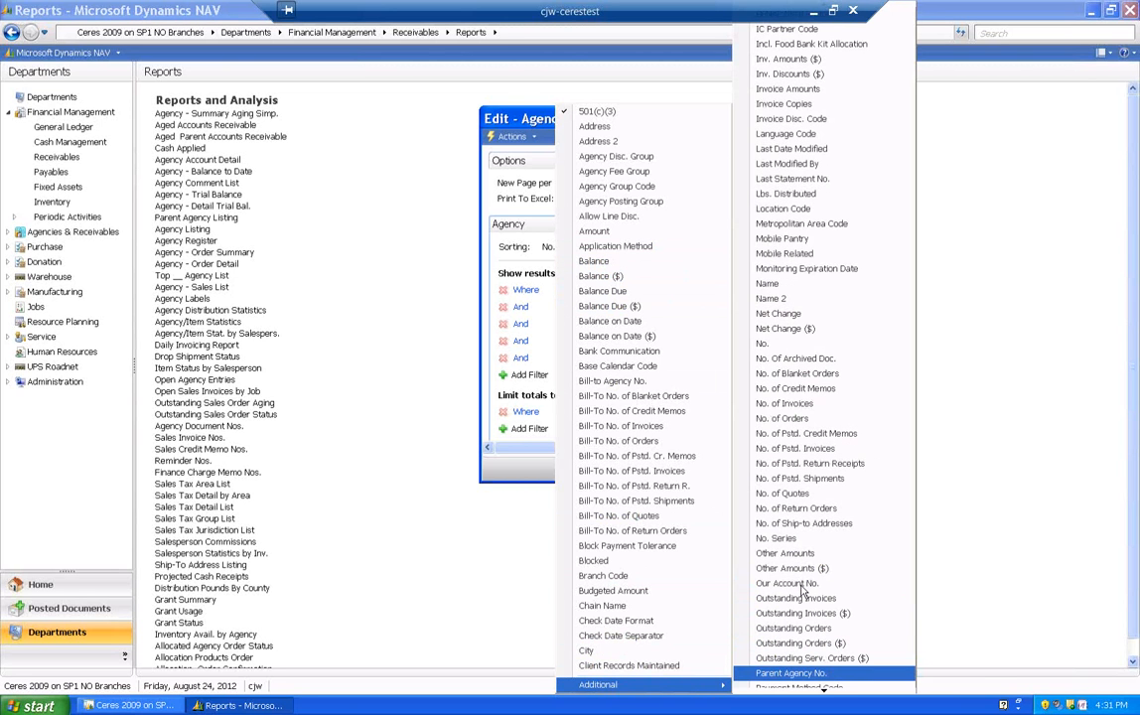
key(p)
key(p)
key(p)
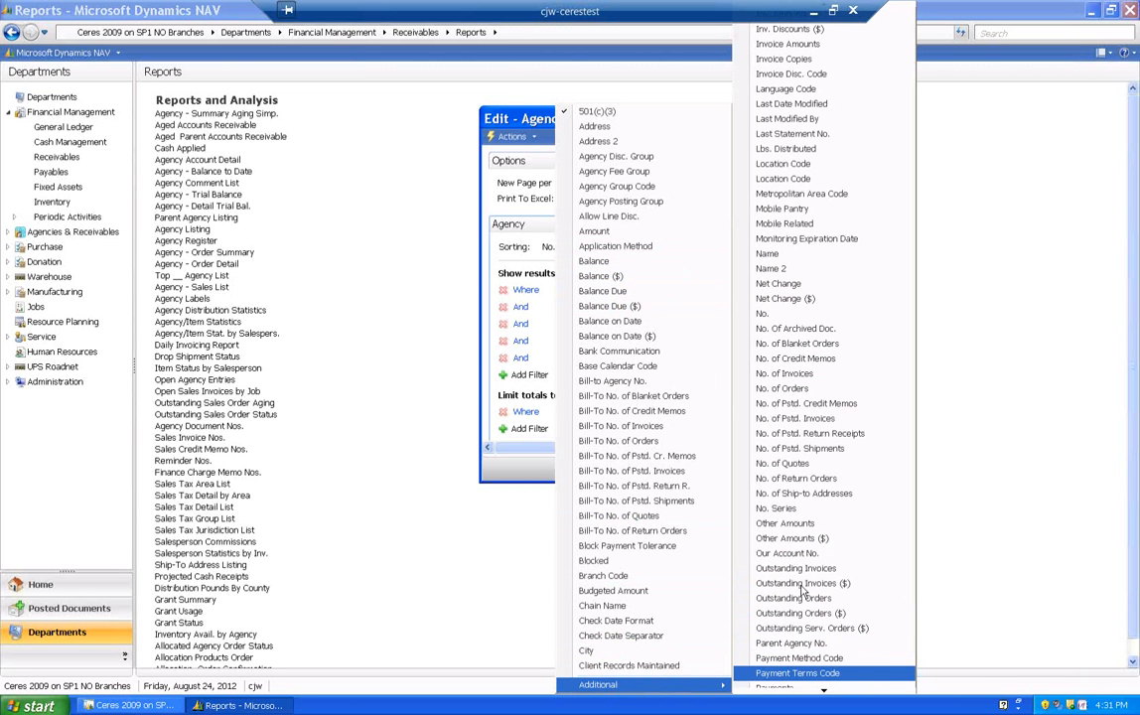
key(p)
key(p)
key(p)
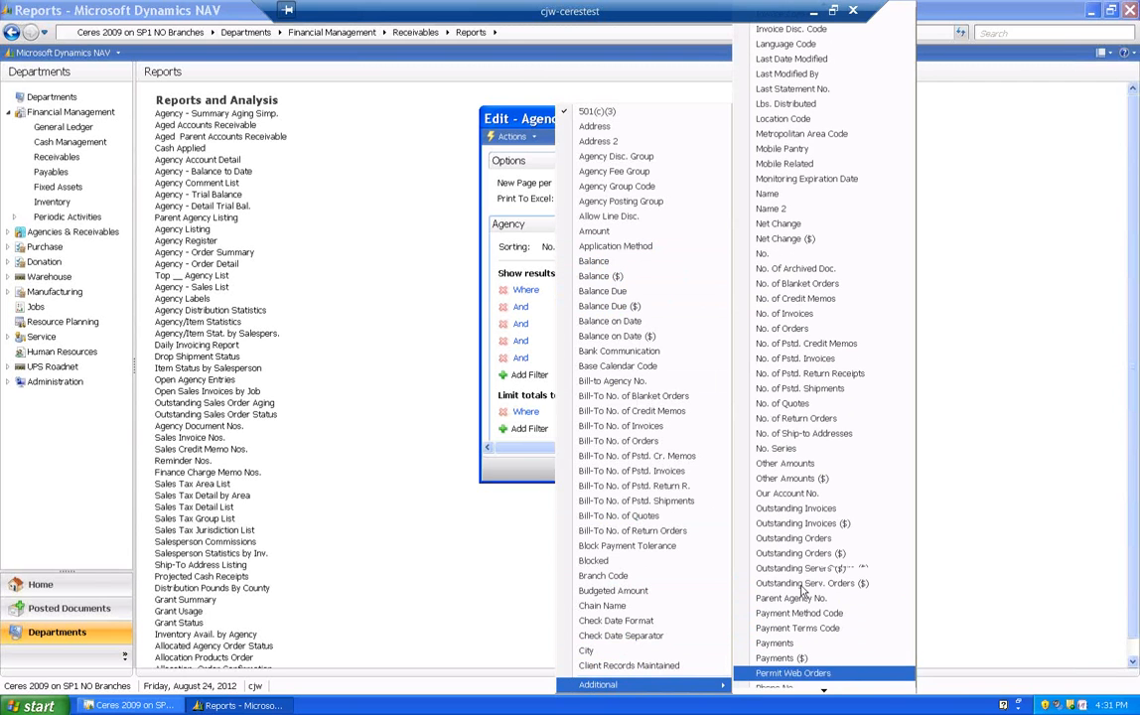
click(792, 657)
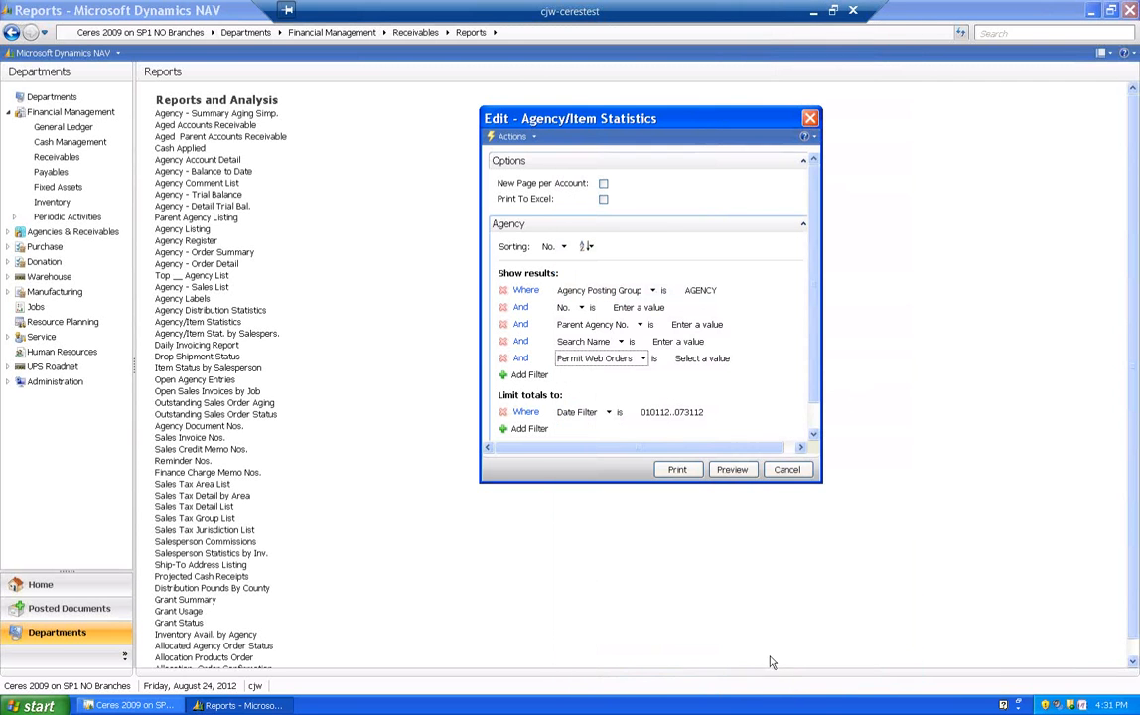
- Clear the AGENCY value from the Agency Posting Group filter after checking the available posting group codes
click(700, 290)
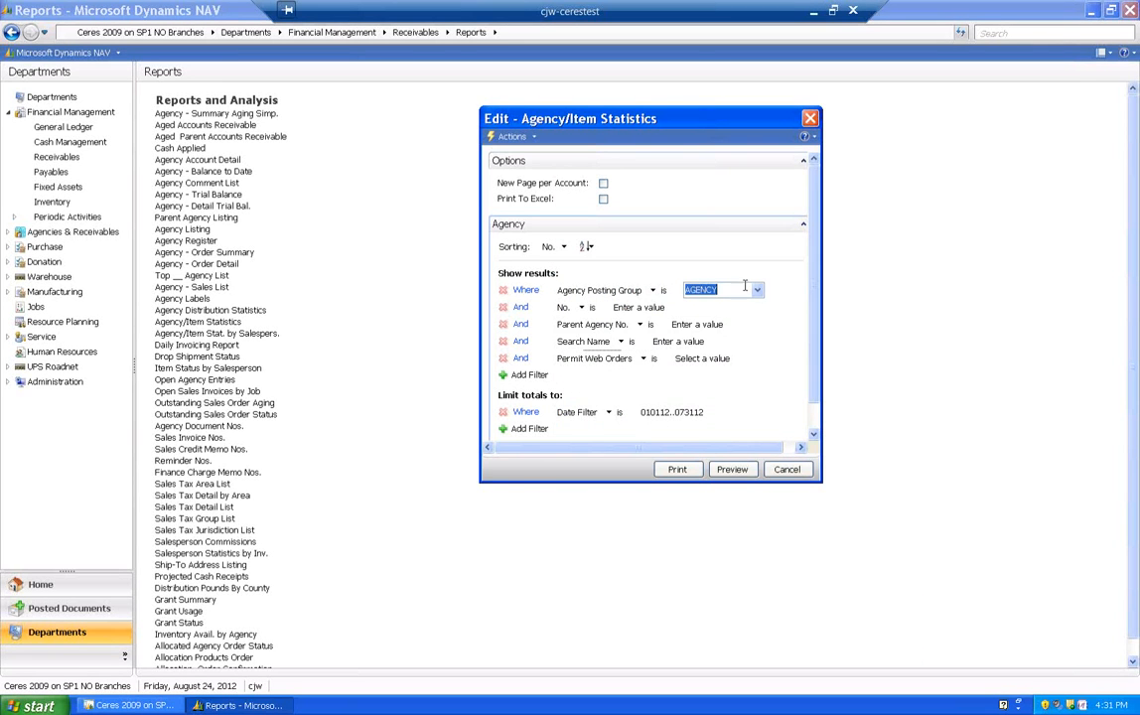
click(758, 290)
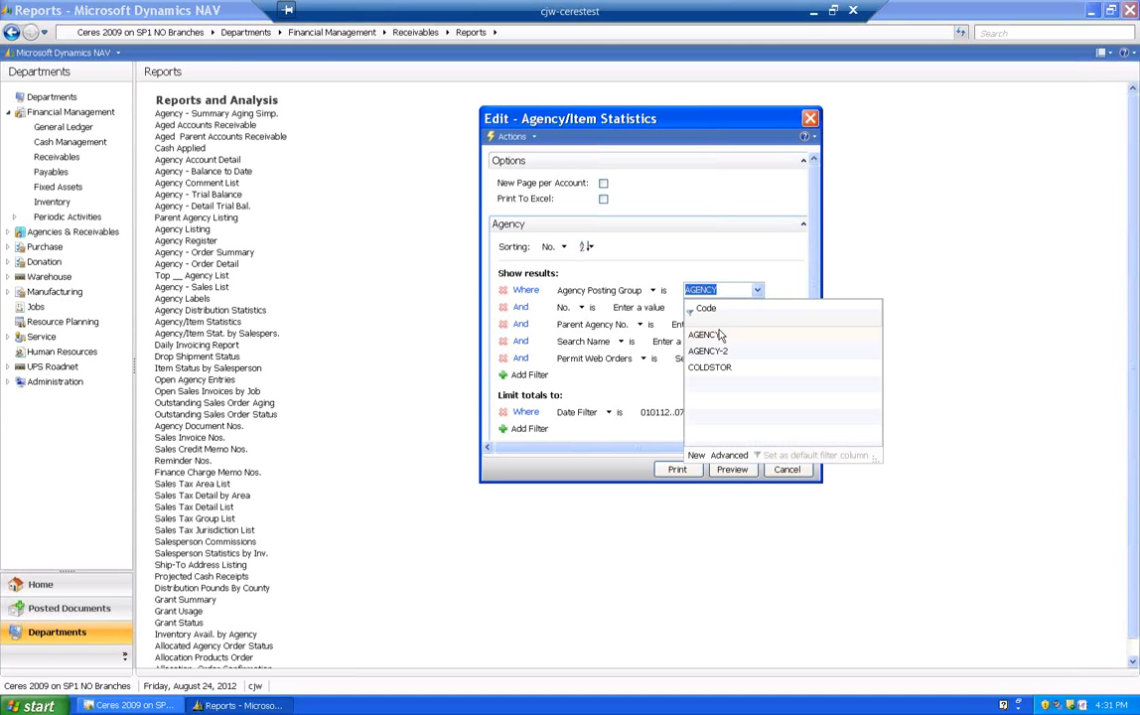
drag(727, 290, 684, 295)
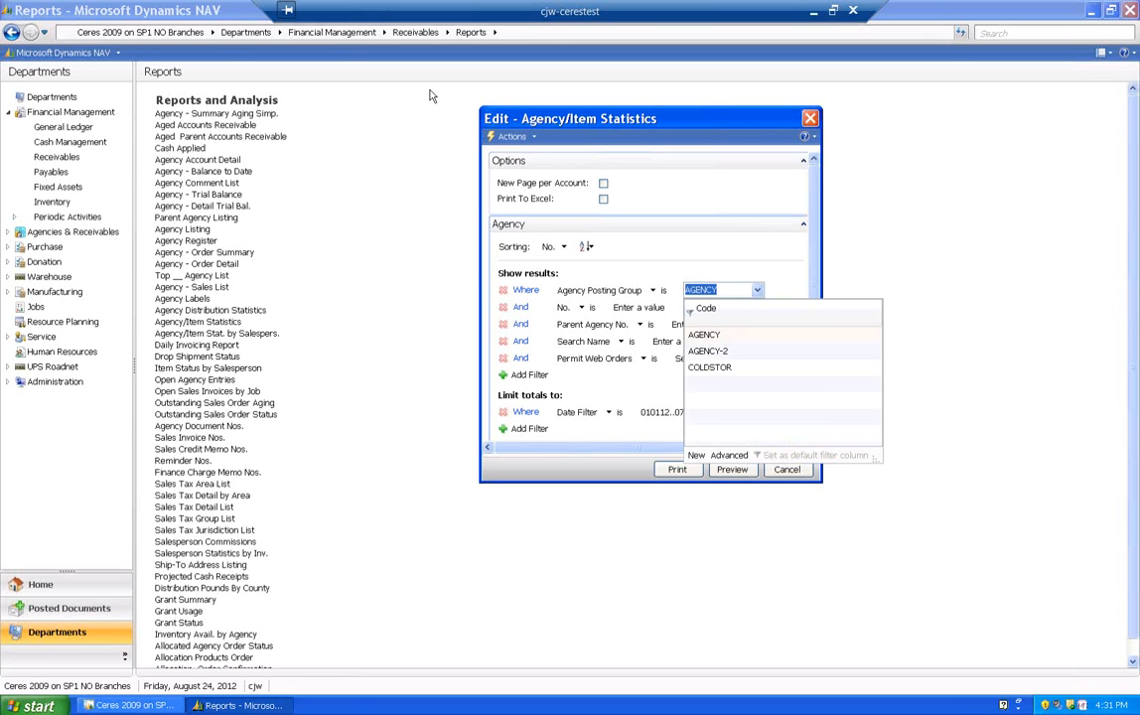
key(Delete)
key(Tab)
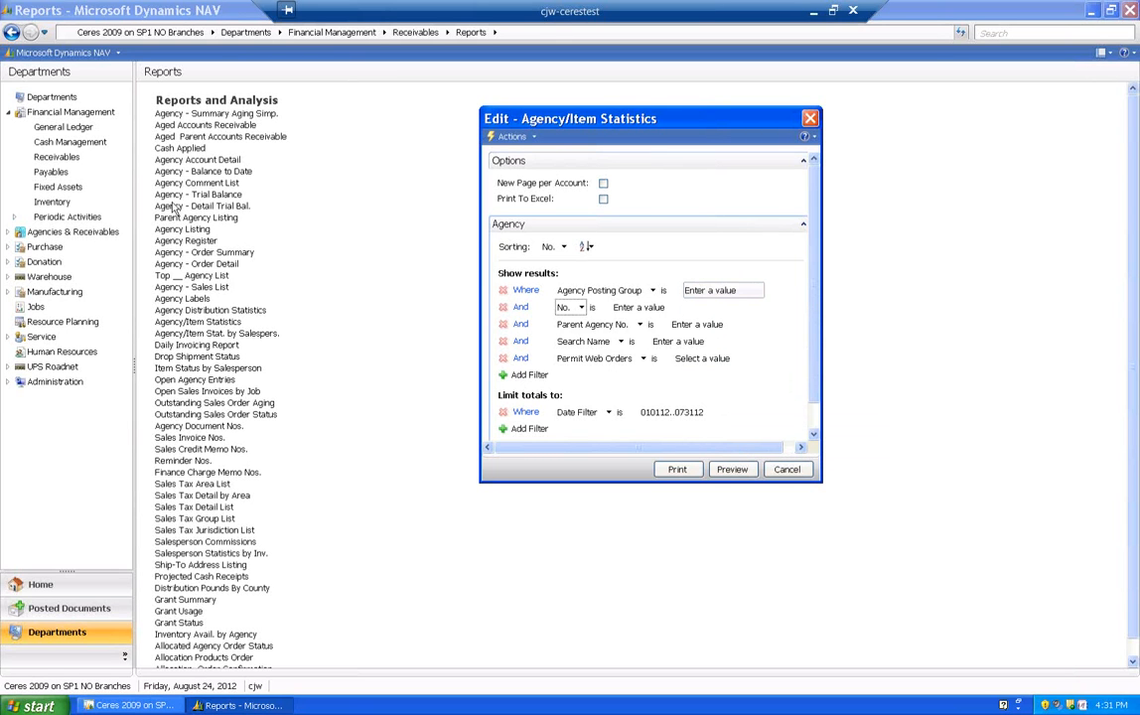
- Set the Permit Web Orders filter to No
click(739, 359)
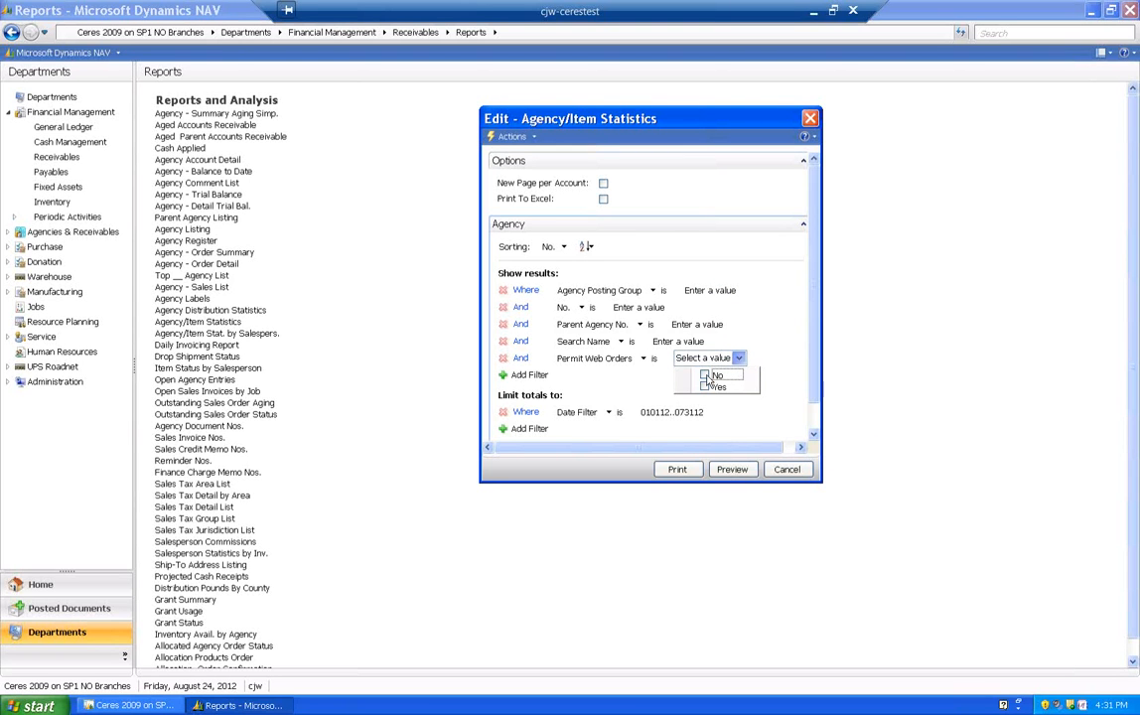
click(706, 376)
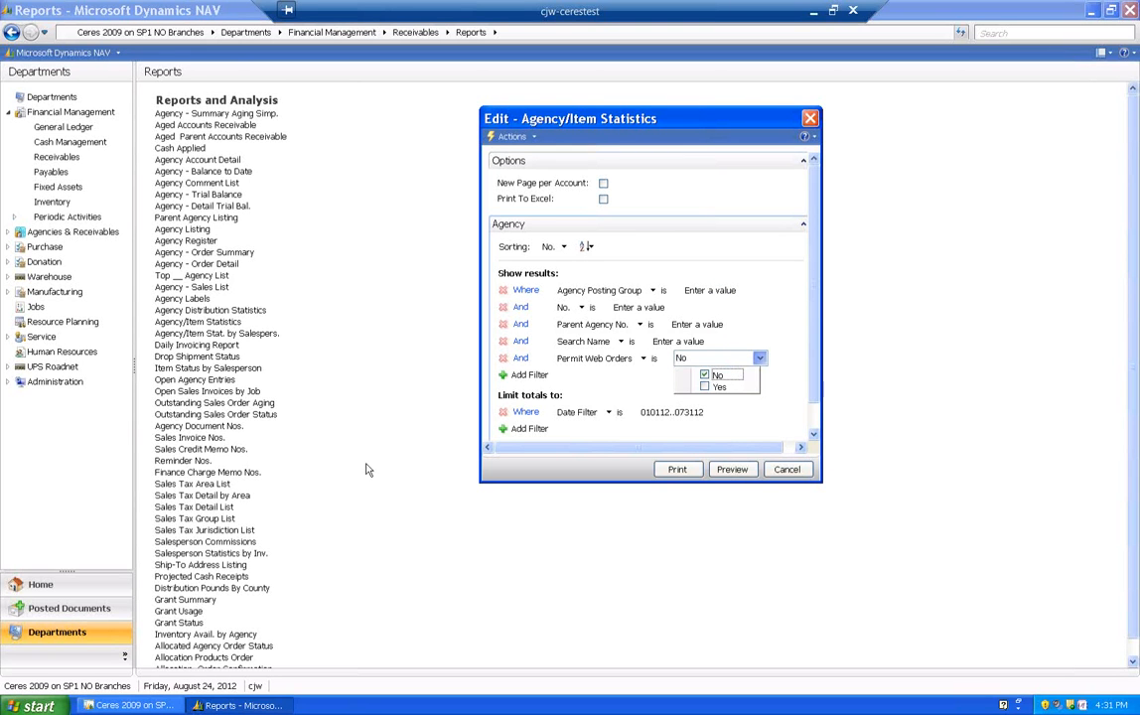
click(726, 360)
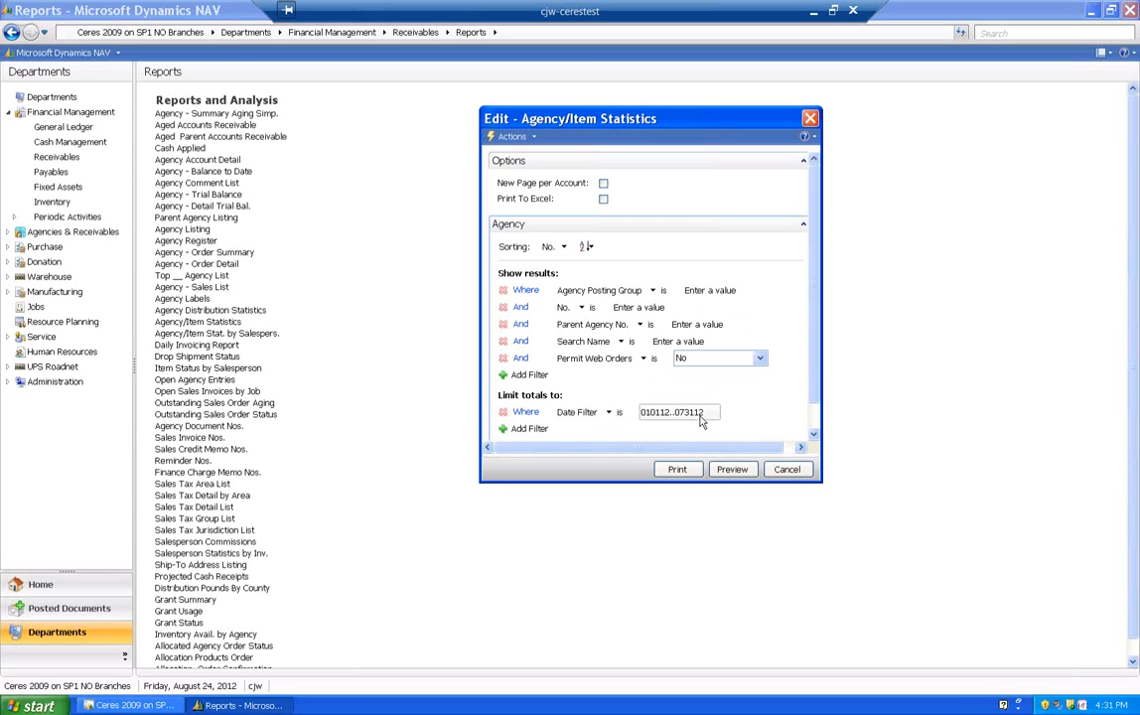
- Preview the Agency/Item Statistics report at 150% zoom and examine the item quantities, amounts and totals per agency on page 1
click(735, 469)
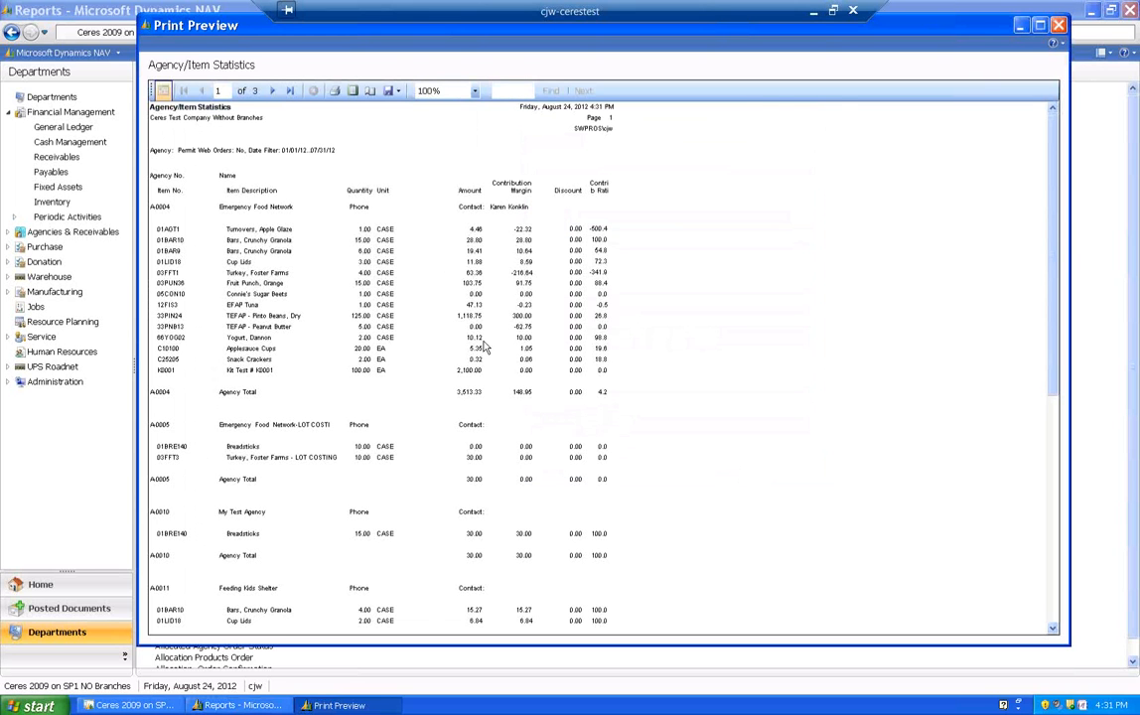
click(427, 90)
click(427, 149)
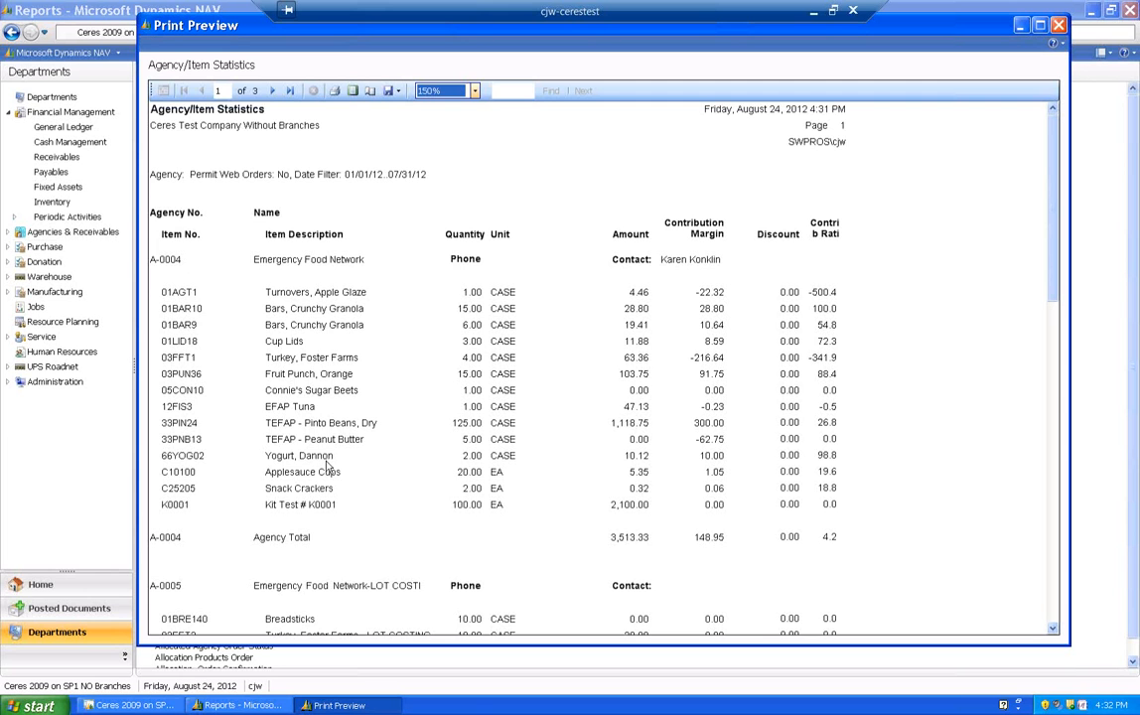
scroll(330, 469, down, 1)
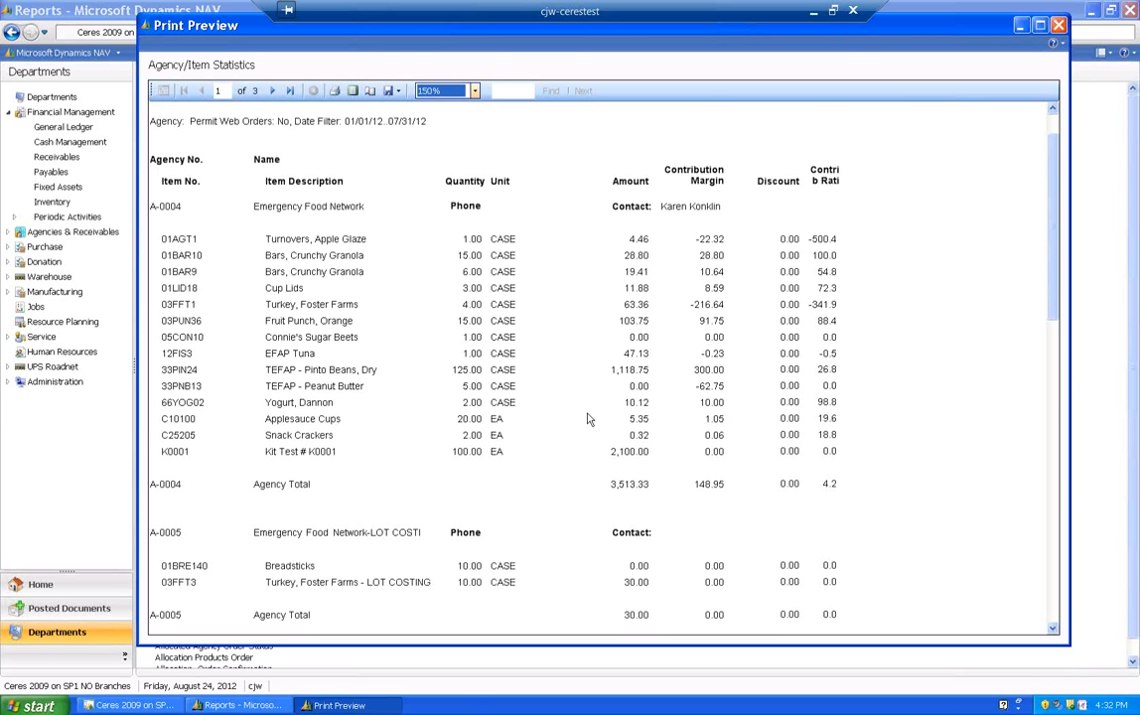
scroll(587, 408, down, 5)
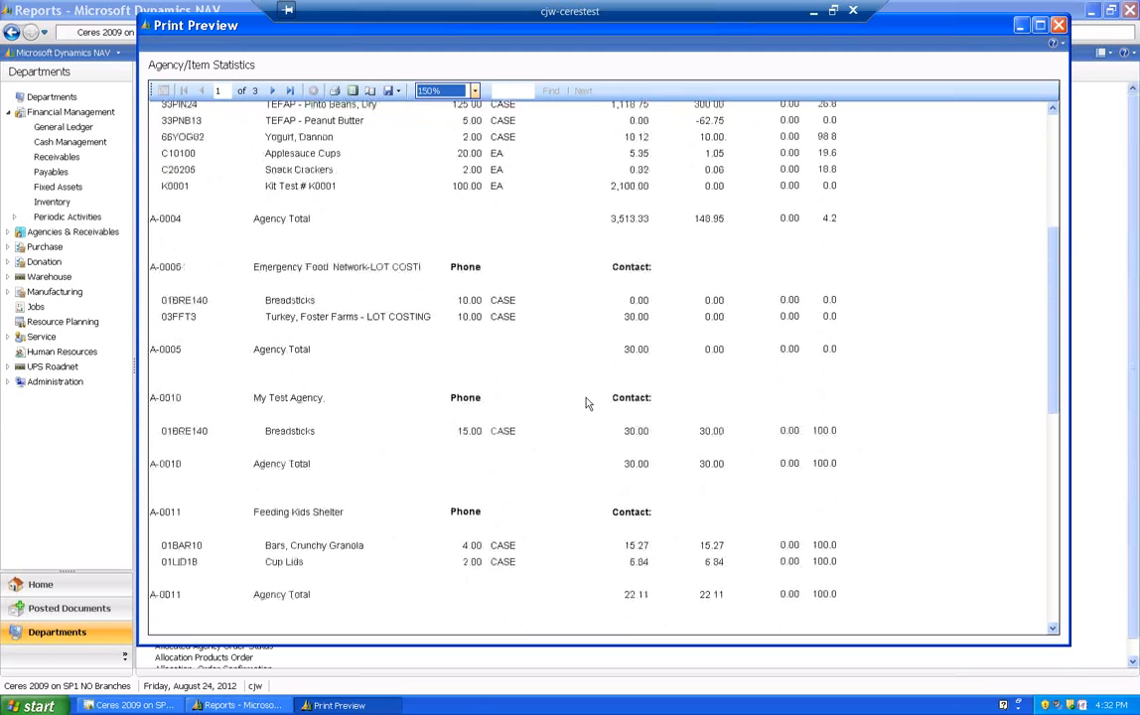
scroll(588, 403, up, 2)
scroll(587, 402, up, 1)
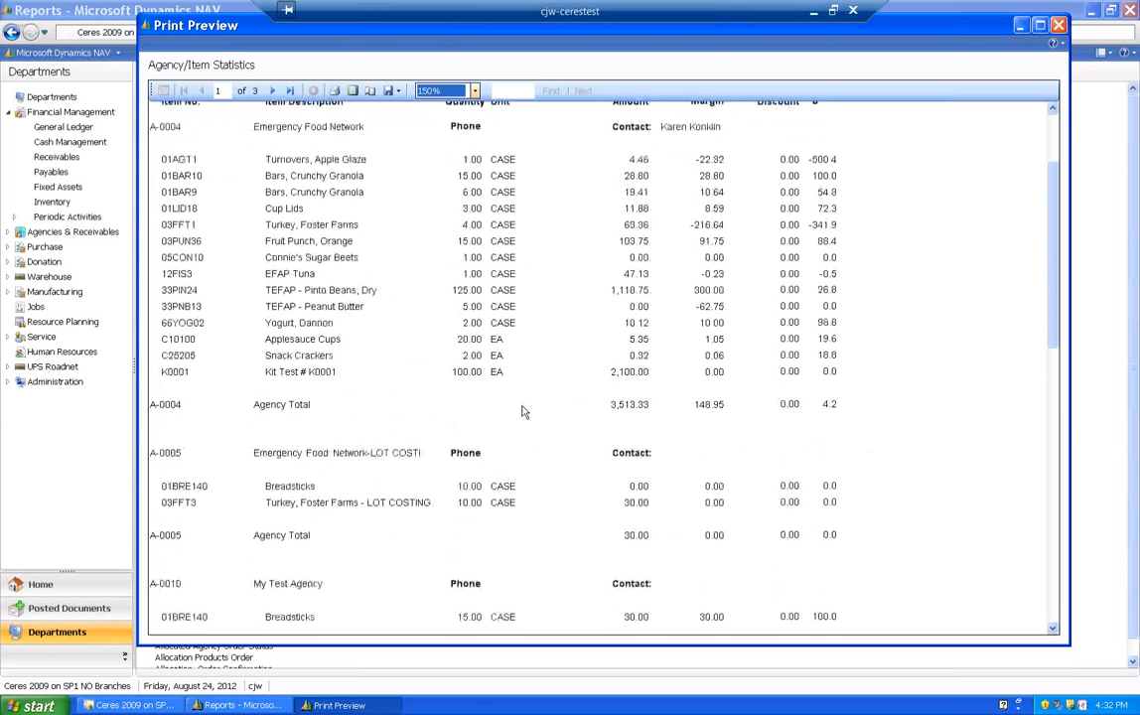
ctrl+scroll(522, 408, down, 4)
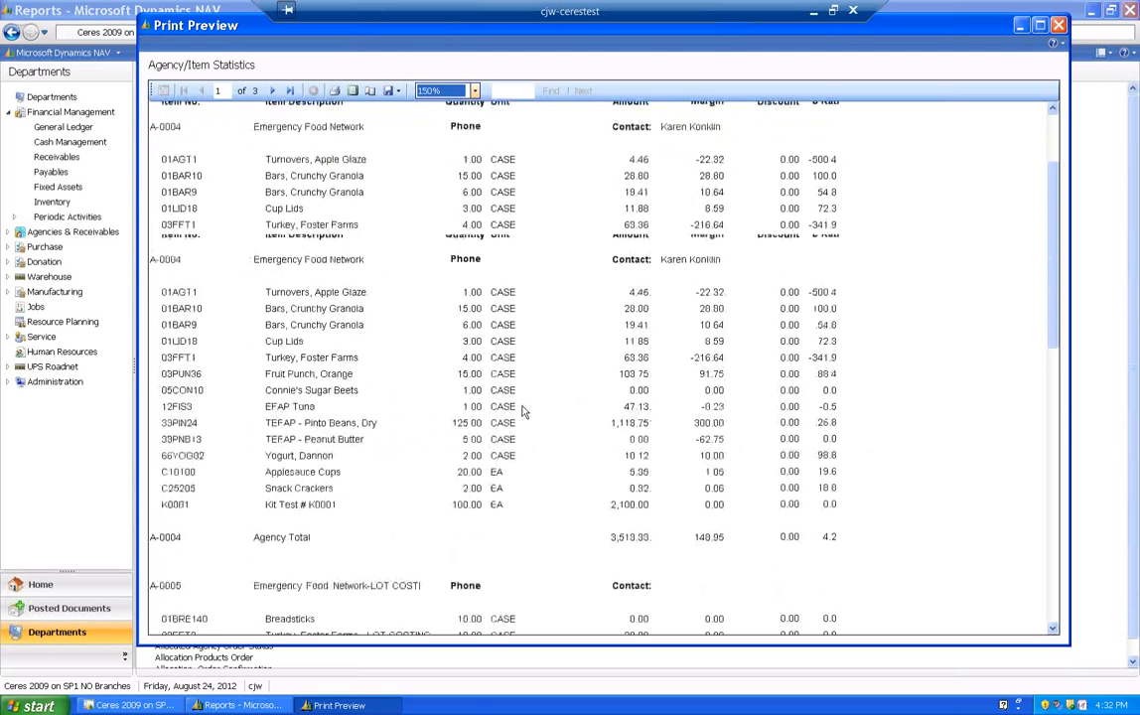
- Review the remaining Agency/Item Statistics pages at 150% zoom through to the report total, and close the preview
click(474, 92)
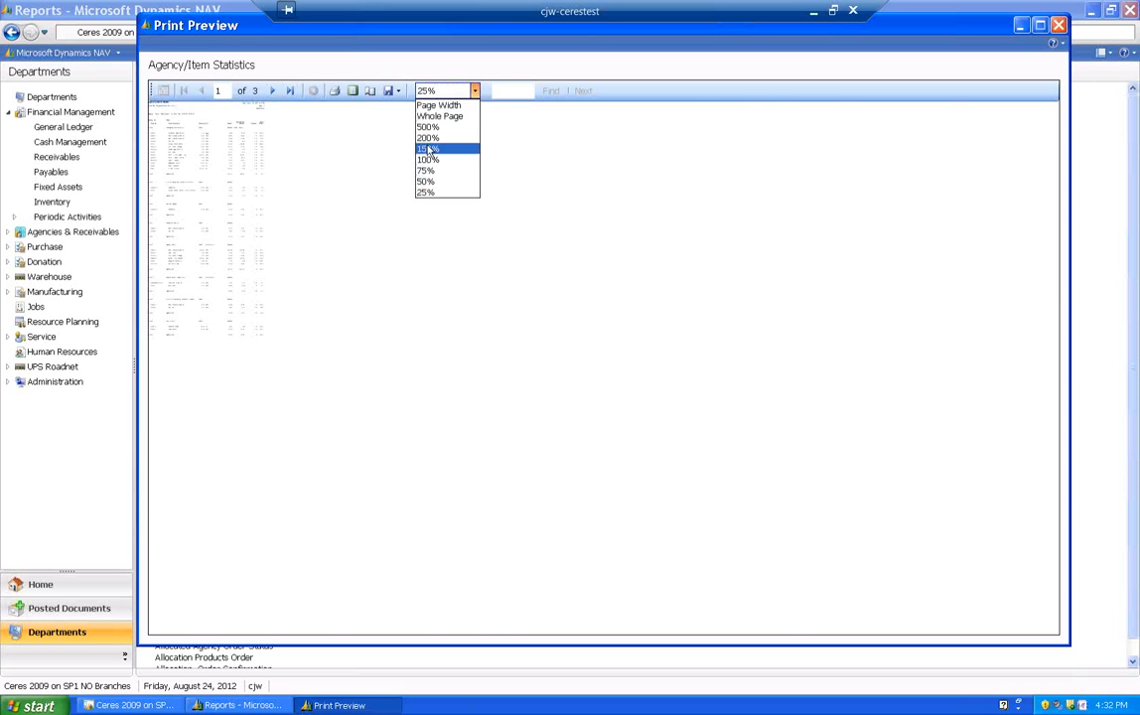
click(425, 146)
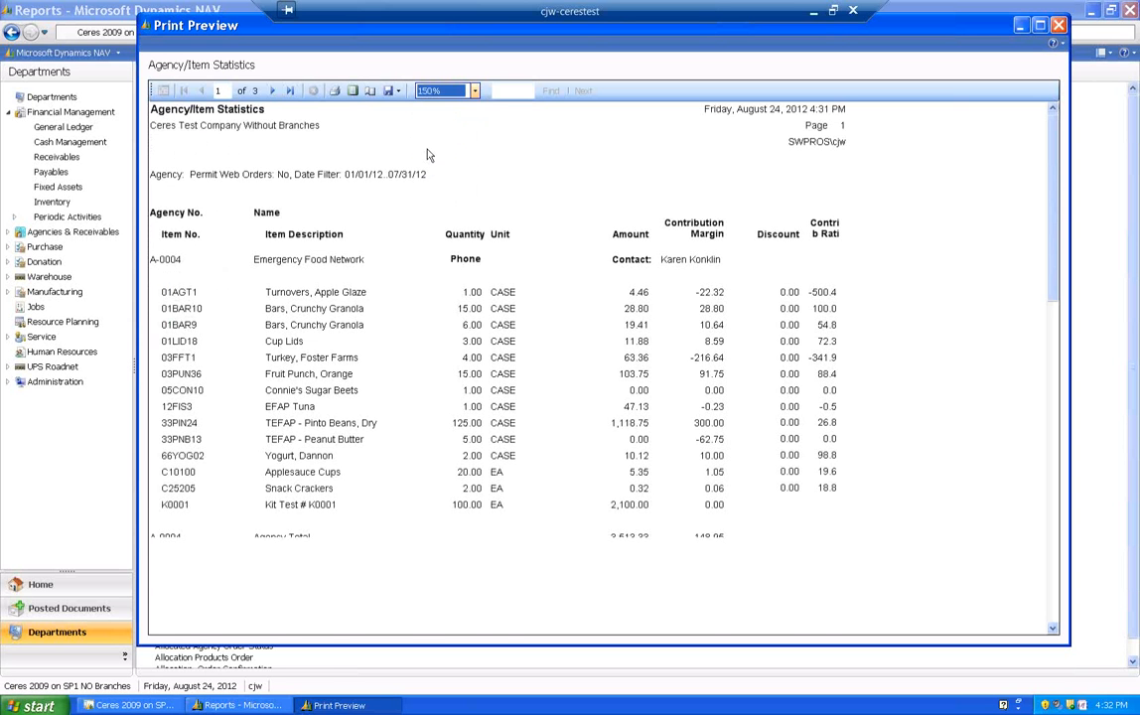
click(273, 90)
drag(1055, 259, 1056, 602)
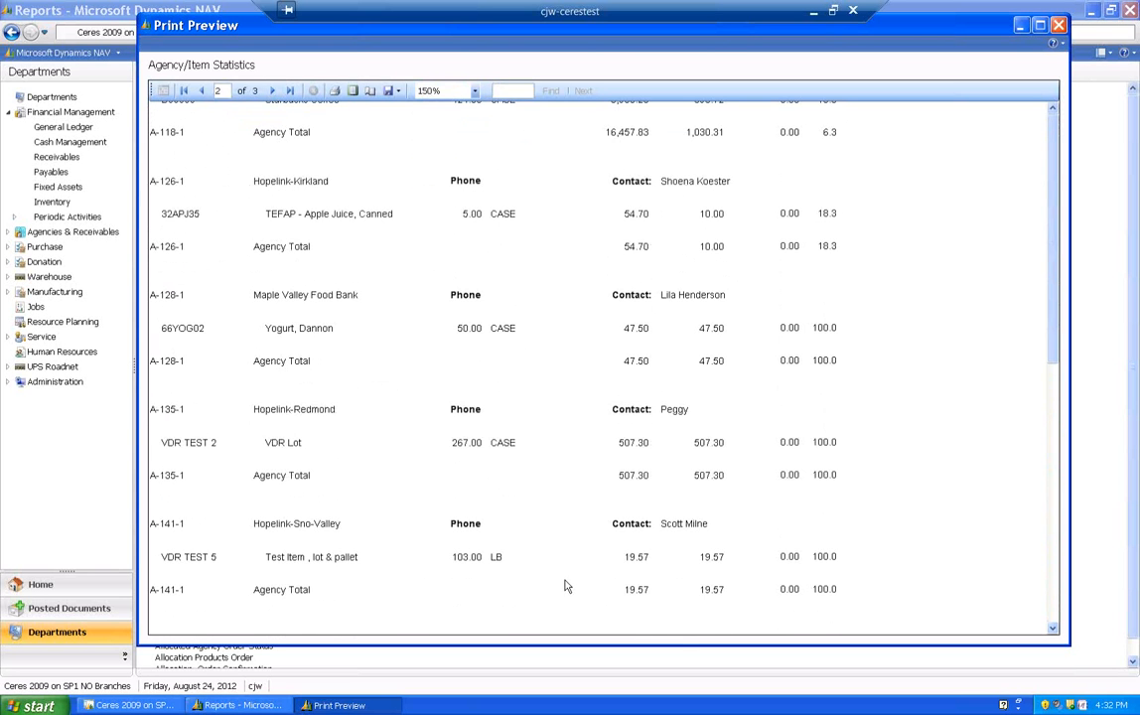
scroll(565, 586, down, 3)
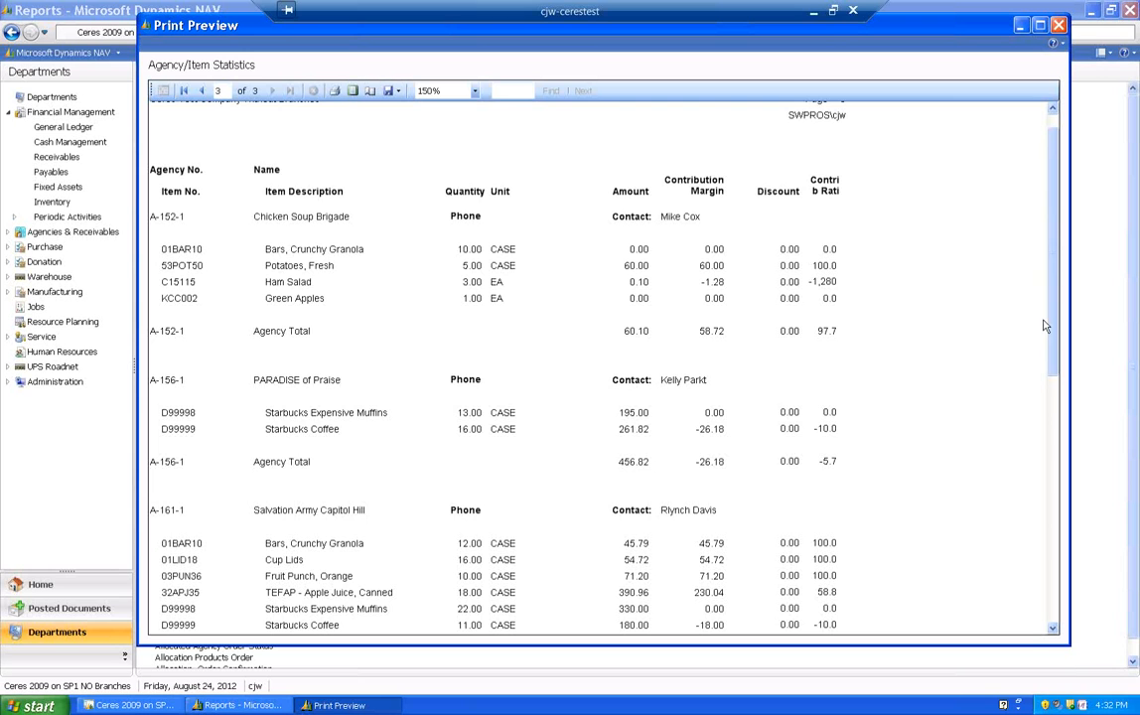
drag(1054, 351, 1054, 596)
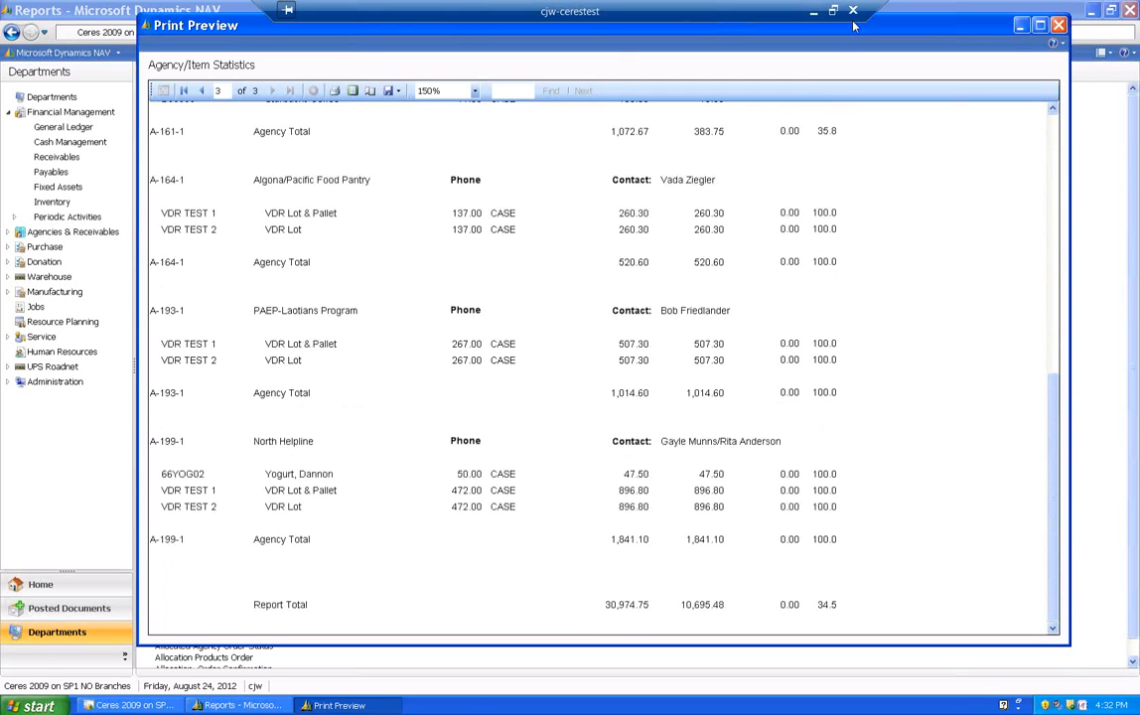
click(1058, 27)
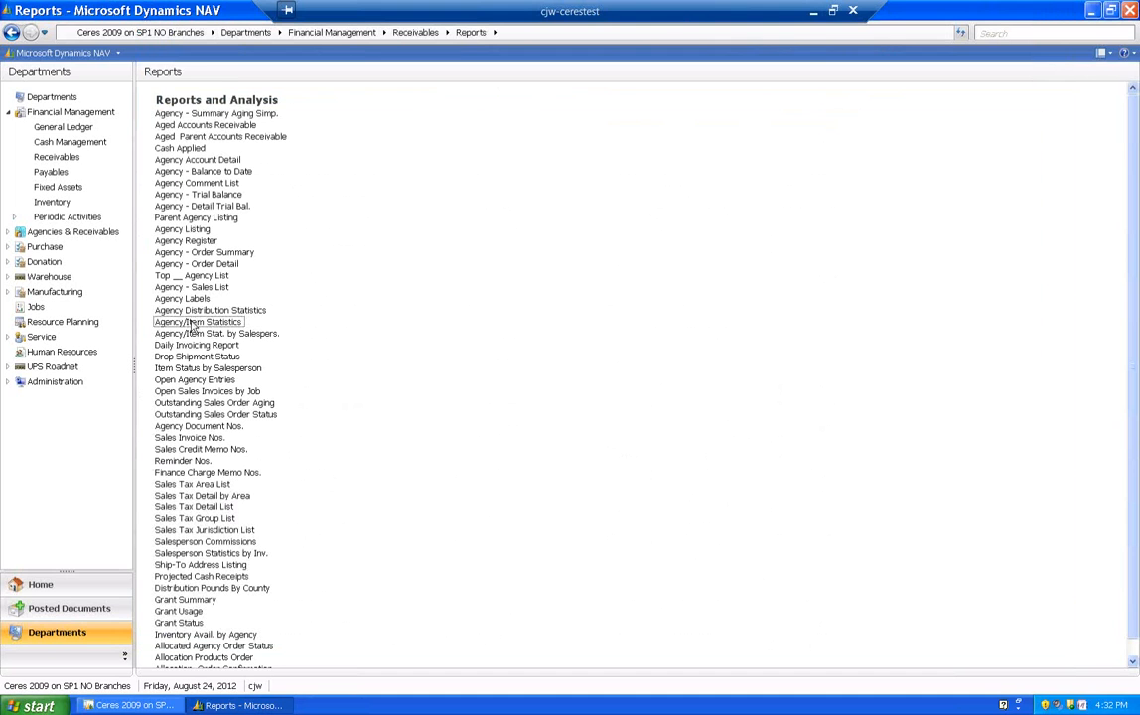
- Reopen and dismiss the Agency/Item Statistics options, and search for "agency/" to open the Agency/Item Statistics Det/Sum report
click(194, 324)
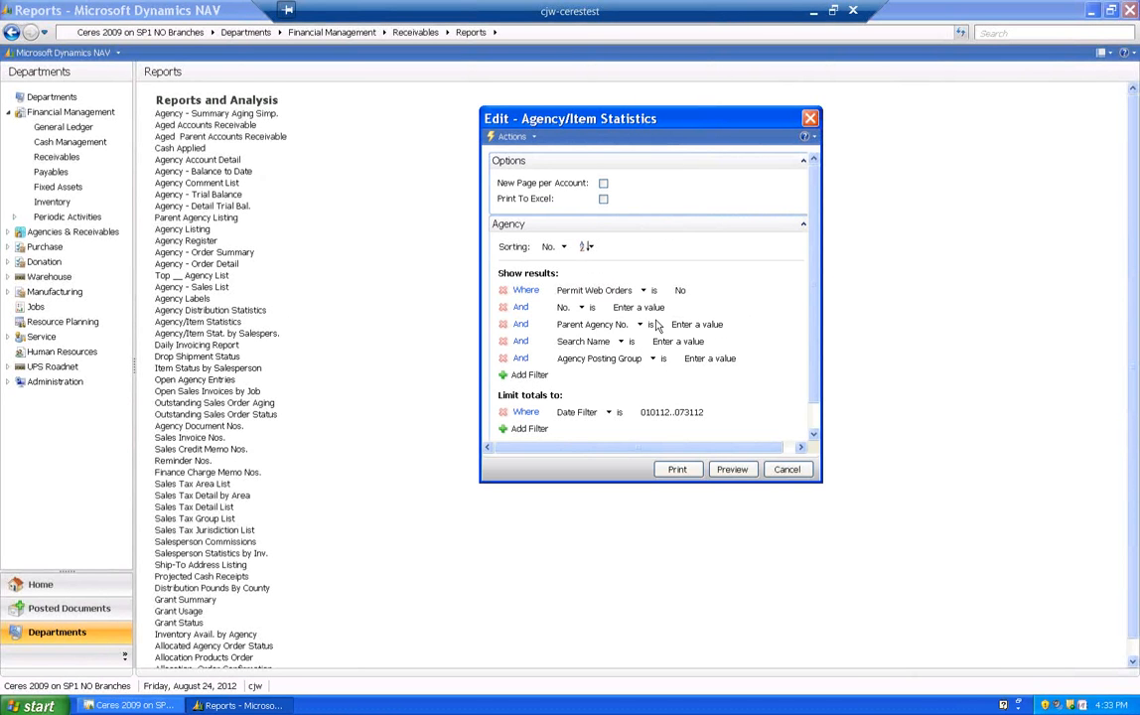
click(811, 118)
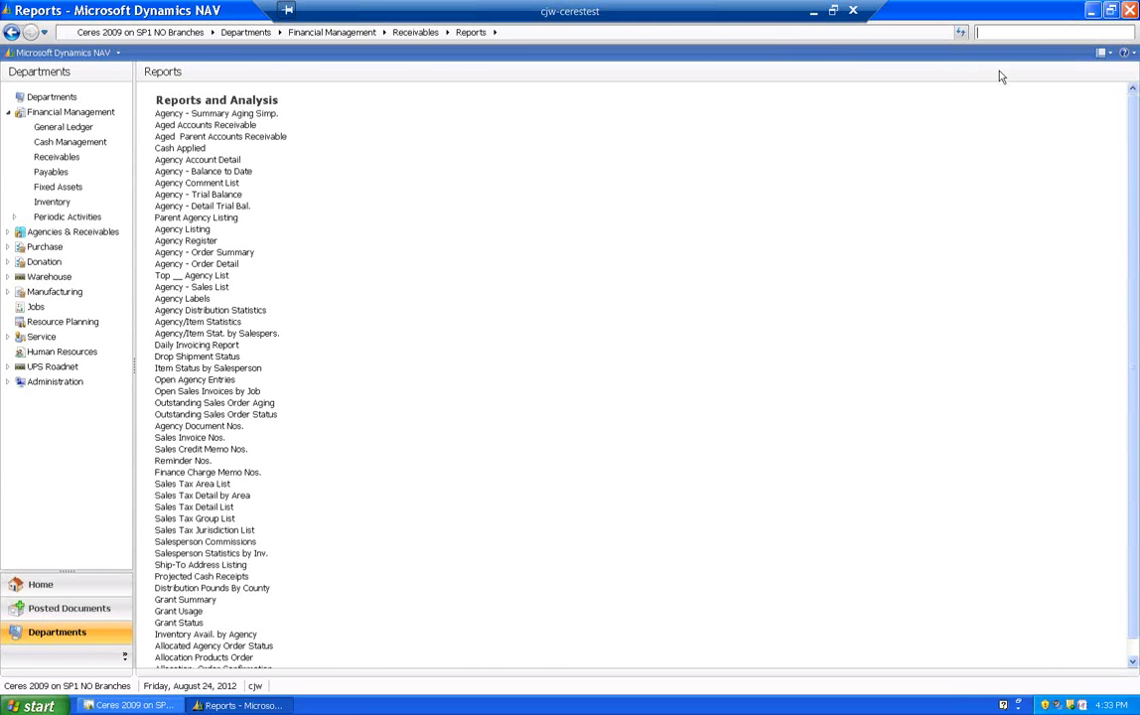
text(agency/)
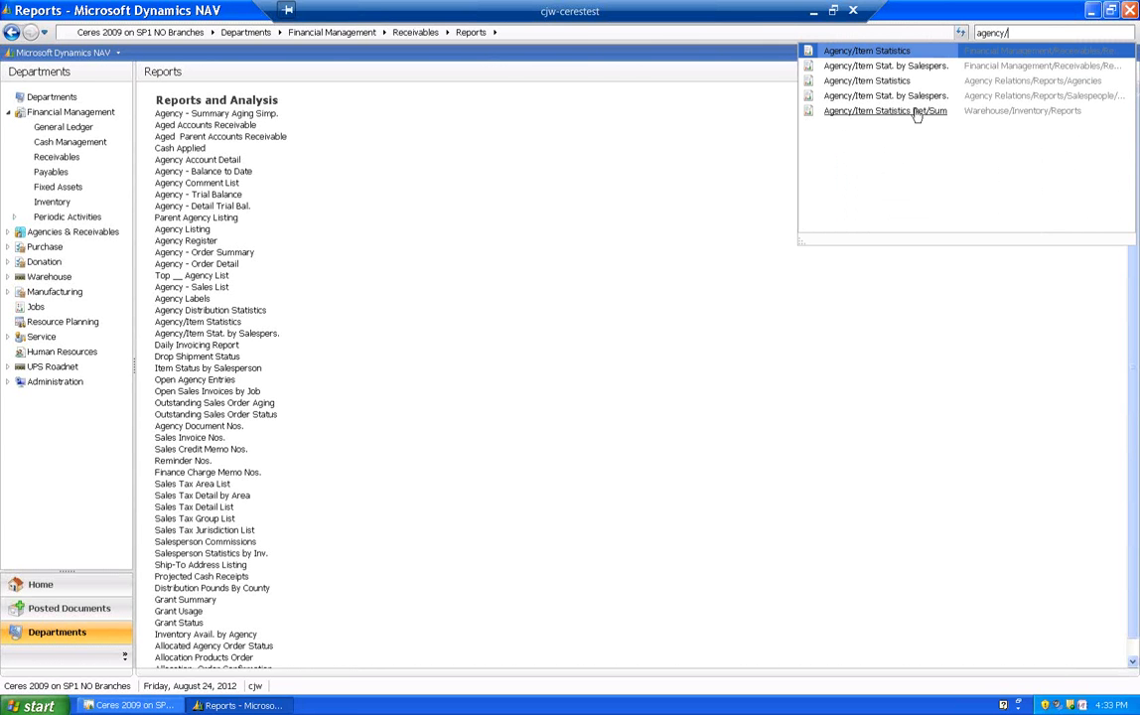
click(851, 113)
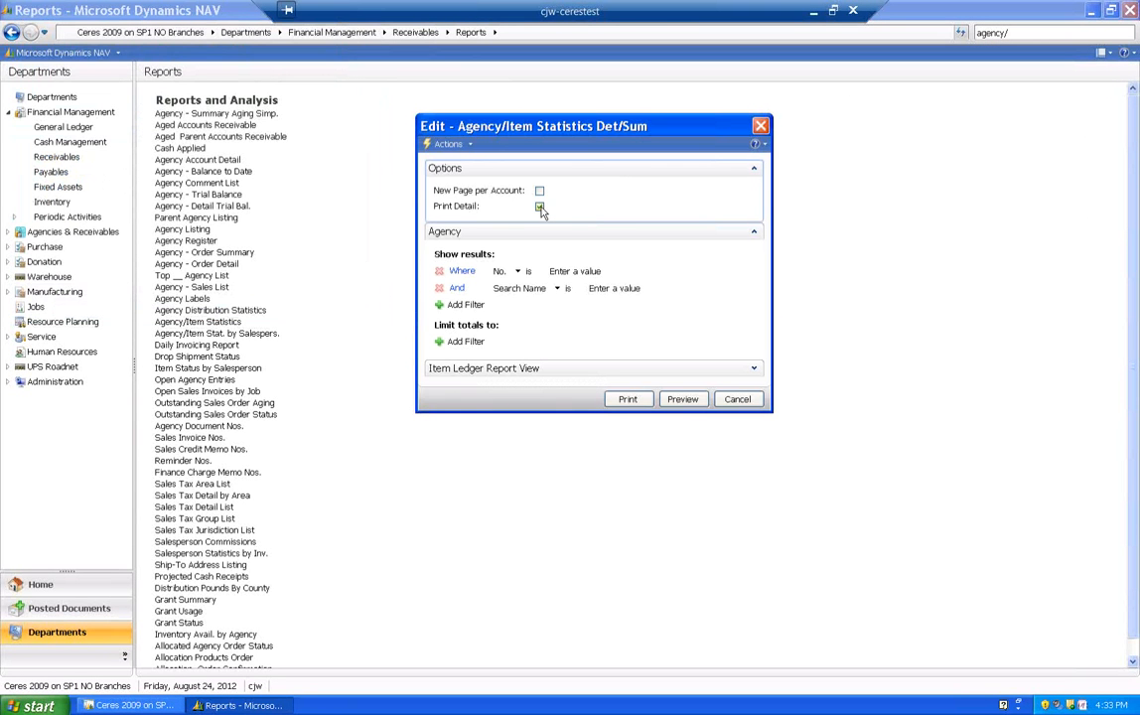
- Turn off Print Detail and add an agency filter with Permit Web Orders set to No
click(540, 207)
click(539, 208)
click(466, 304)
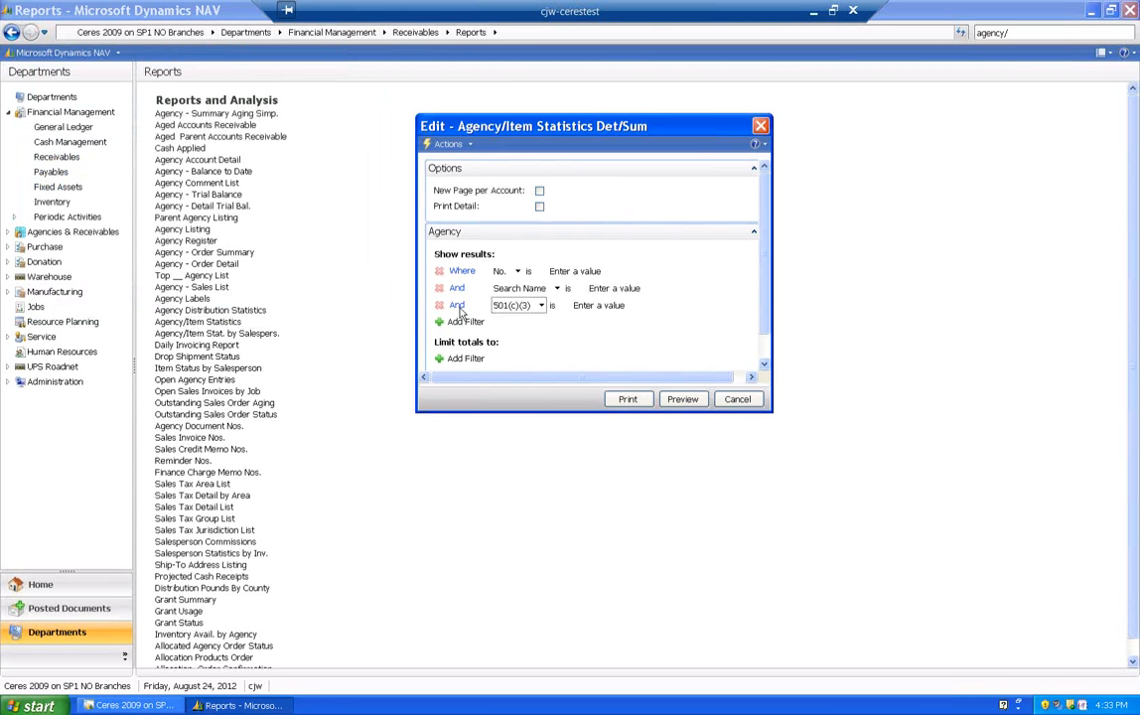
click(541, 305)
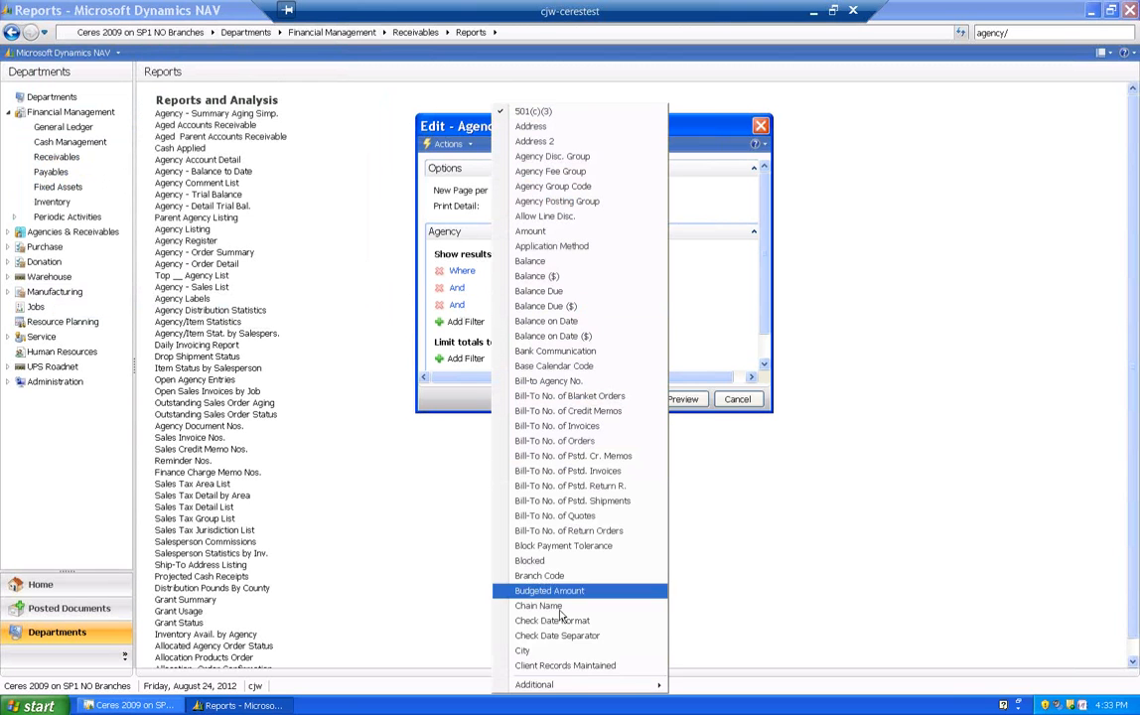
mouse_move(563, 683)
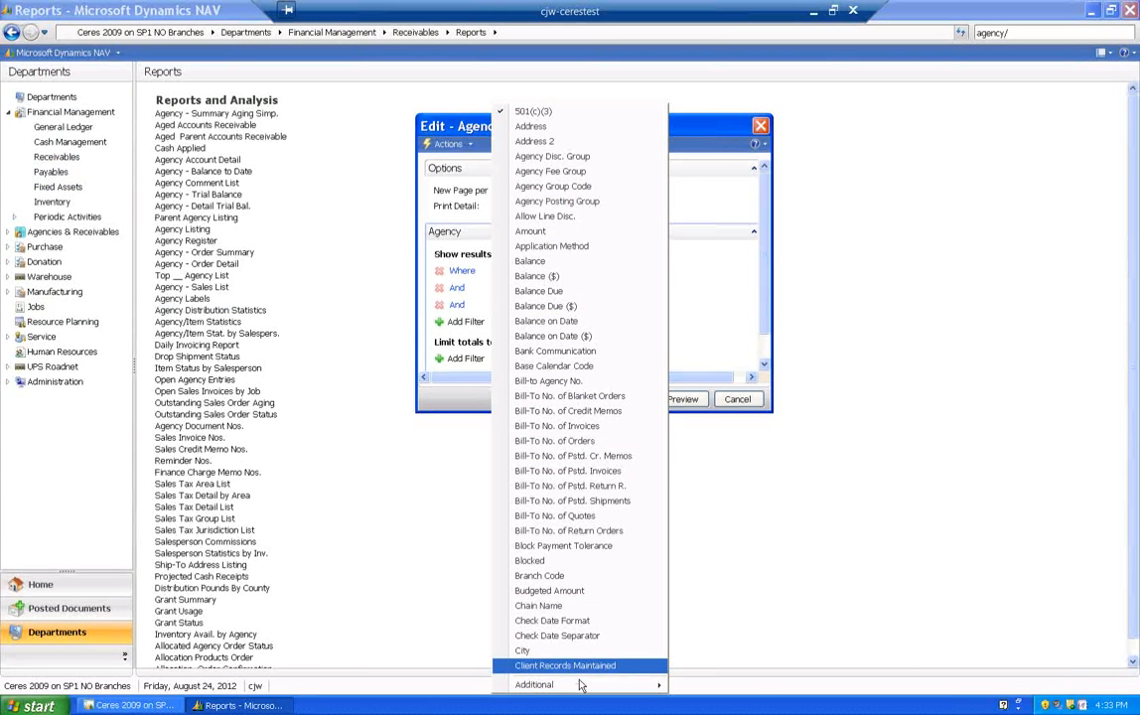
click(740, 689)
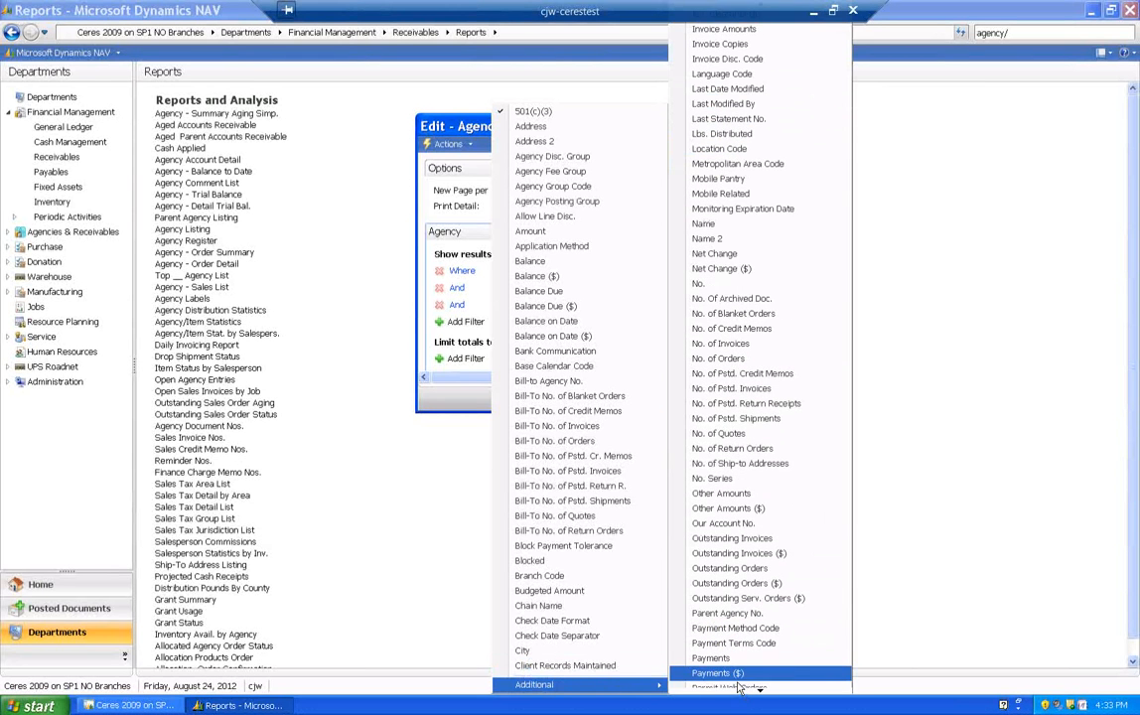
click(735, 677)
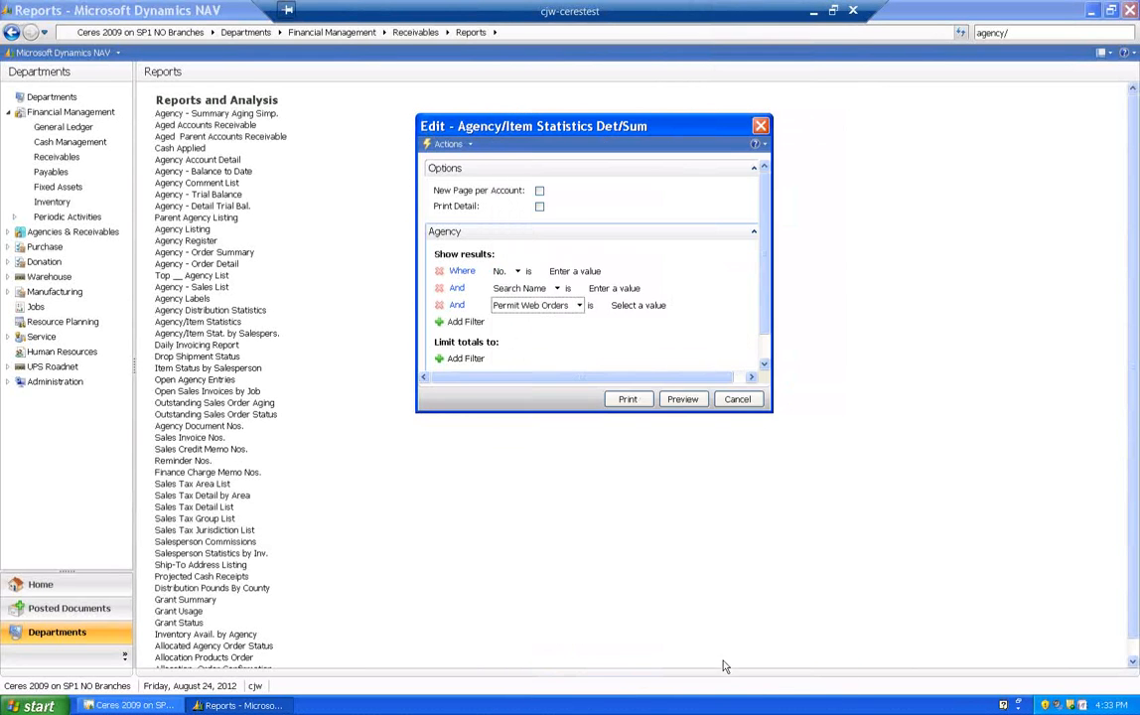
click(658, 304)
click(650, 323)
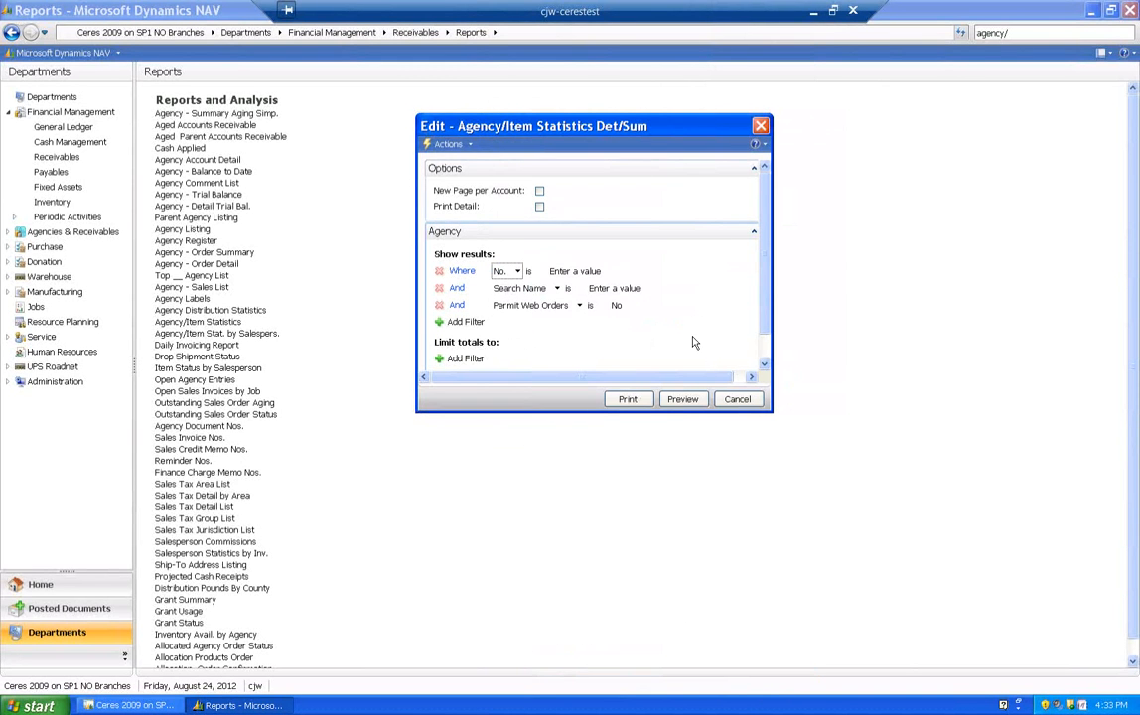
- Preview the filtered summary report, close it, and search for "agency/i" to reopen the Agency/Item Statistics Det/Sum options
click(682, 399)
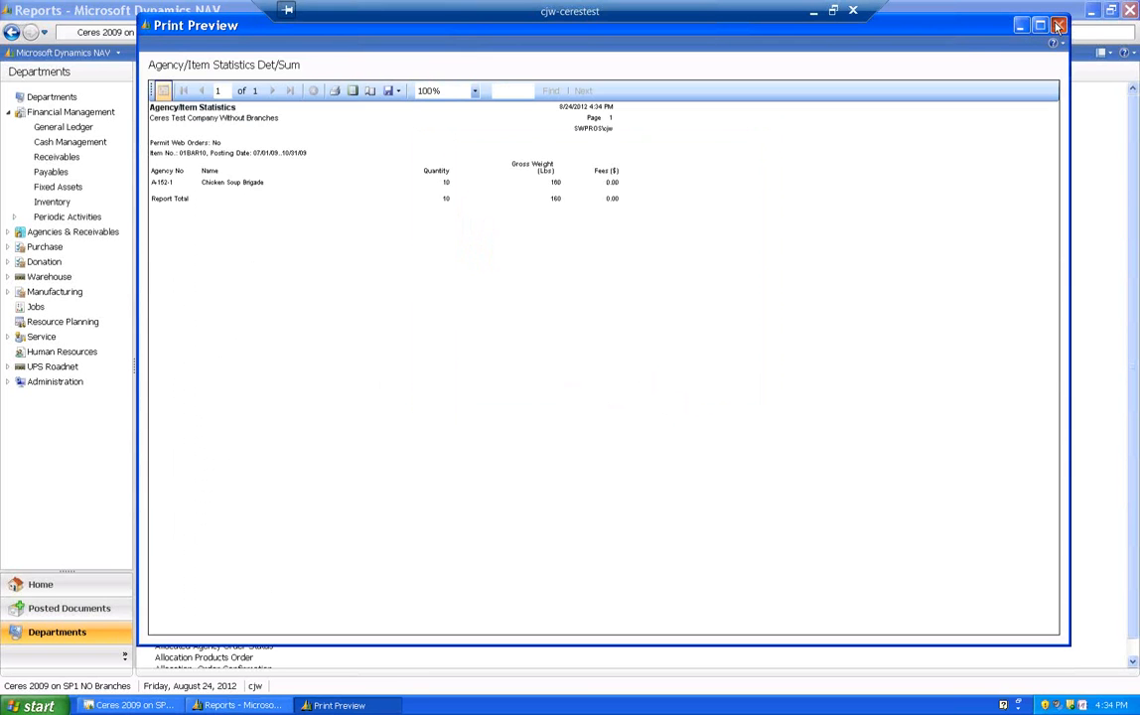
click(1058, 25)
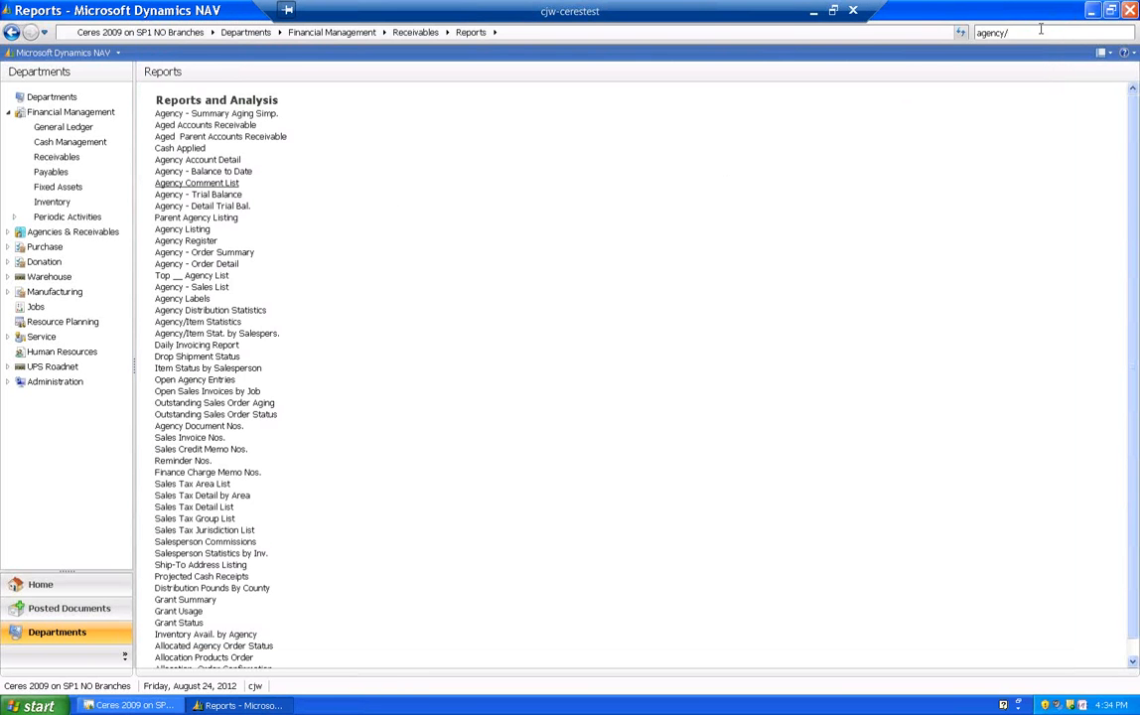
text(i)
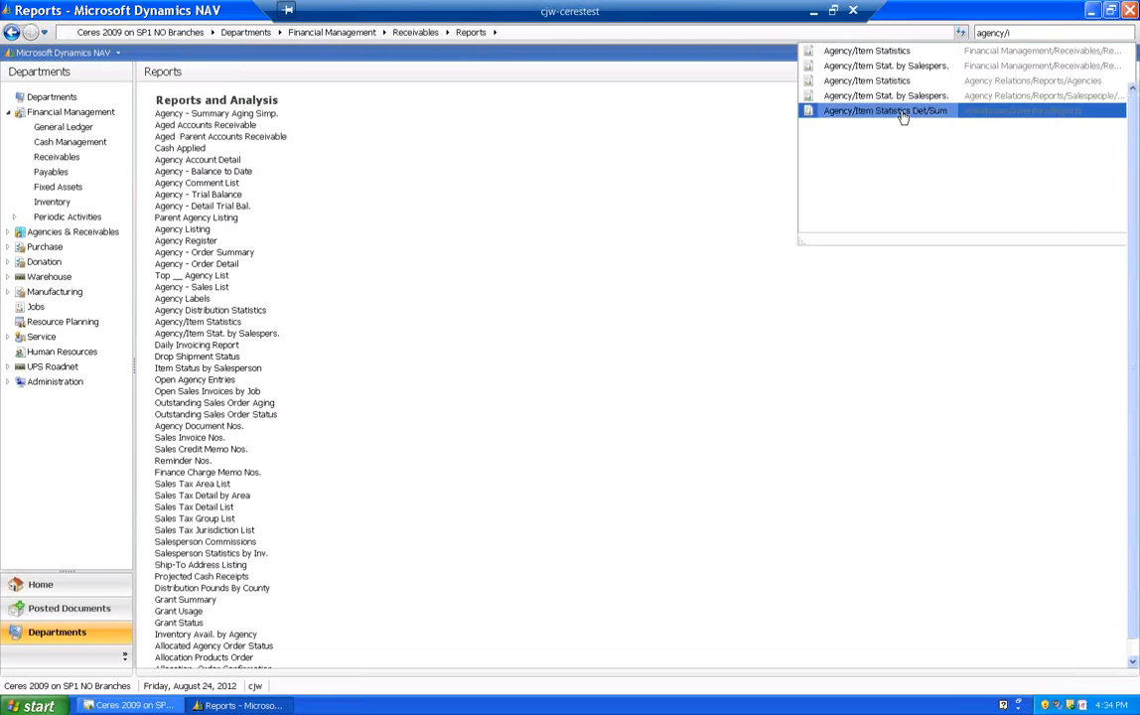
click(904, 111)
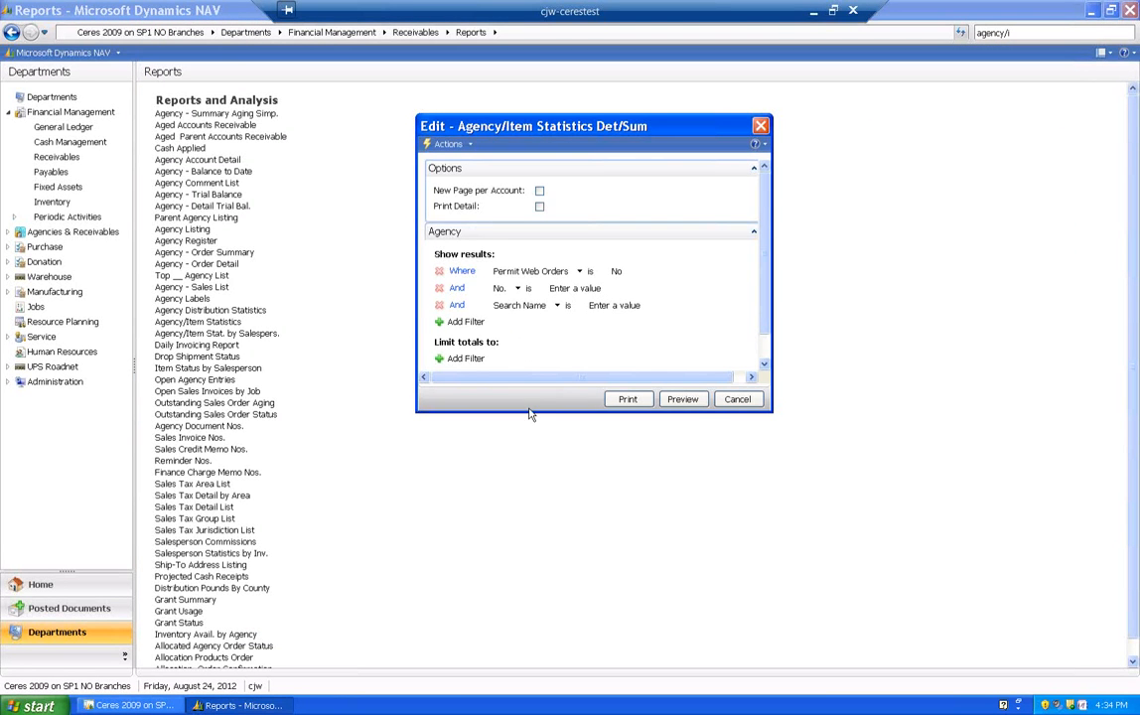
- Limit the totals with a Date Filter of 010112..073112, preview the report, and close the preview
click(466, 358)
click(570, 358)
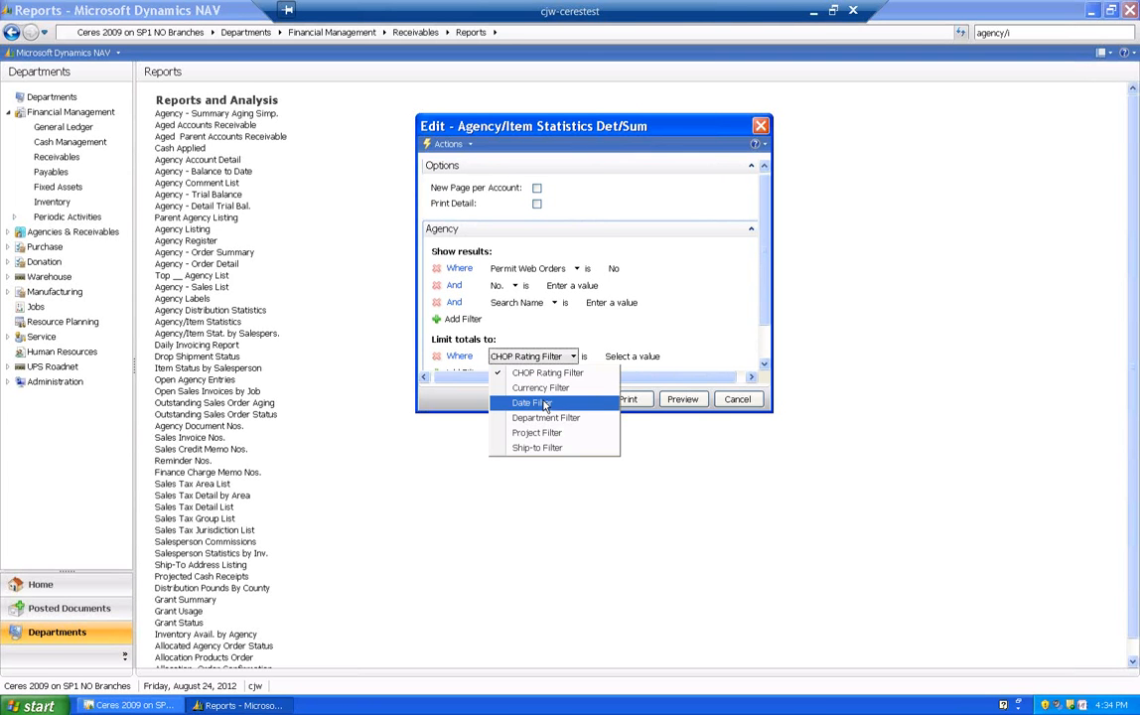
click(534, 402)
click(635, 358)
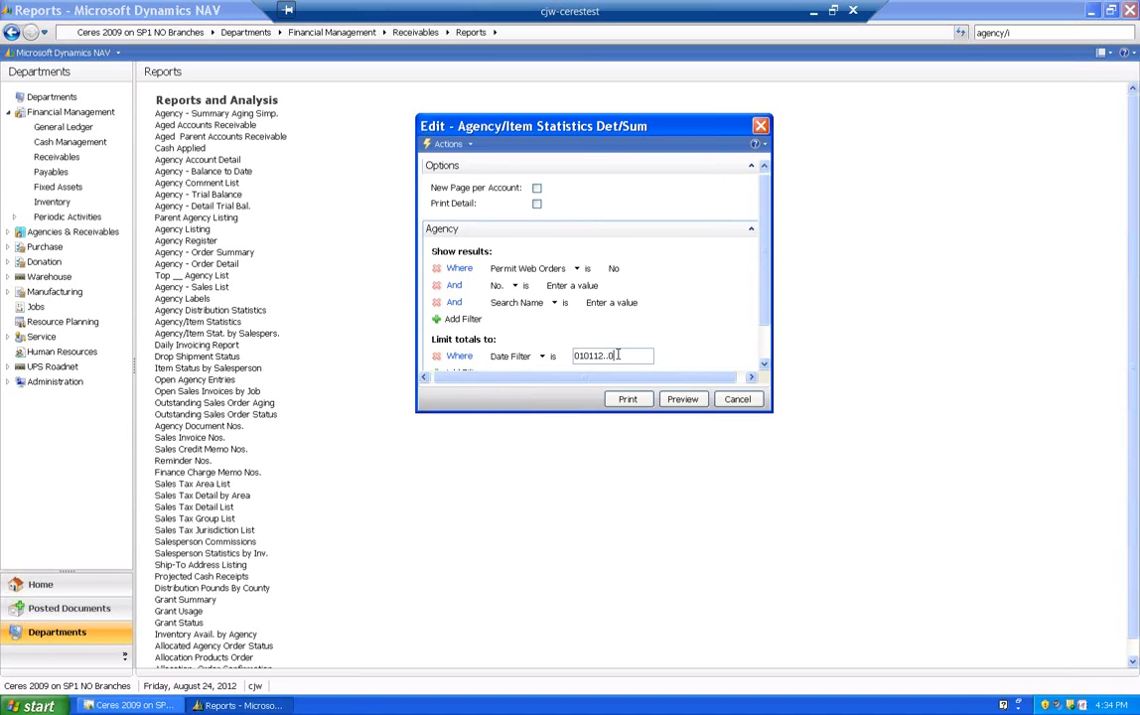
click(682, 399)
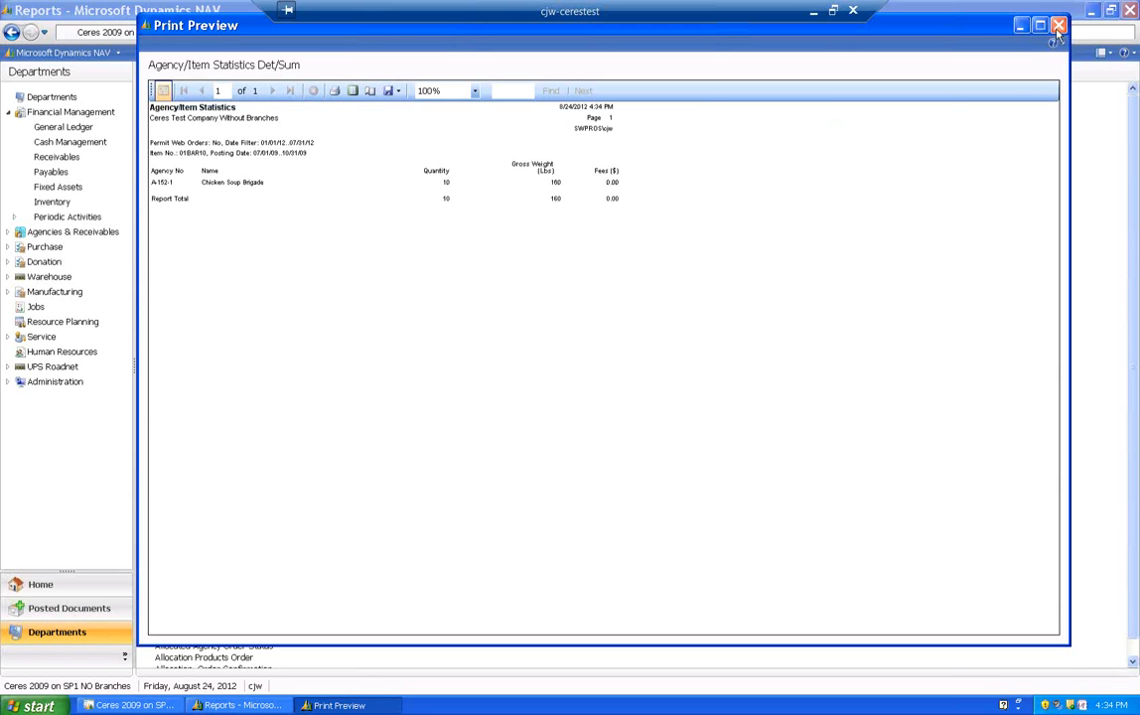
click(1058, 26)
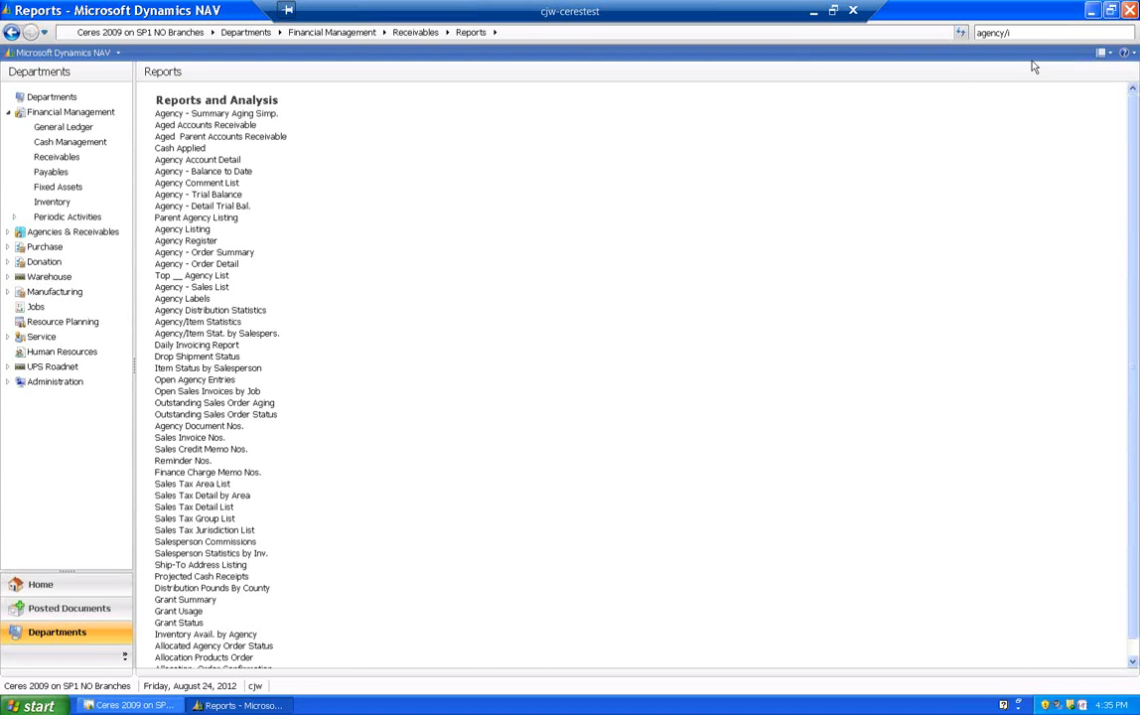
- Reopen the Agency/Item Statistics Det/Sum options and clear the Item No. and Posting Date filters under Item Ledger Report View
text(t)
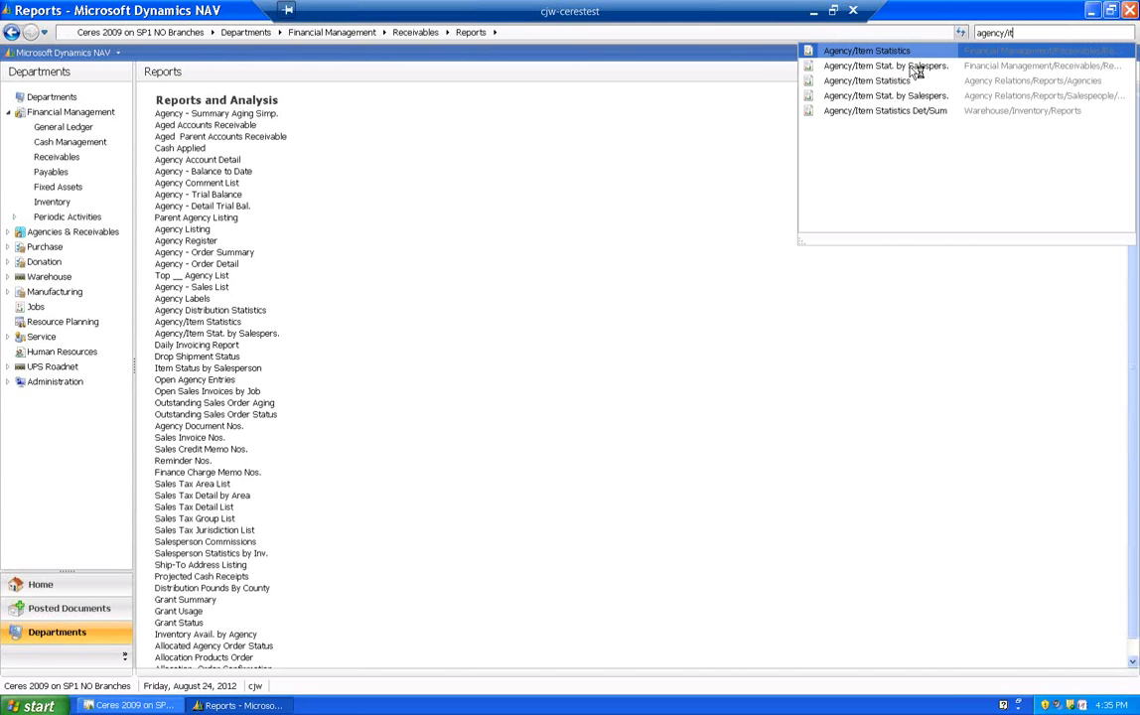
click(871, 111)
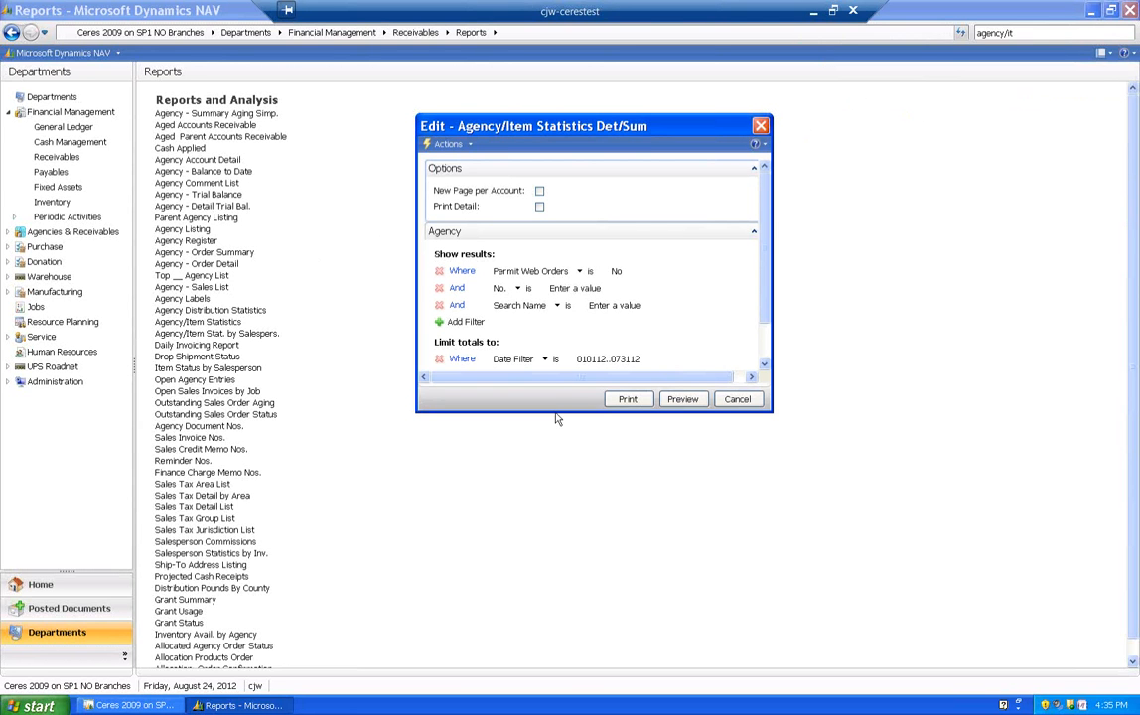
drag(555, 411, 587, 636)
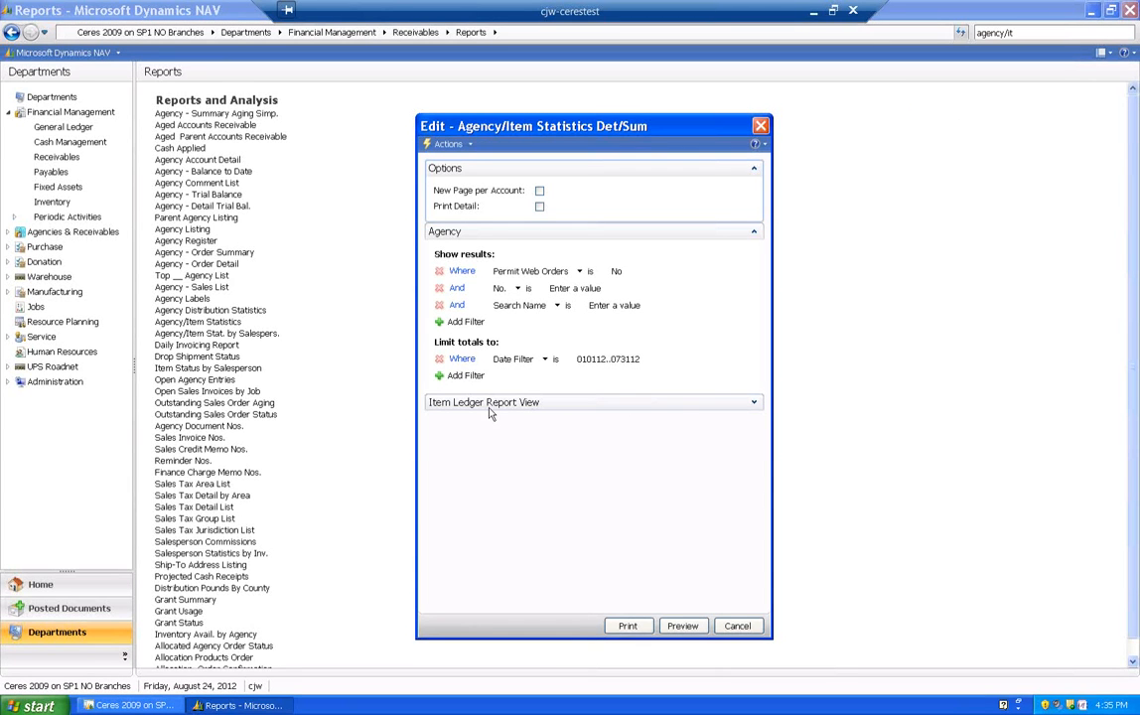
click(753, 402)
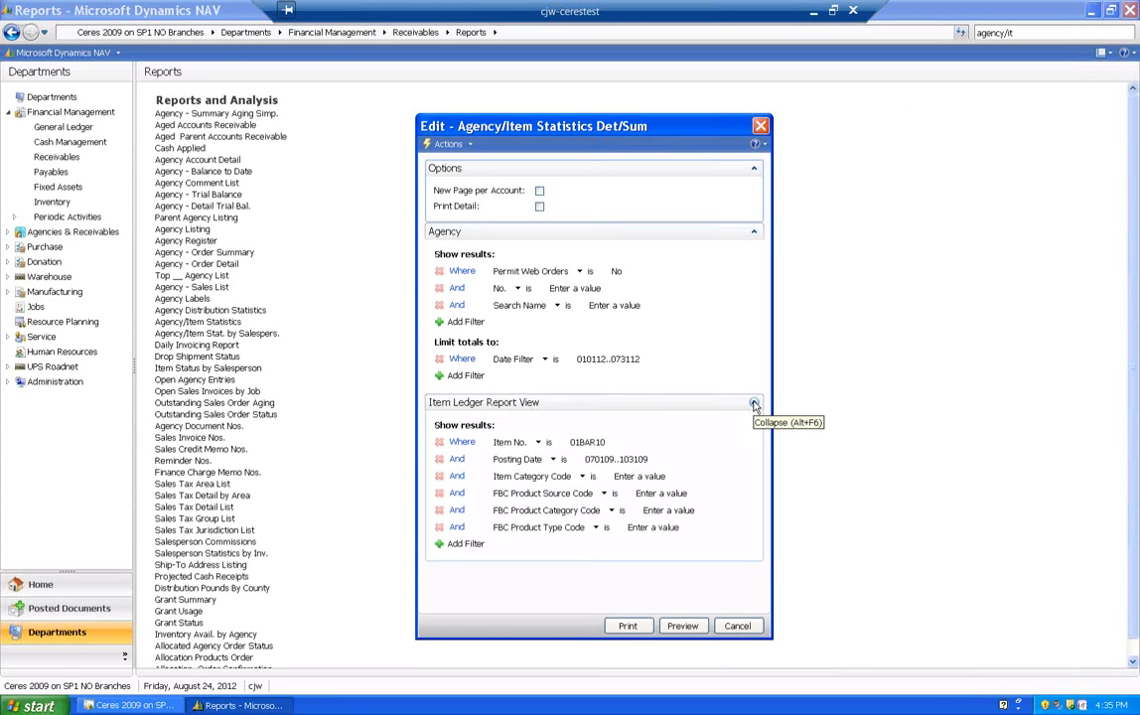
click(615, 443)
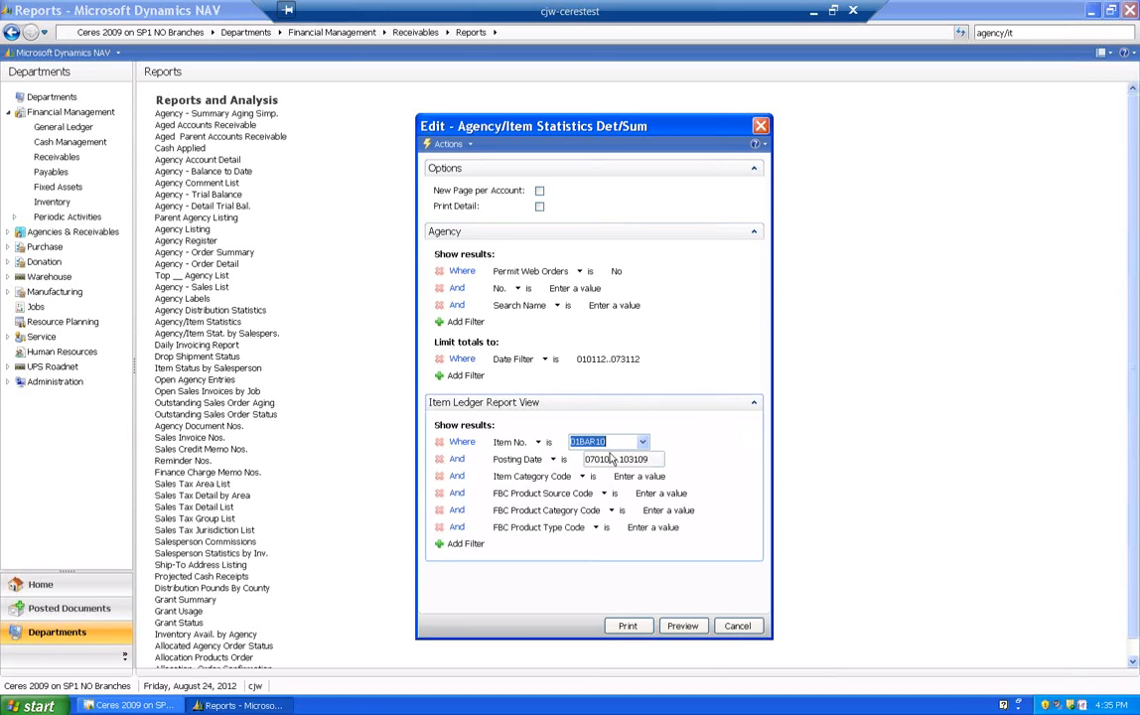
key(Delete)
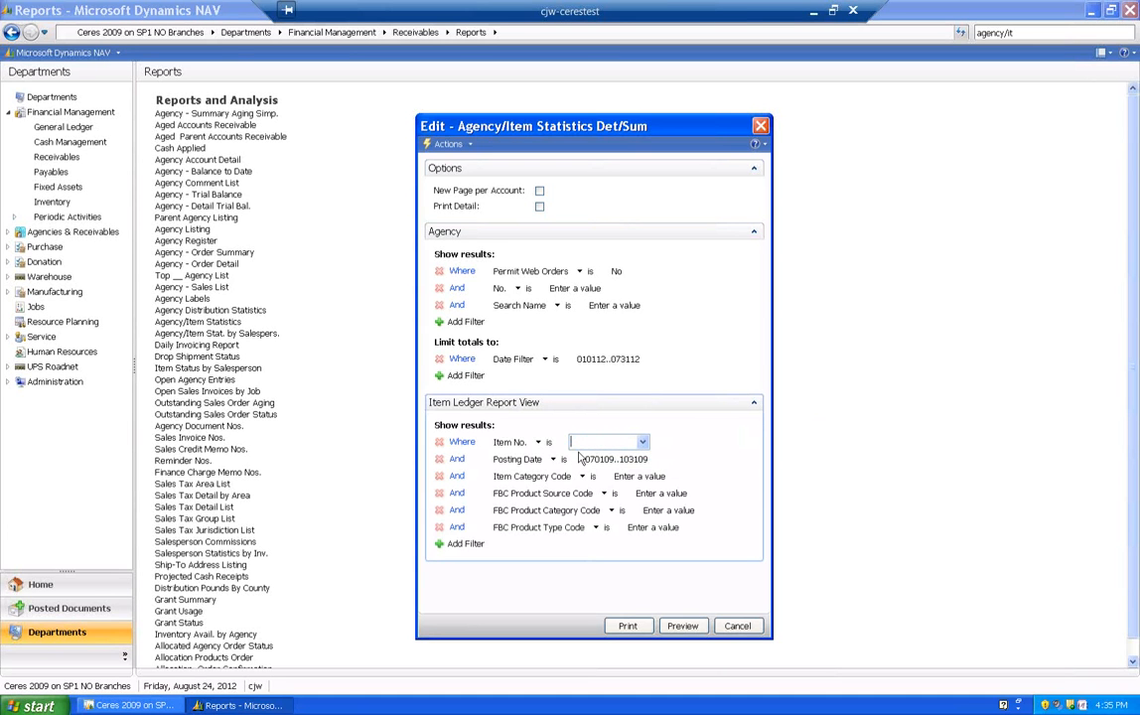
click(601, 461)
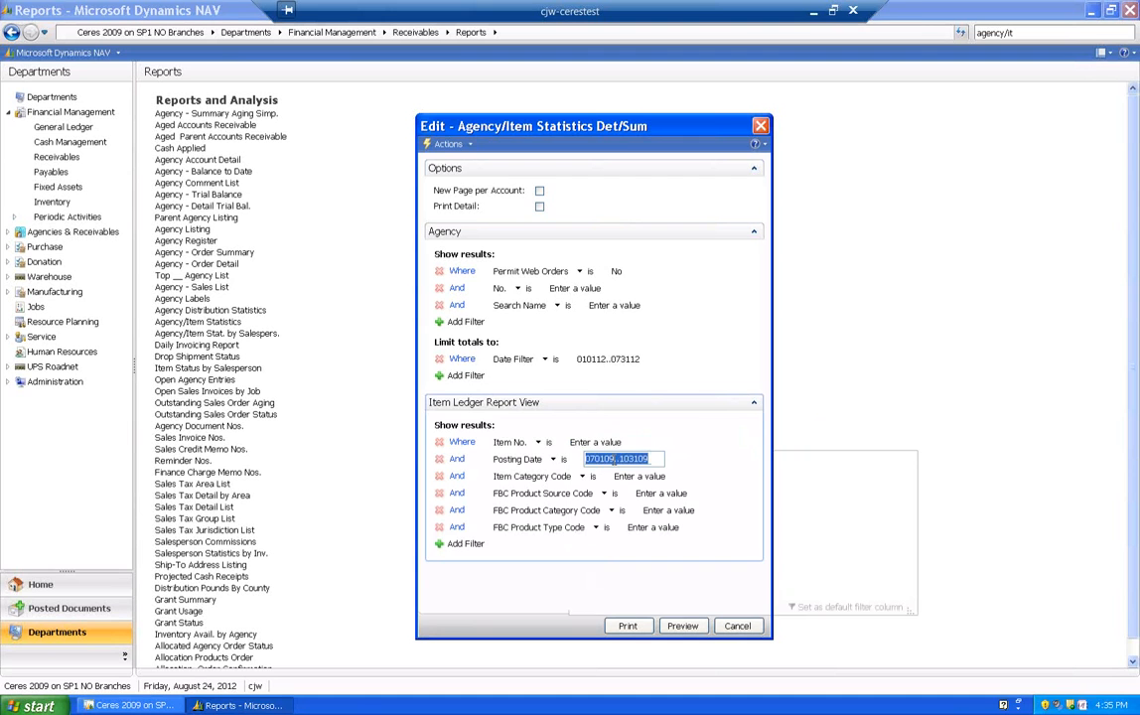
key(Delete)
key(Tab)
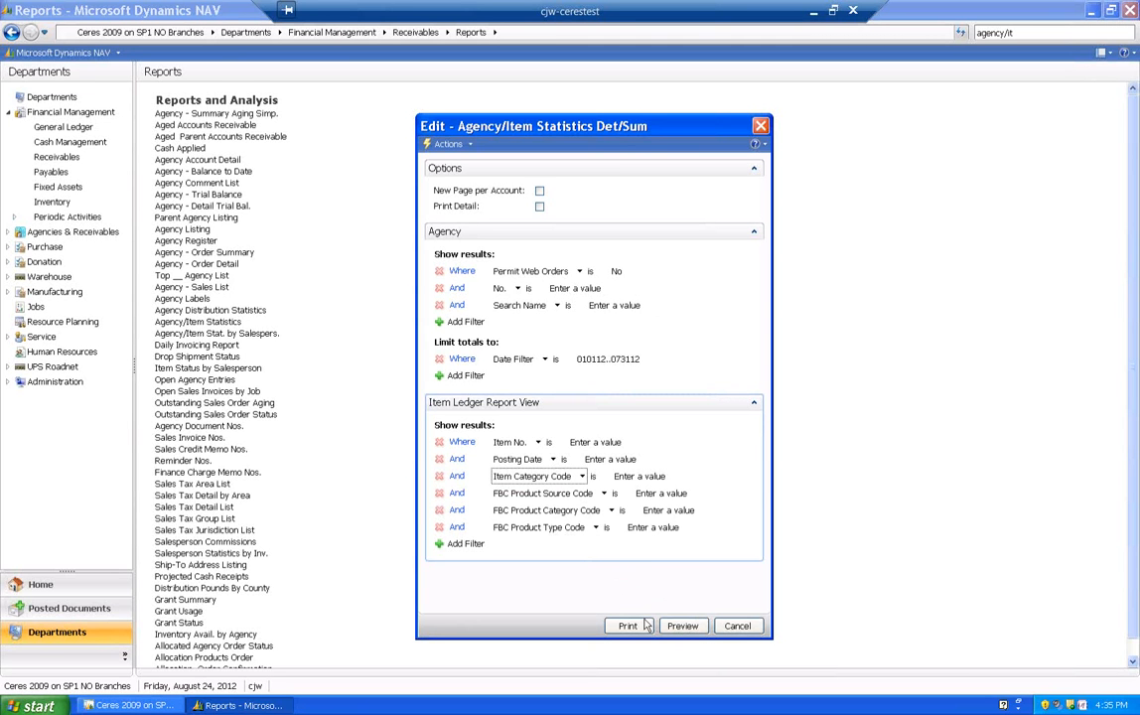
- Preview the summary report at 150% zoom, examine the quantity, gross weight and fees per agency, and close the preview
click(682, 626)
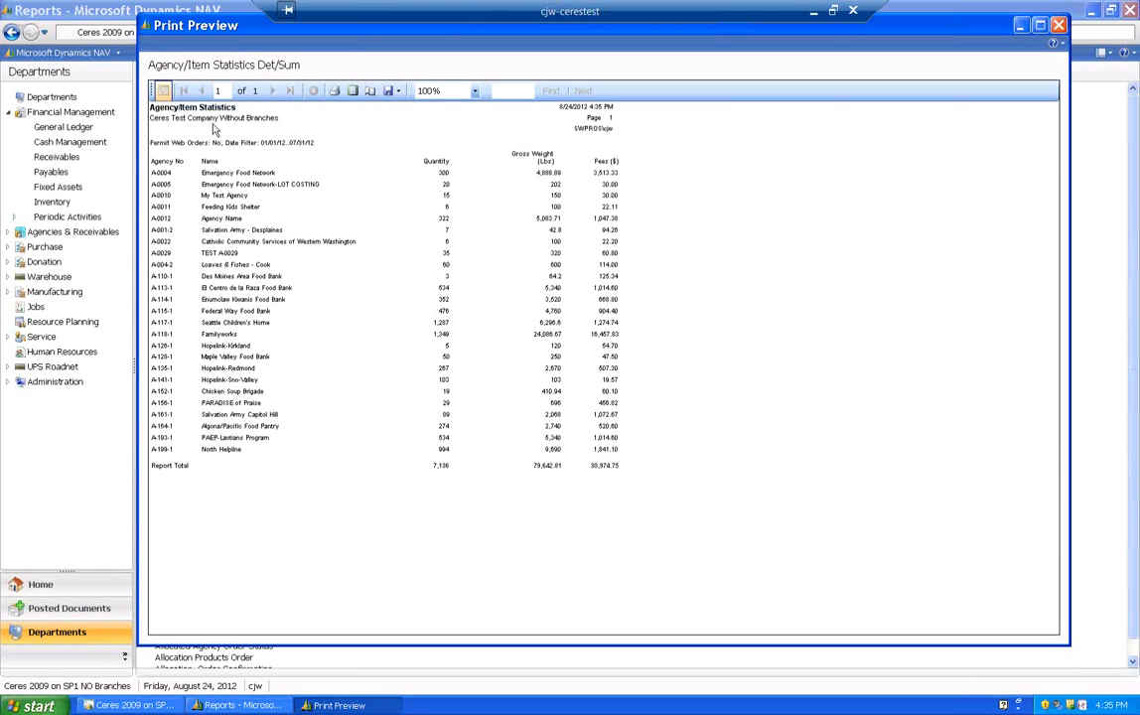
click(429, 90)
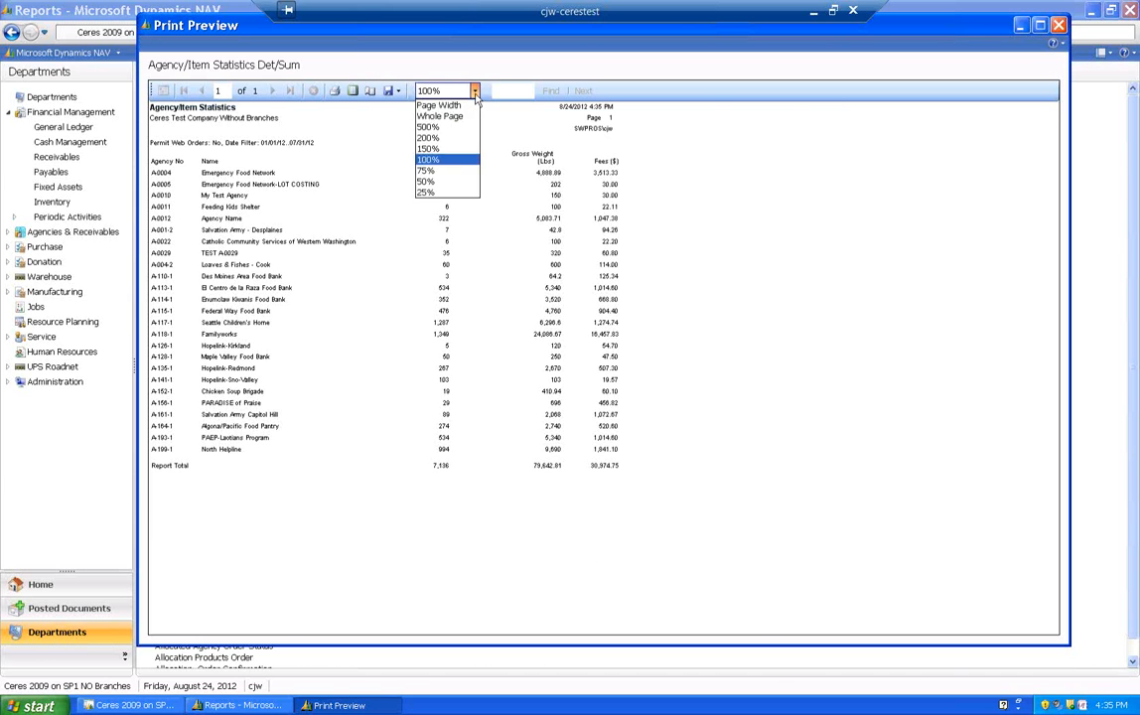
click(433, 149)
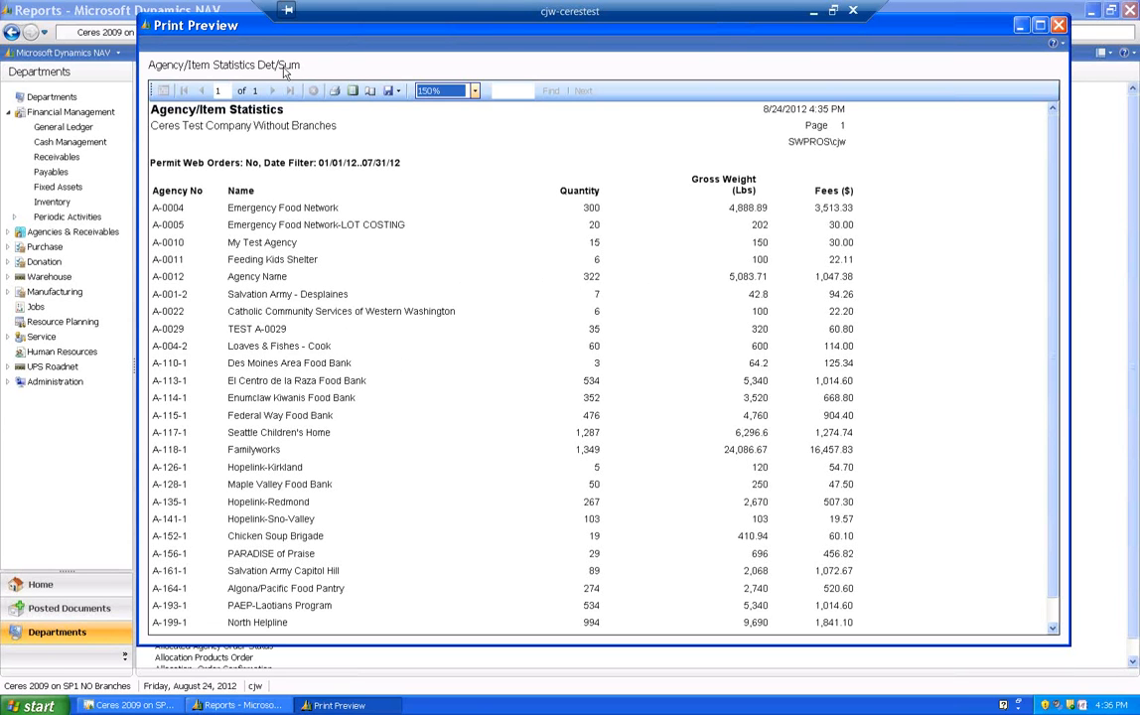
click(1059, 26)
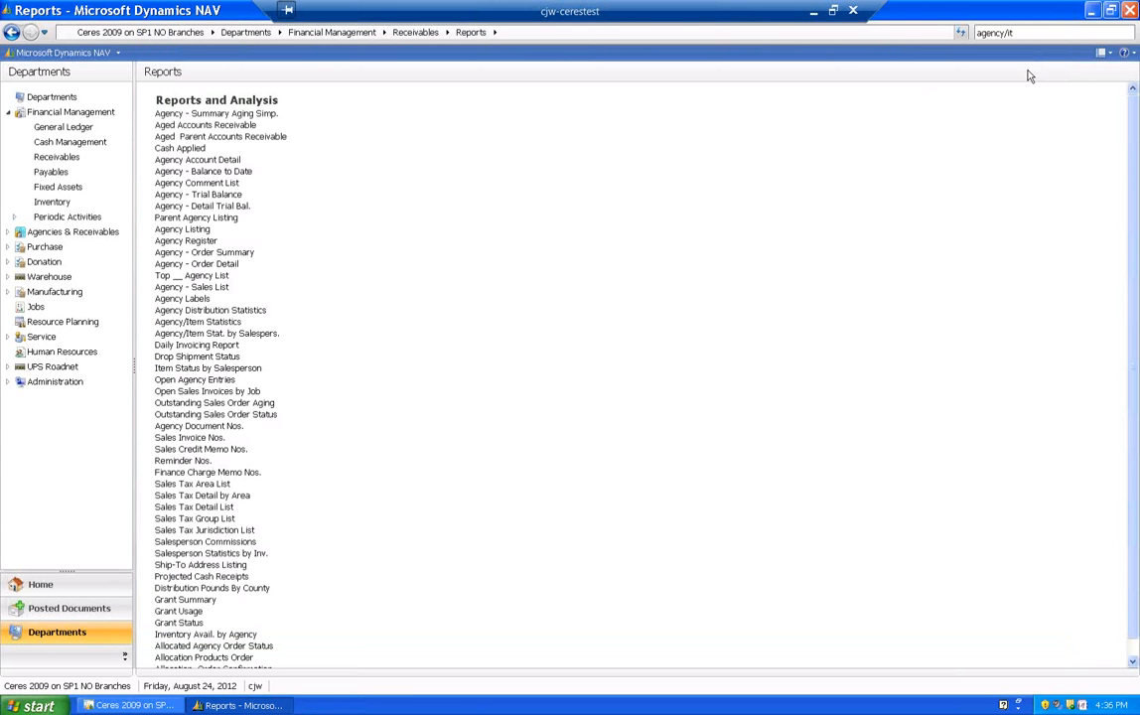
- Reopen the Agency/Item Statistics Det/Sum report, enable Print Detail, and preview it
text(e)
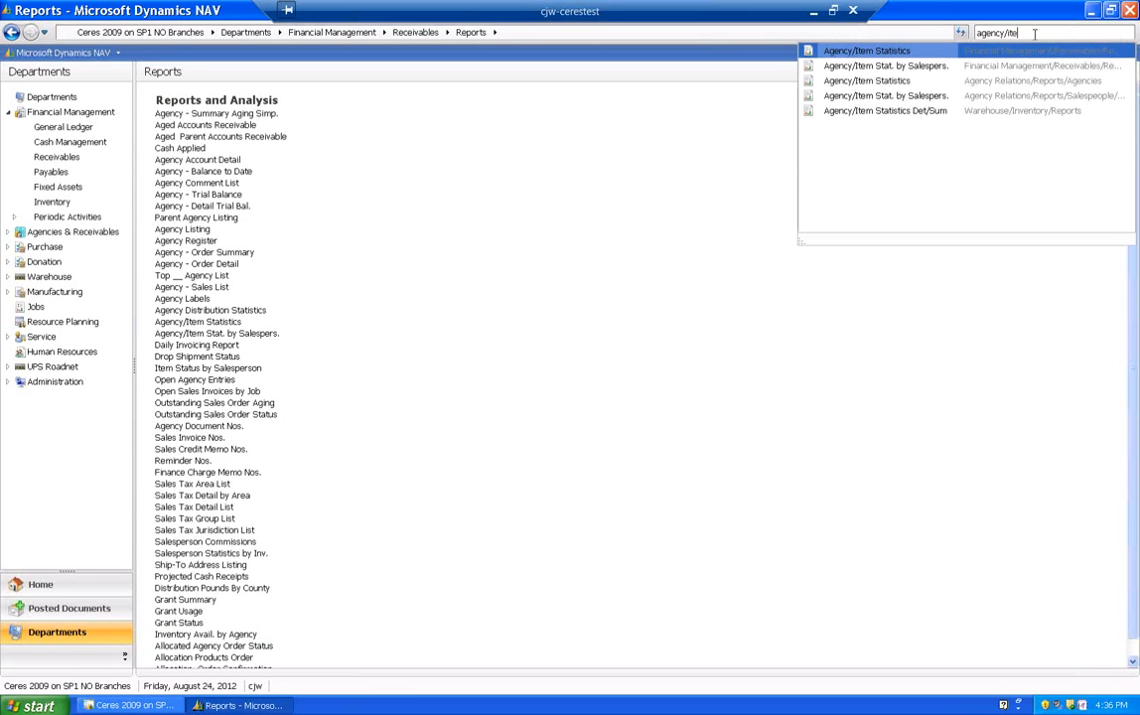
click(849, 112)
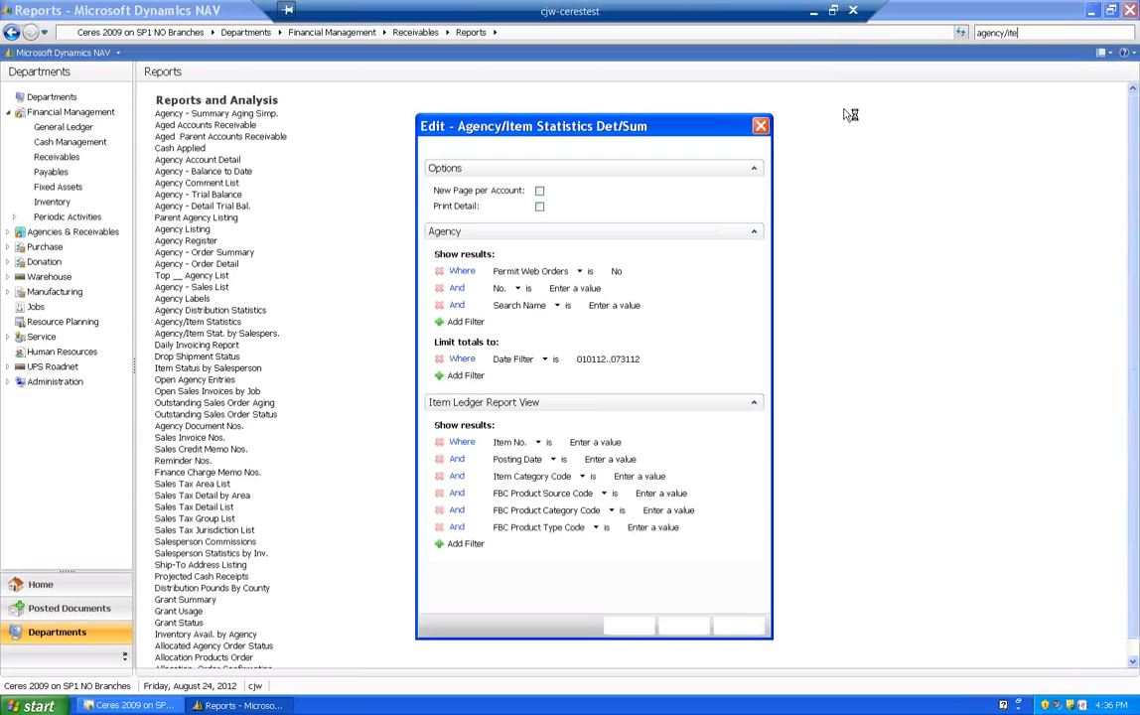
click(540, 207)
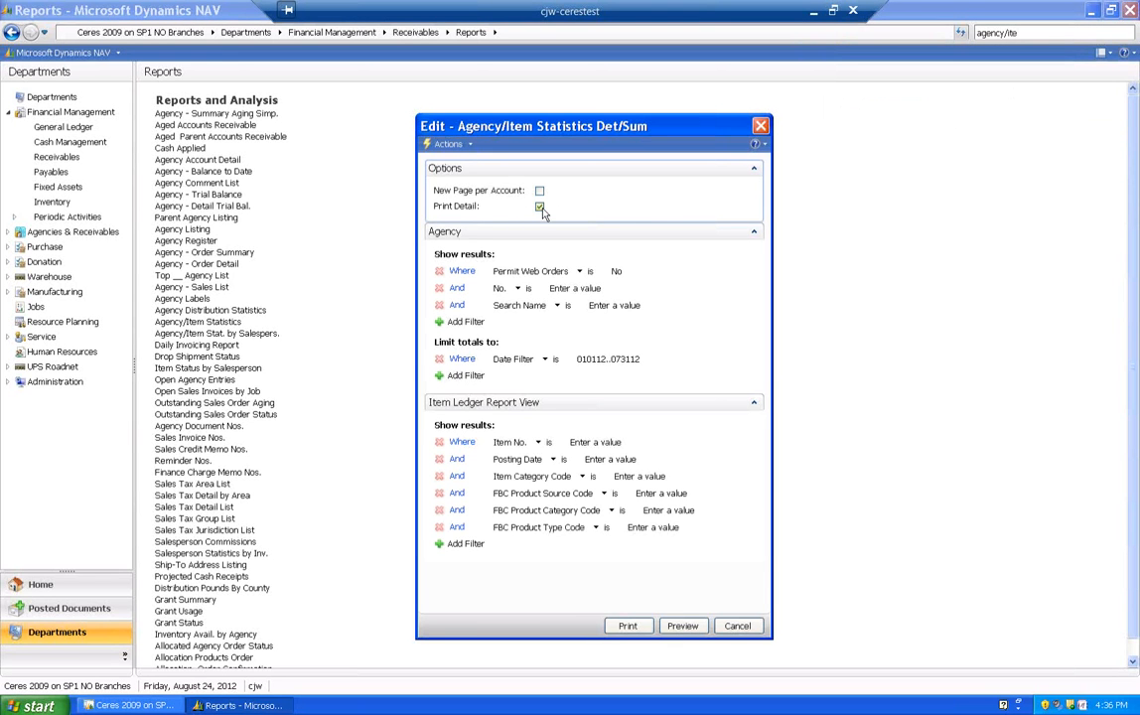
click(684, 625)
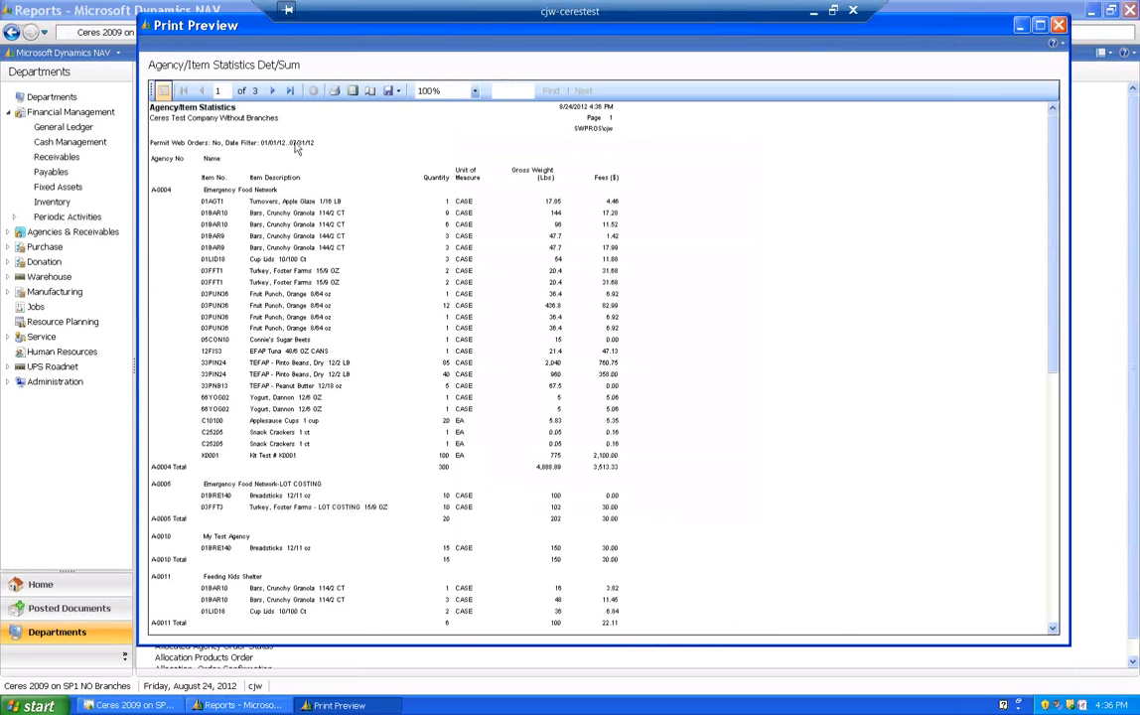
- Examine the item lines and agency totals on page 1 of the detailed report at 150% zoom, and close the preview
click(428, 149)
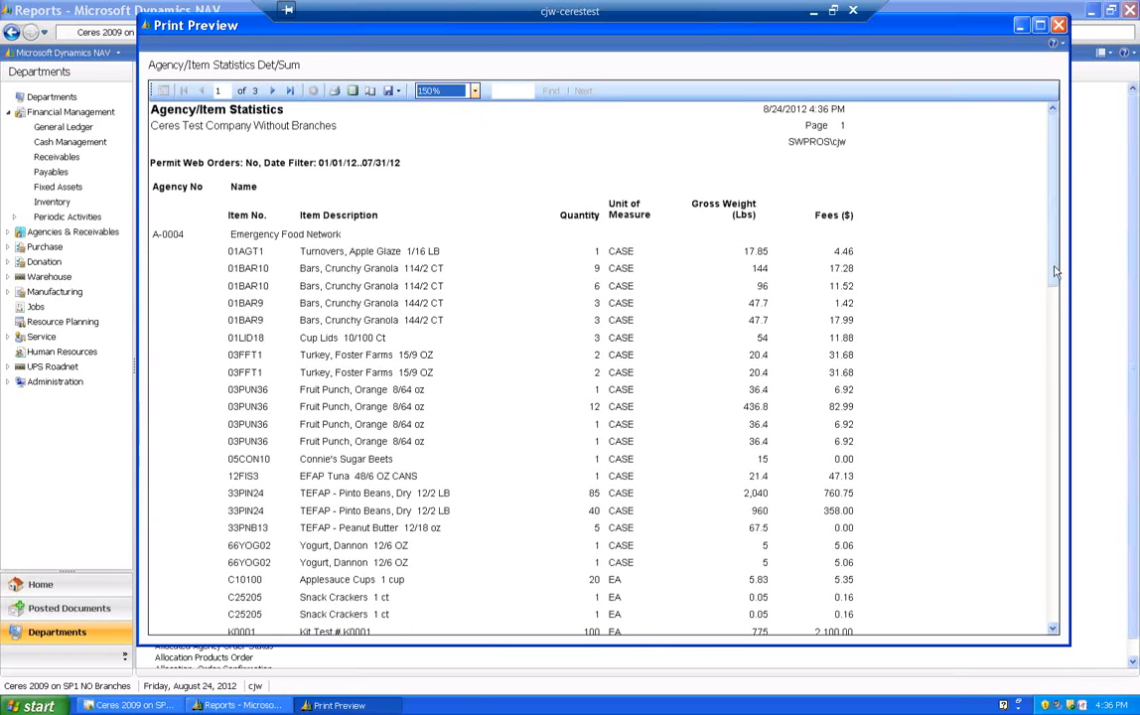
scroll(1054, 282, down, 3)
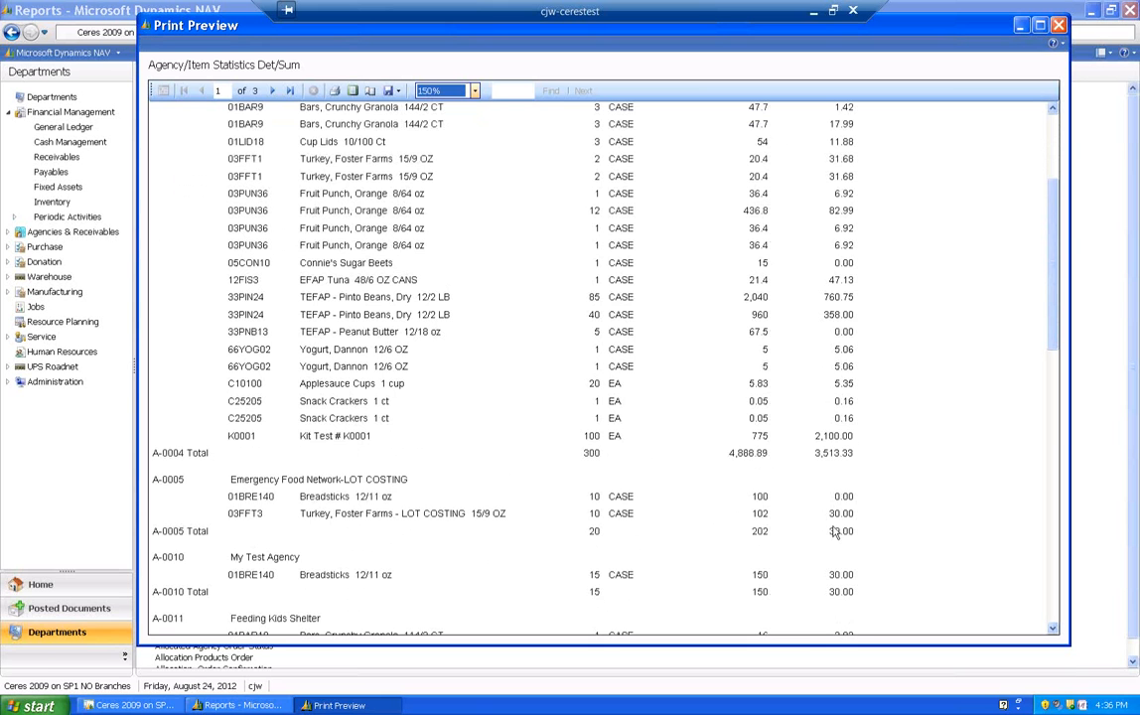
drag(1055, 298, 1057, 224)
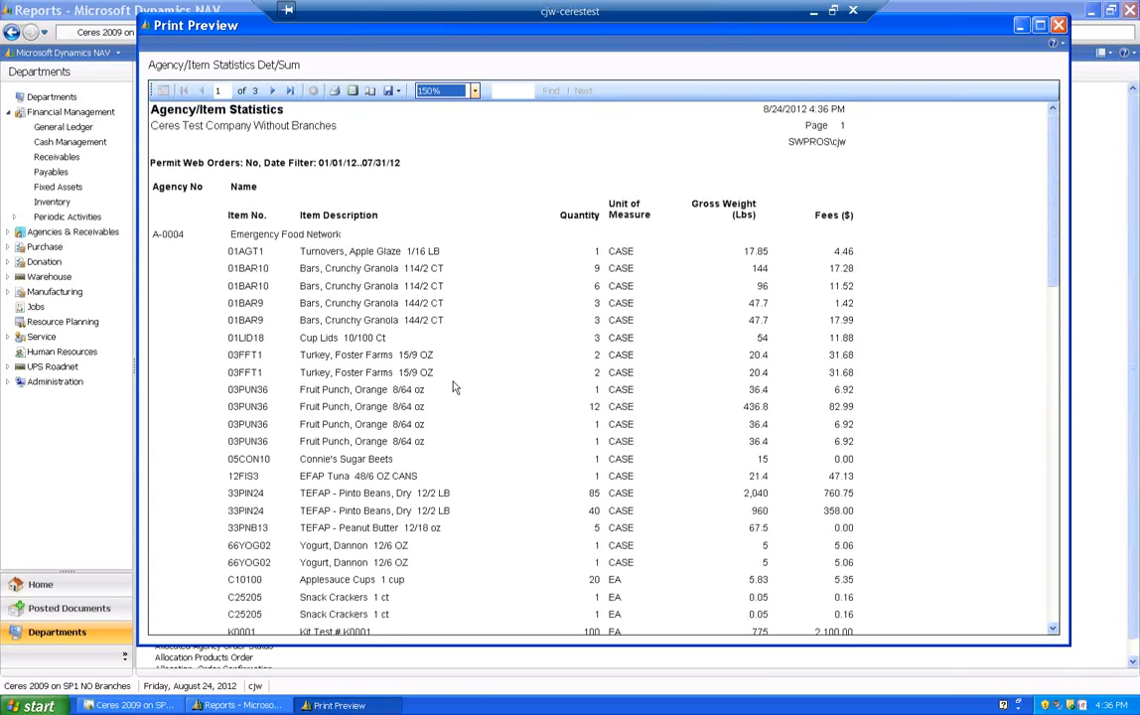
click(1059, 26)
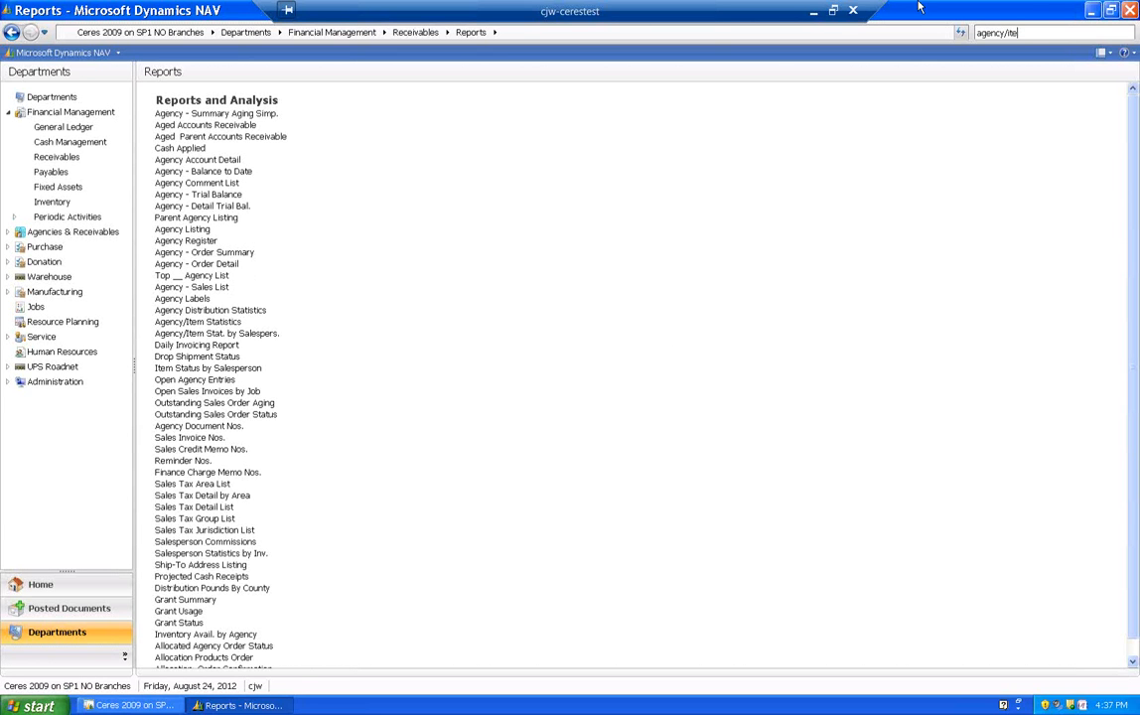
- Search for "agency state", go to the receivables documents, and open the Agency Statement options
drag(1028, 33, 951, 34)
text(agency state)
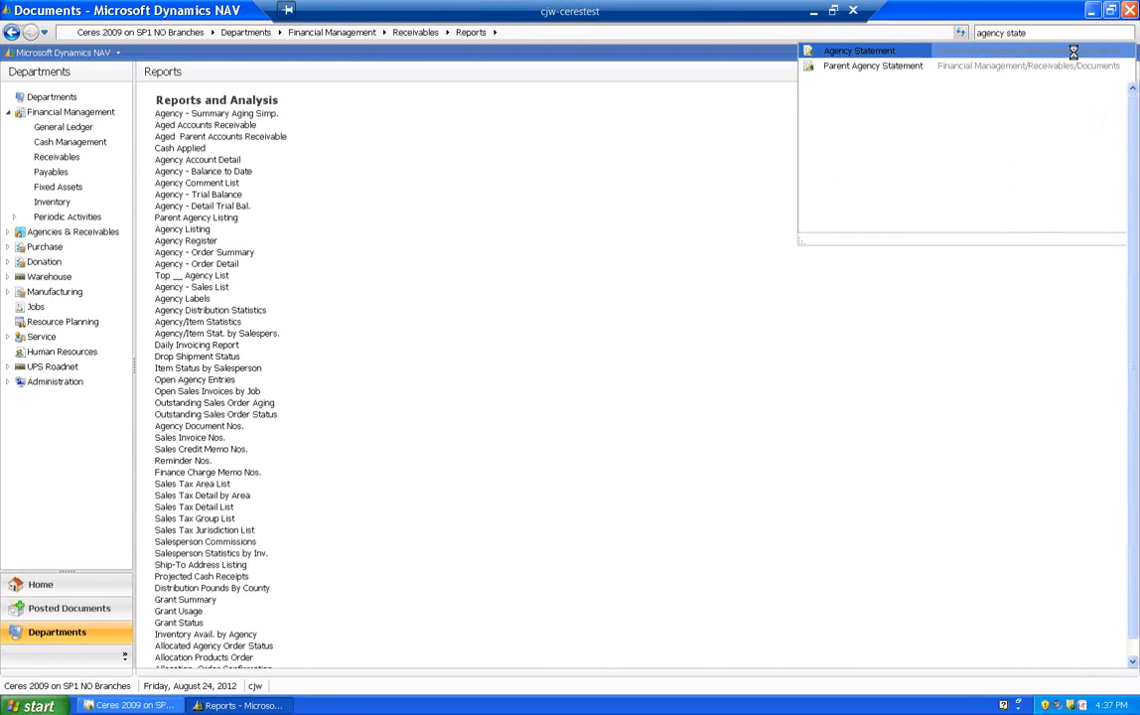
click(1071, 49)
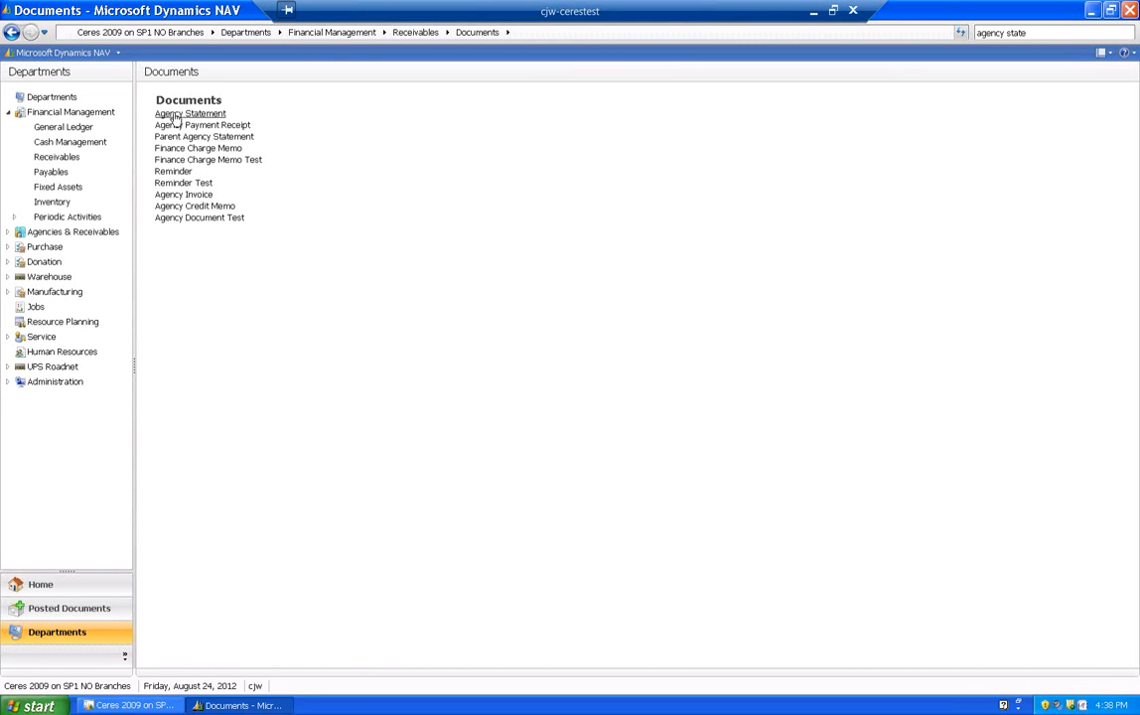
click(175, 115)
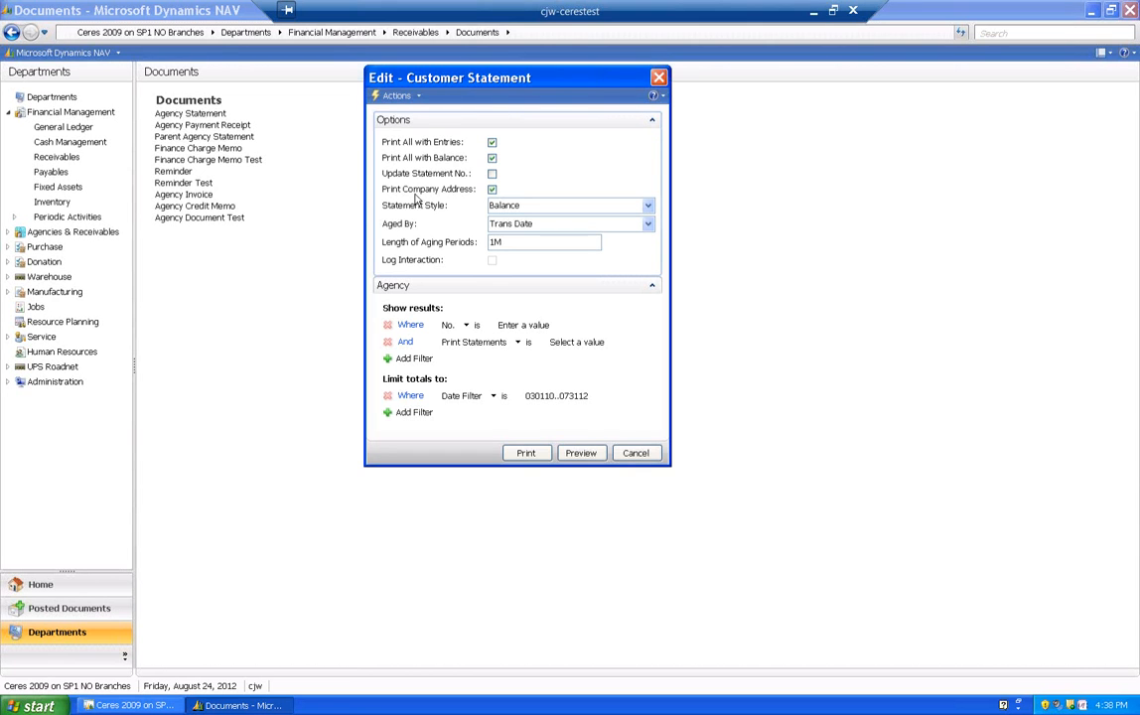
- Disable Print All with Entries, keep Print All with Balance enabled, enable Update Statement No., and try to preview the statement
click(493, 158)
click(492, 143)
click(491, 158)
click(492, 174)
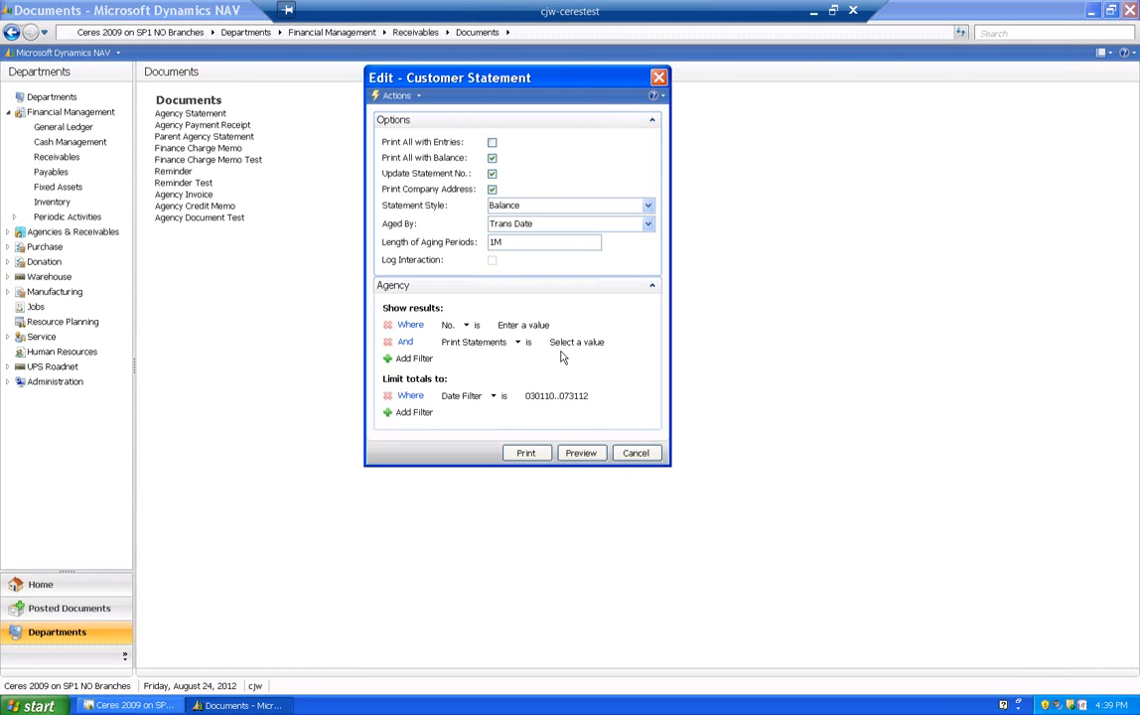
click(580, 453)
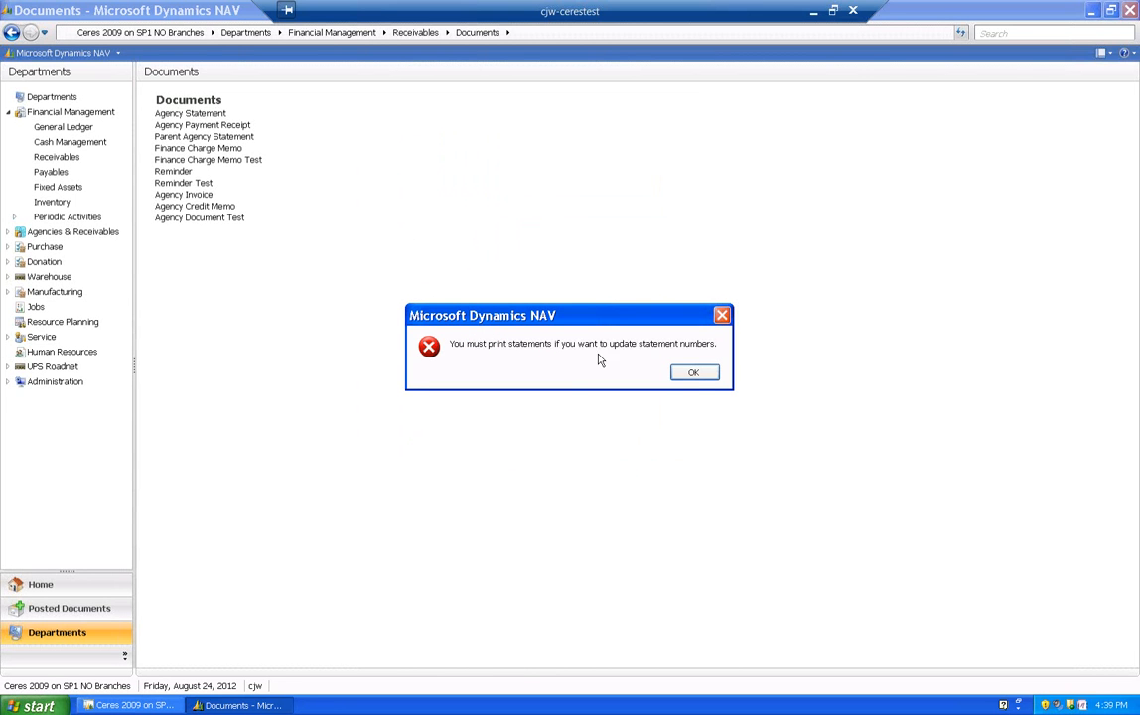
click(695, 374)
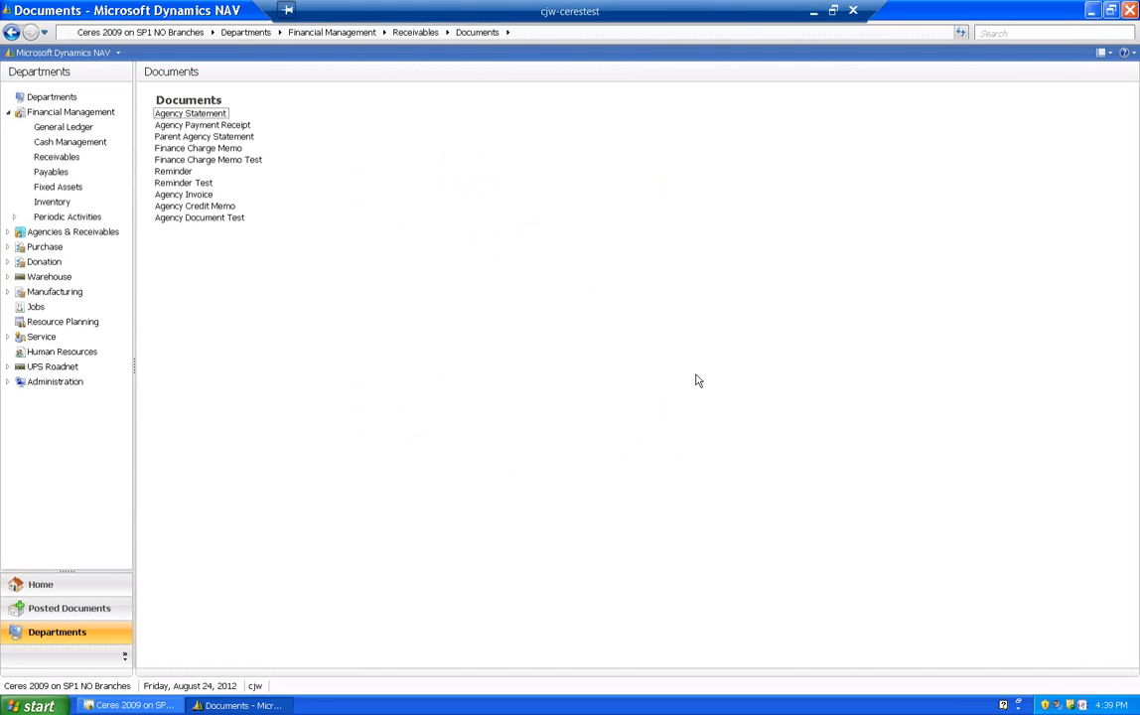
- Reopen the Agency Statement options, disable Update Statement No., and switch Statement Style to Open Item and back to Balance
click(220, 116)
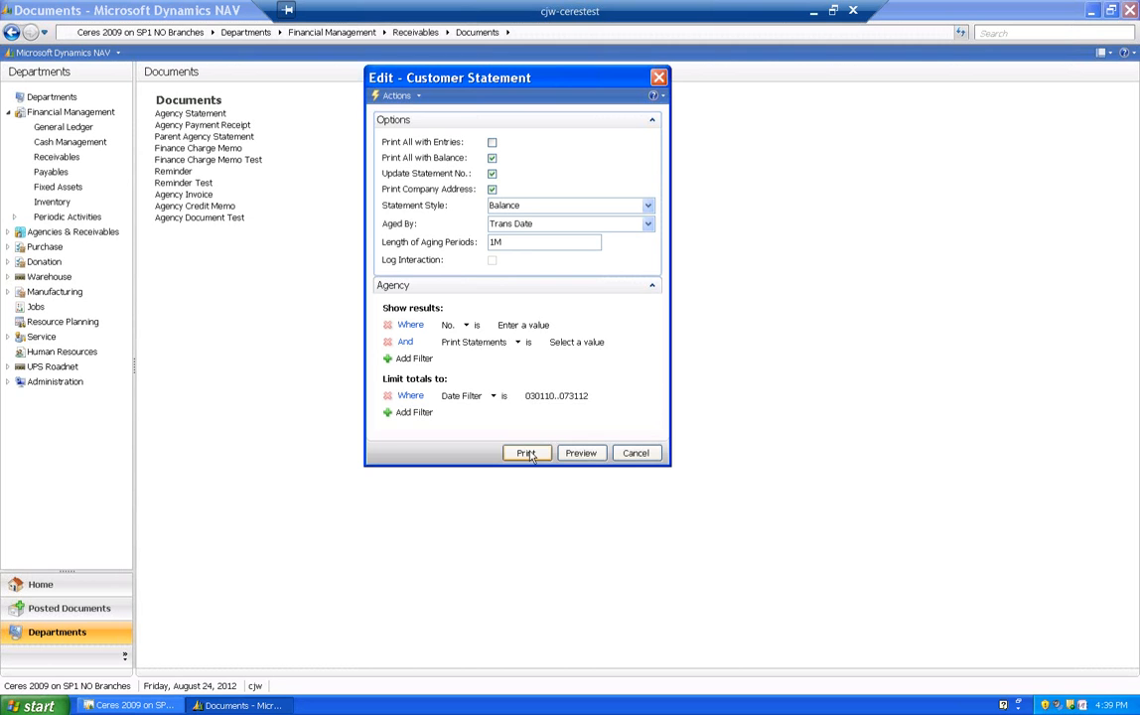
click(492, 175)
click(648, 205)
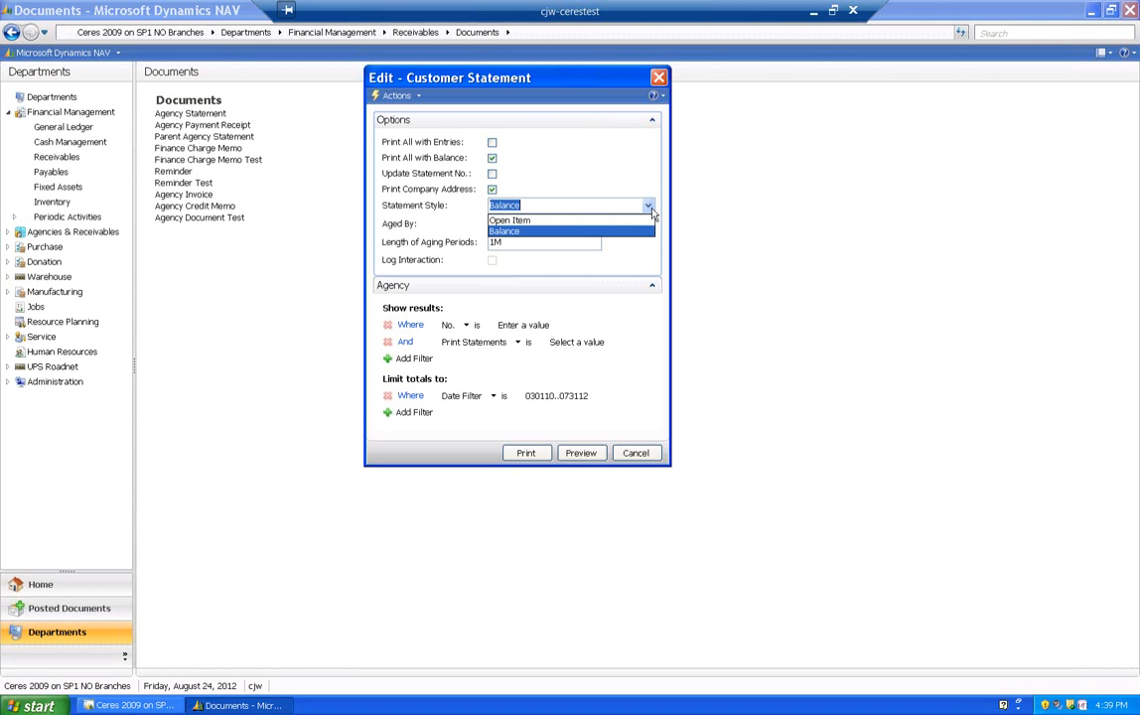
click(596, 220)
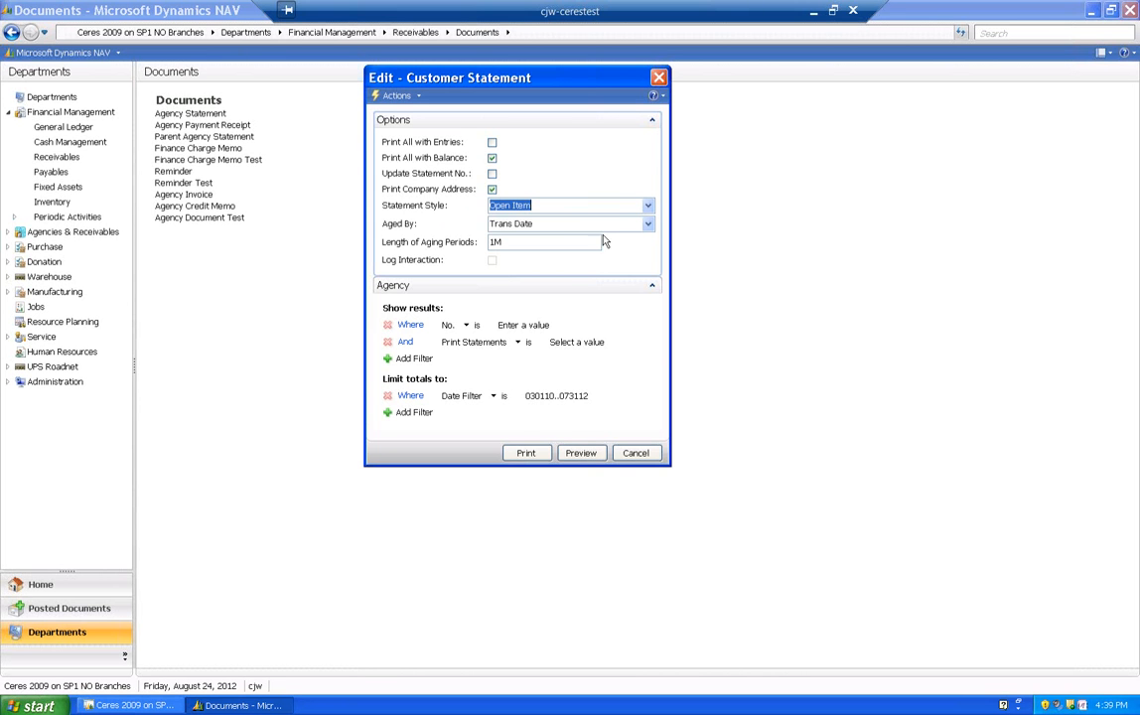
click(647, 207)
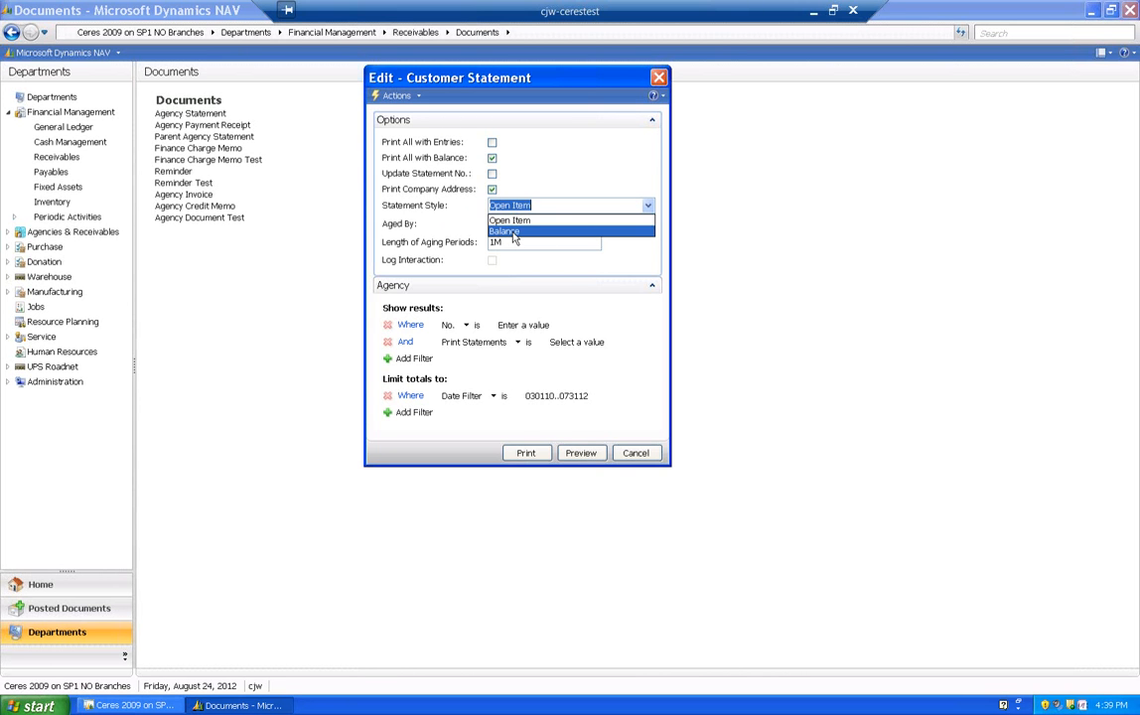
click(514, 232)
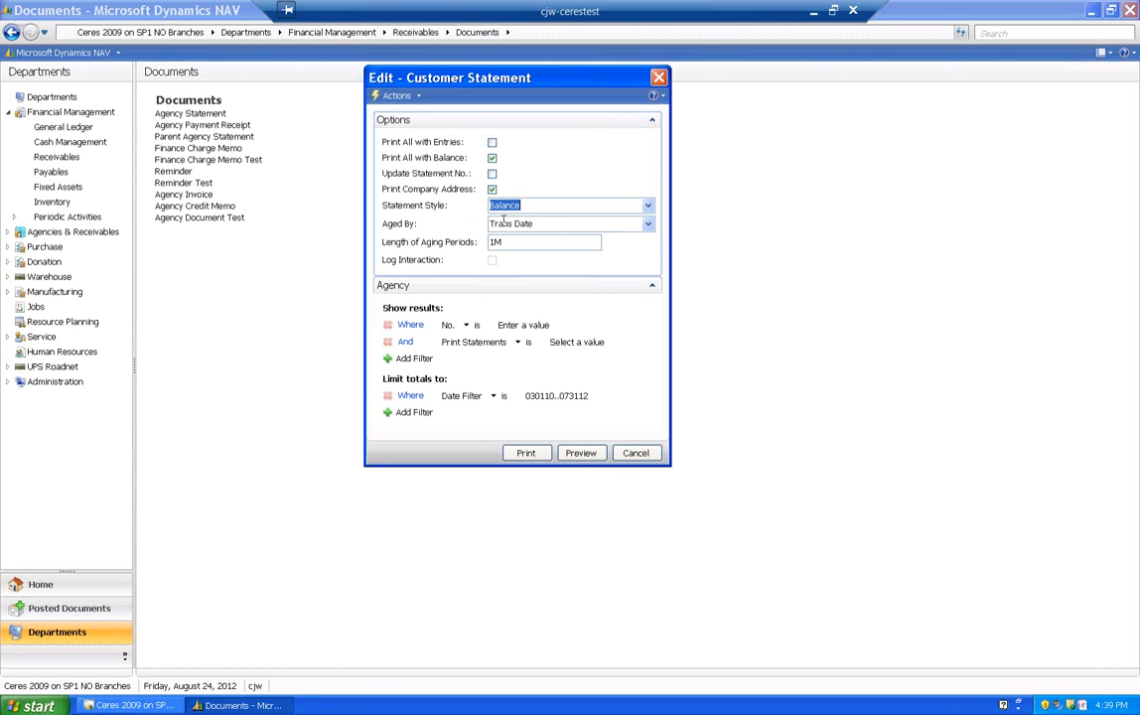
- Set the statement's Aged By option to Due Date, check the aging period length, and cancel the statement options
click(649, 227)
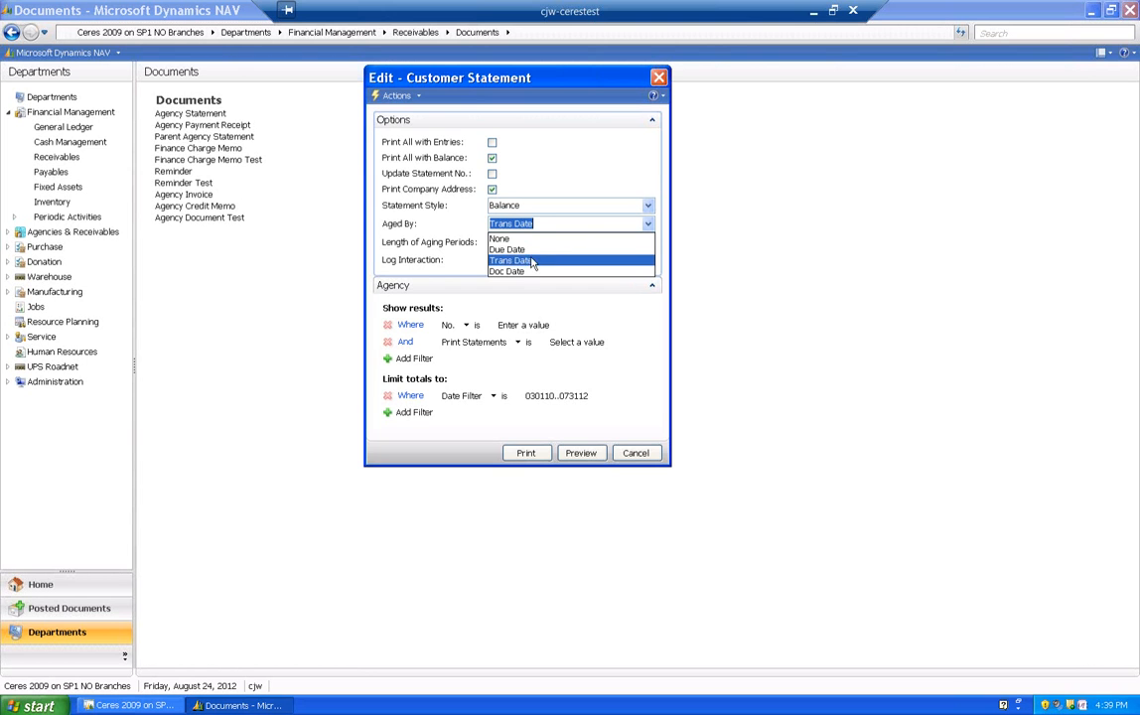
click(560, 225)
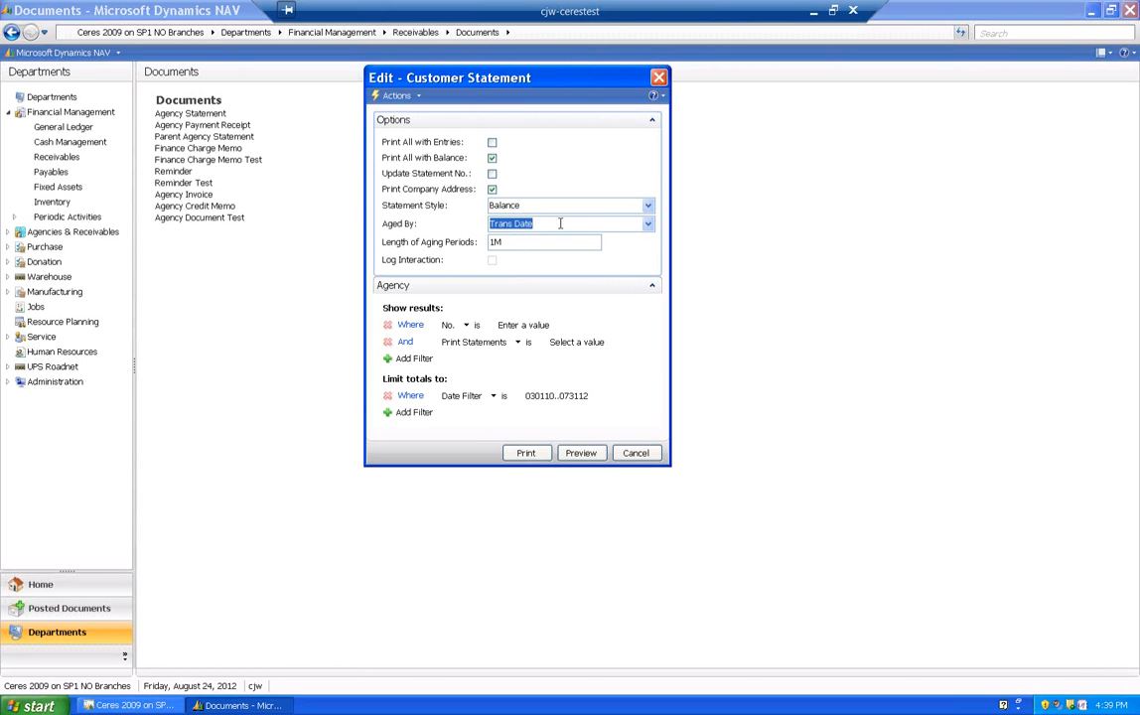
click(647, 223)
click(508, 250)
click(501, 207)
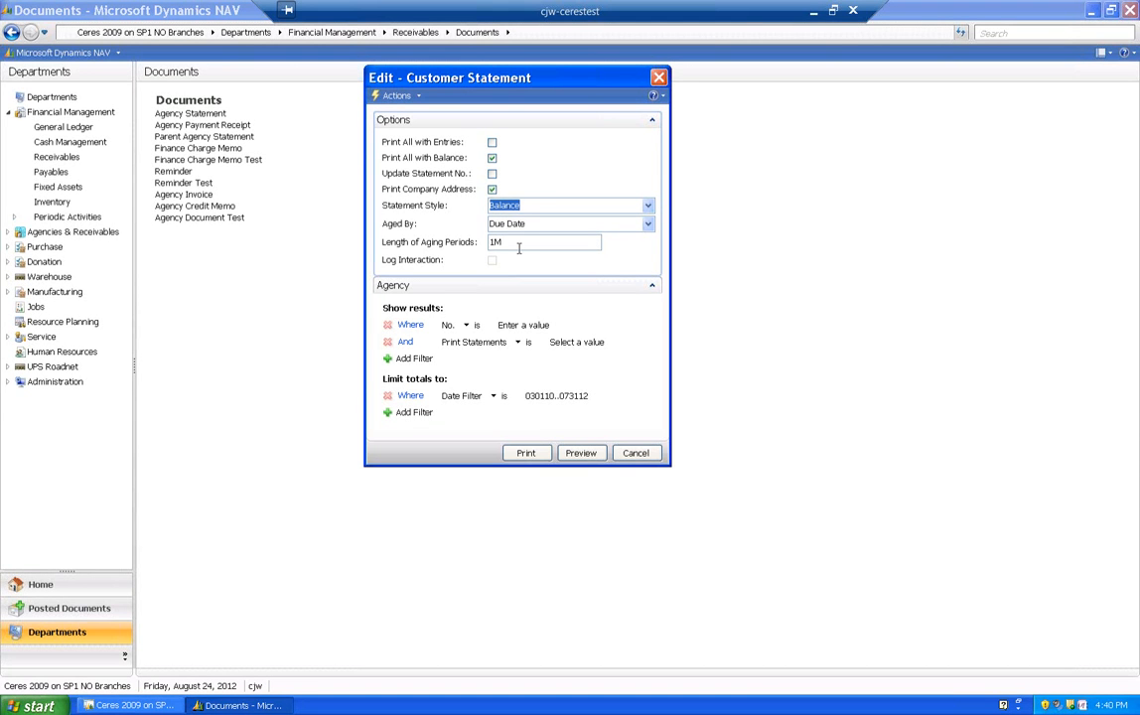
click(523, 248)
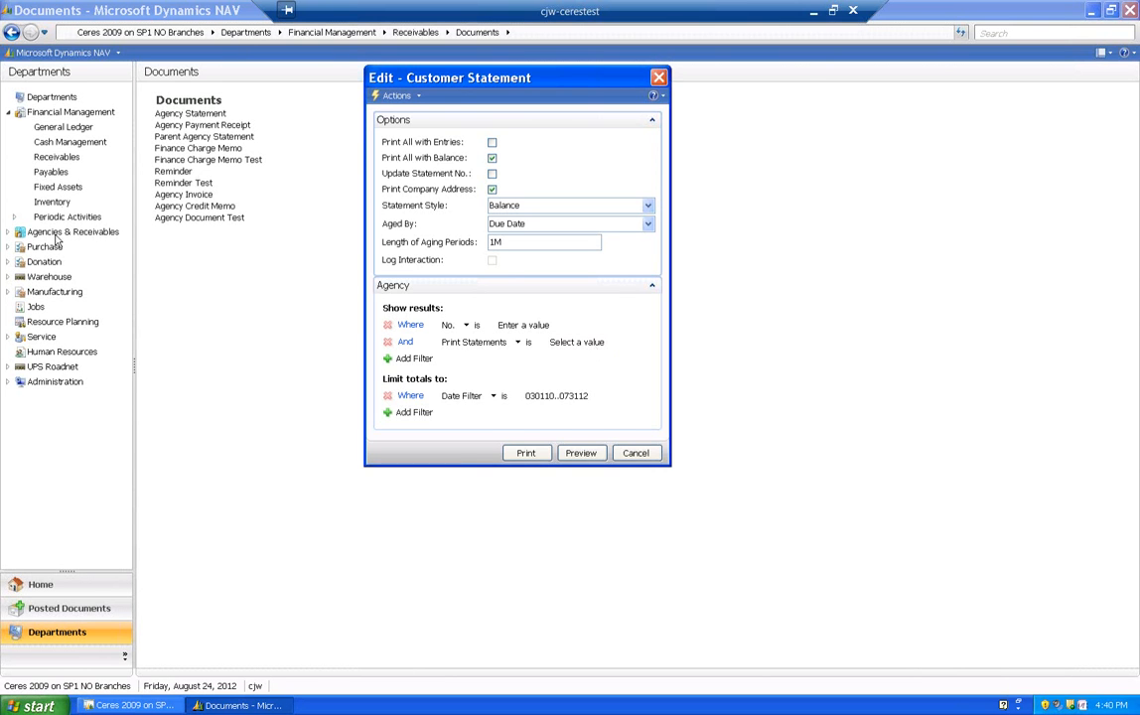
click(635, 453)
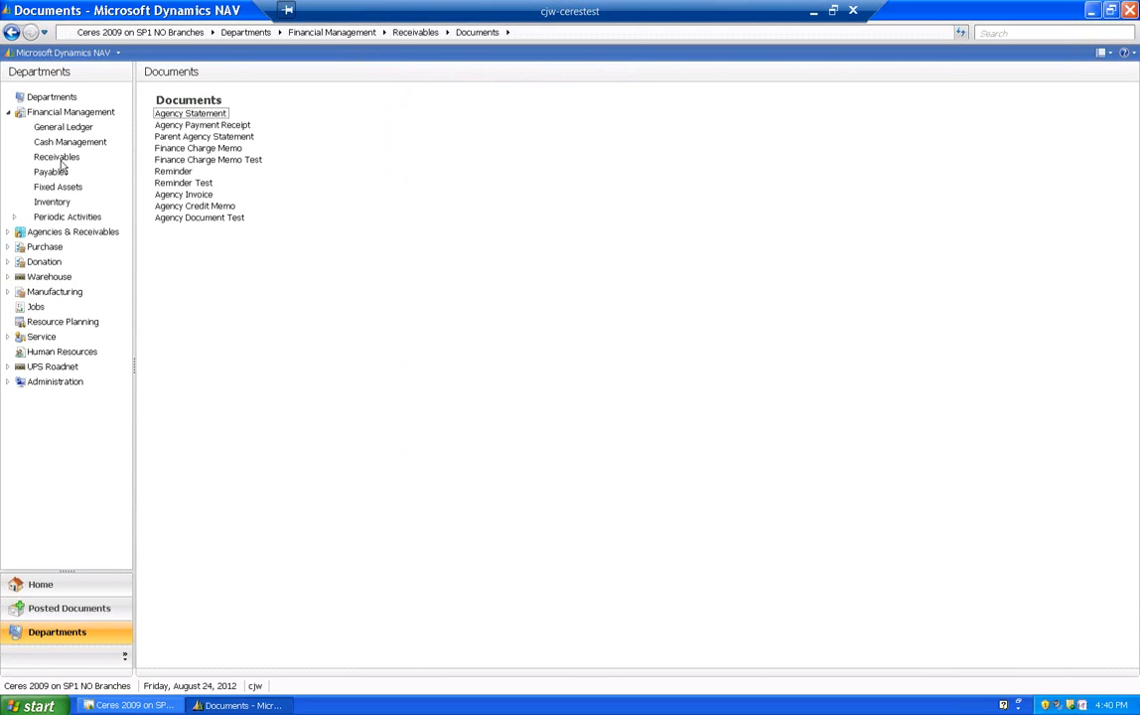
- Go to the Agencies list under Agency Relations and open the agency card of My Test Agency for editing
click(55, 235)
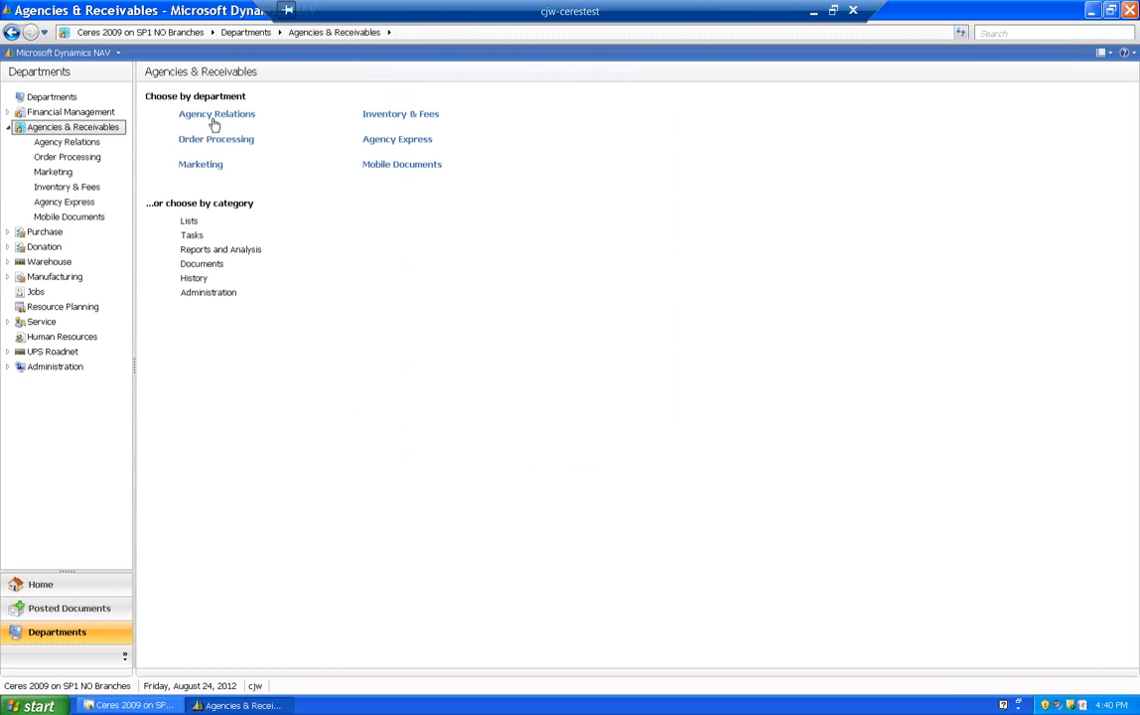
click(215, 117)
click(167, 136)
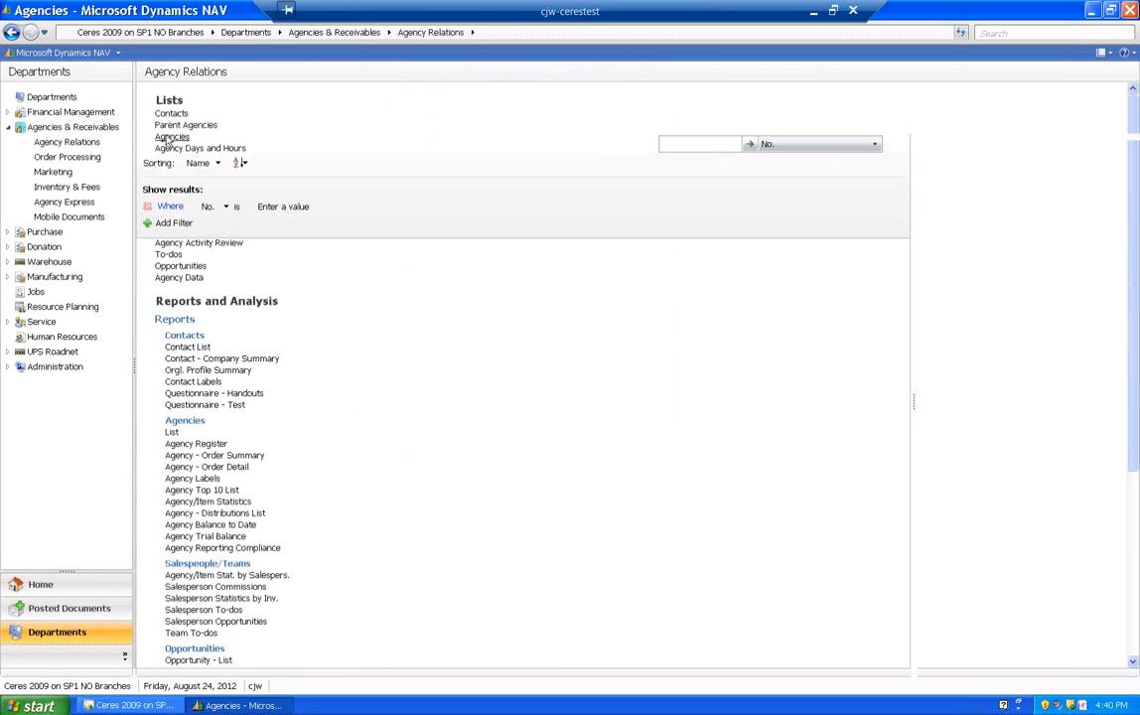
right_click(196, 341)
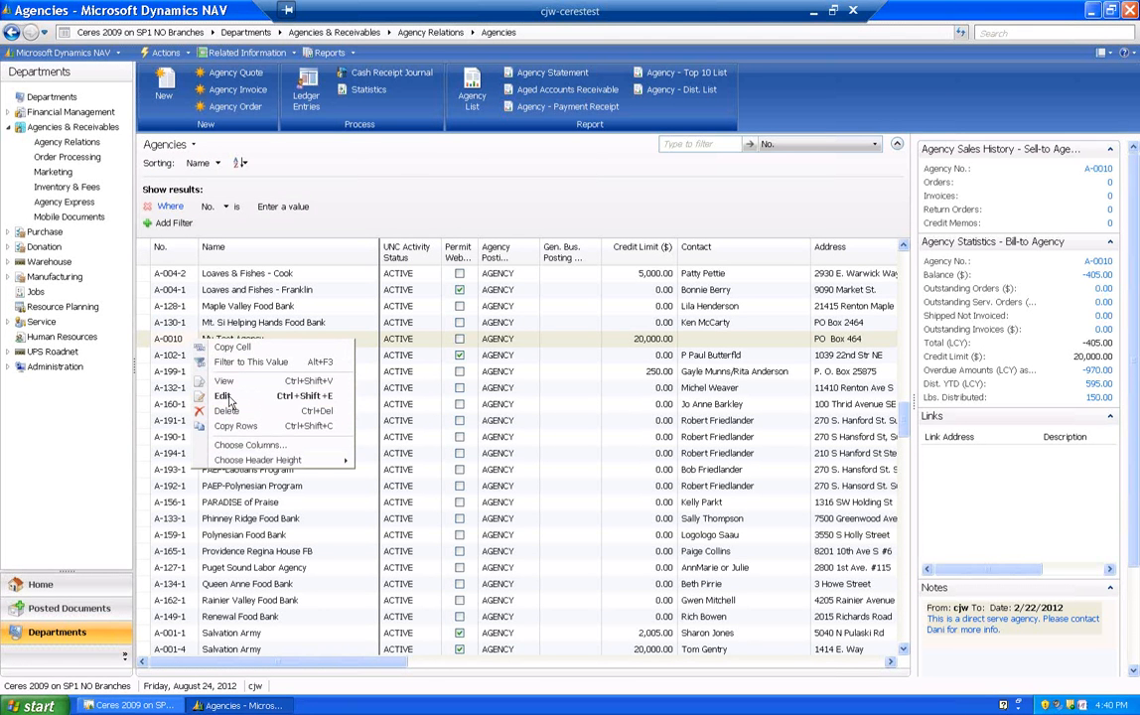
click(222, 397)
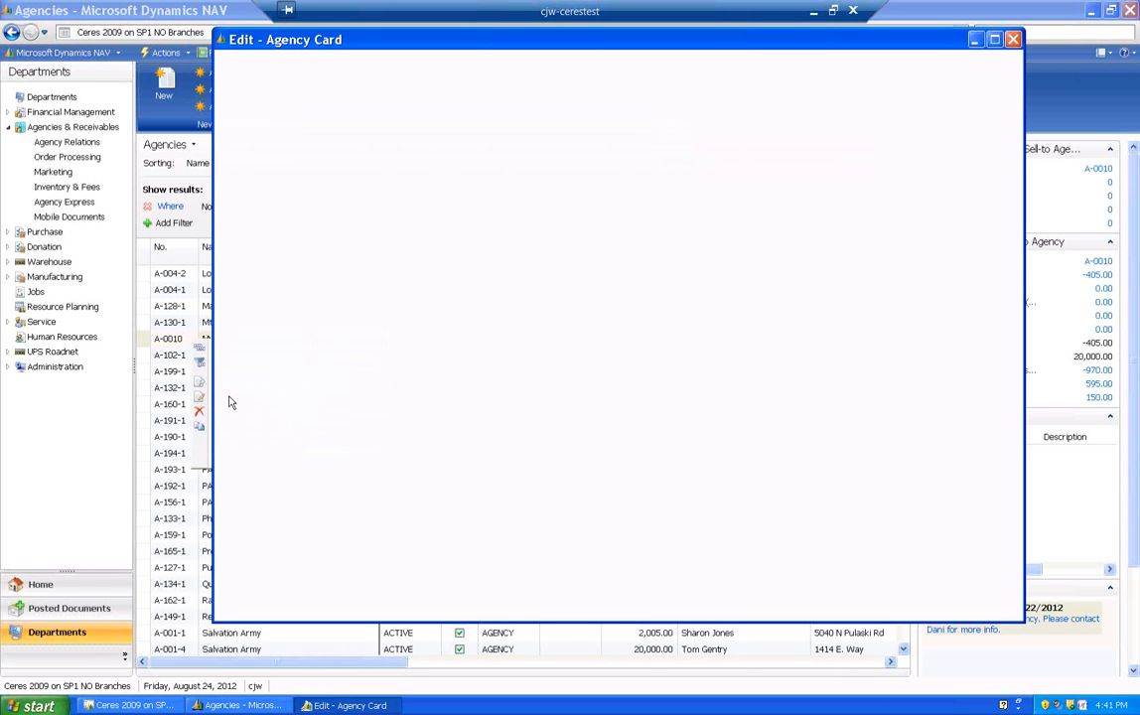
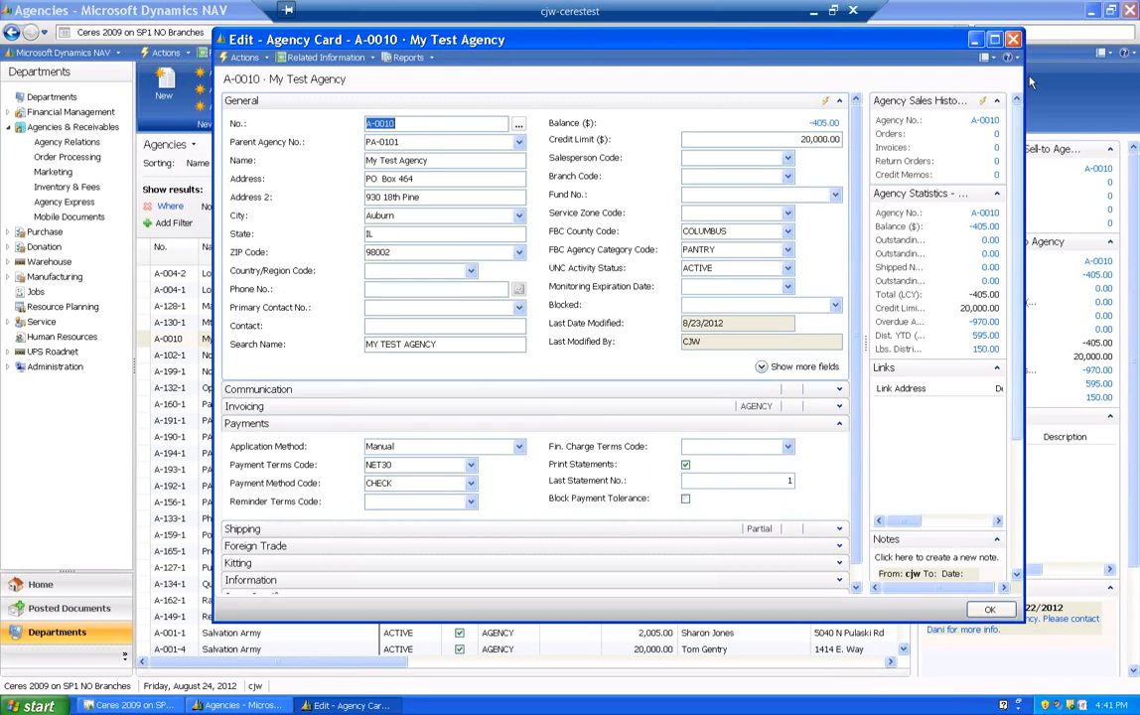
- Close the agency card, search for "agency sta", and open the Agency Statement report from the Receivables documents
click(989, 608)
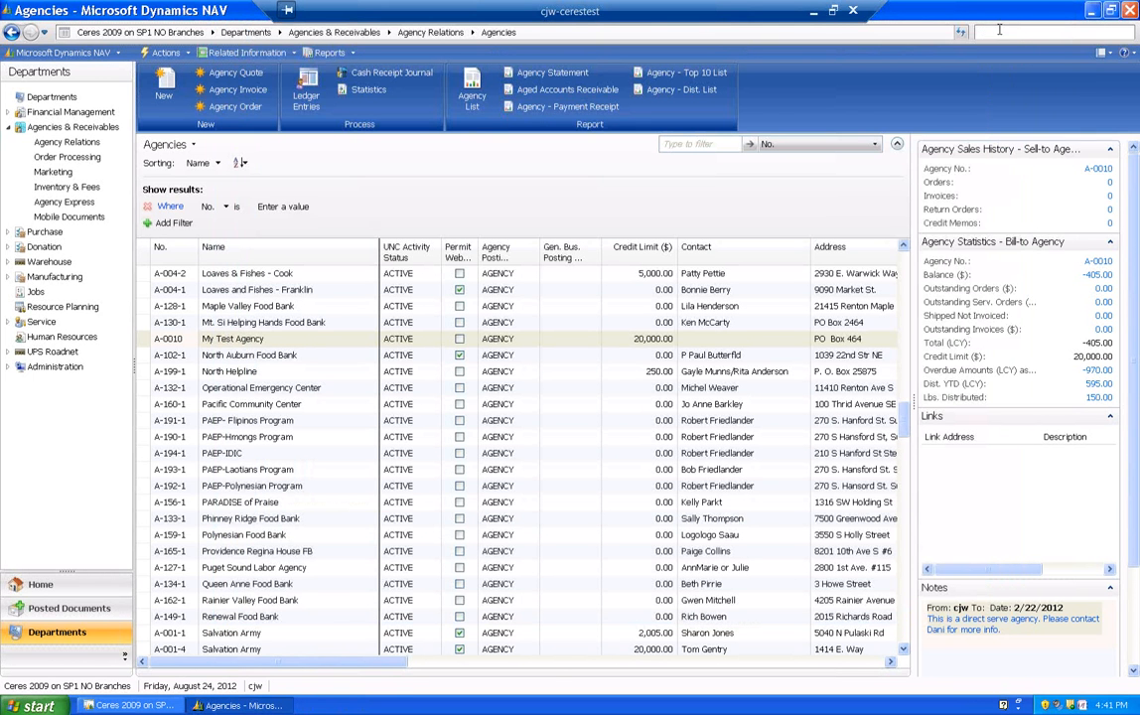
click(1000, 32)
text(agency st)
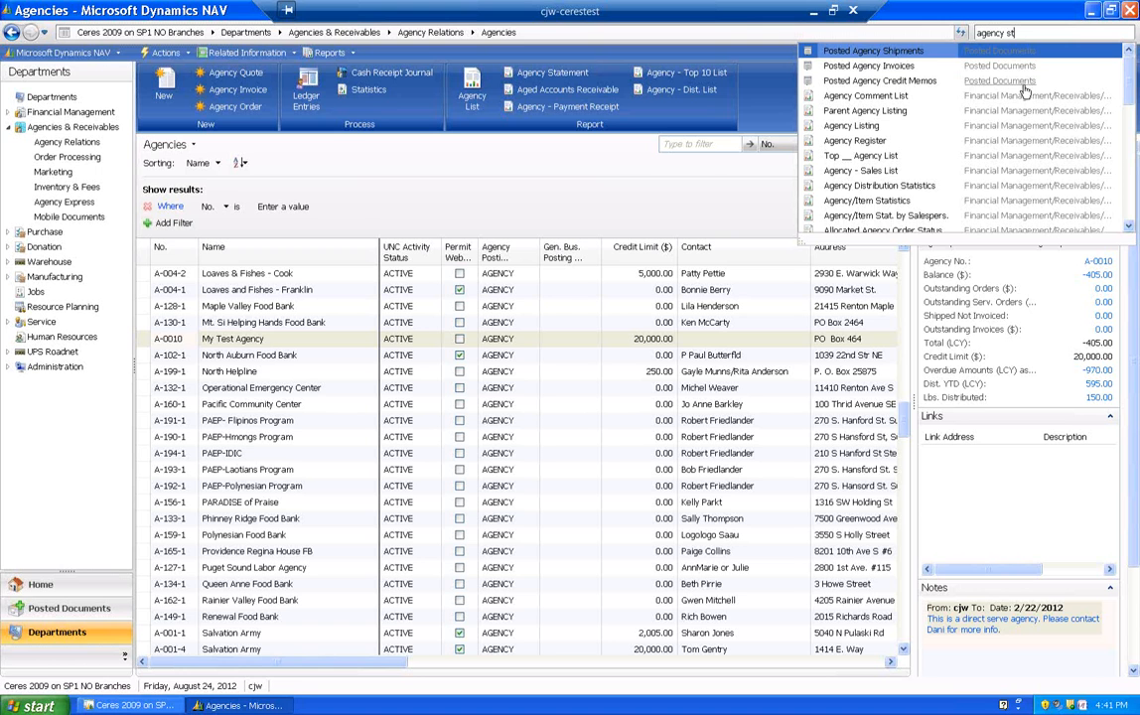
text(a)
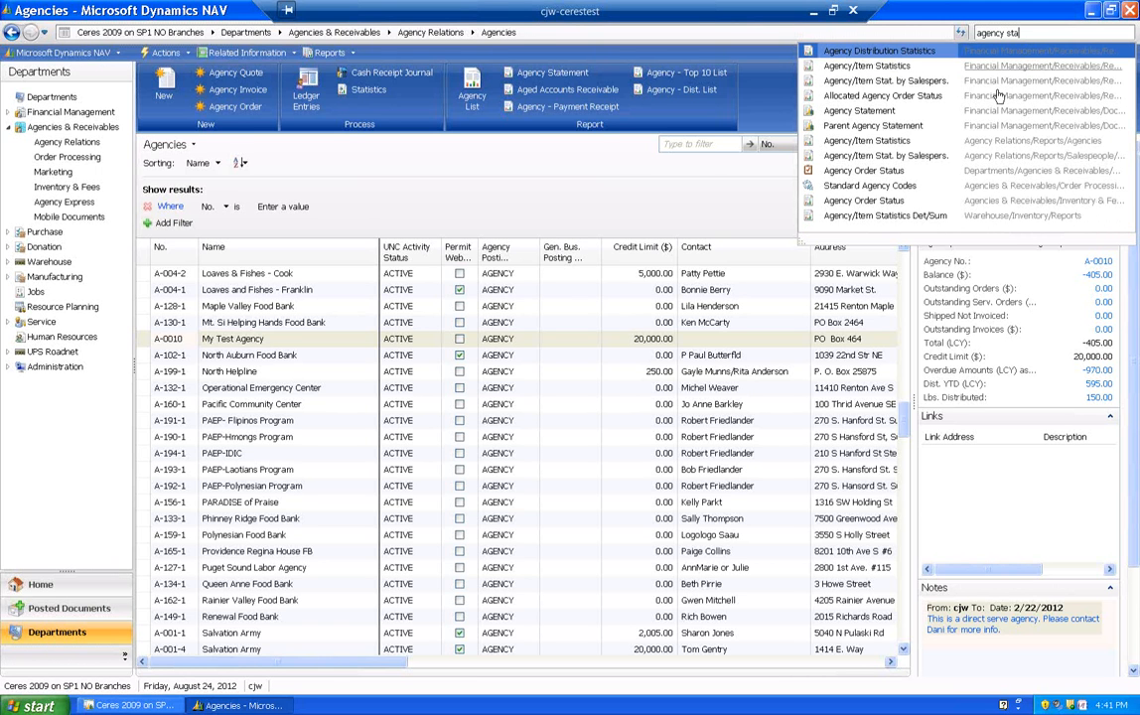
click(1003, 124)
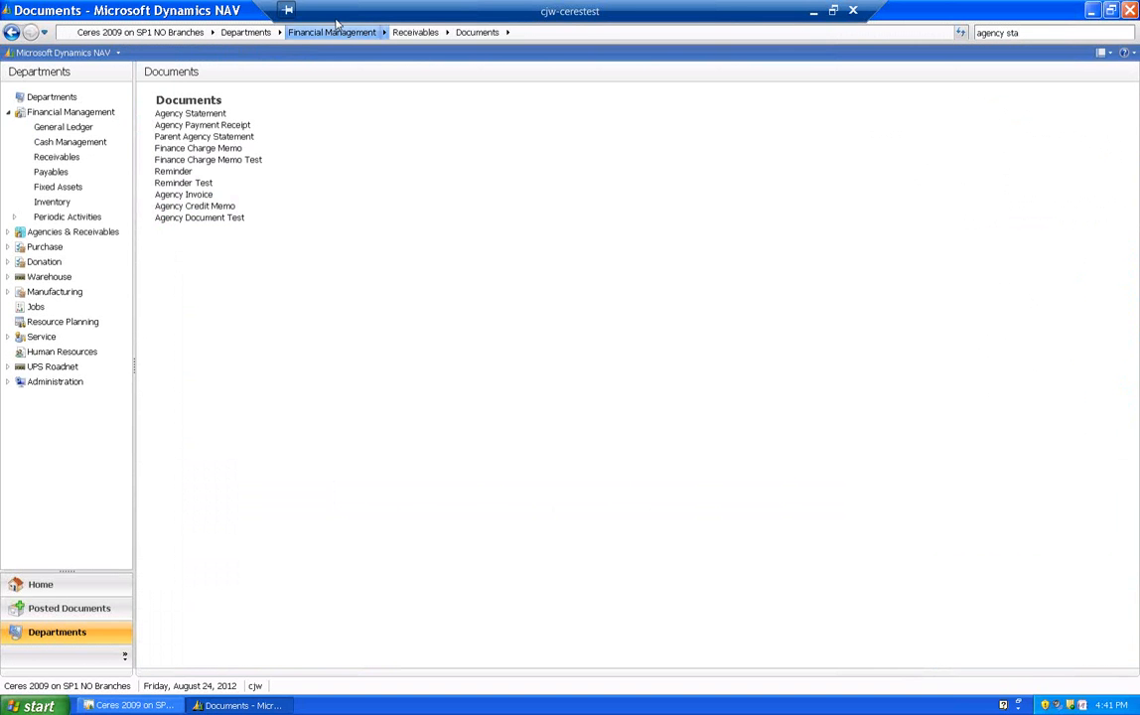
click(197, 115)
- Set the Print Statements filter in the Agency section of the statement options to Yes
click(576, 341)
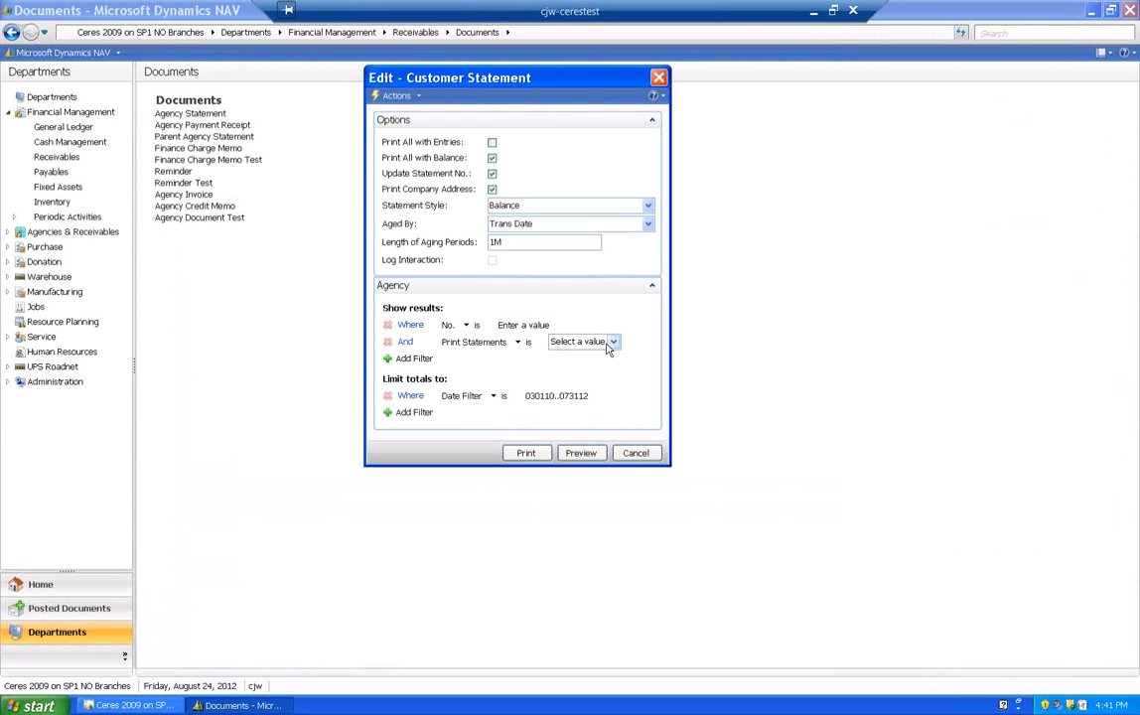
click(613, 341)
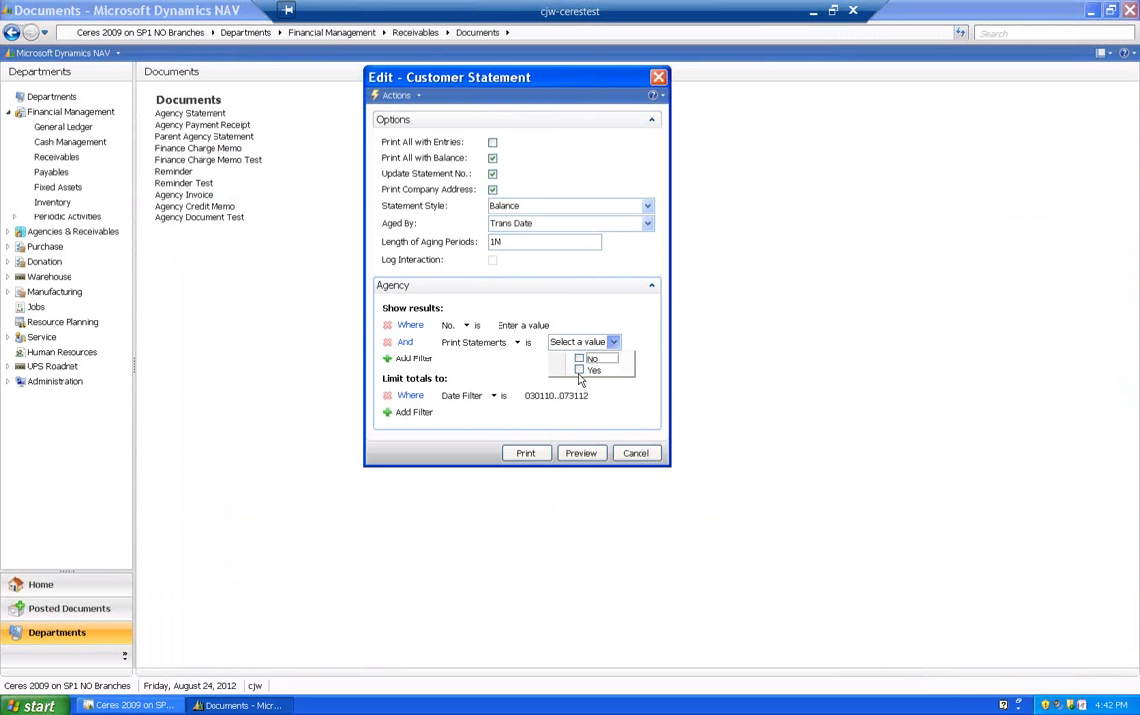
click(579, 371)
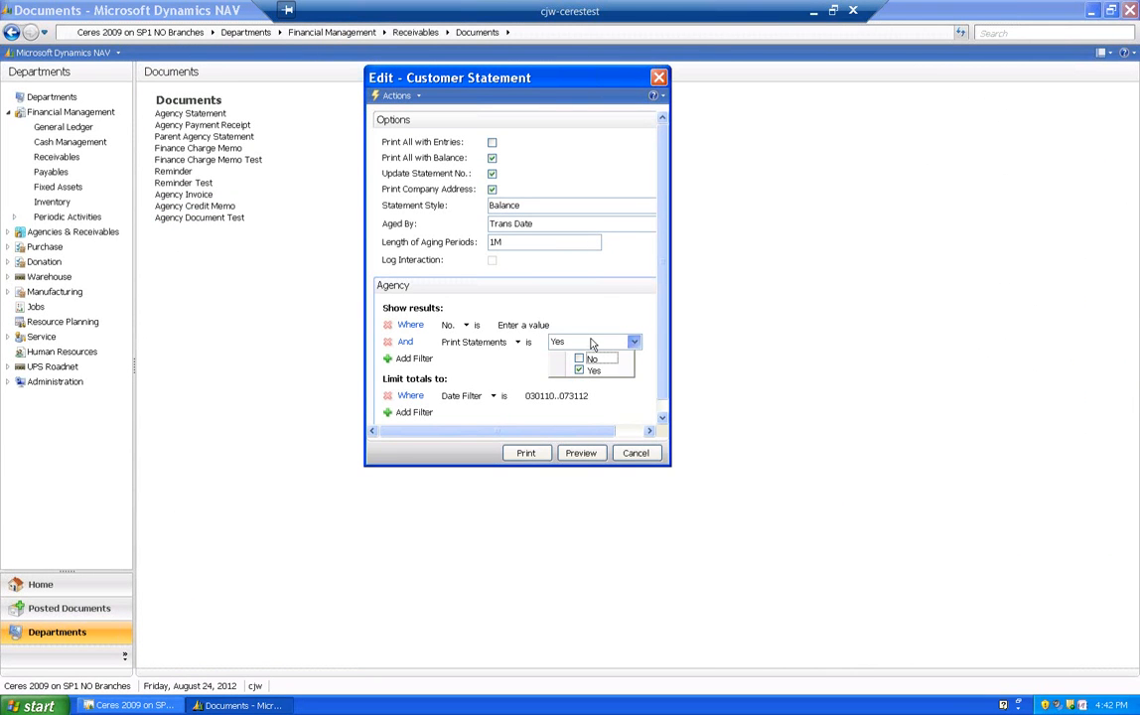
click(591, 342)
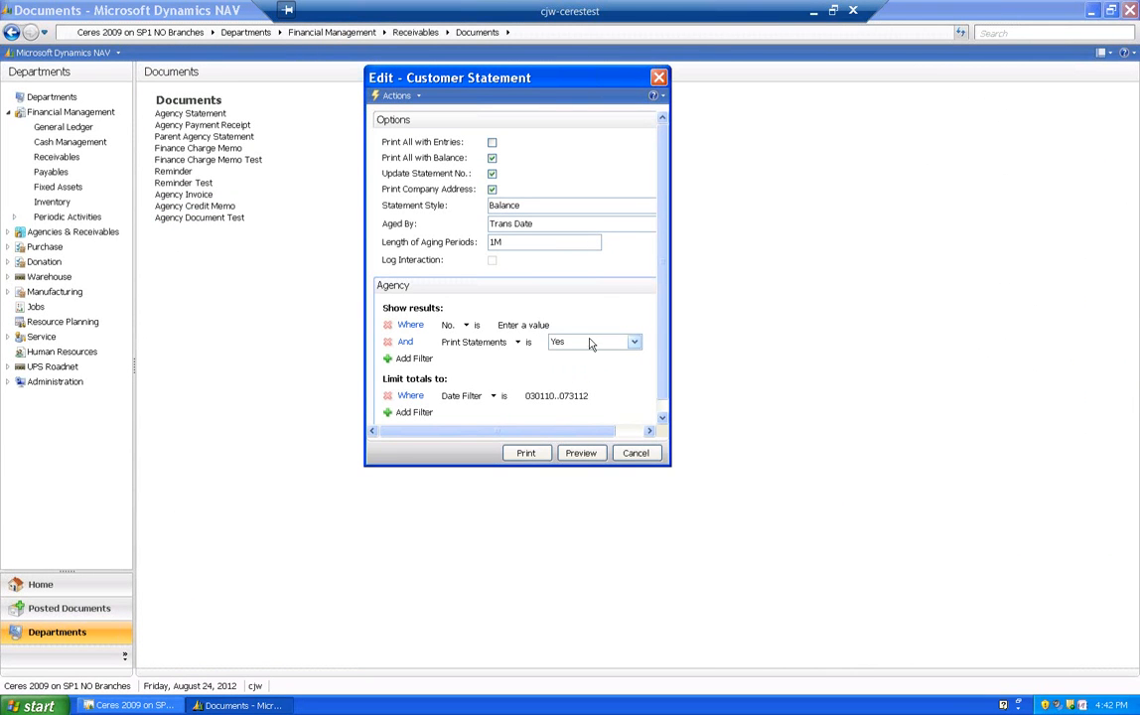
- Set the Date Filter that limits the statement totals to 010112..073112
click(581, 397)
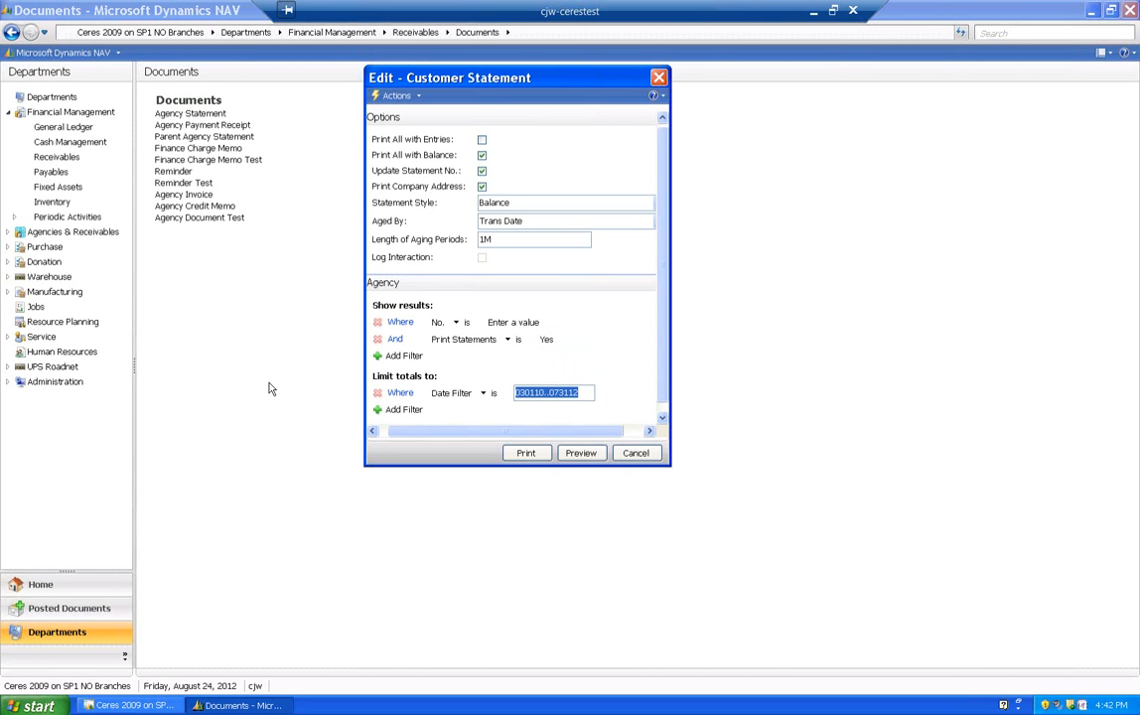
text(010112)
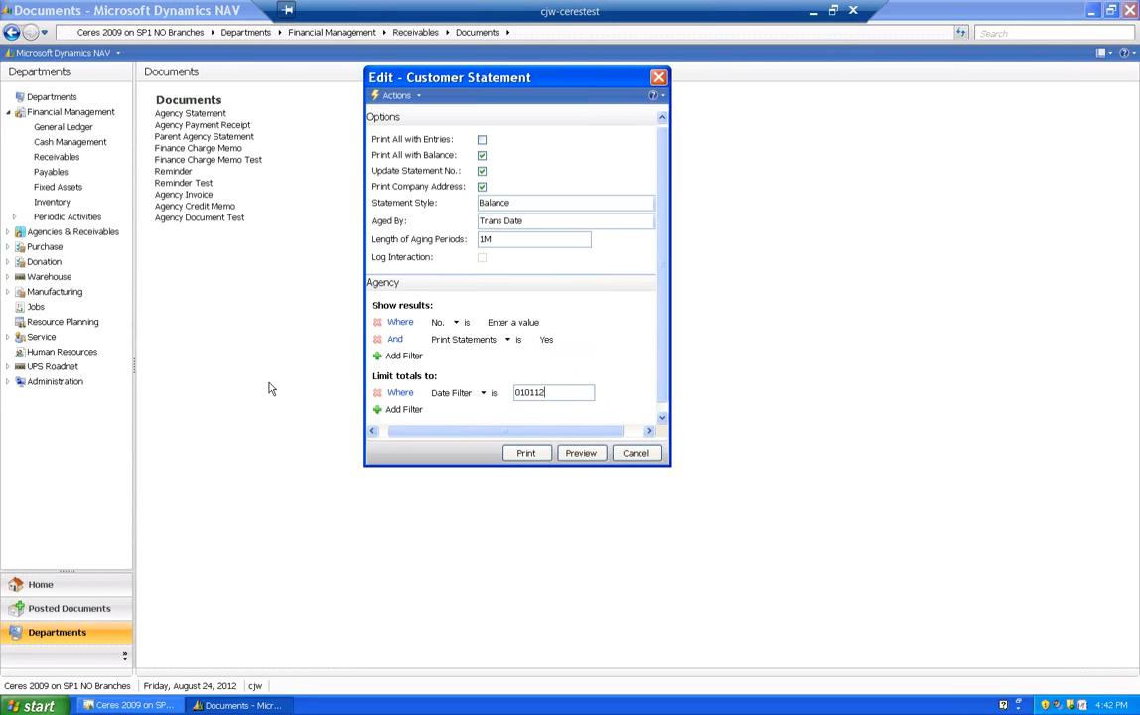
text(..073112)
key(Tab)
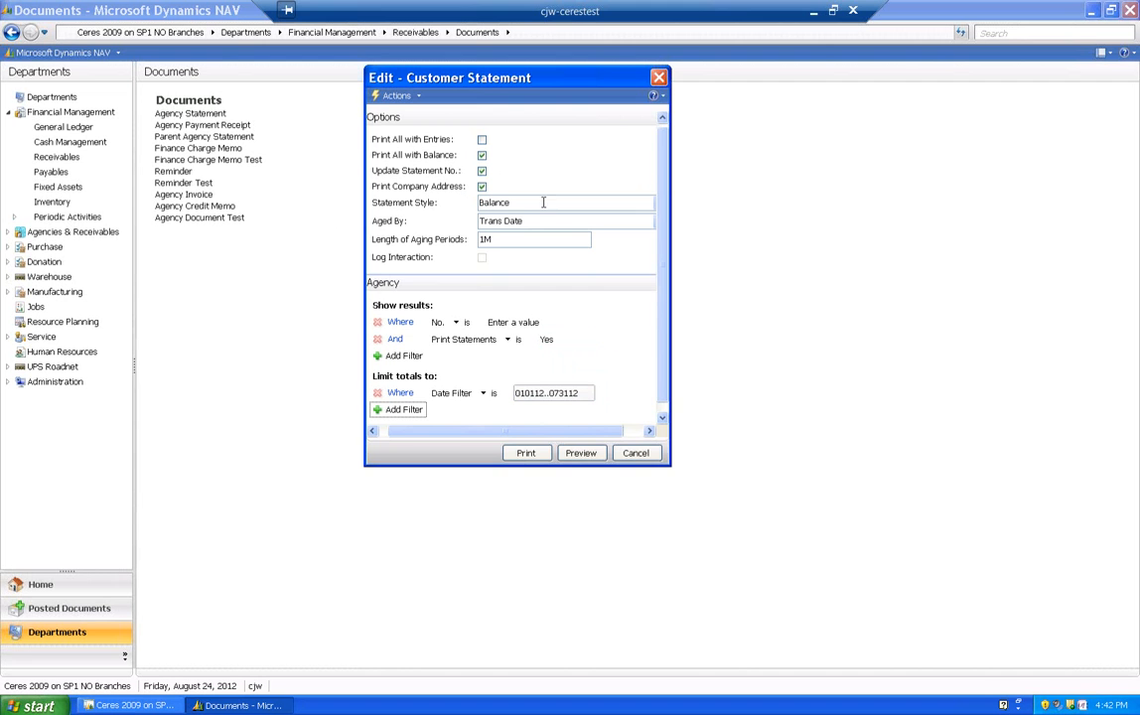
- Widen the statement options window, collapse and re-expand its Options and Agency sections, and try to preview the statement
drag(671, 177, 783, 211)
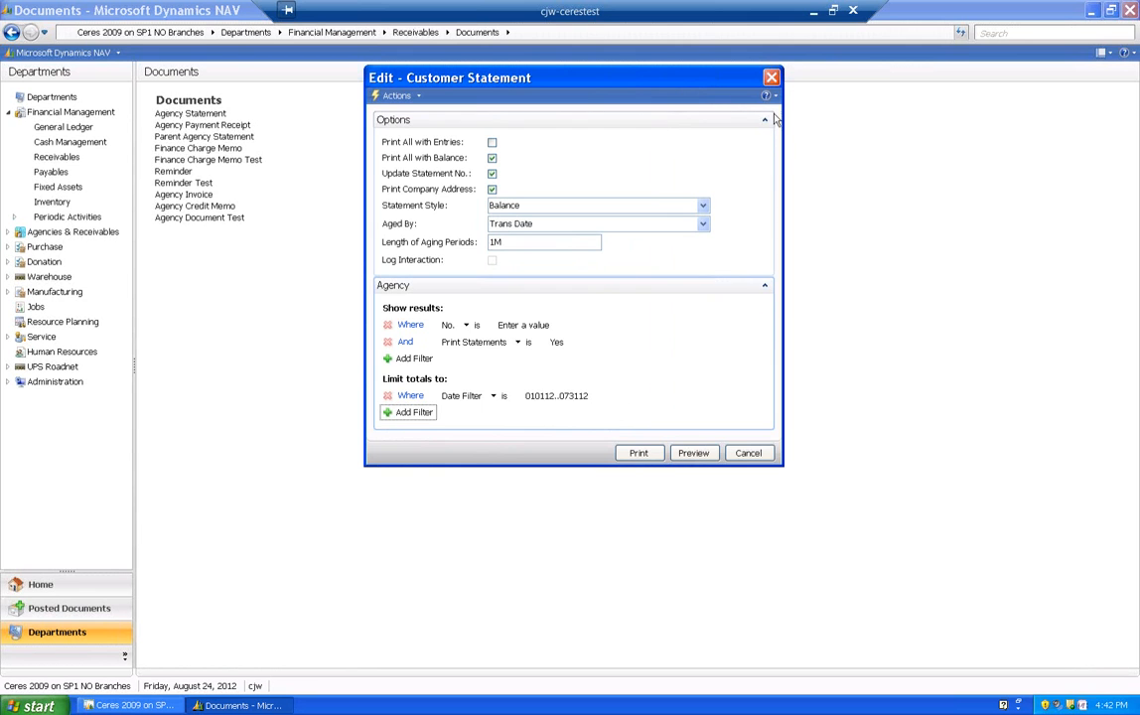
click(765, 285)
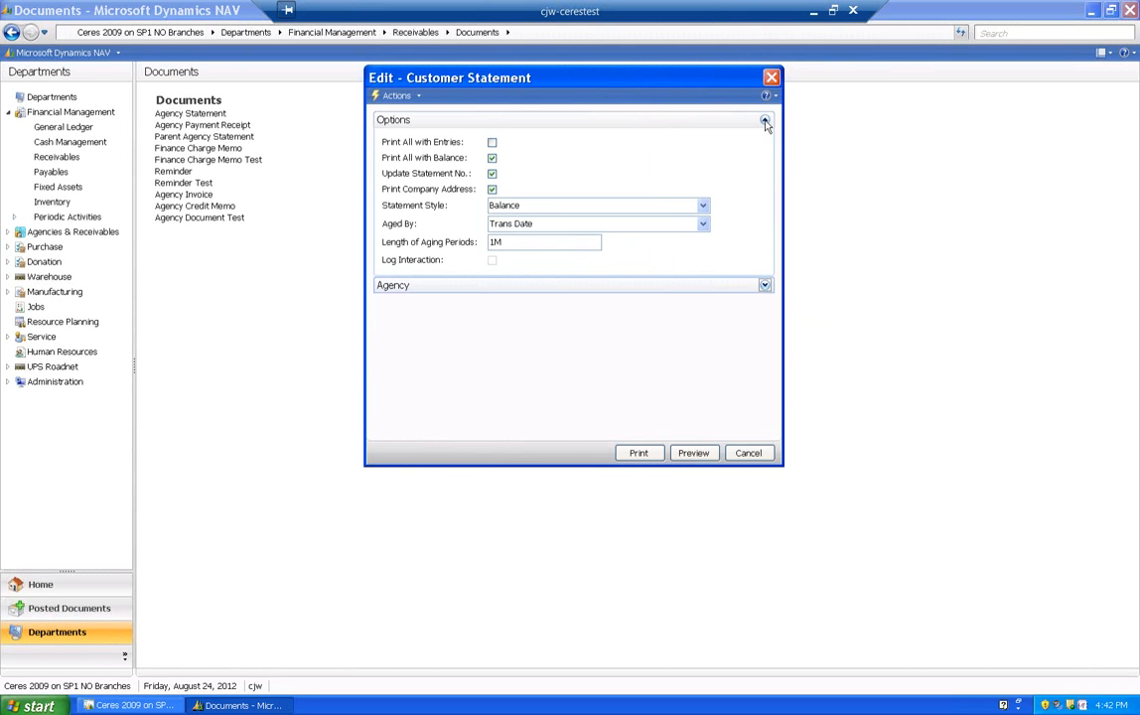
click(764, 119)
click(764, 119)
click(765, 285)
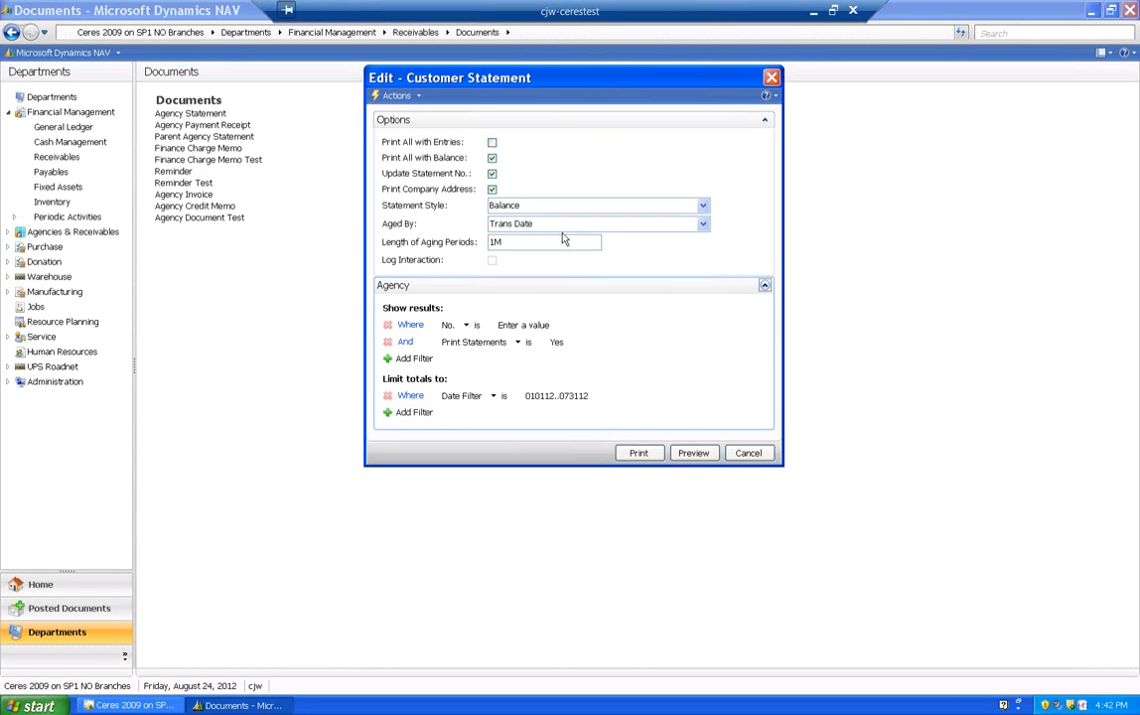
click(692, 452)
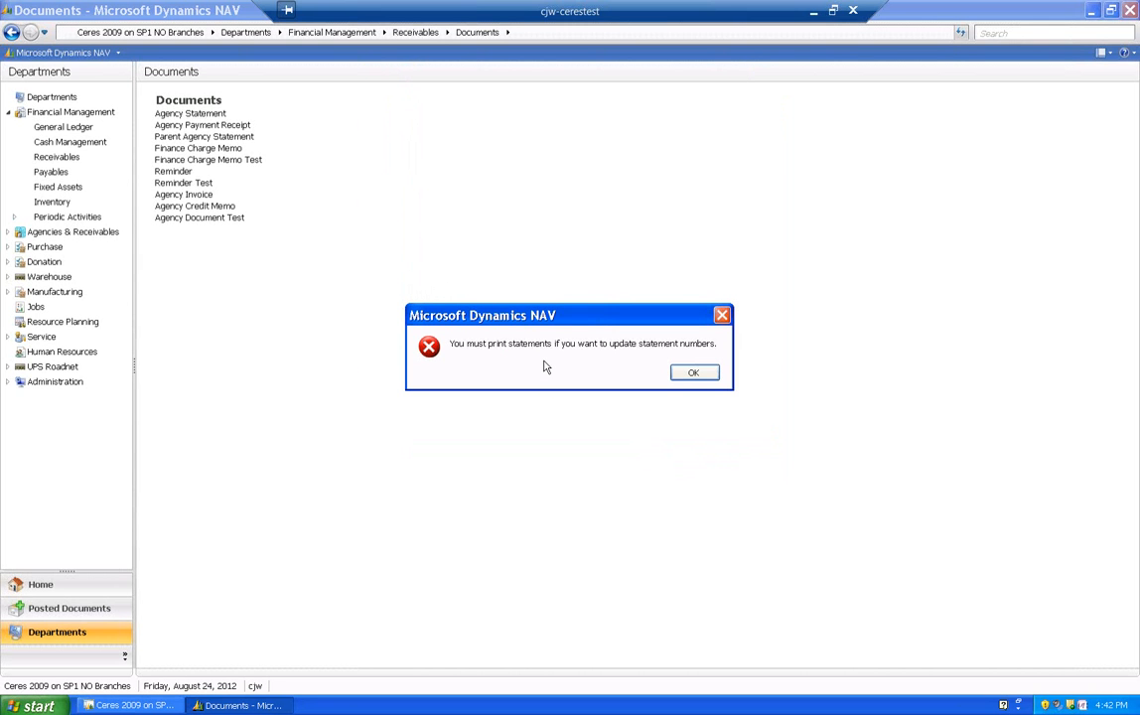
click(696, 378)
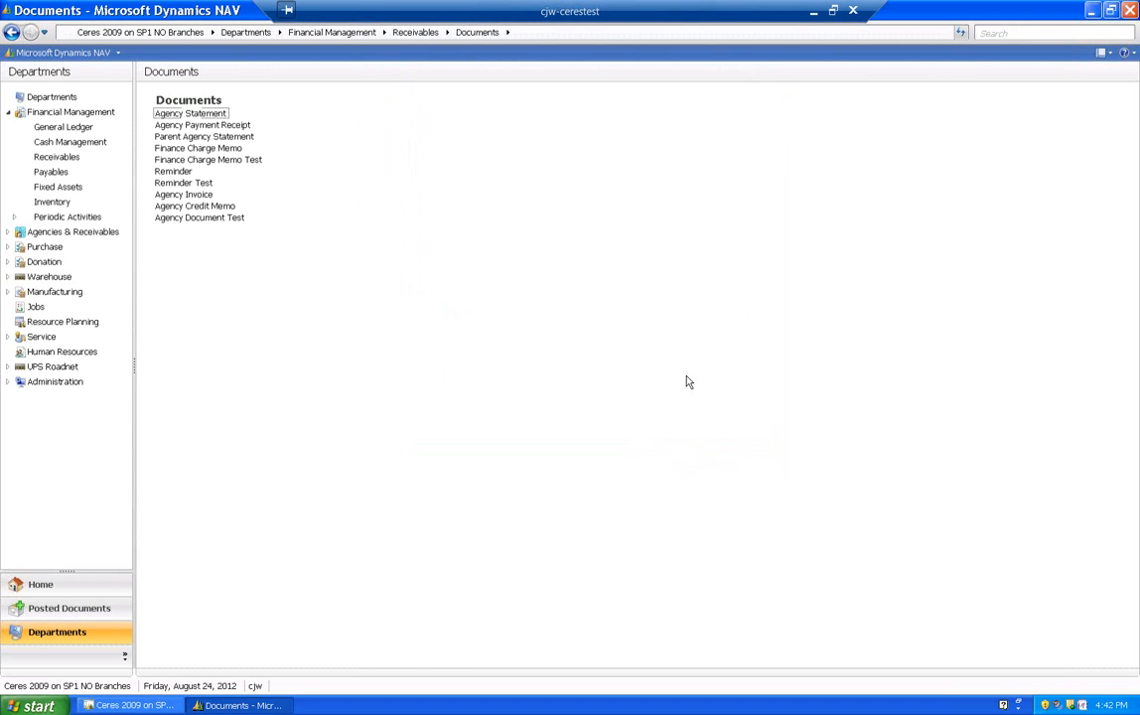
- Reopen the Agency Statement options, disable Update Statement No., and preview the statement
click(210, 116)
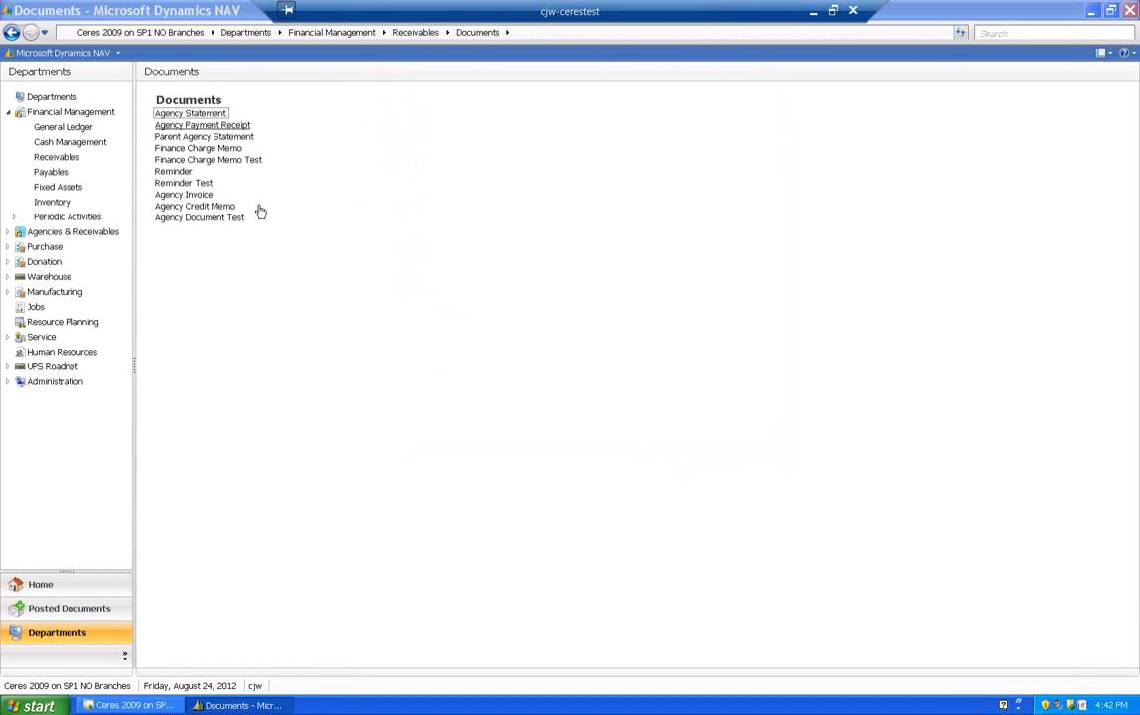
click(491, 174)
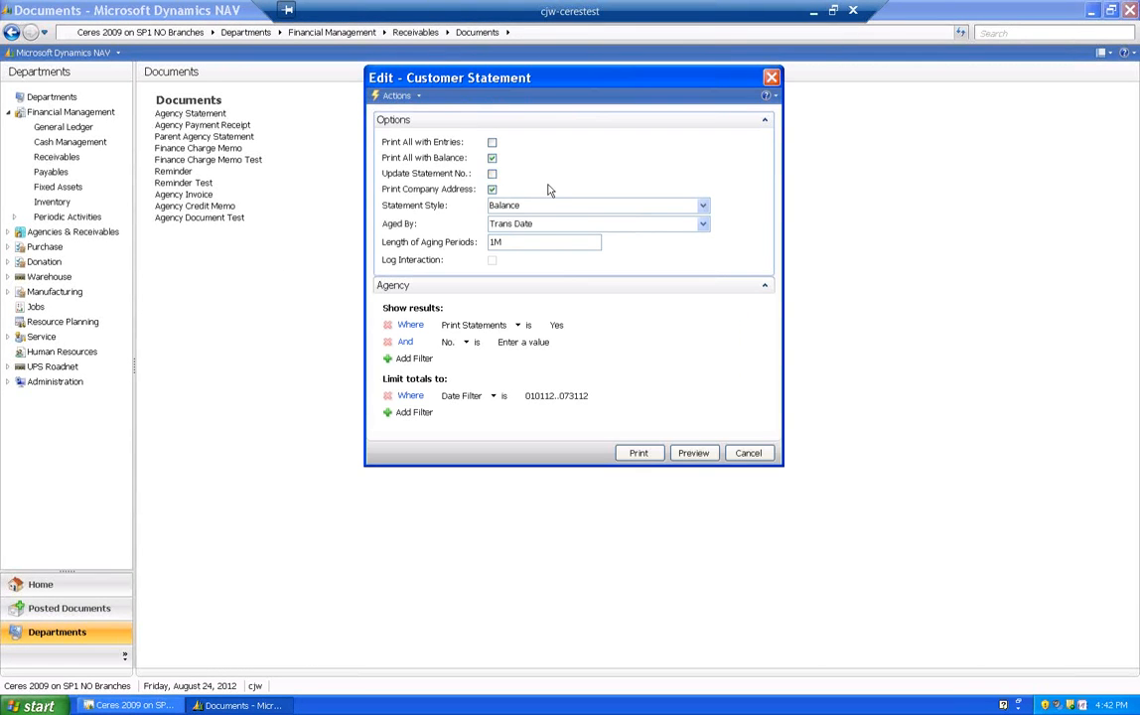
click(695, 457)
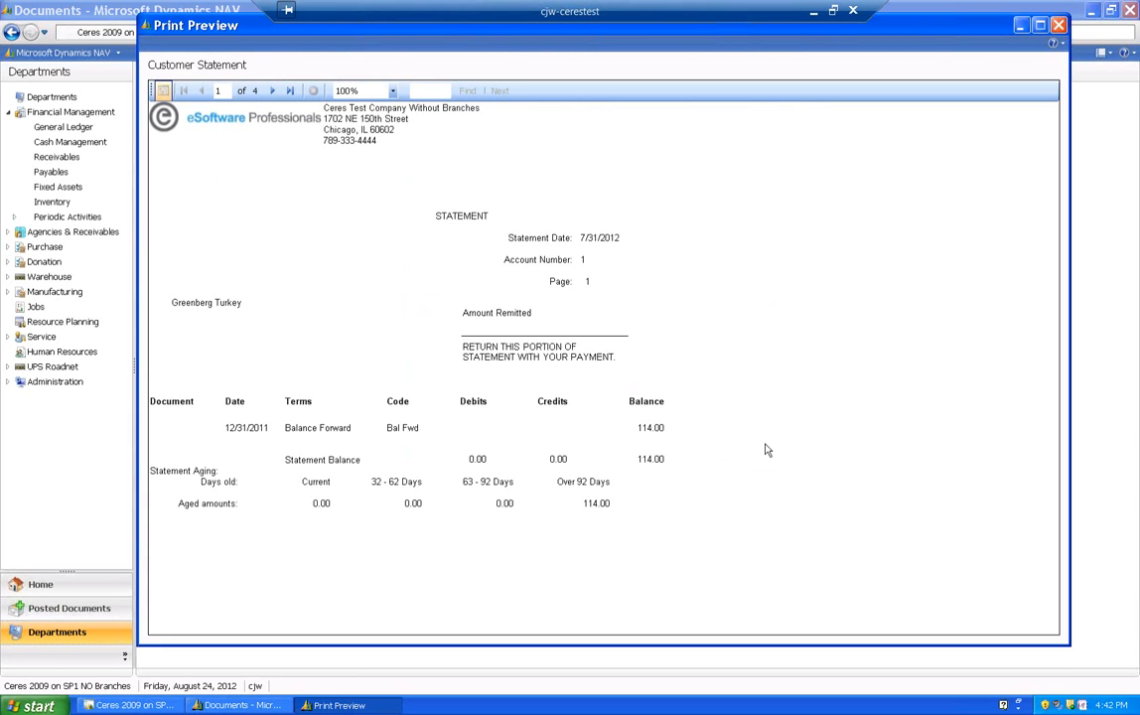
- Page through all four previewed statements, go back two pages, and close the preview
click(273, 92)
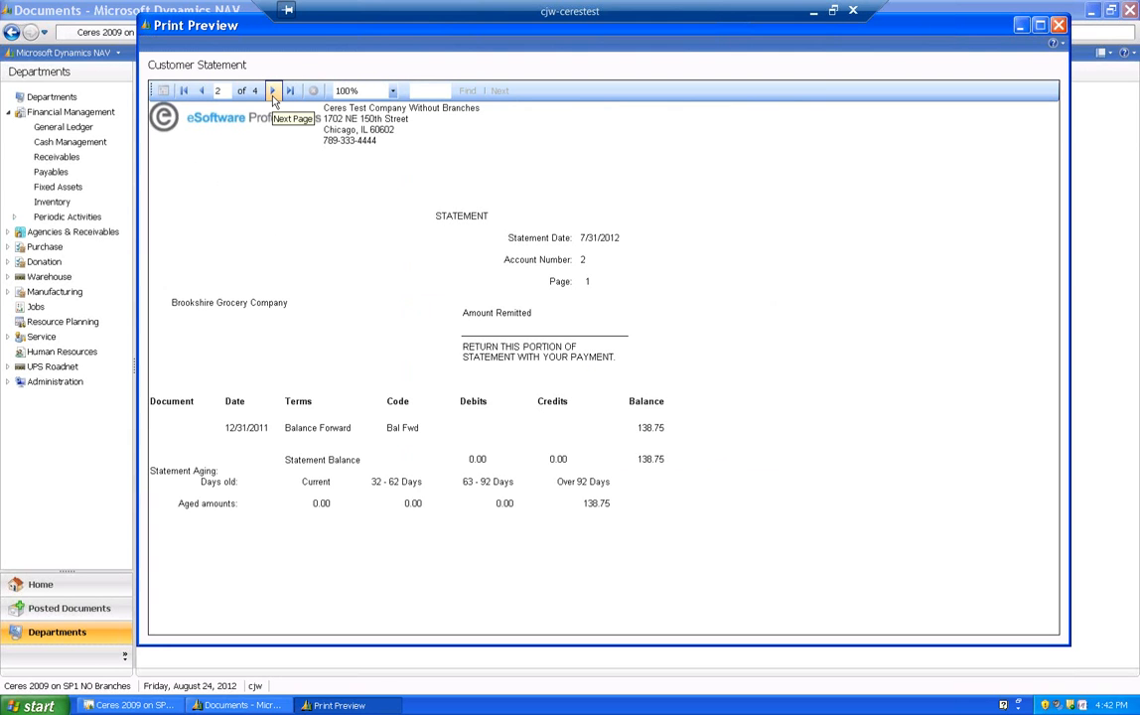
click(273, 92)
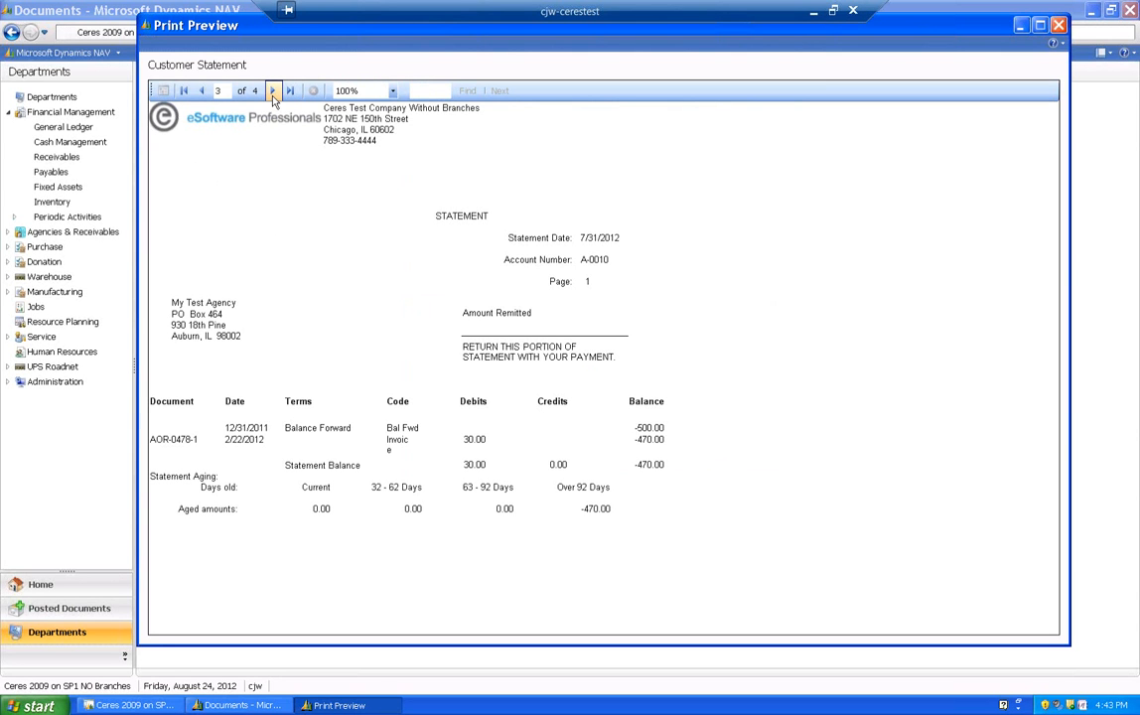
click(273, 92)
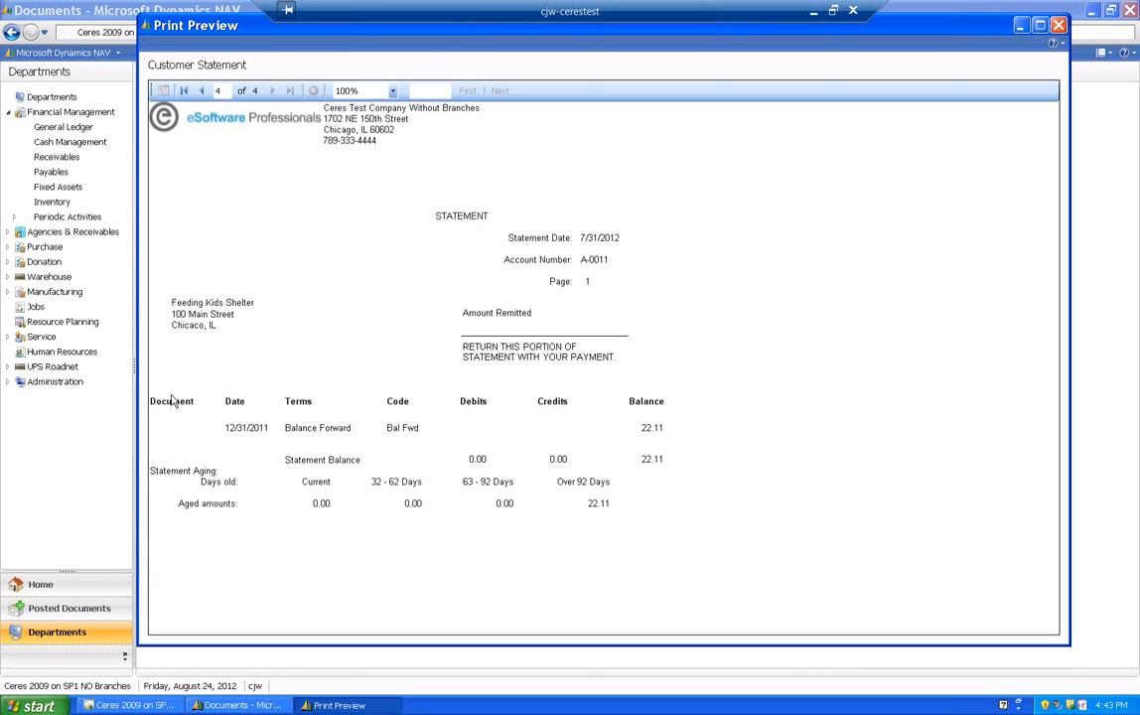
click(203, 91)
click(203, 91)
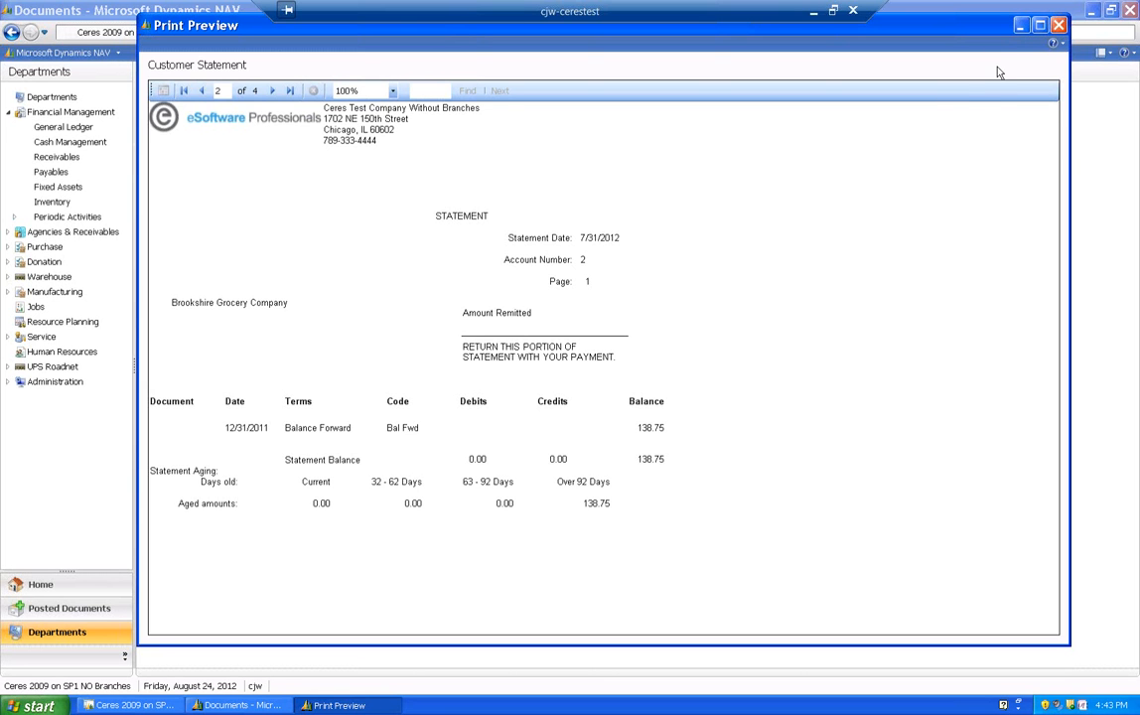
click(1059, 25)
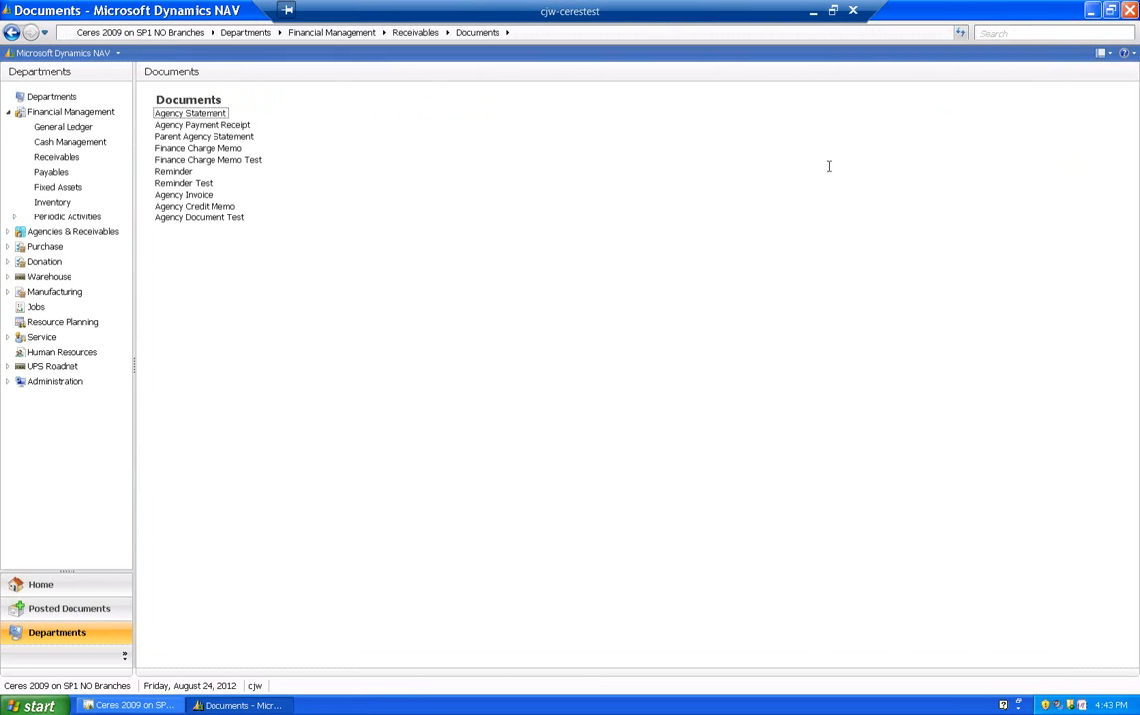
- Reopen the Agency Statement options, set Length of Aging Periods to 30D, and preview the statement to check its aging columns
click(192, 115)
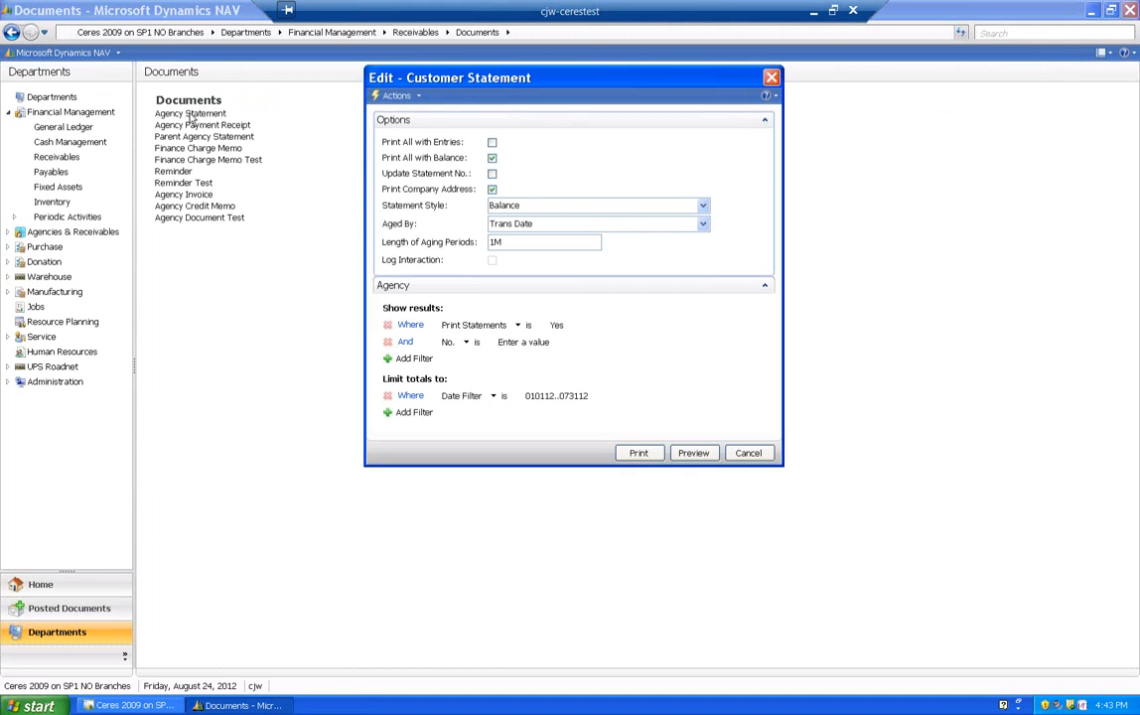
click(525, 241)
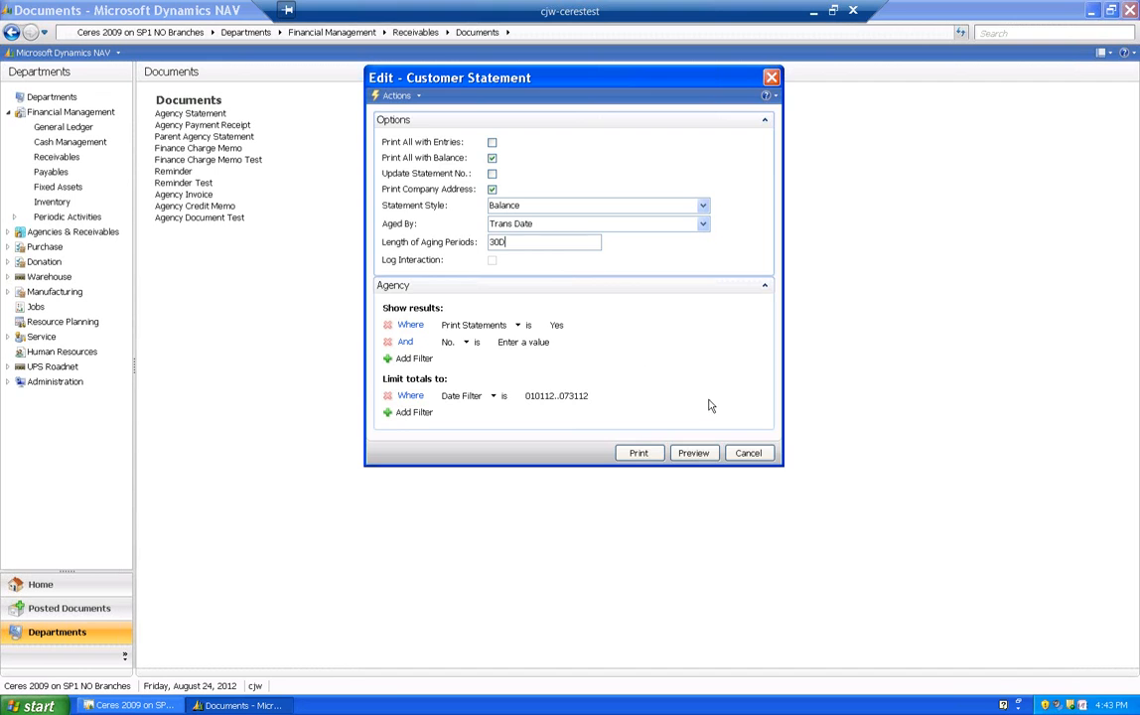
click(691, 453)
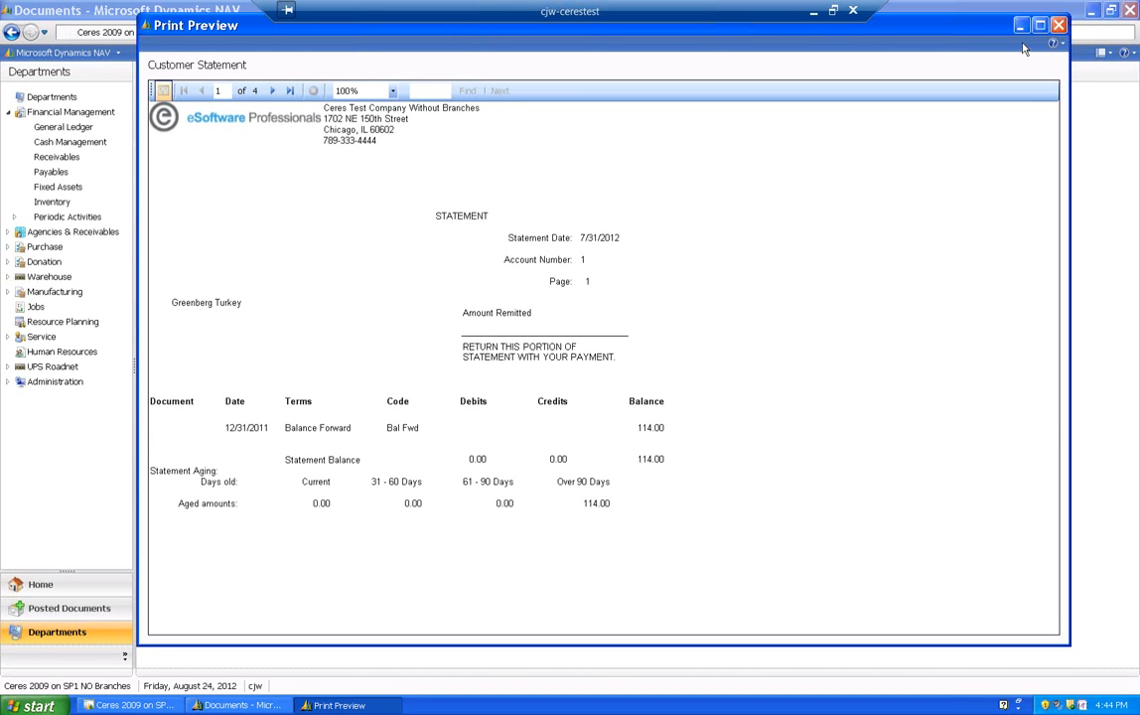
click(1059, 25)
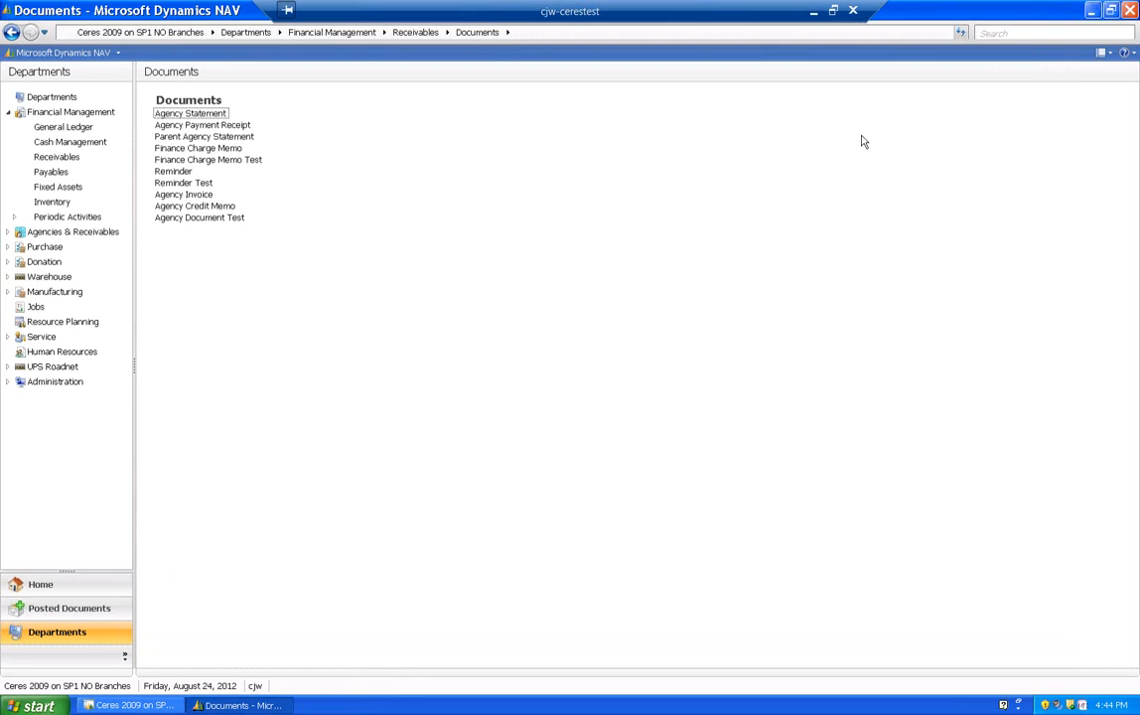
- Reopen the Agency Statement options, clear the Print Statements filter value, and preview the statements
click(204, 118)
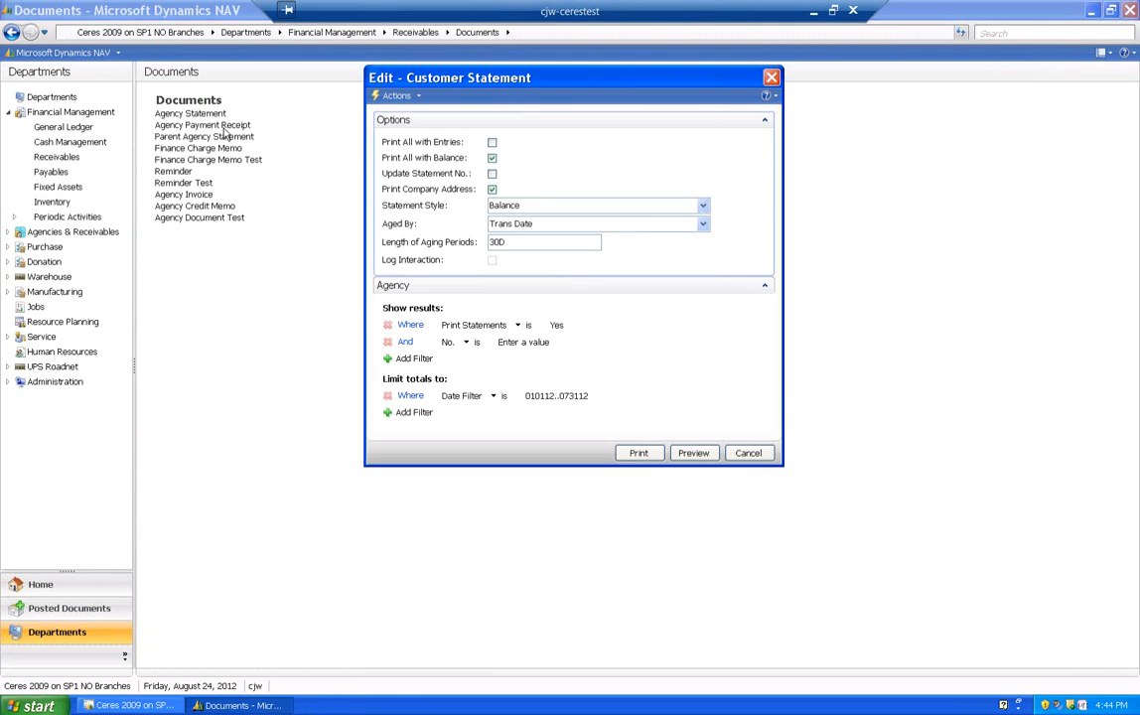
click(583, 327)
click(580, 355)
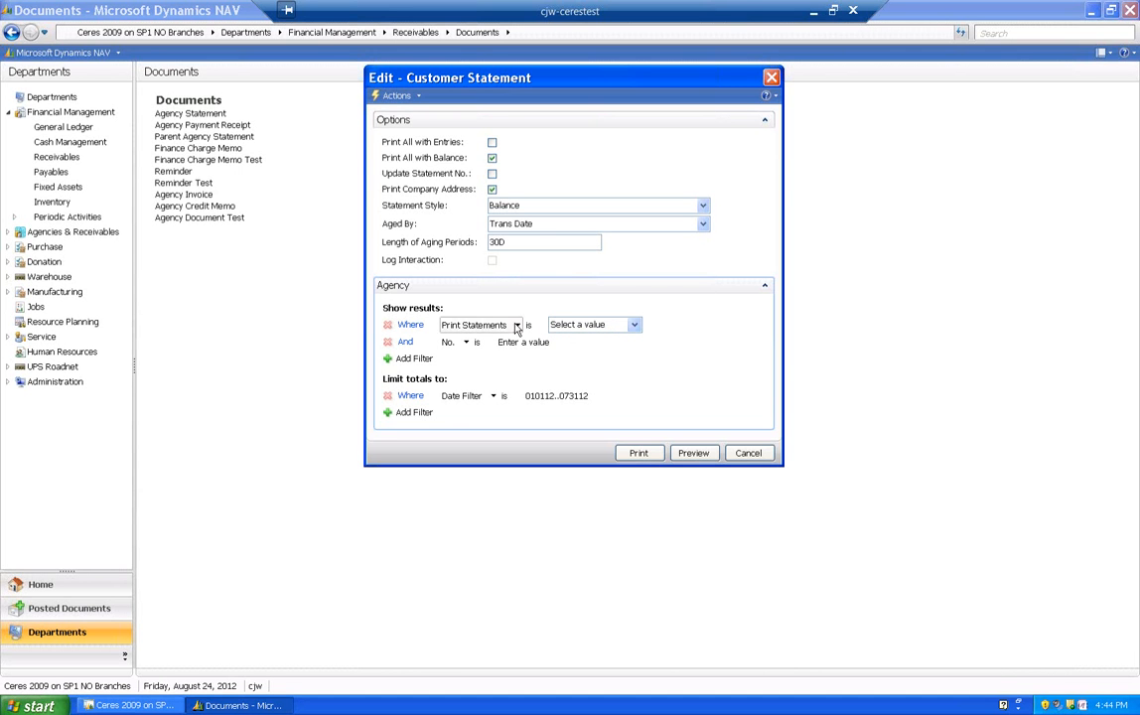
click(693, 453)
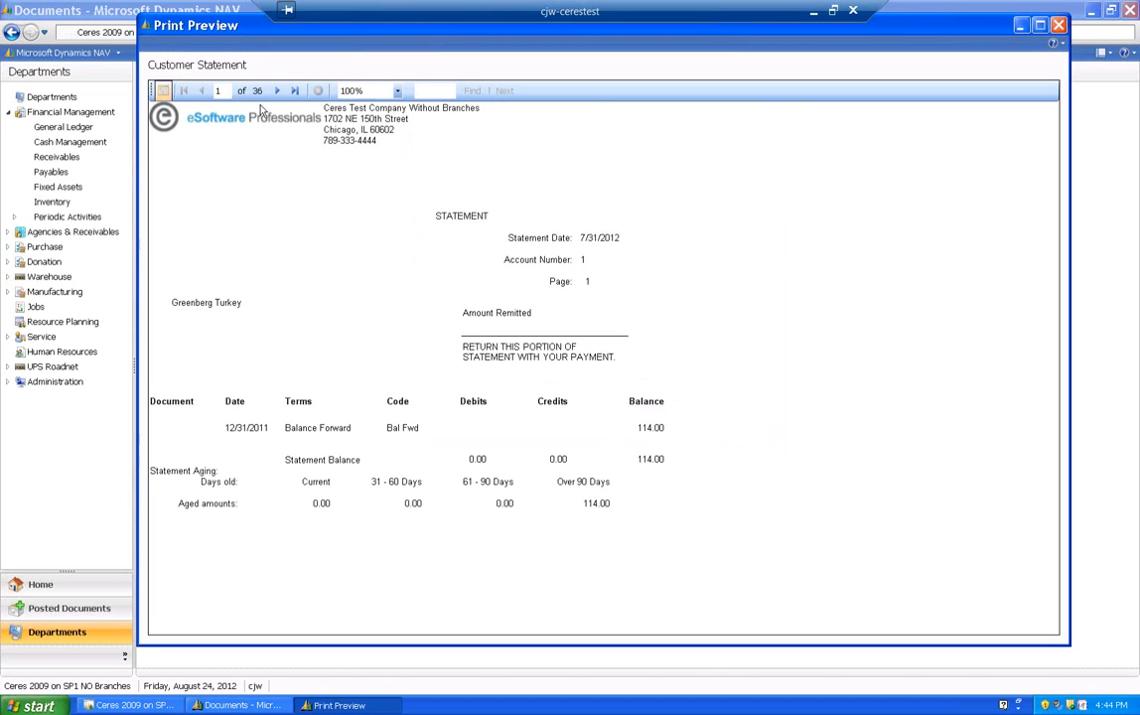
- Page forward through the unfiltered statement preview to page 10 to examine the agencies' statements
click(277, 91)
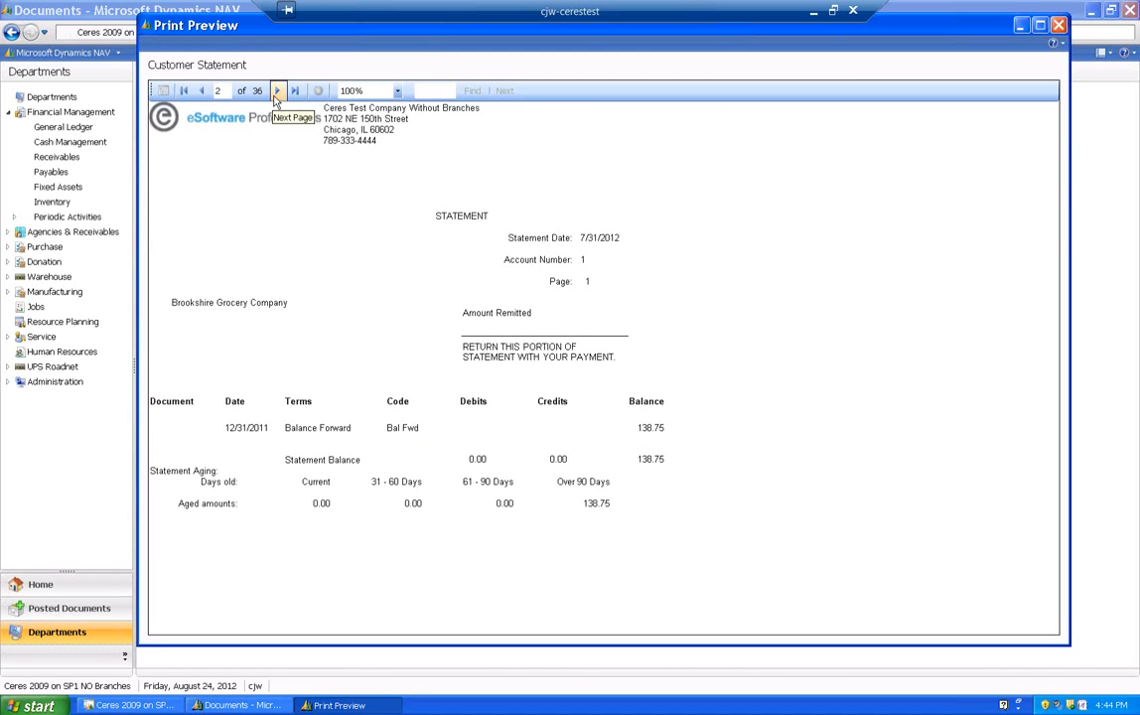
click(277, 90)
click(277, 90)
click(277, 90)
click(277, 91)
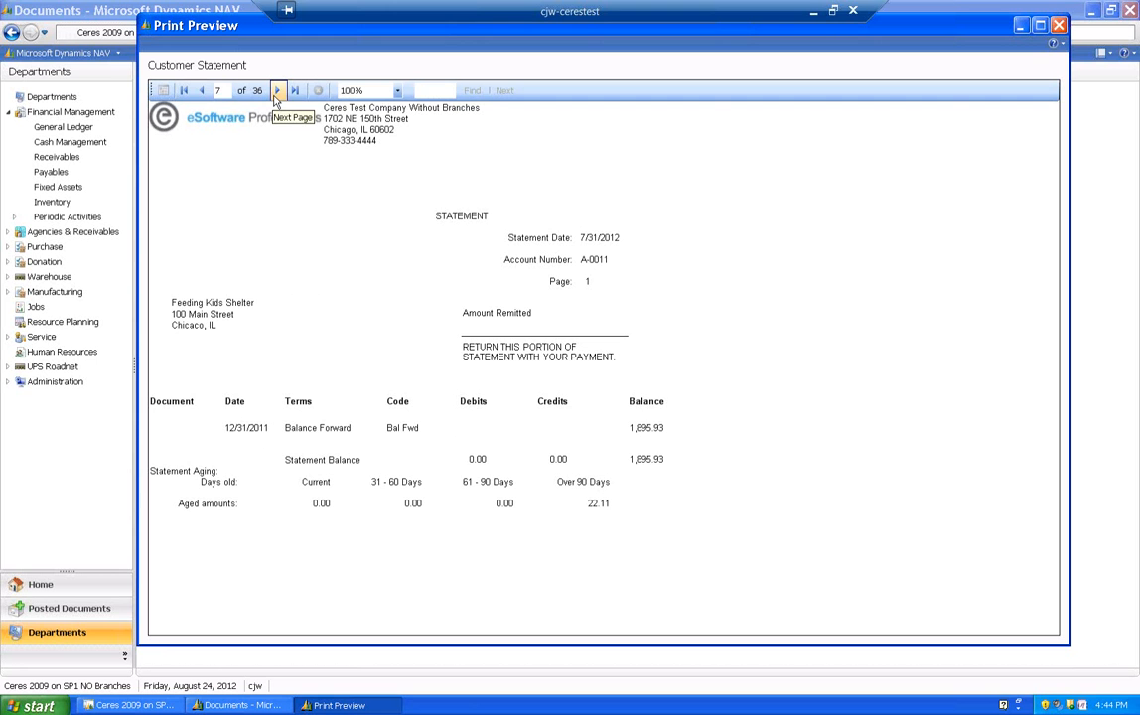
click(277, 90)
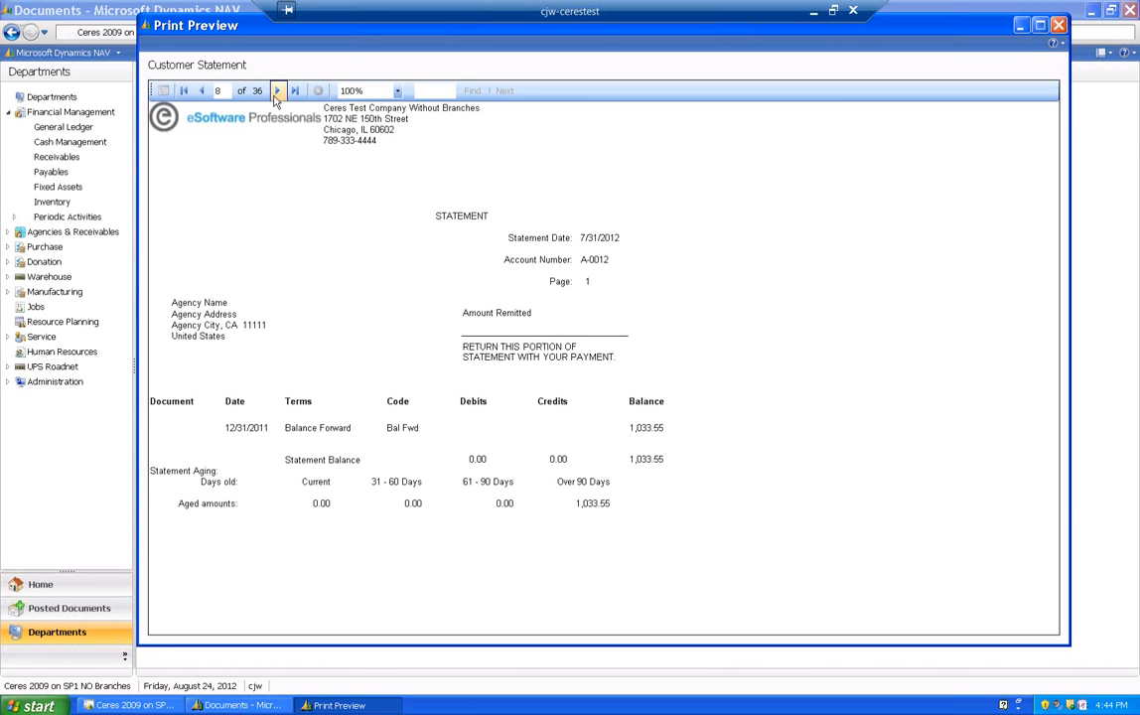
click(277, 91)
click(277, 90)
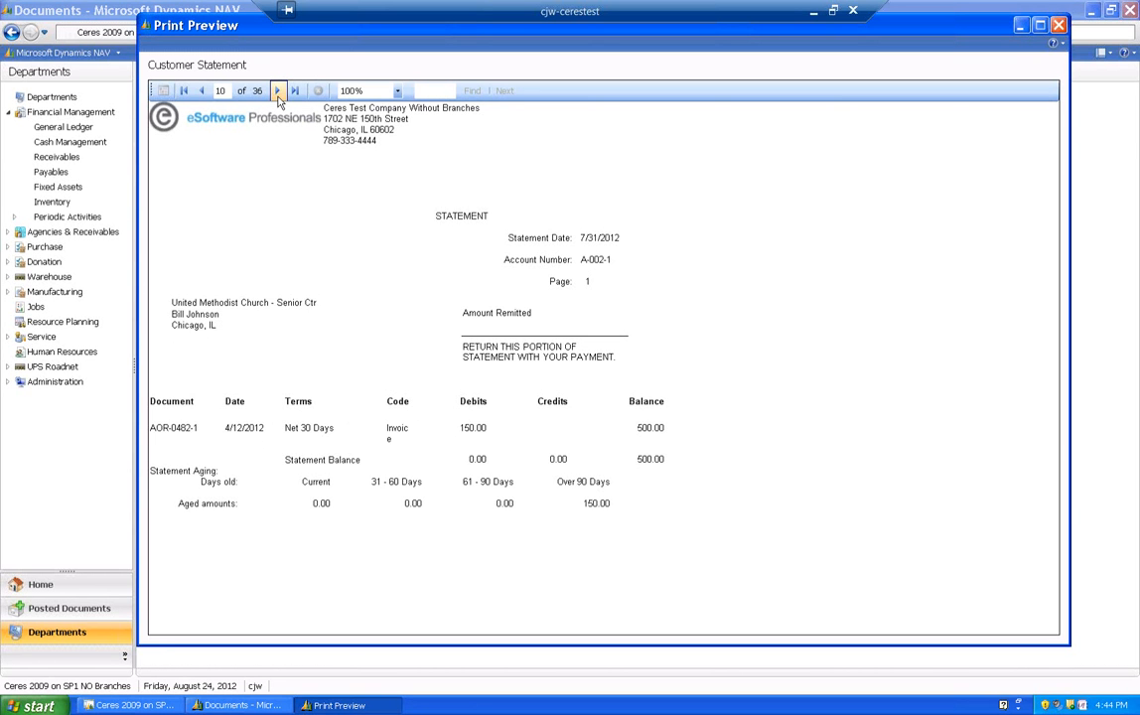
- Leave the current preview, preview the Agency Statement with Statement Style set to Open Item, and close that preview
click(278, 91)
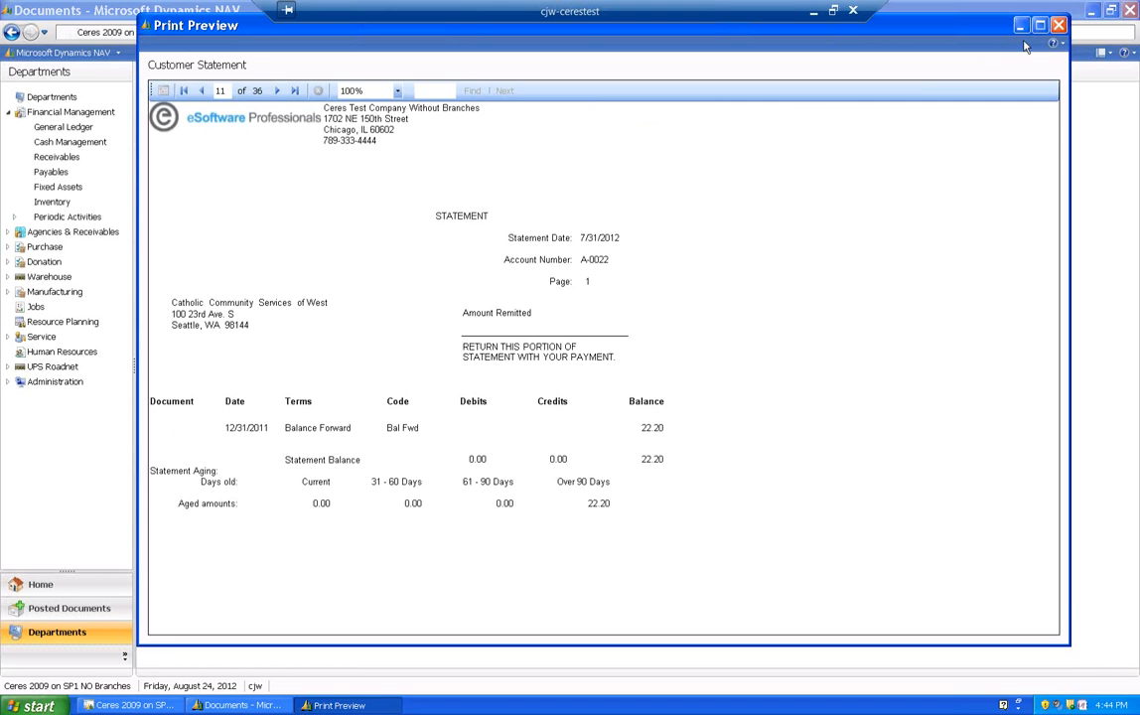
click(1061, 26)
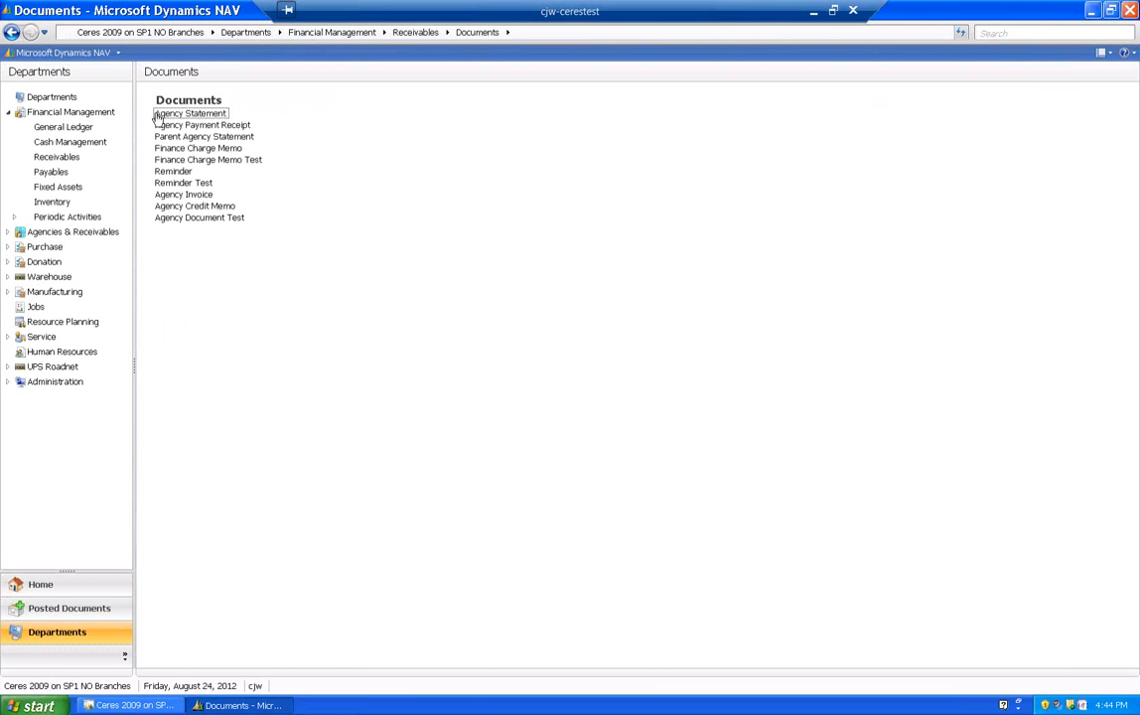
click(188, 114)
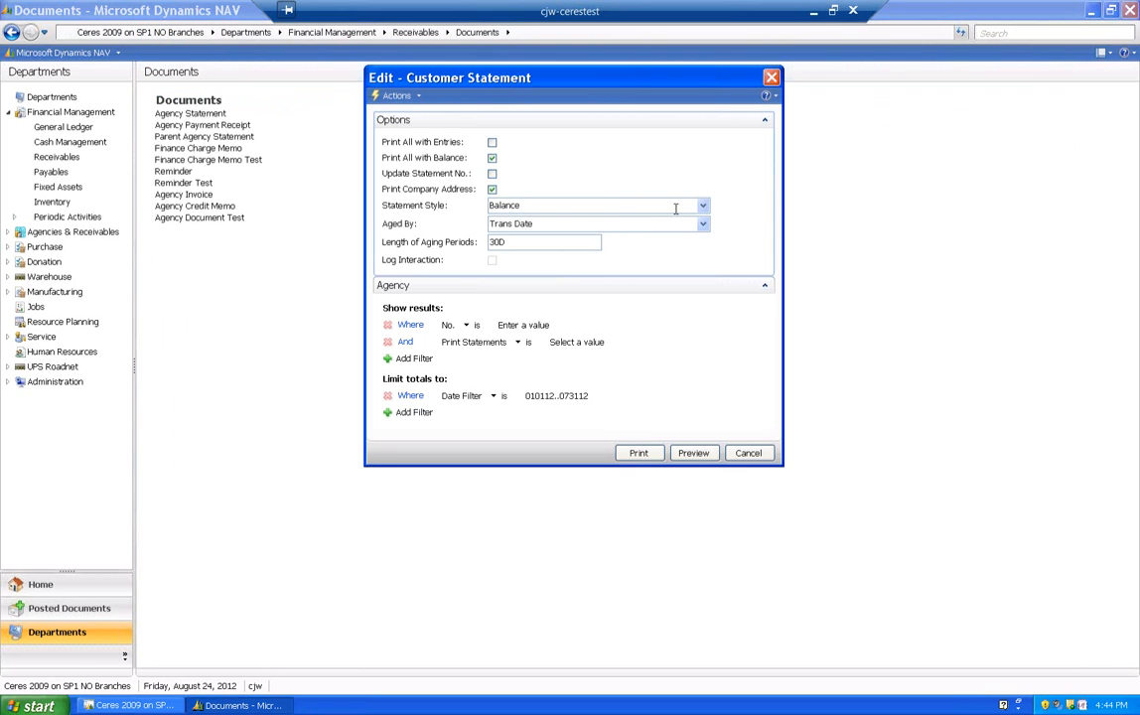
click(703, 206)
click(509, 219)
click(704, 223)
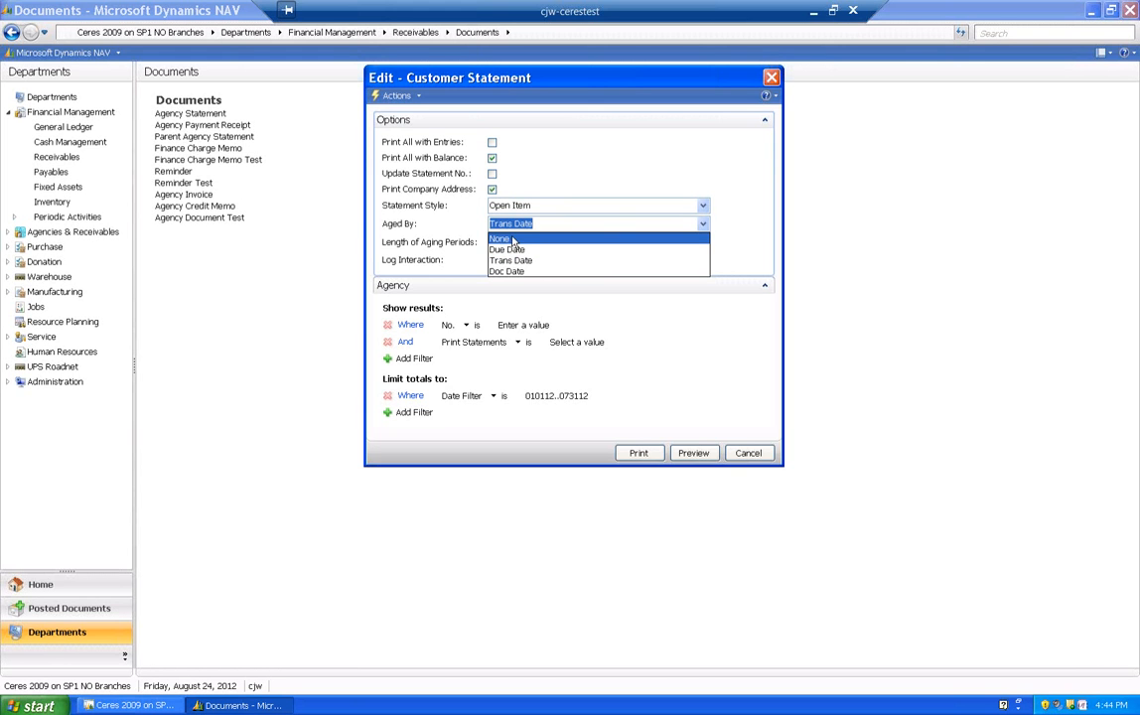
click(543, 226)
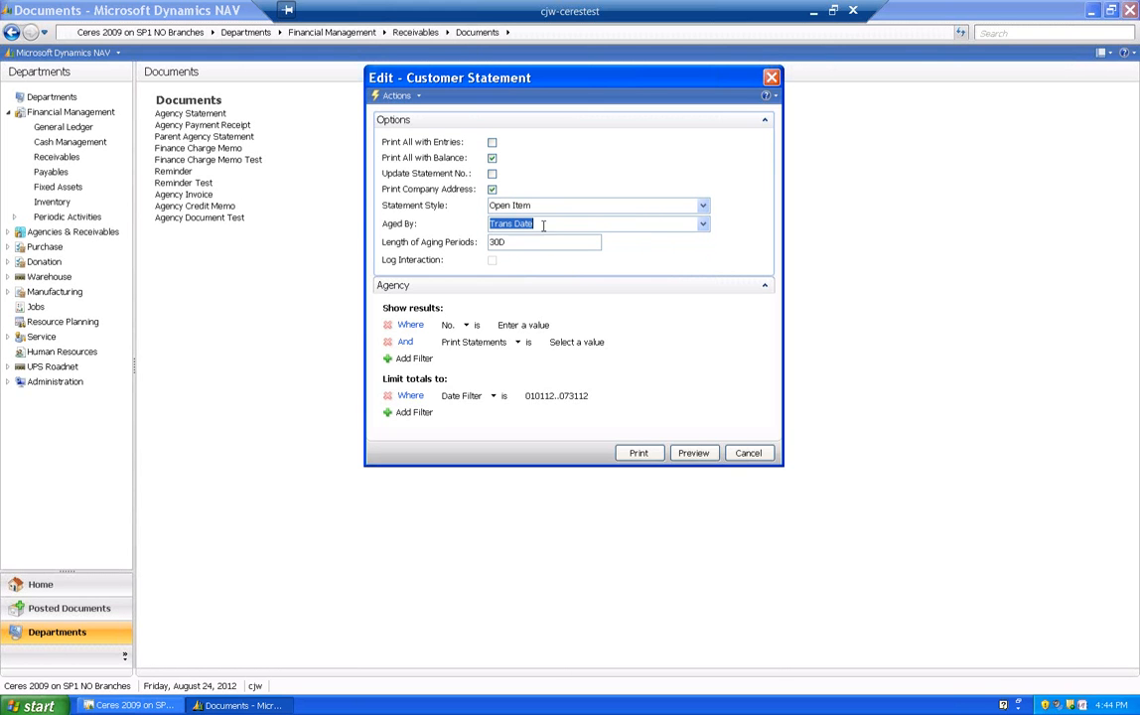
click(683, 453)
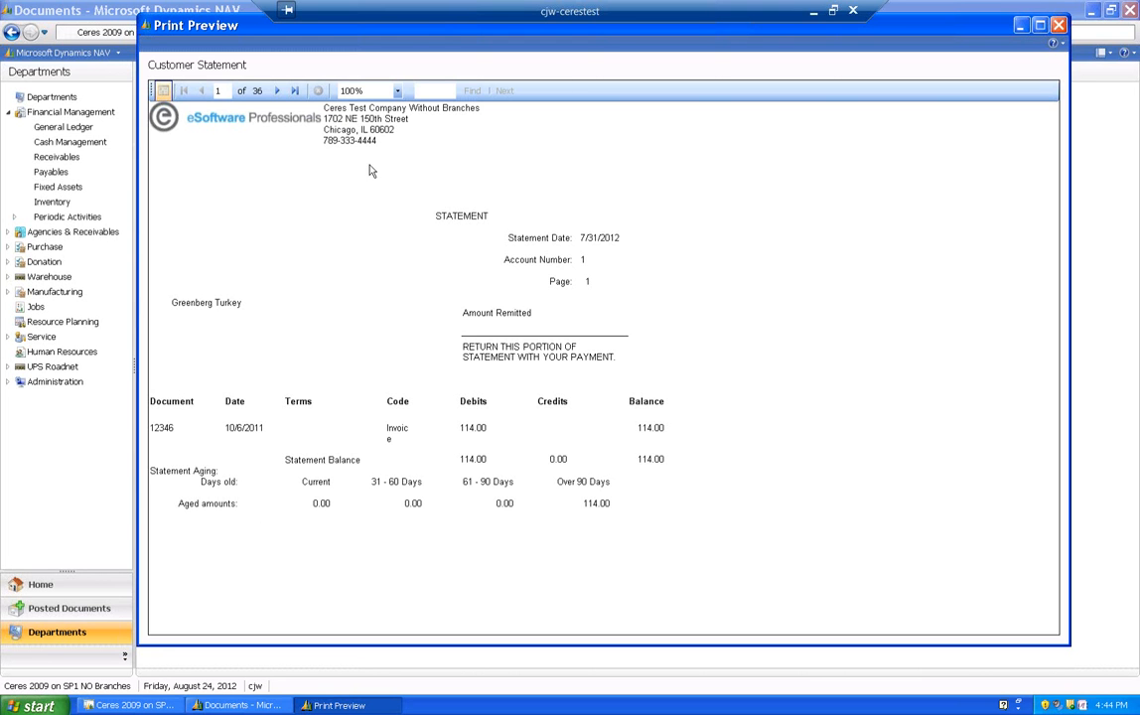
click(1058, 26)
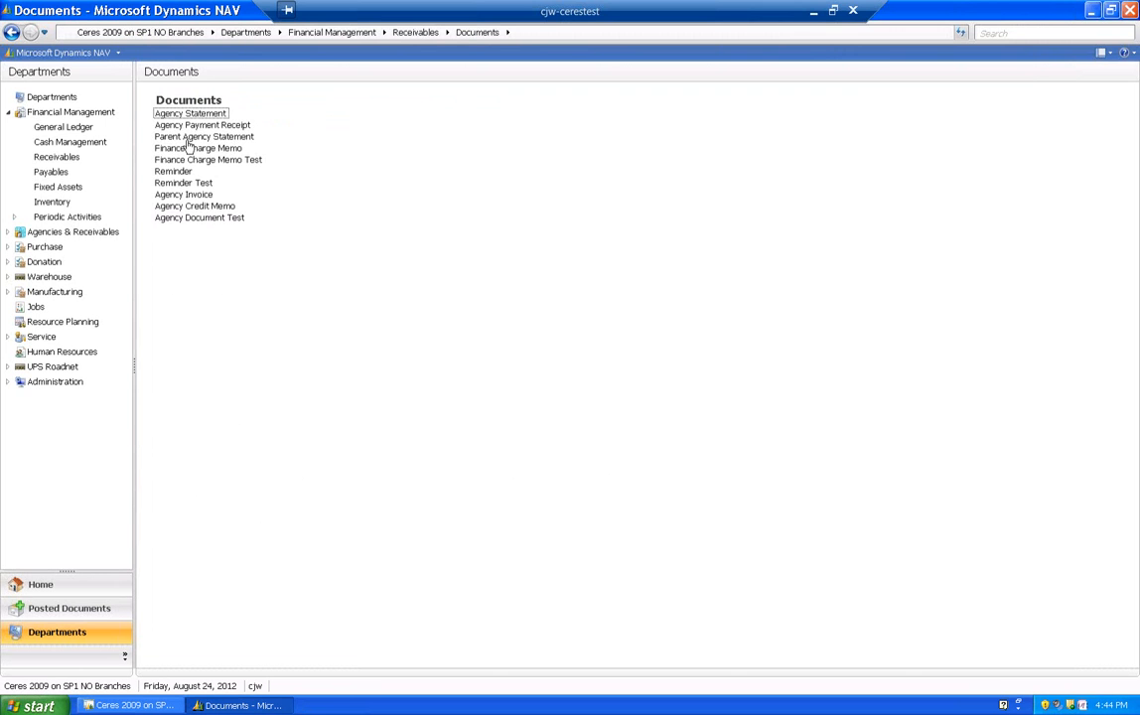
- Open the Parent Agency Statement options and enter the message "Thank you for your prompt payment. It is greatly appreciated."
click(187, 138)
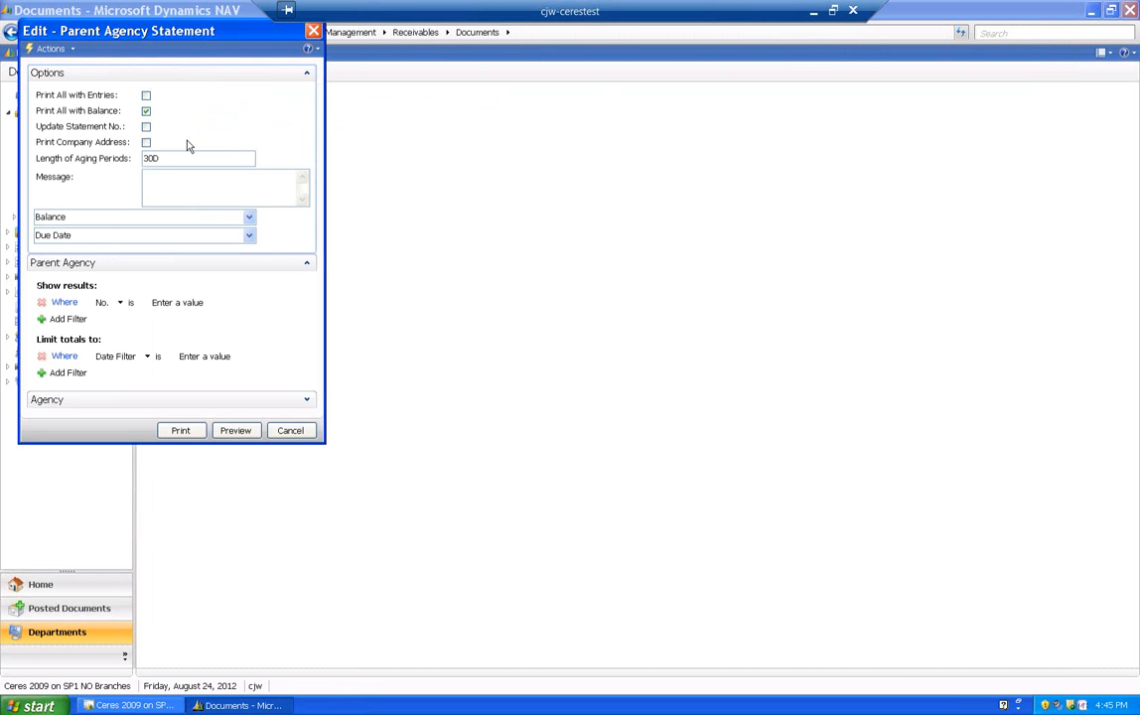
click(174, 157)
click(171, 180)
drag(159, 30, 505, 100)
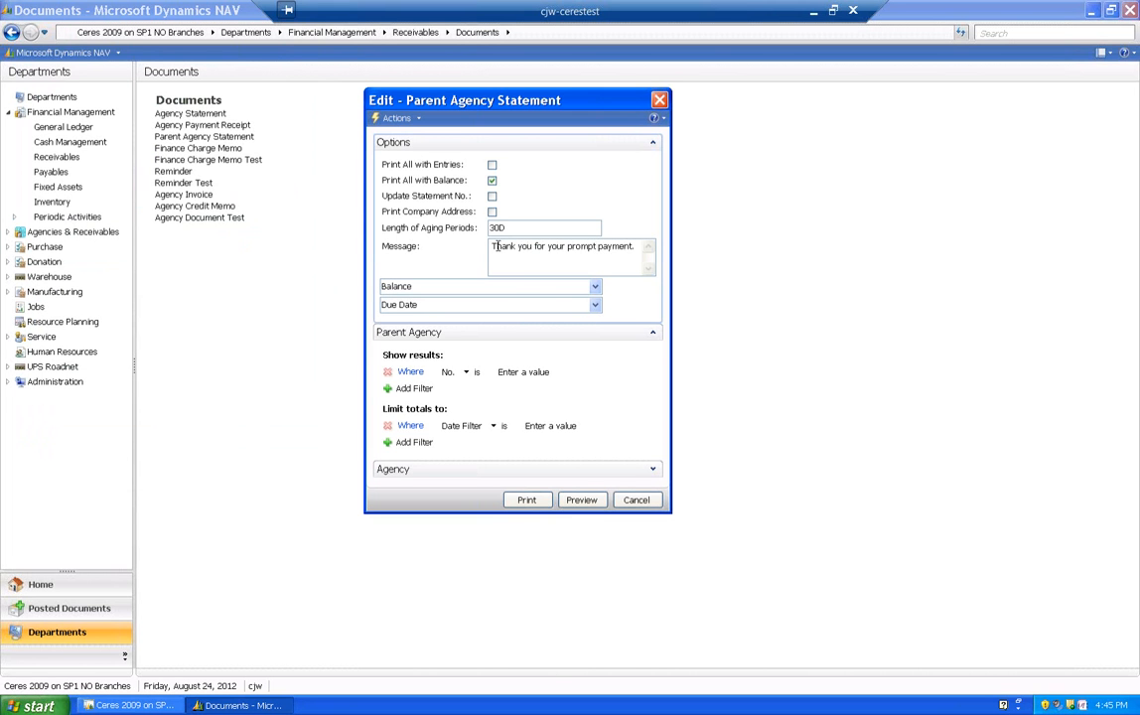
text(ly appreciated.)
- Set the parent agency Date Filter to 010112..073112 and preview the Parent Agency Statement
click(537, 425)
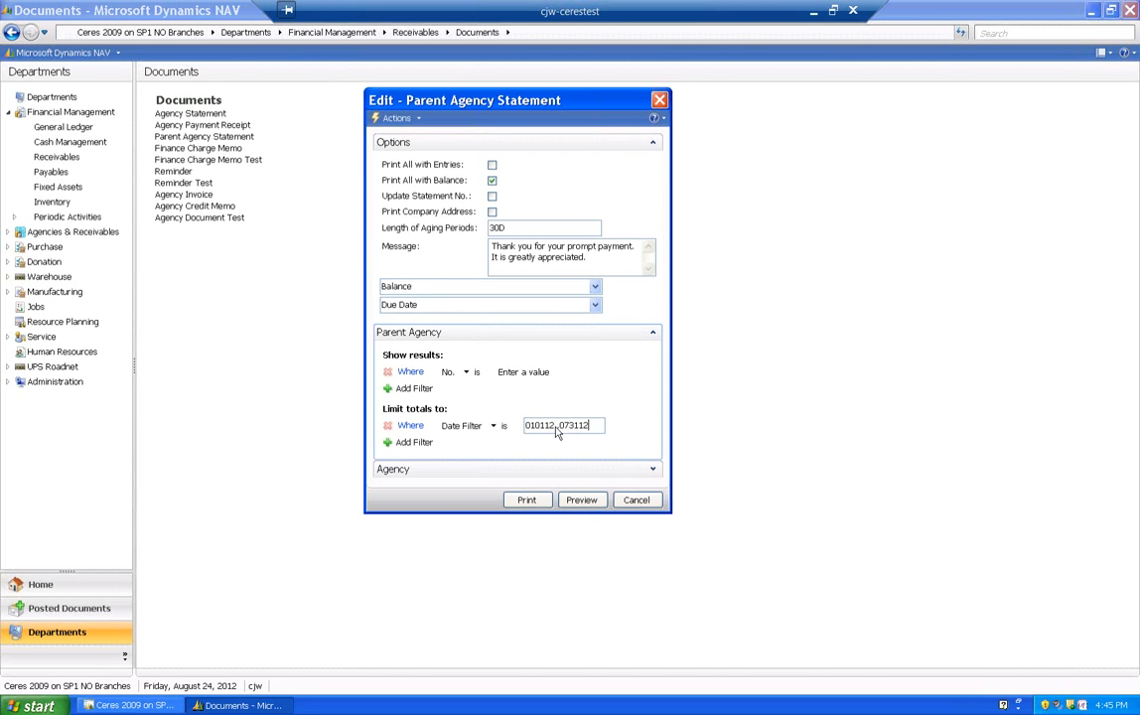
click(586, 500)
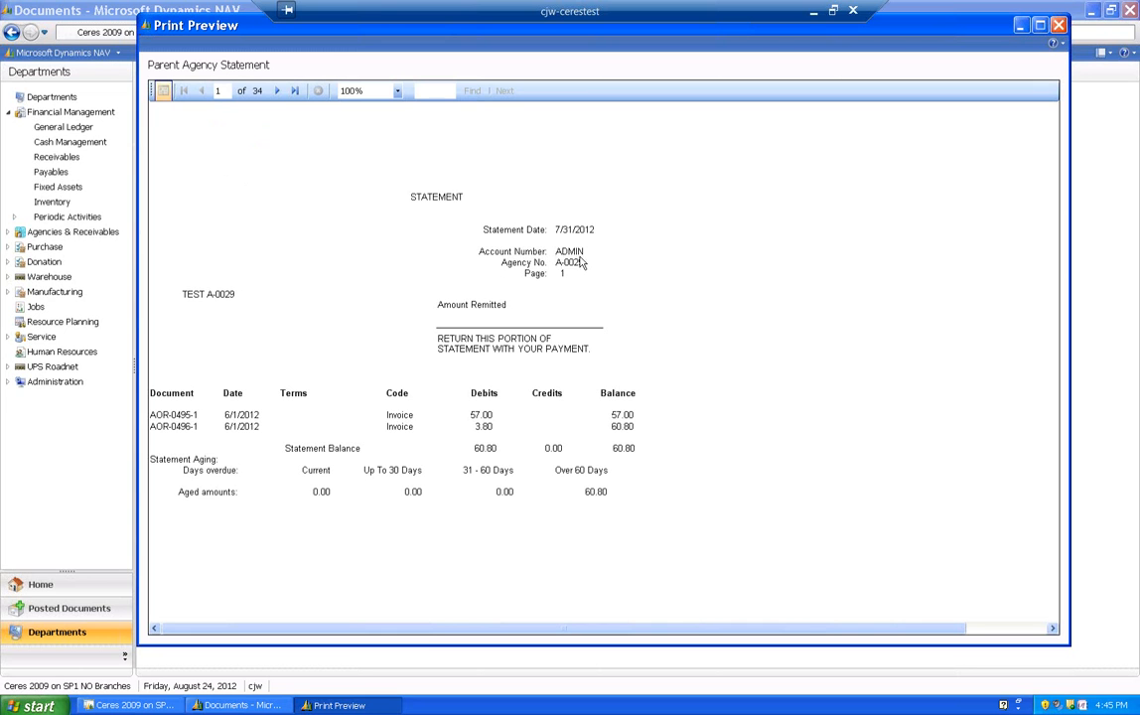
- Page forward through the Parent Agency Statement preview to page 6, examining the account and agency numbers, and close it
click(279, 90)
click(279, 91)
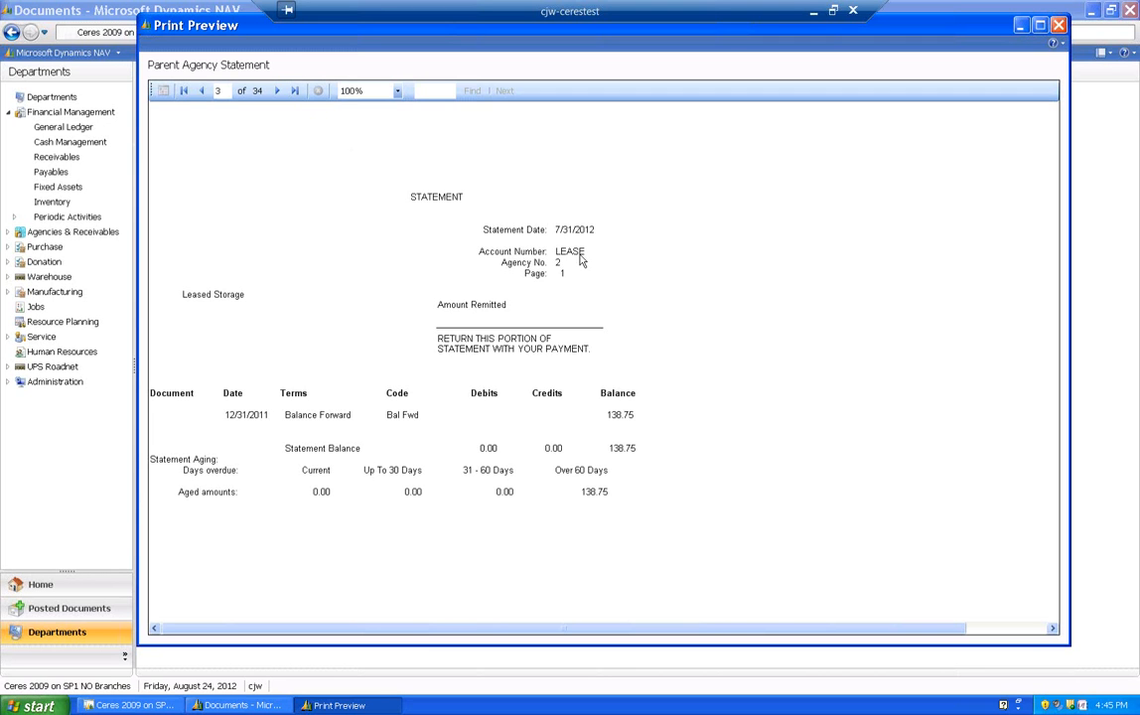
click(277, 92)
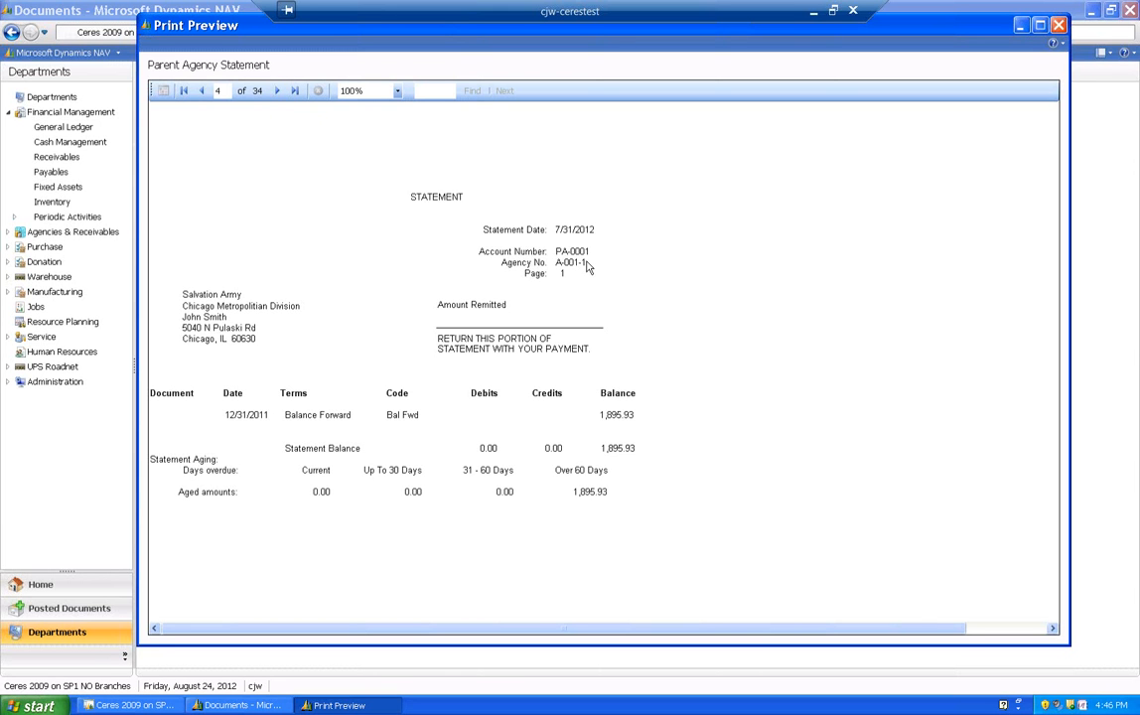
click(278, 91)
click(279, 92)
click(278, 91)
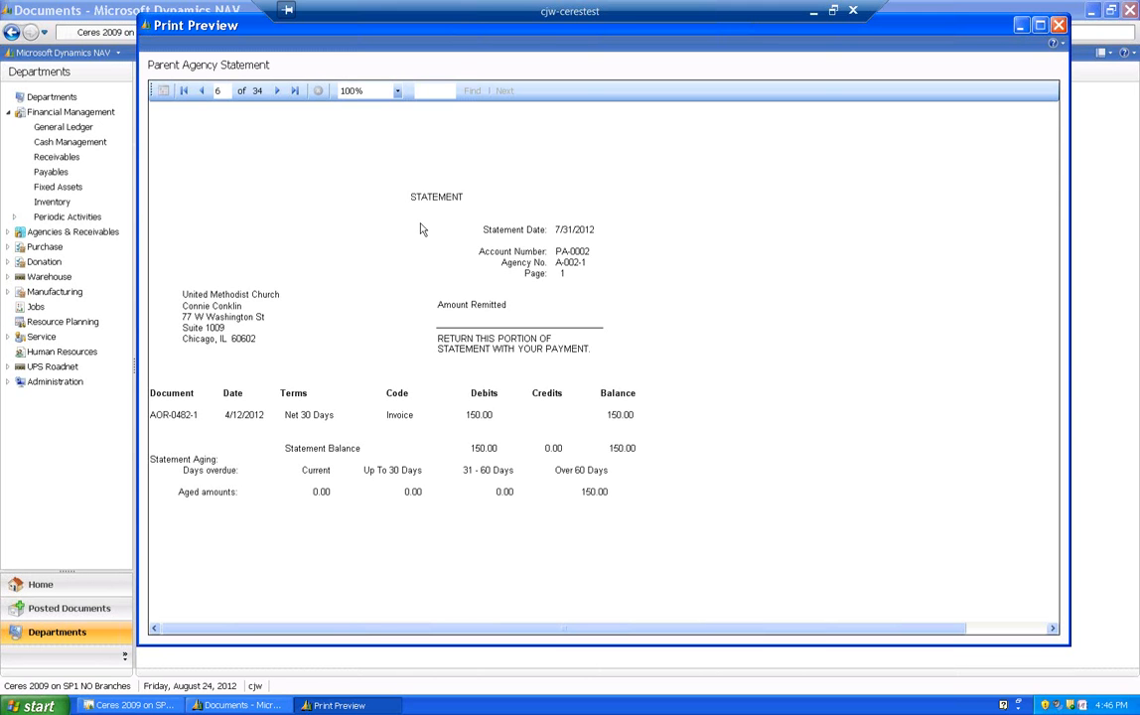
click(1058, 25)
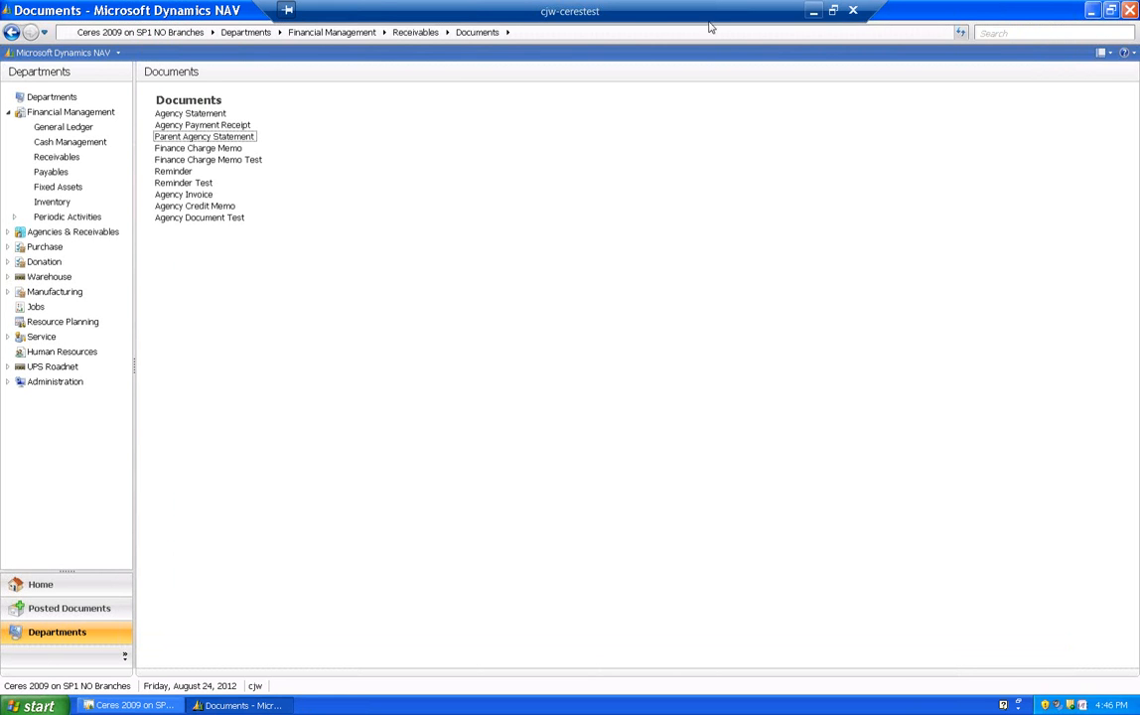
- Search for "agency order st" and open the Agency Order Status report options from the Inventory & Fees reports
click(1010, 34)
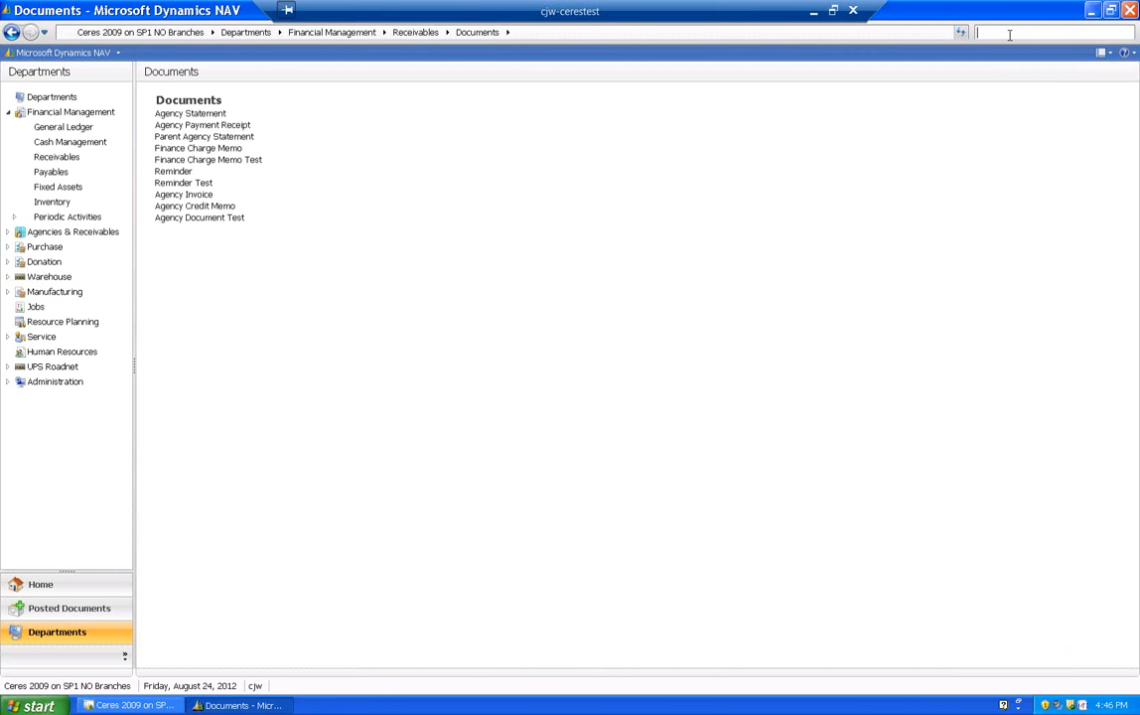
text(agency or)
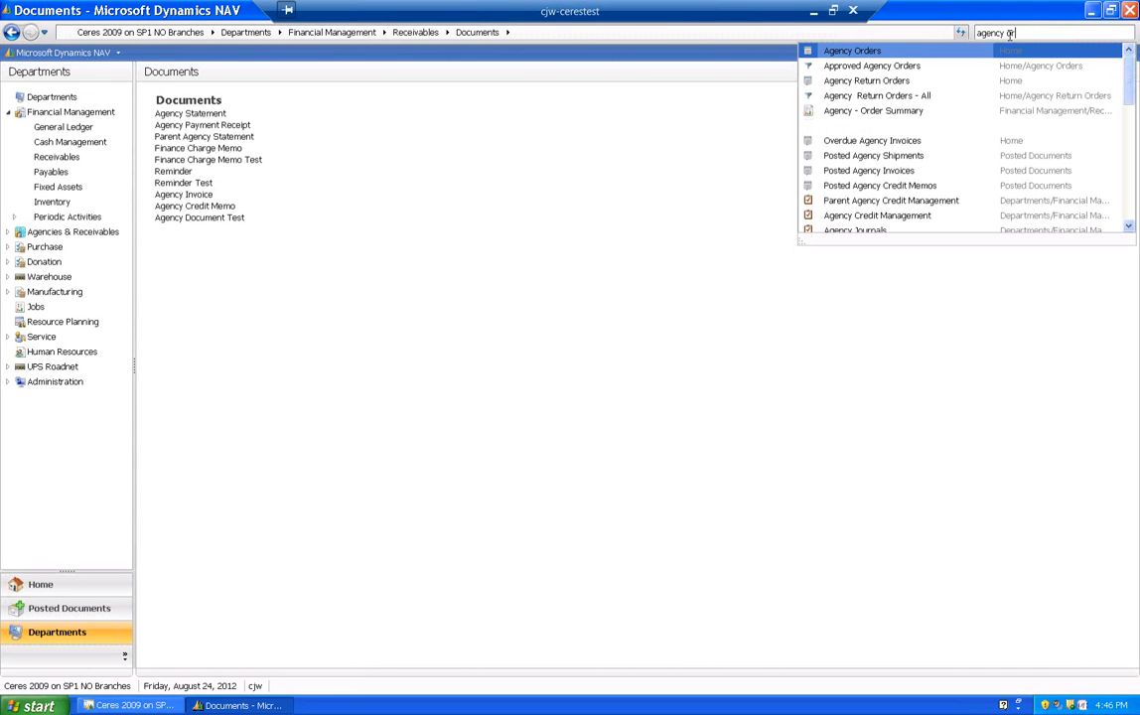
text(der st)
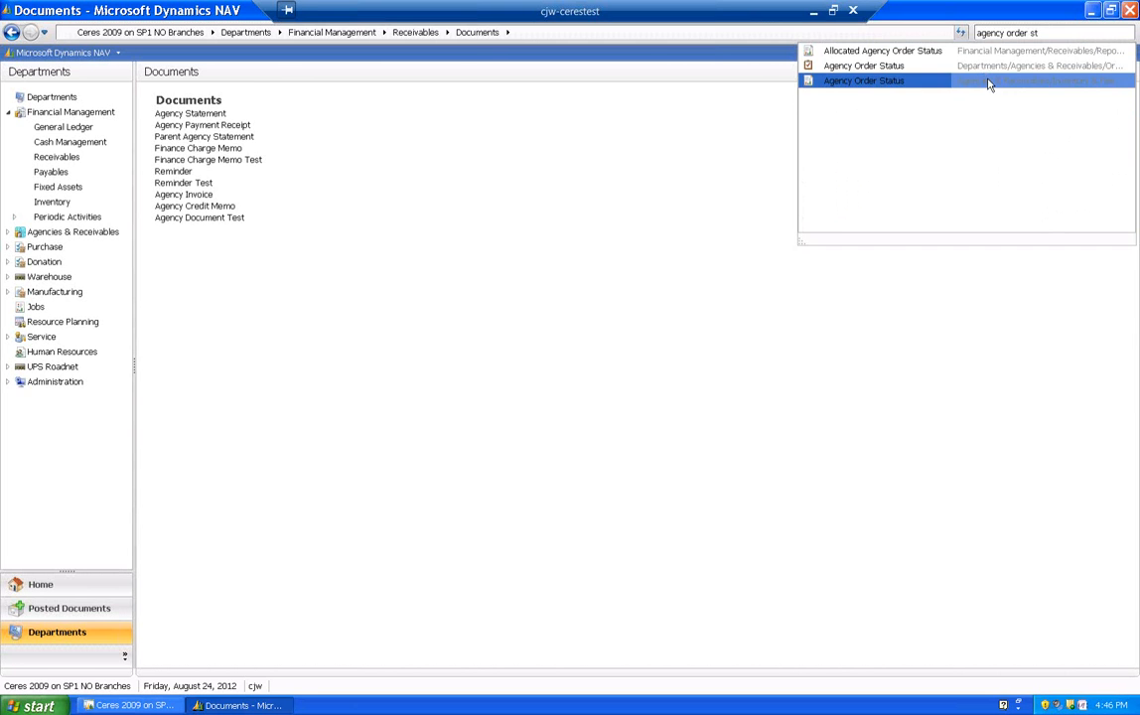
click(986, 81)
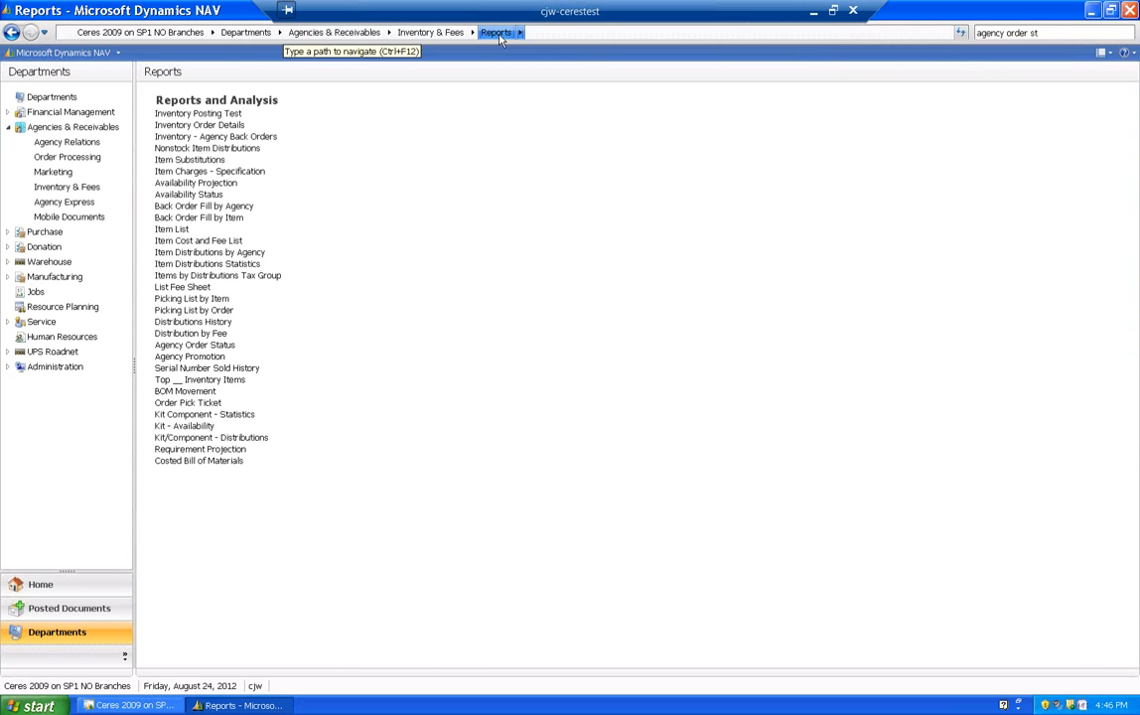
click(186, 346)
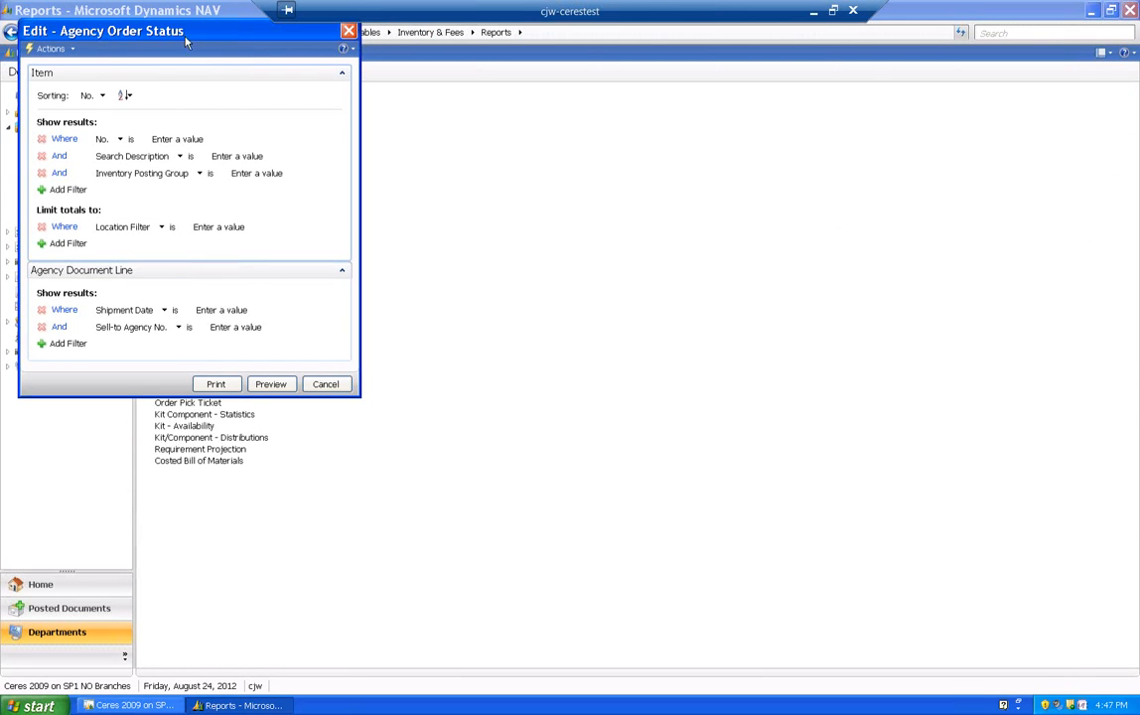
drag(184, 30, 708, 141)
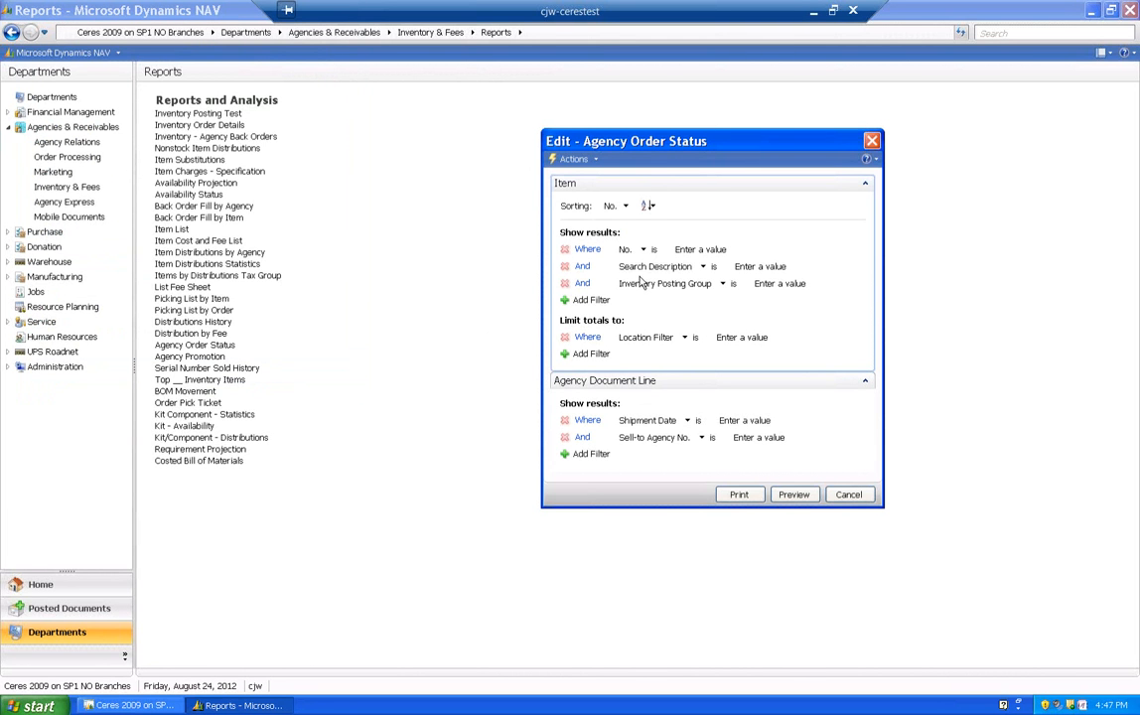
- Examine the available values for the item No. filter and the Location Filter without choosing any
click(691, 250)
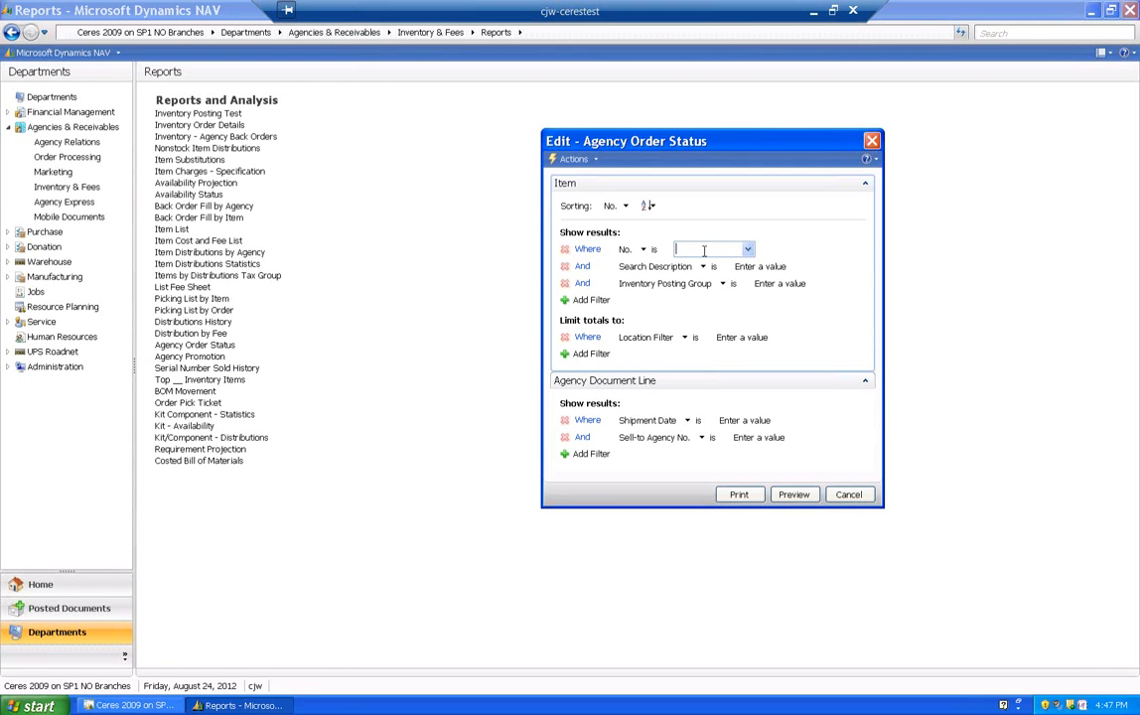
click(747, 250)
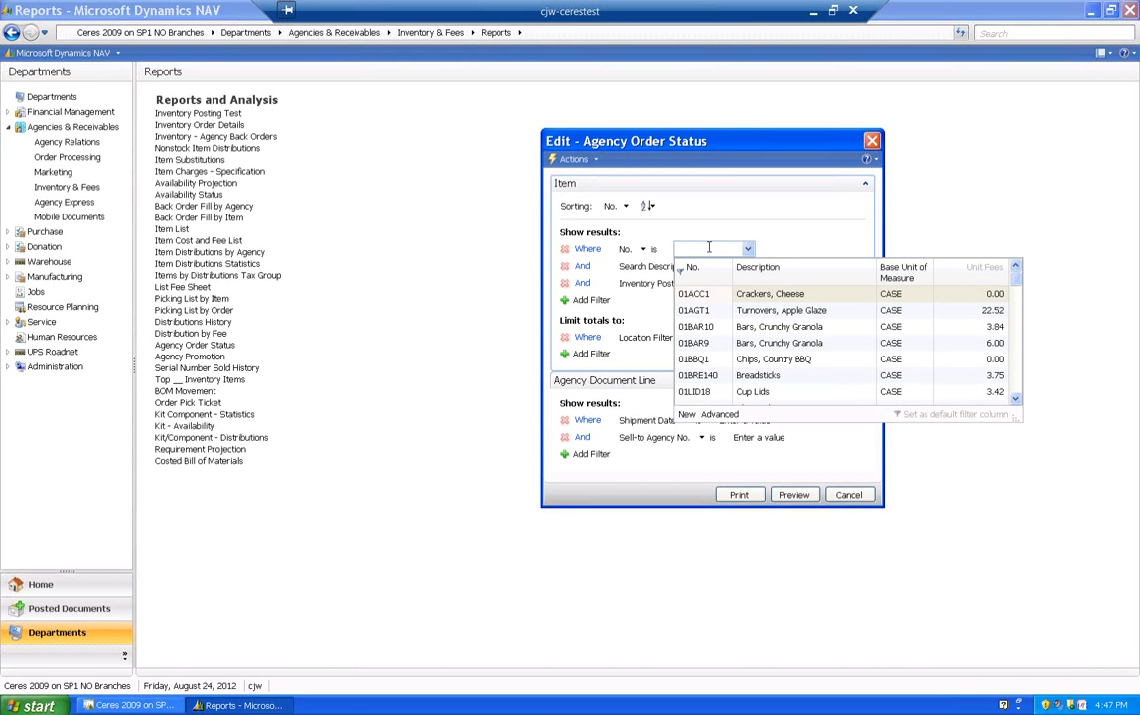
click(764, 244)
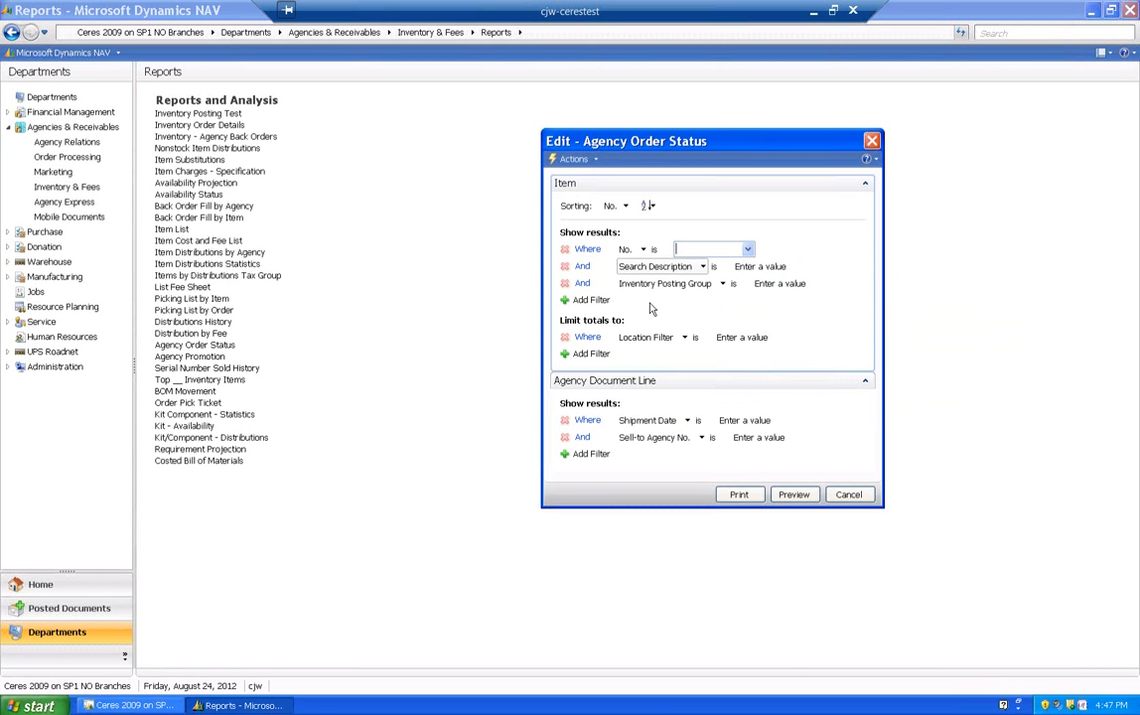
click(729, 339)
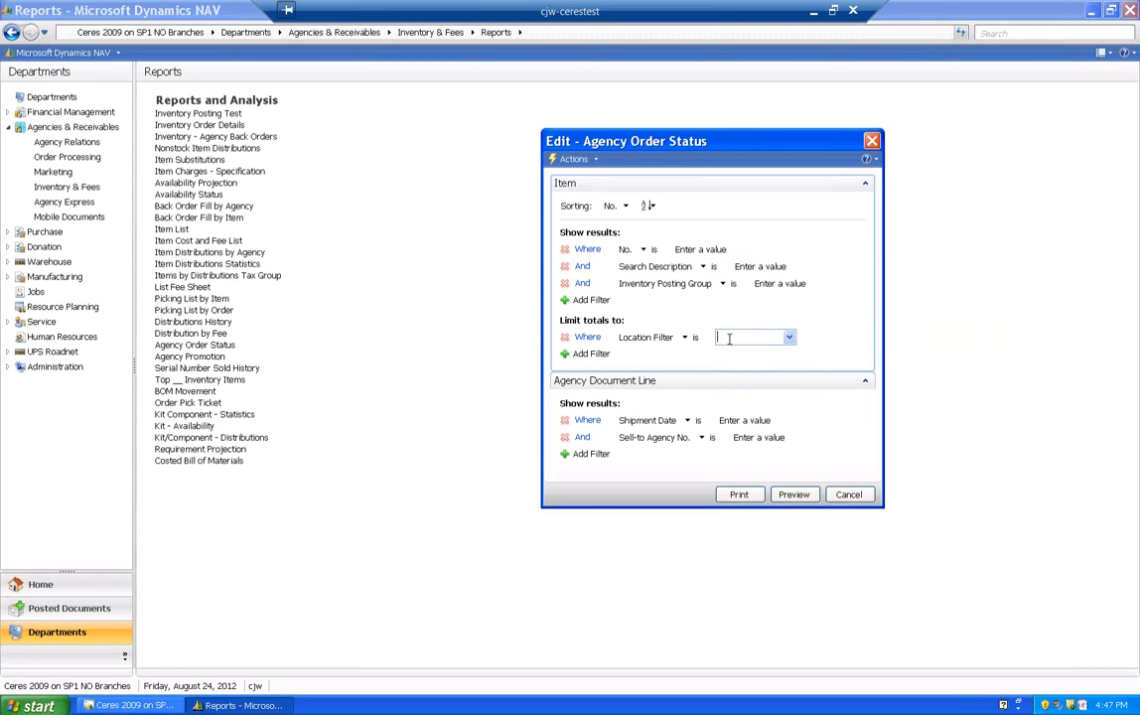
click(789, 338)
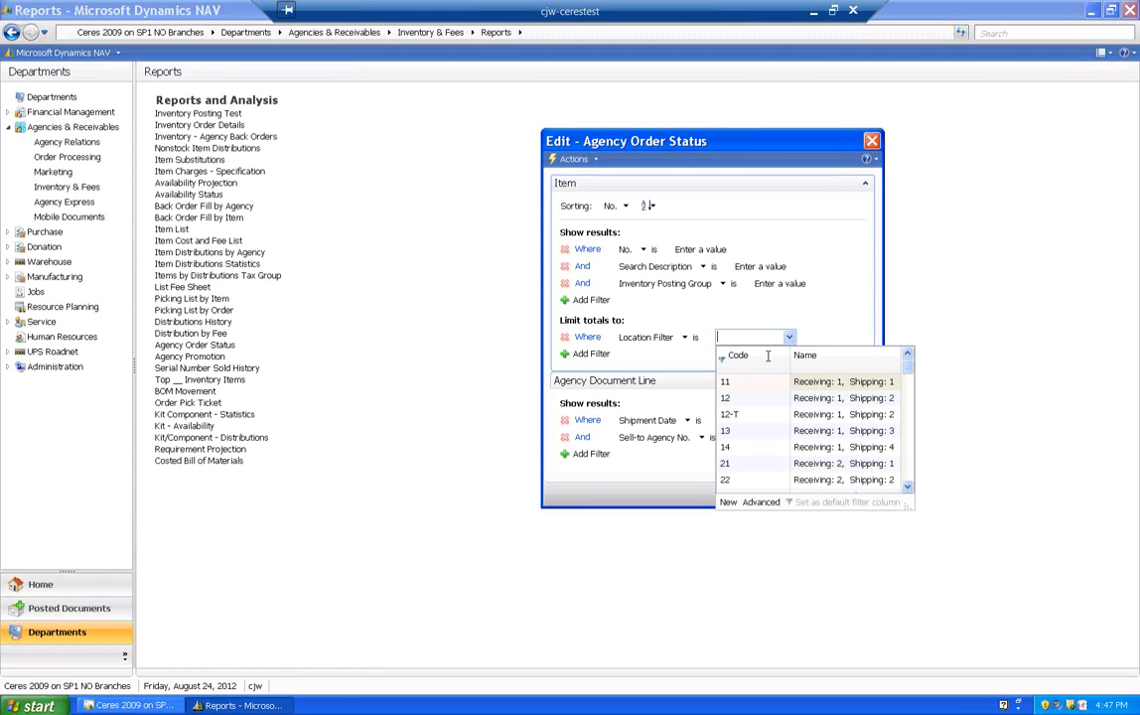
drag(906, 372, 908, 411)
click(750, 336)
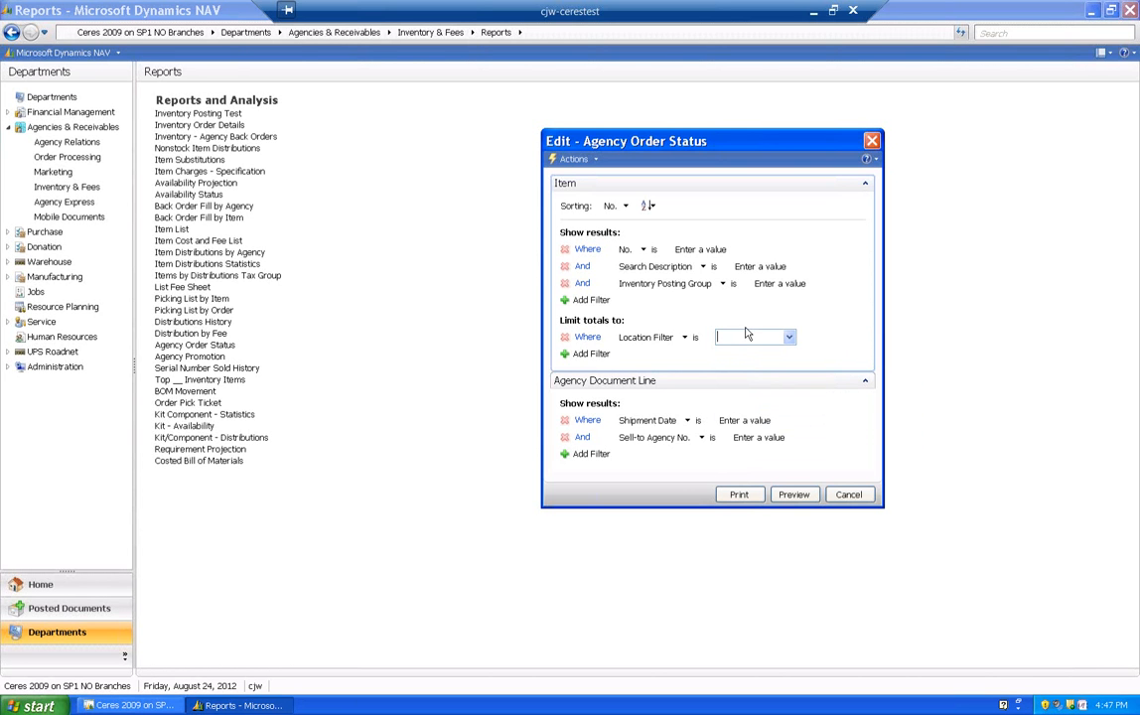
- Set the Shipment Date filter on the agency document lines to 0701..8/24/2012
click(762, 422)
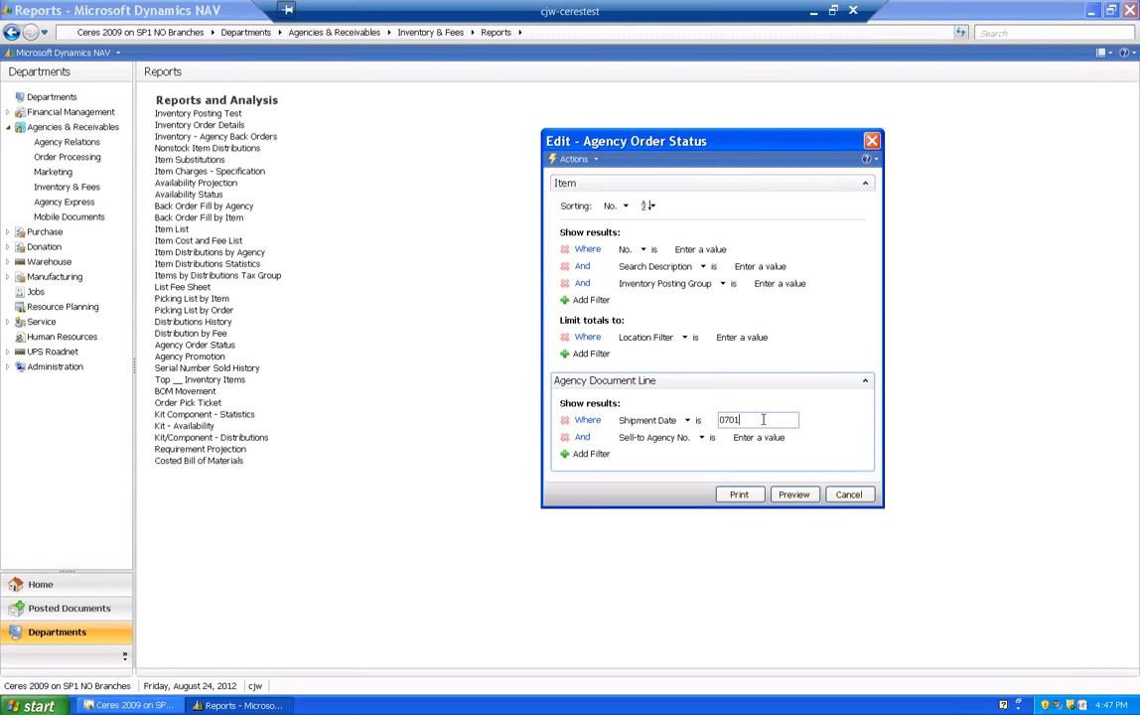
text(t)
key(Tab)
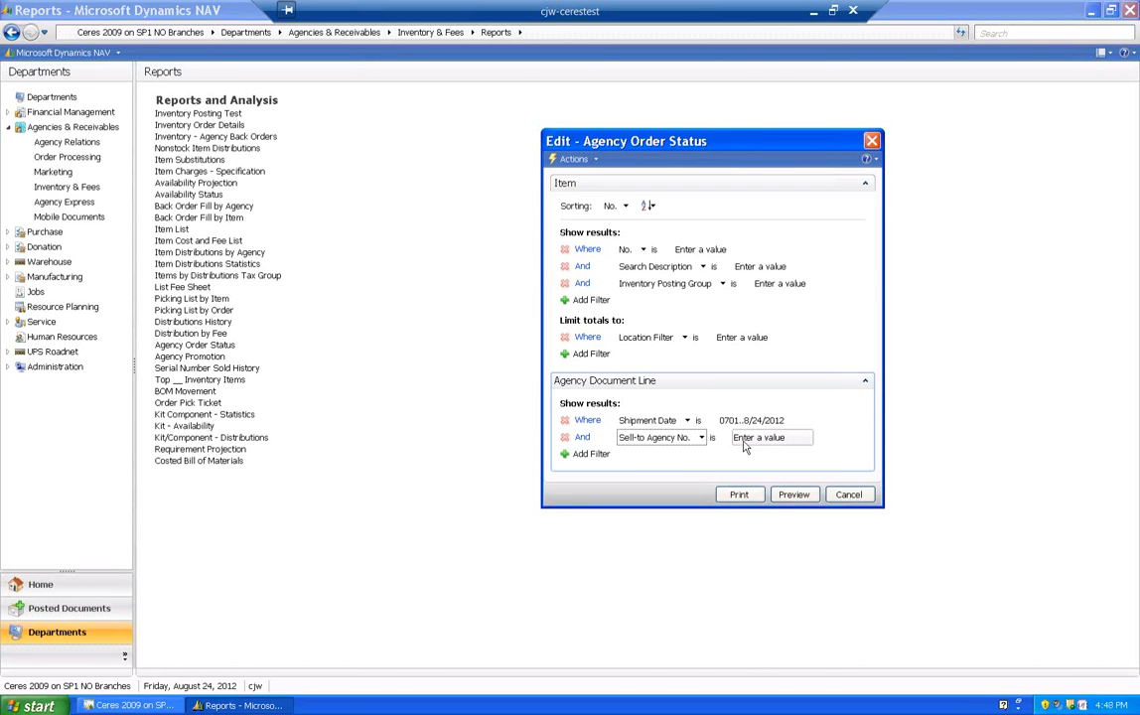
- Add a Document No. filter to the agency document lines and view its available order numbers without choosing one
click(593, 454)
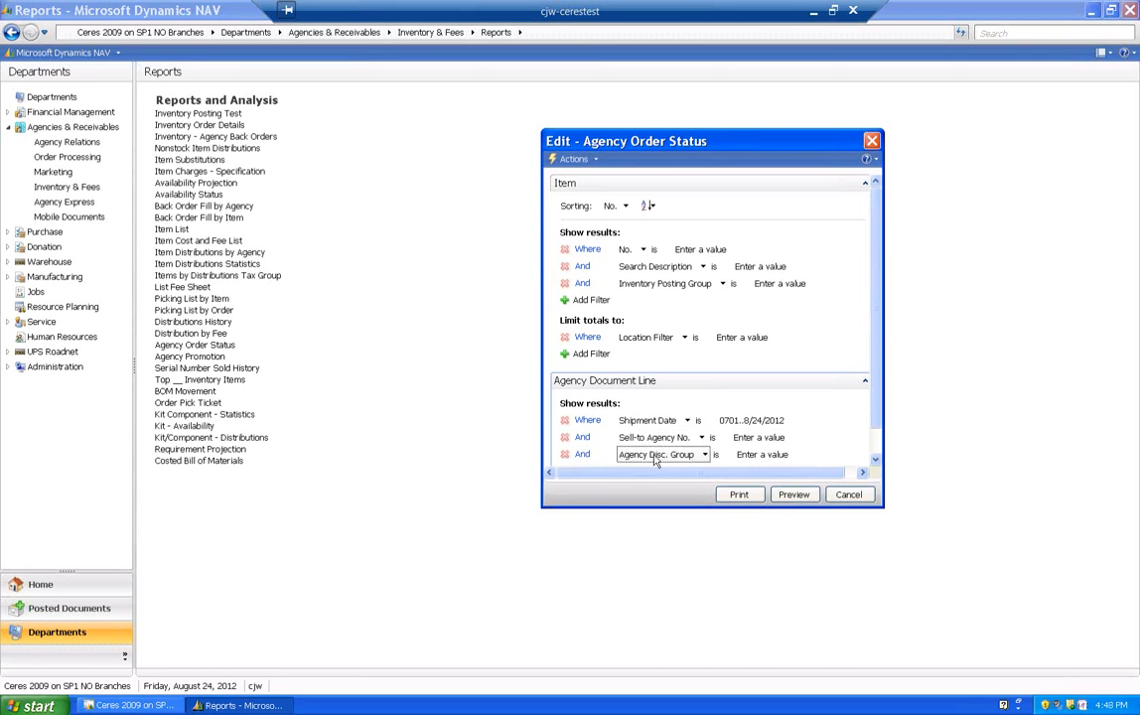
click(703, 455)
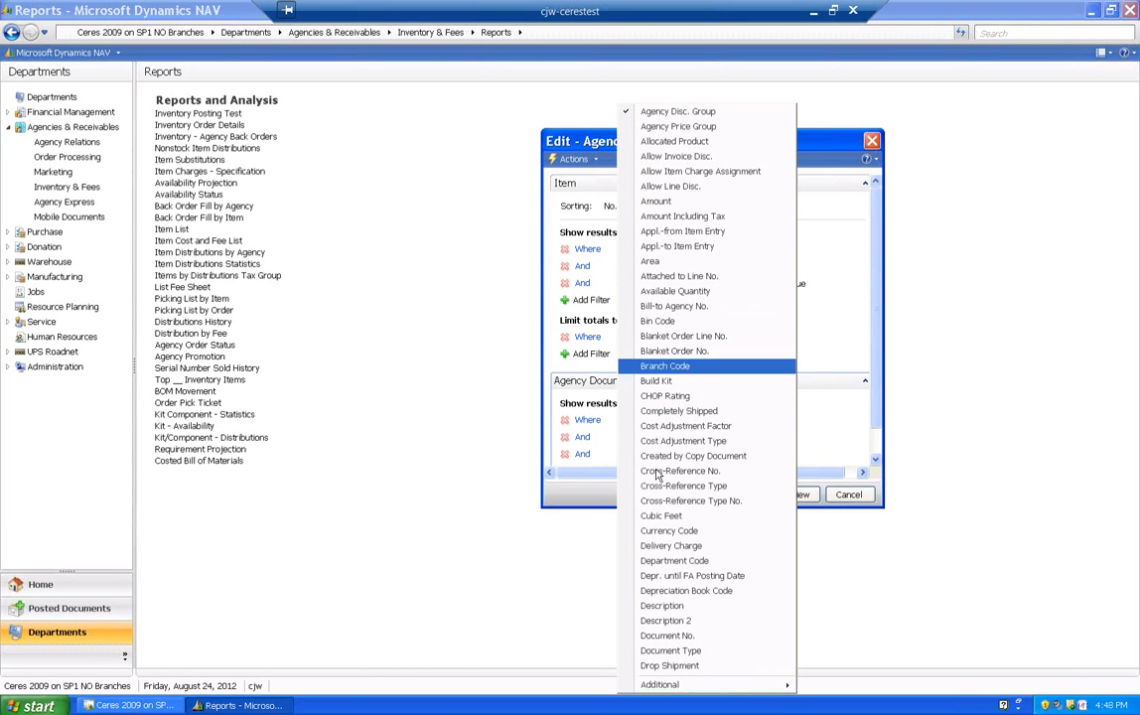
click(666, 636)
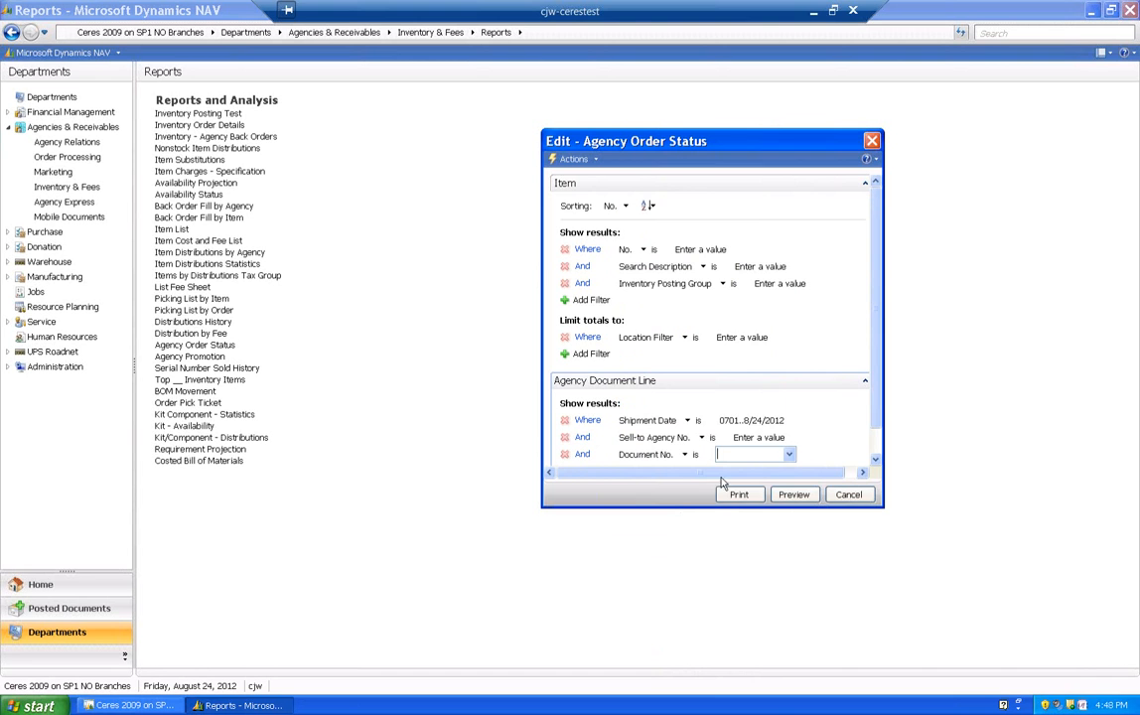
click(788, 453)
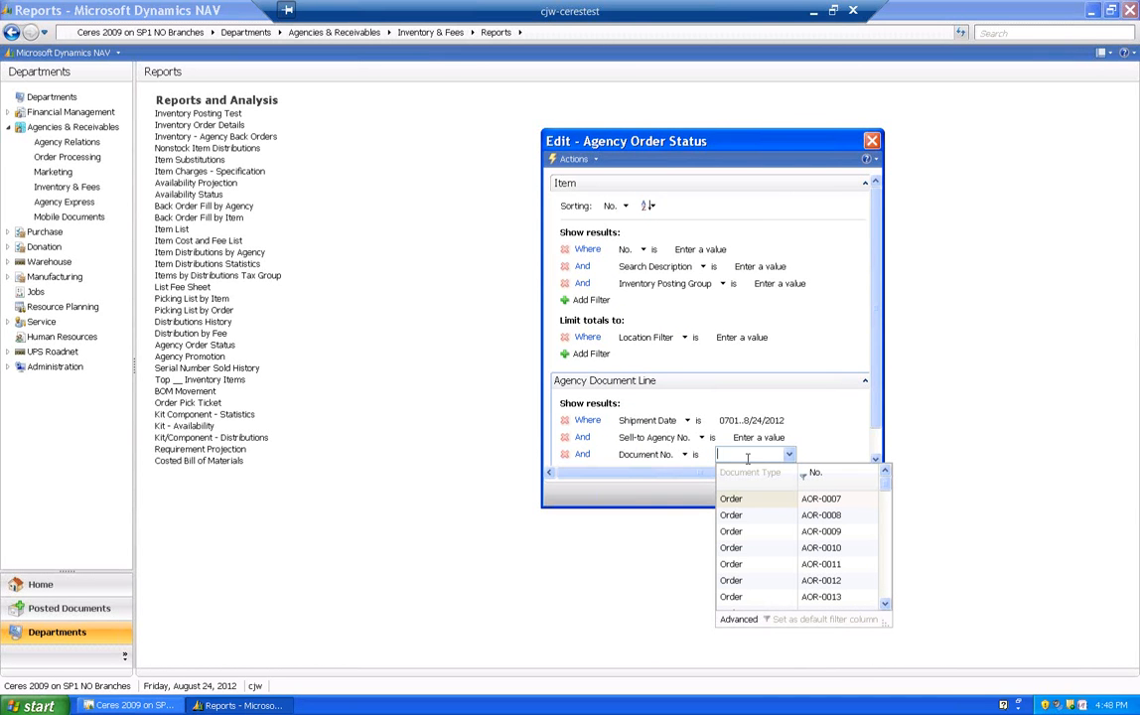
click(846, 441)
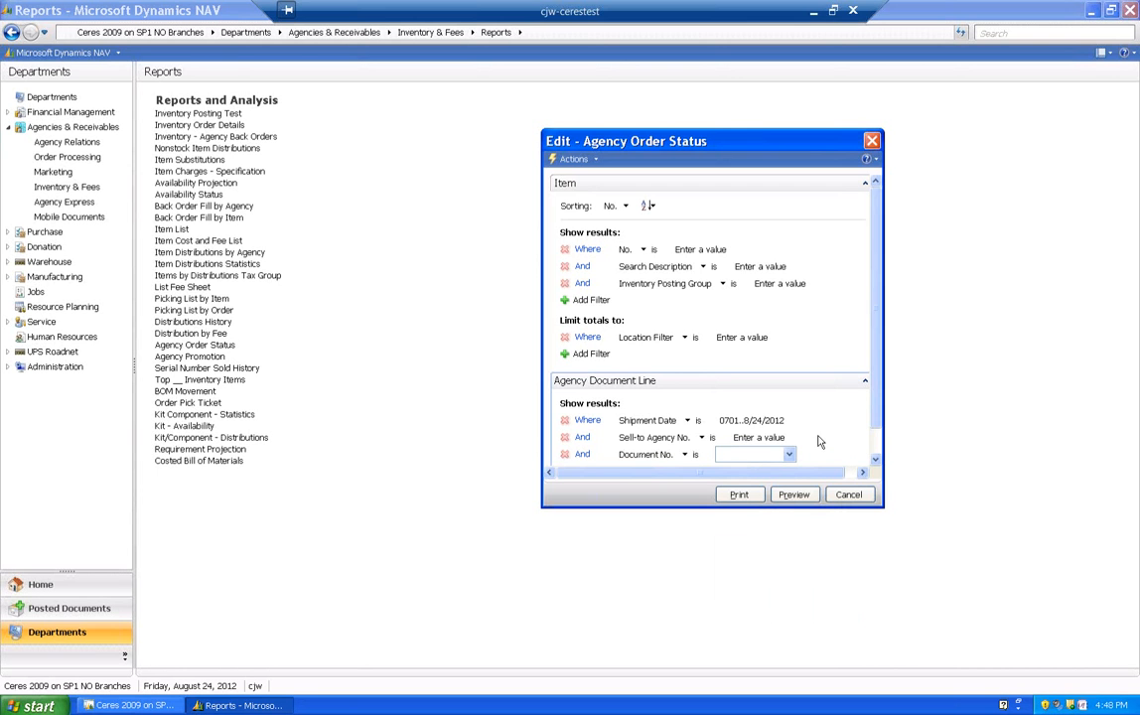
- Enlarge the report options window, add another filter to the agency document lines, and browse its available fields without choosing a different one
click(742, 421)
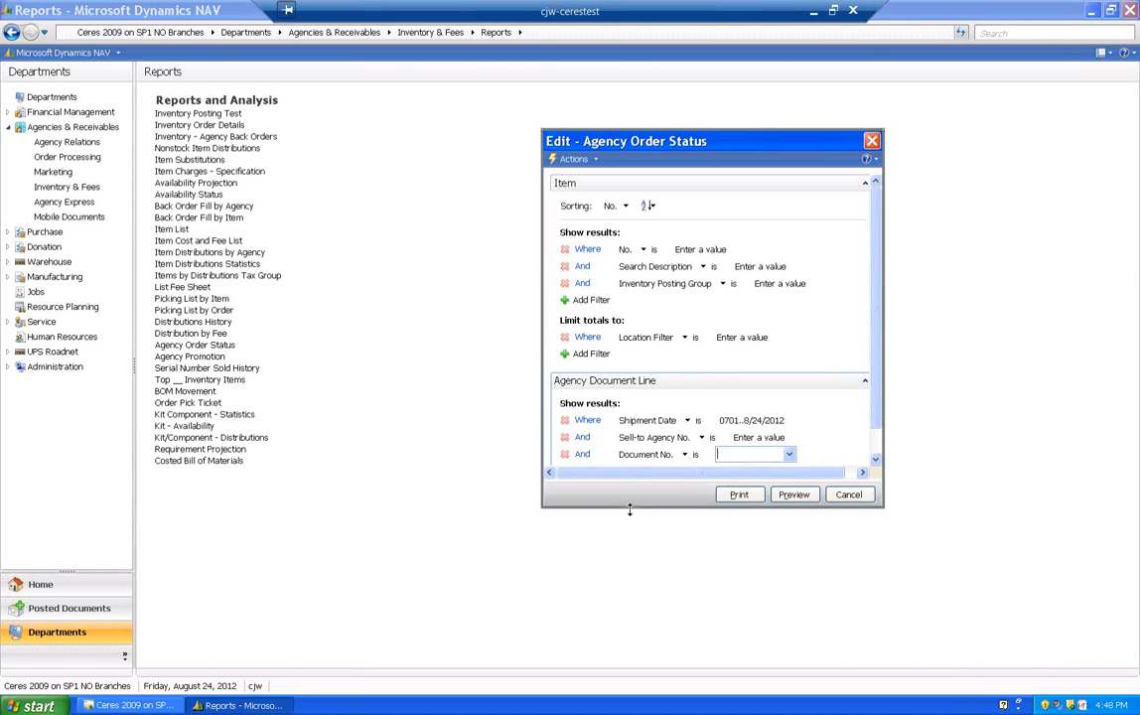
drag(630, 509, 629, 622)
click(588, 471)
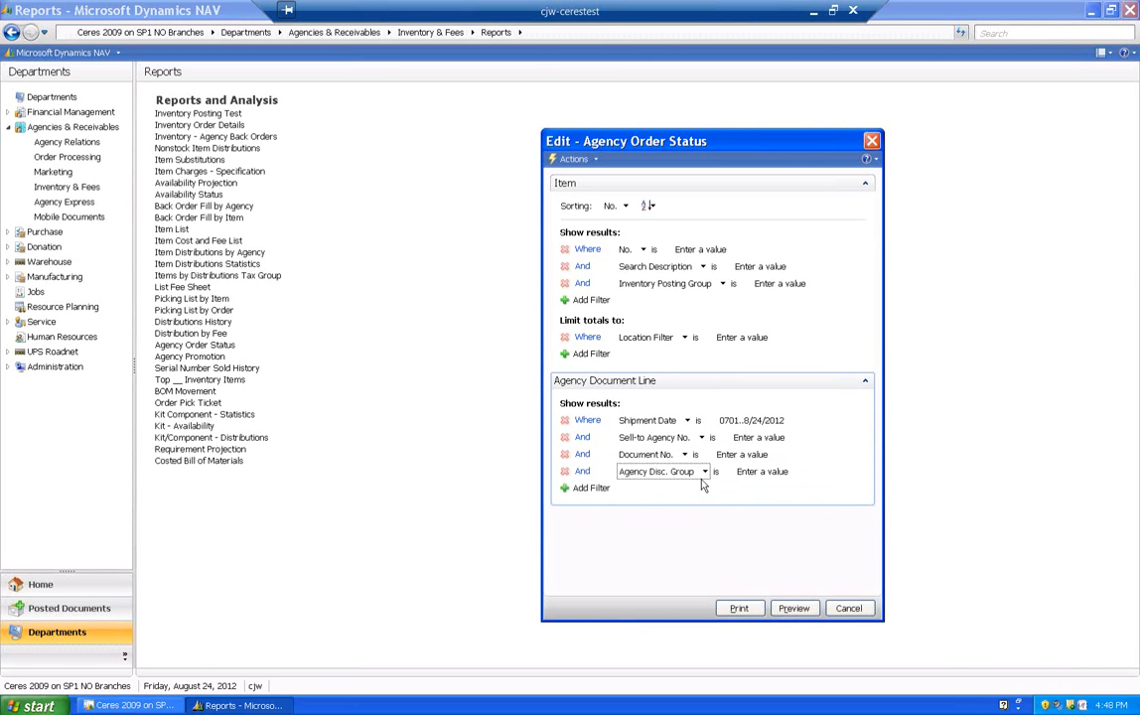
click(704, 475)
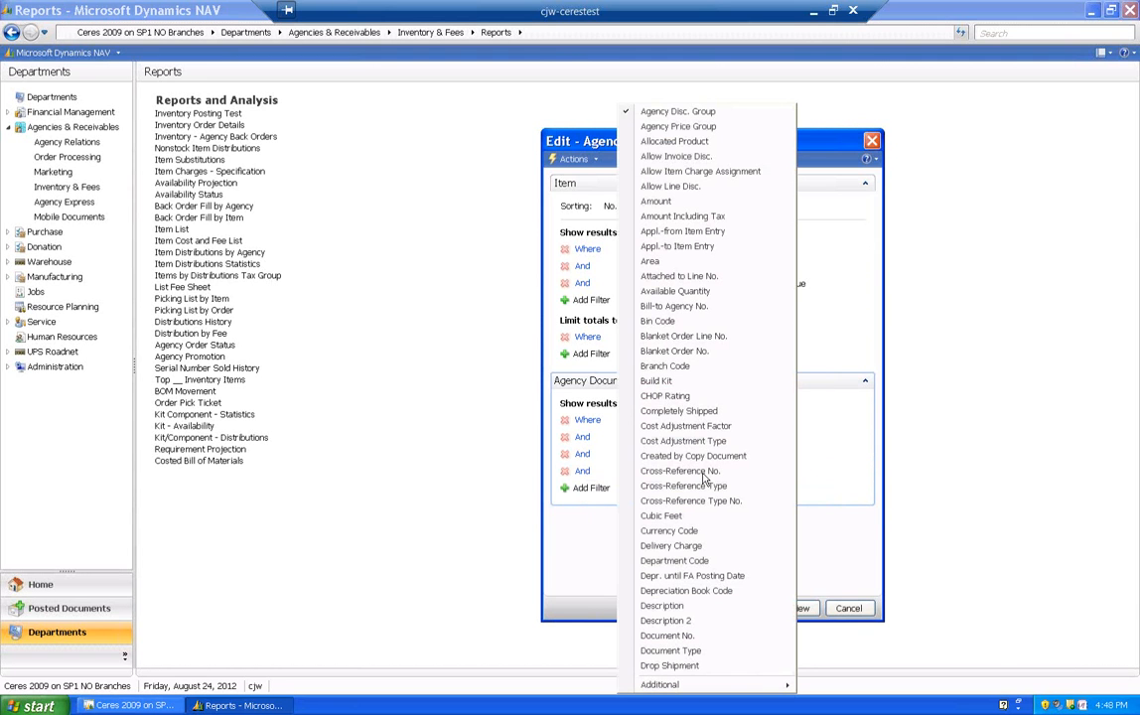
mouse_move(685, 685)
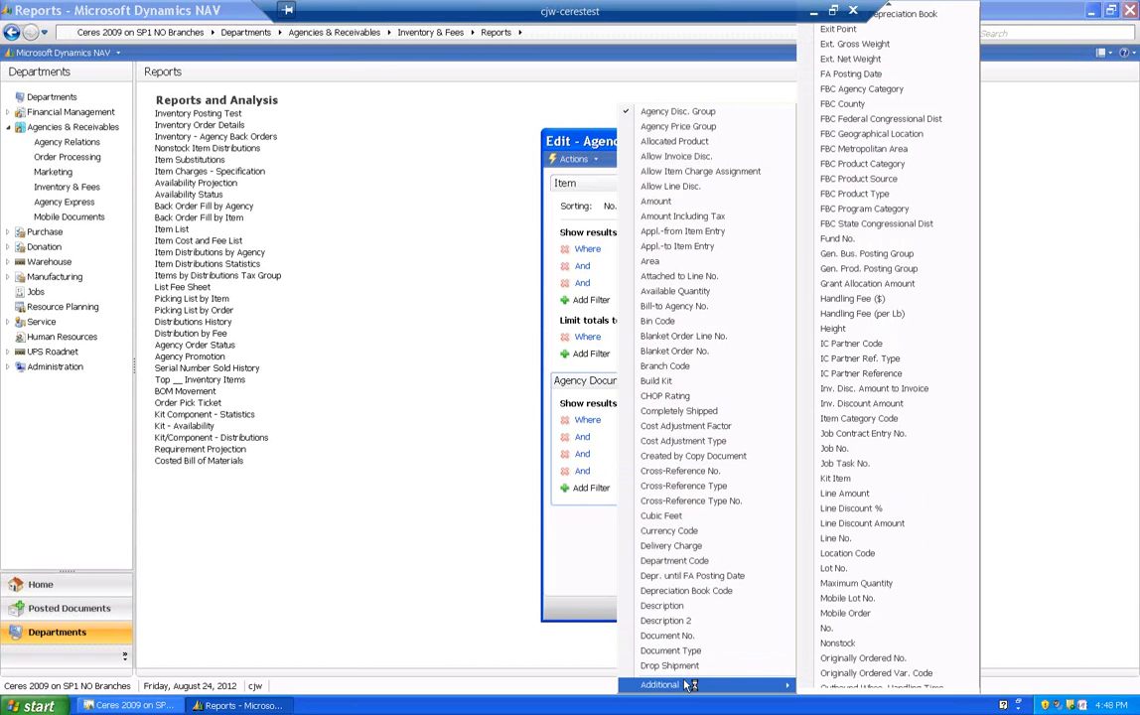
key(o)
key(o)
key(o)
key(o)
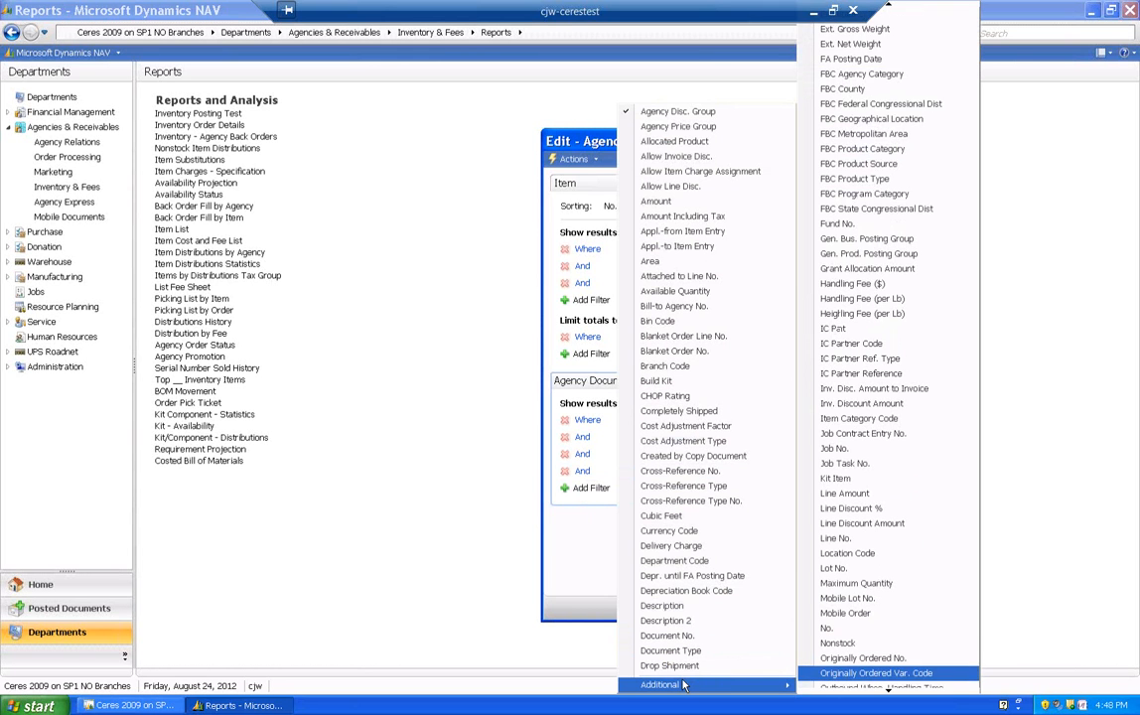
key(o)
key(o)
key(o)
key(o)
key(o)
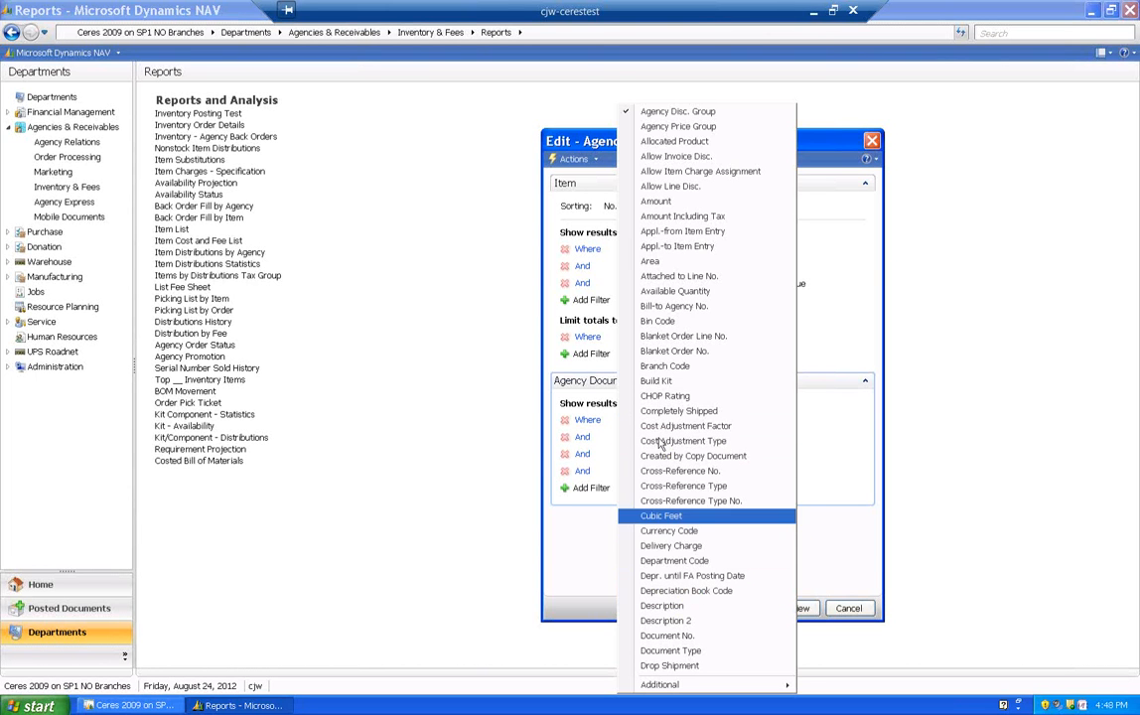
click(593, 142)
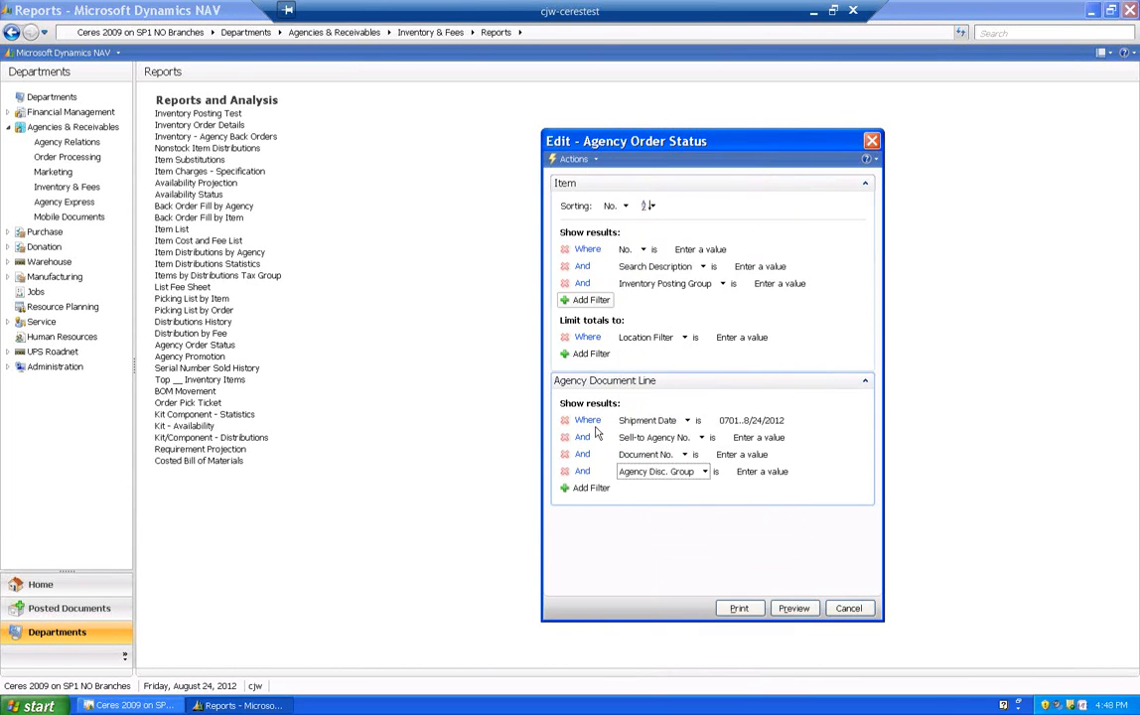
- Preview the Agency Order Status report and close the preview, then check the report's filter options again and cancel them
click(810, 612)
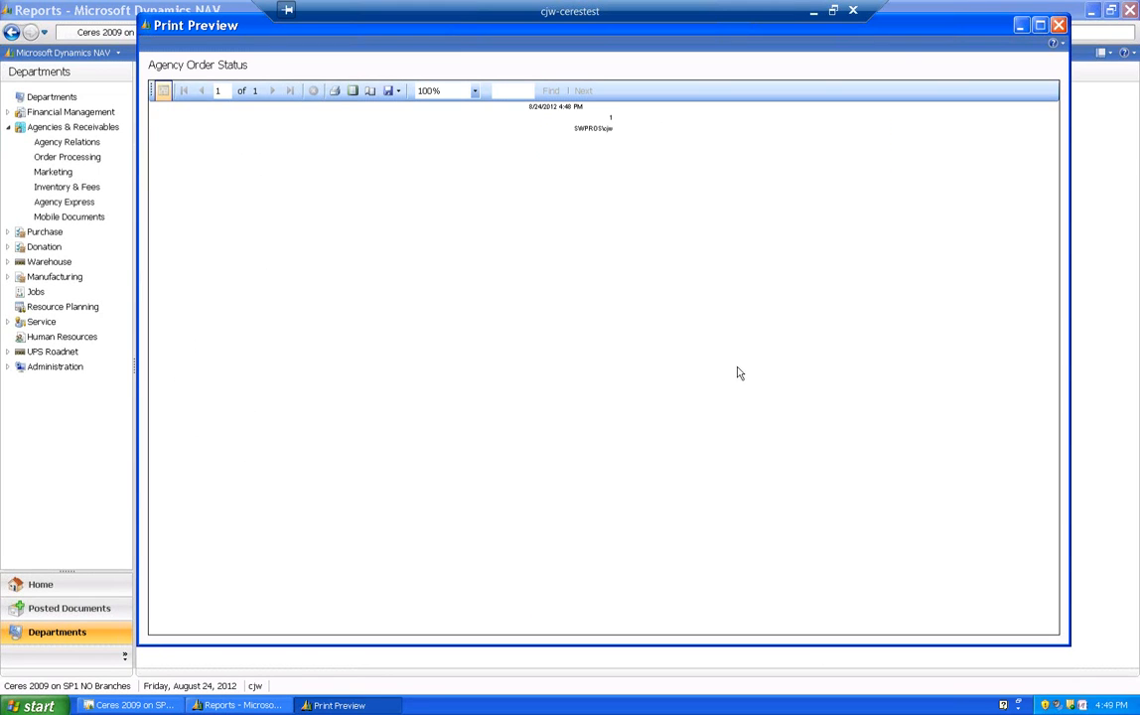
click(1059, 25)
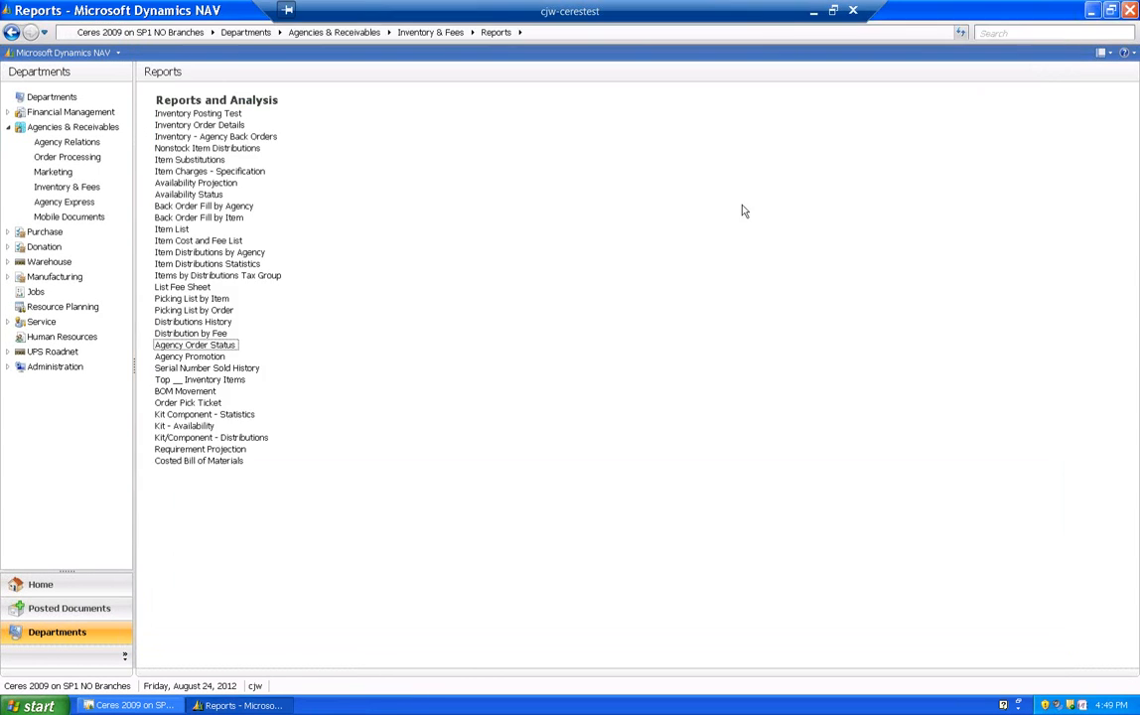
click(189, 344)
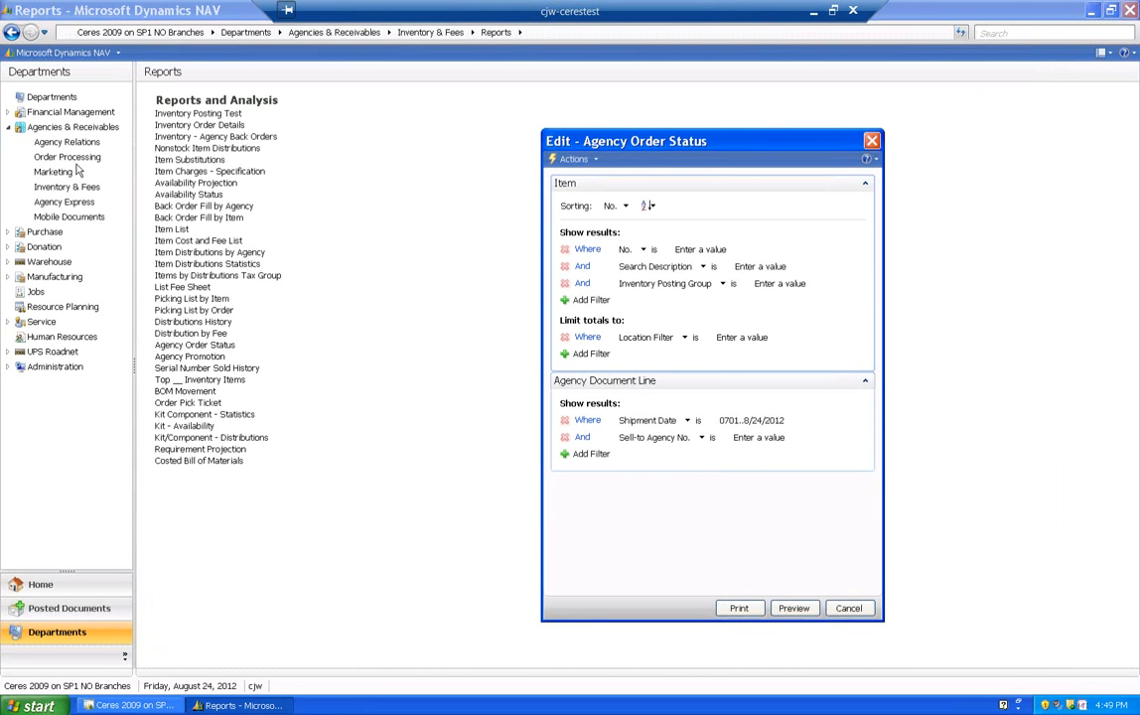
click(847, 608)
- Open the Agency Orders list for the TEST batch from Order Processing and review the orders' shipment dates
click(77, 159)
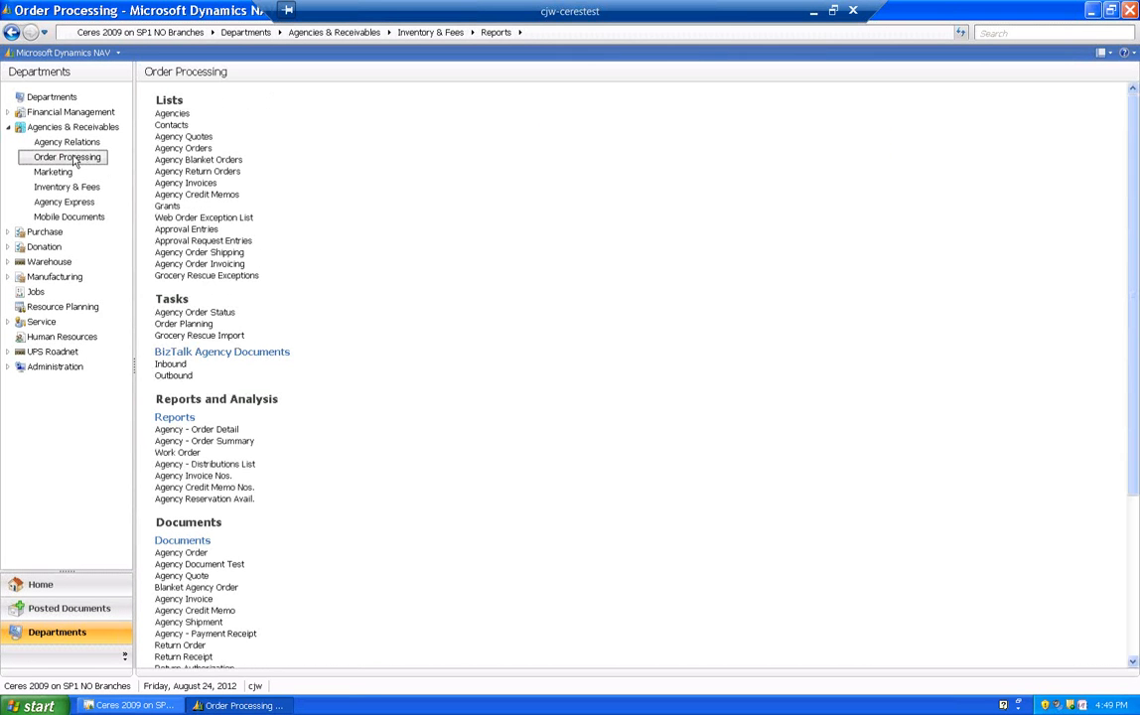
click(183, 148)
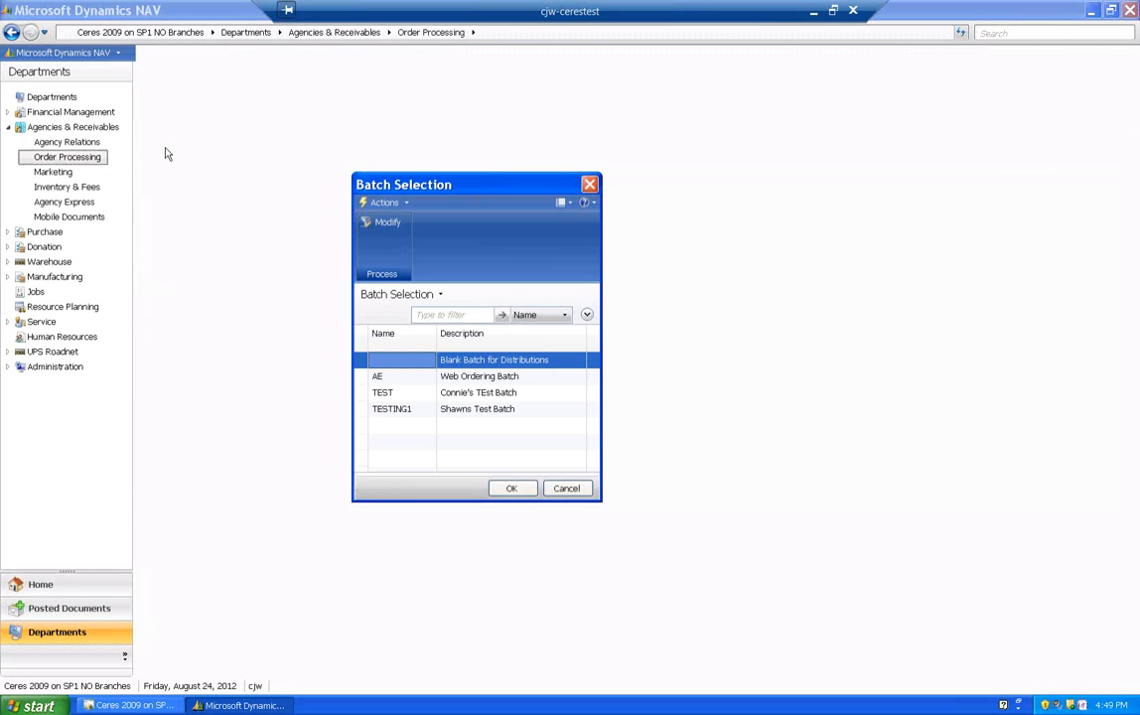
click(383, 392)
click(530, 492)
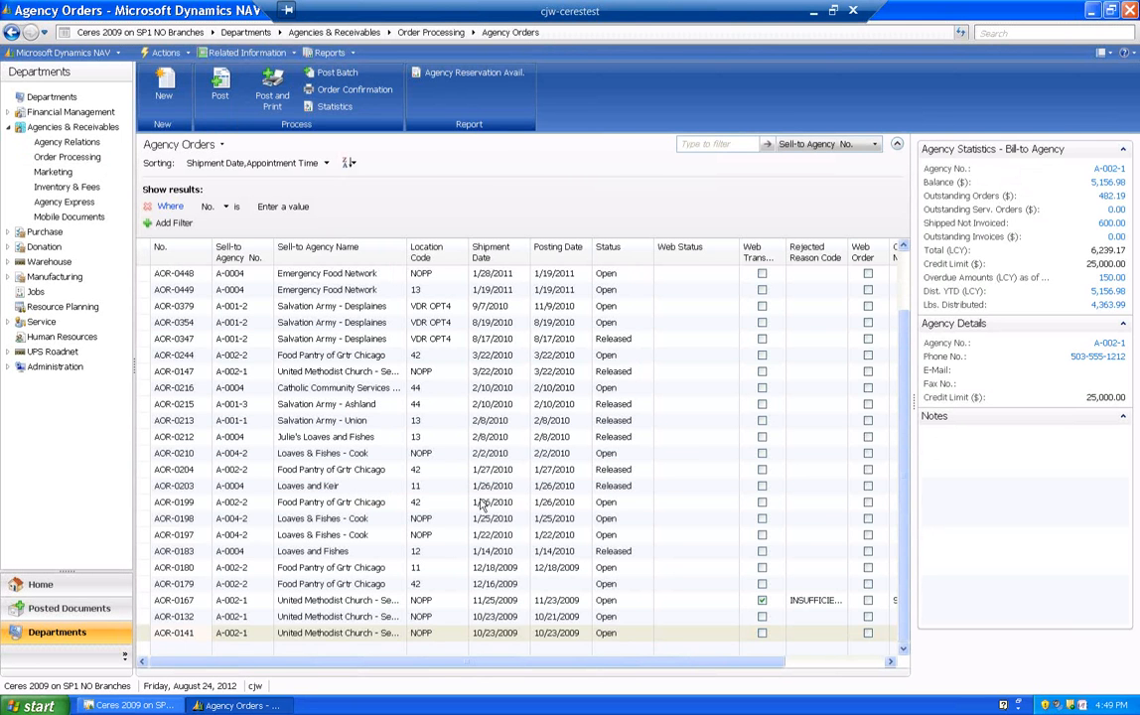
click(504, 371)
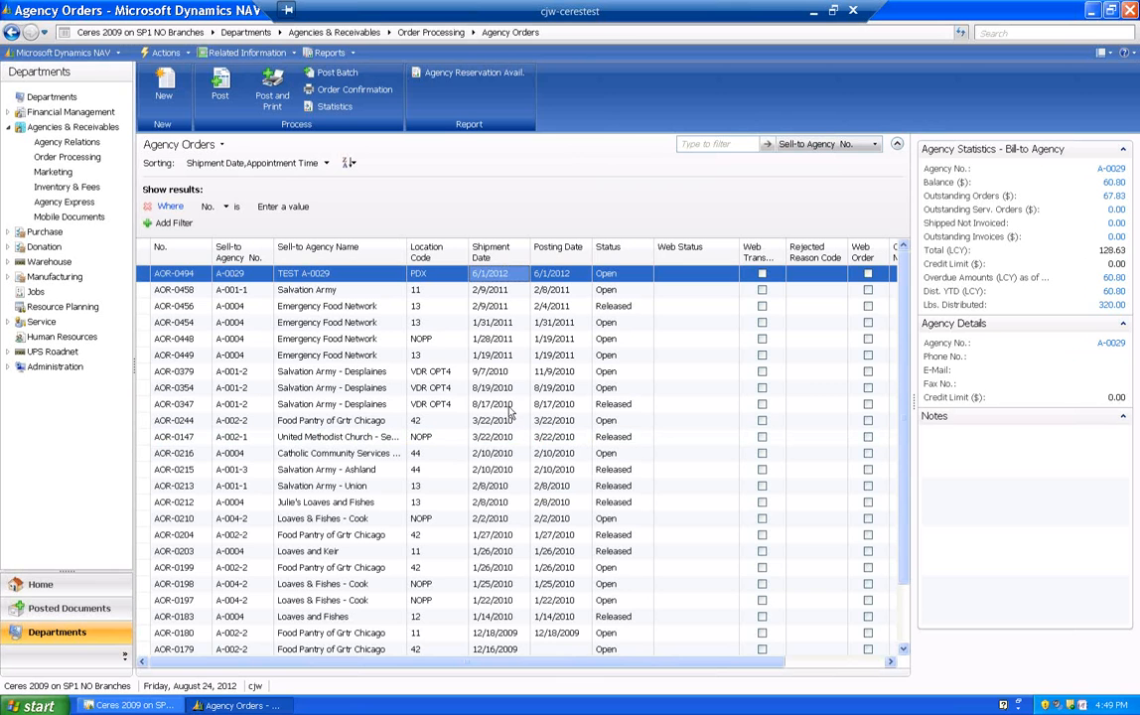
scroll(507, 400, down, 2)
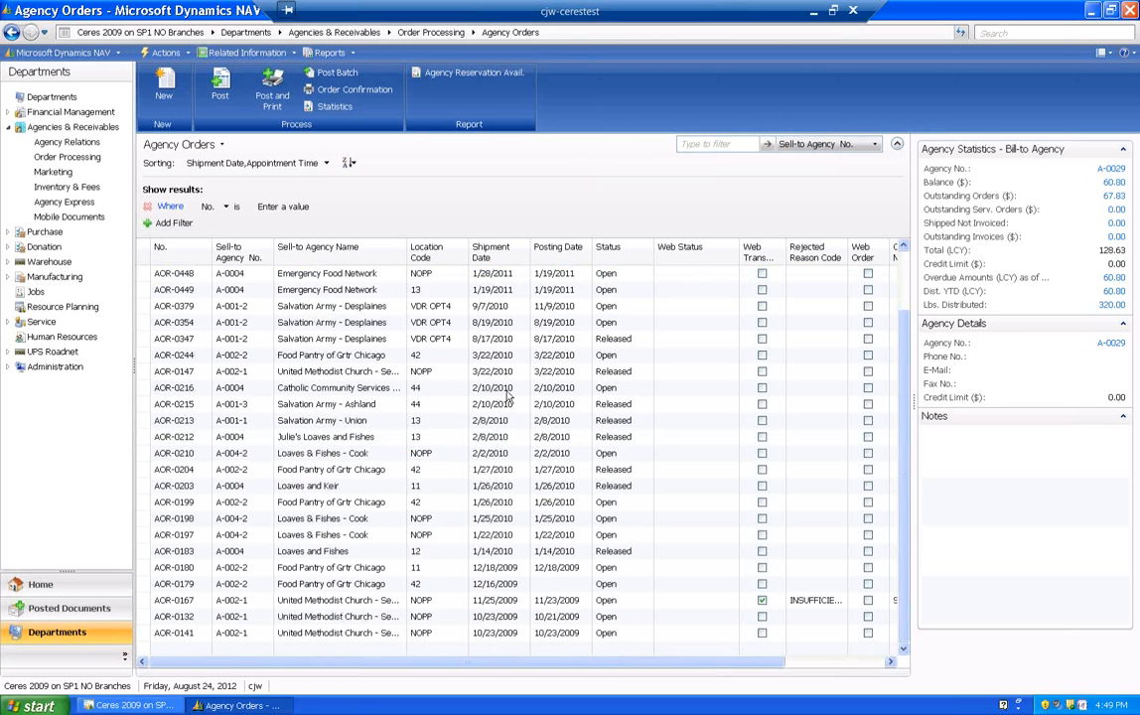
scroll(507, 394, up, 2)
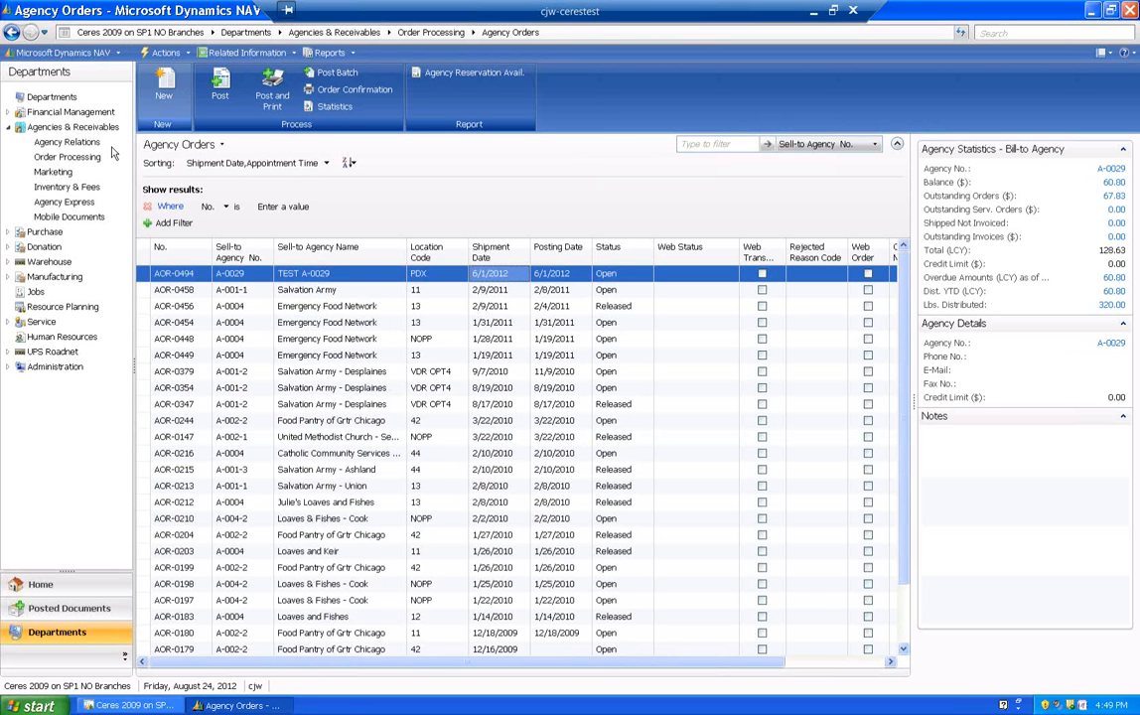
- Reopen the Agency Orders list for the AE web ordering batch and review its shipment dates
click(12, 34)
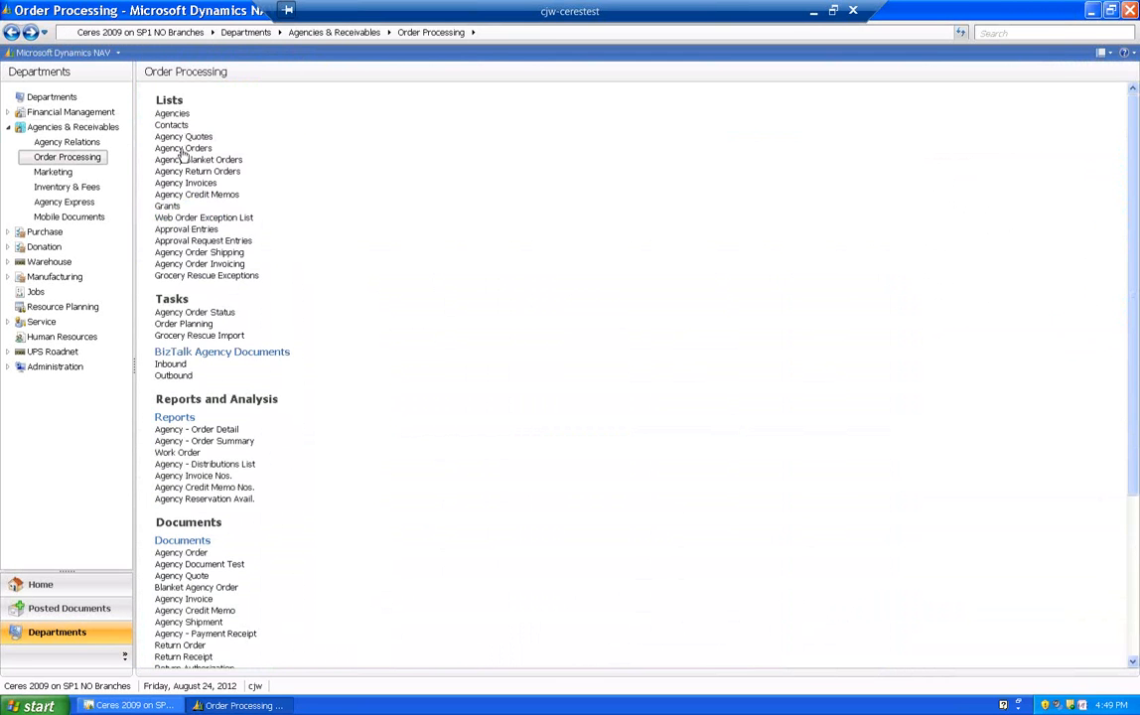
click(182, 148)
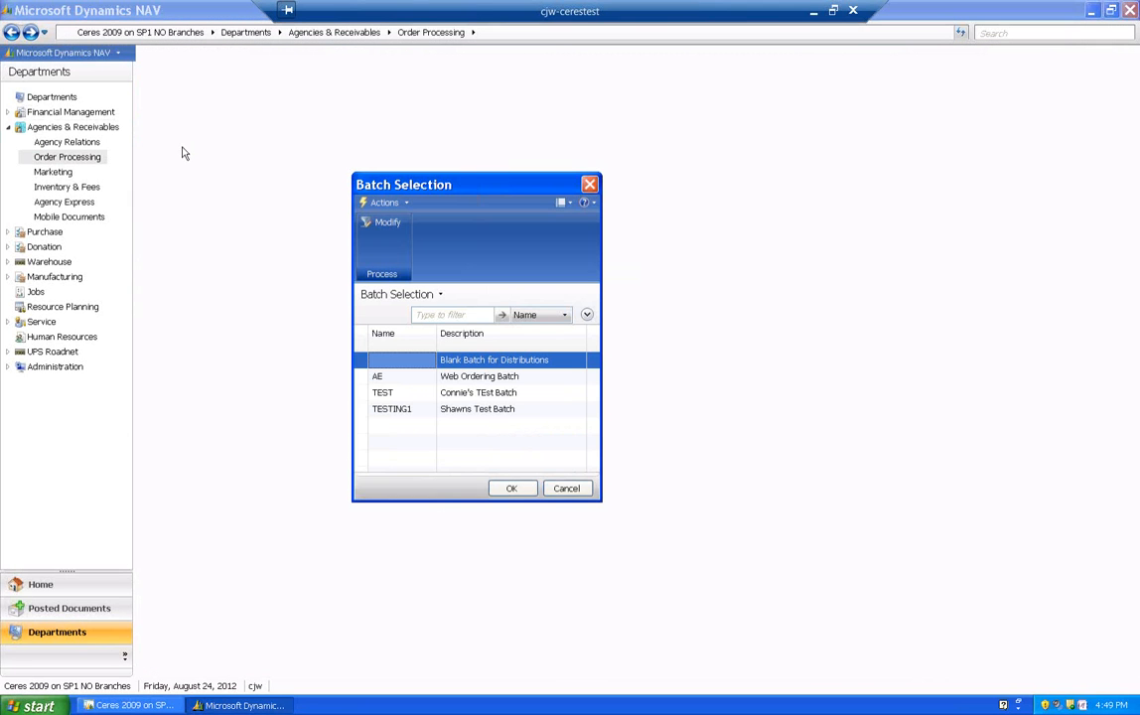
click(390, 380)
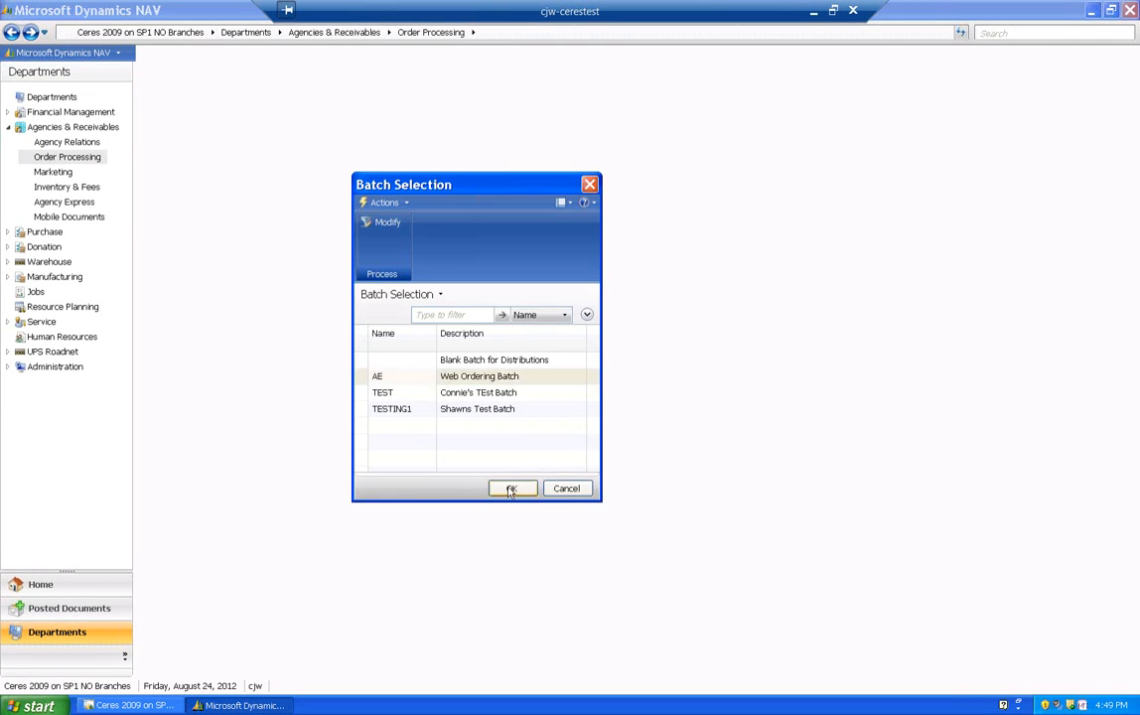
click(509, 487)
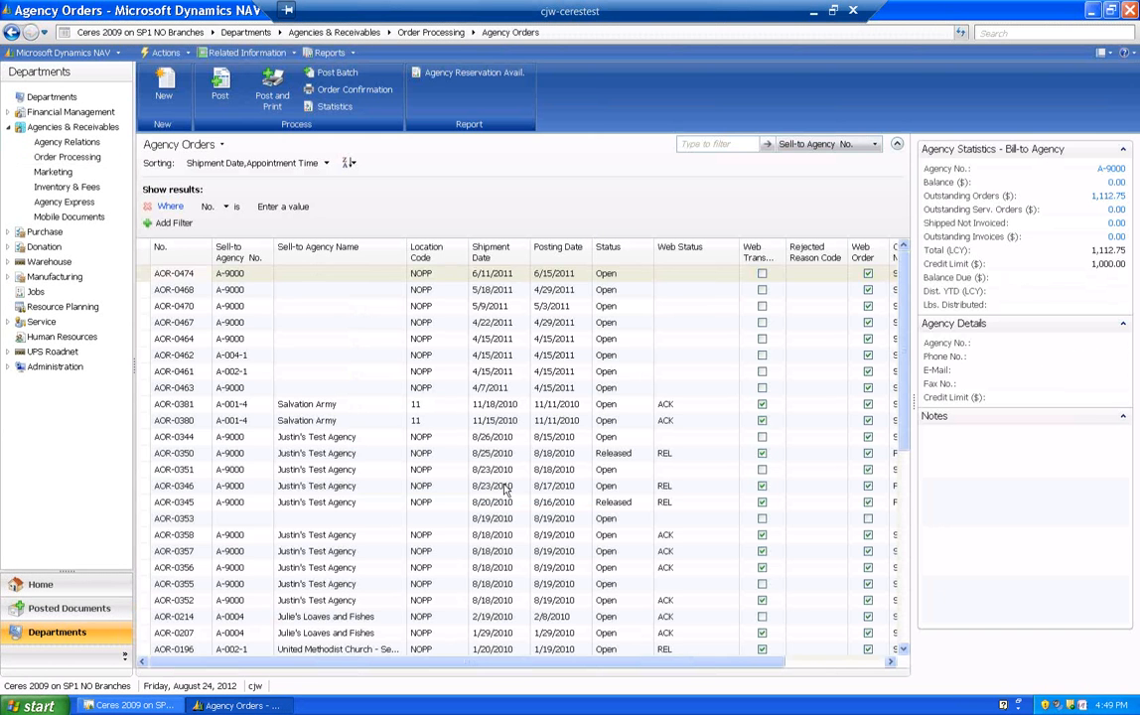
scroll(501, 449, down, 7)
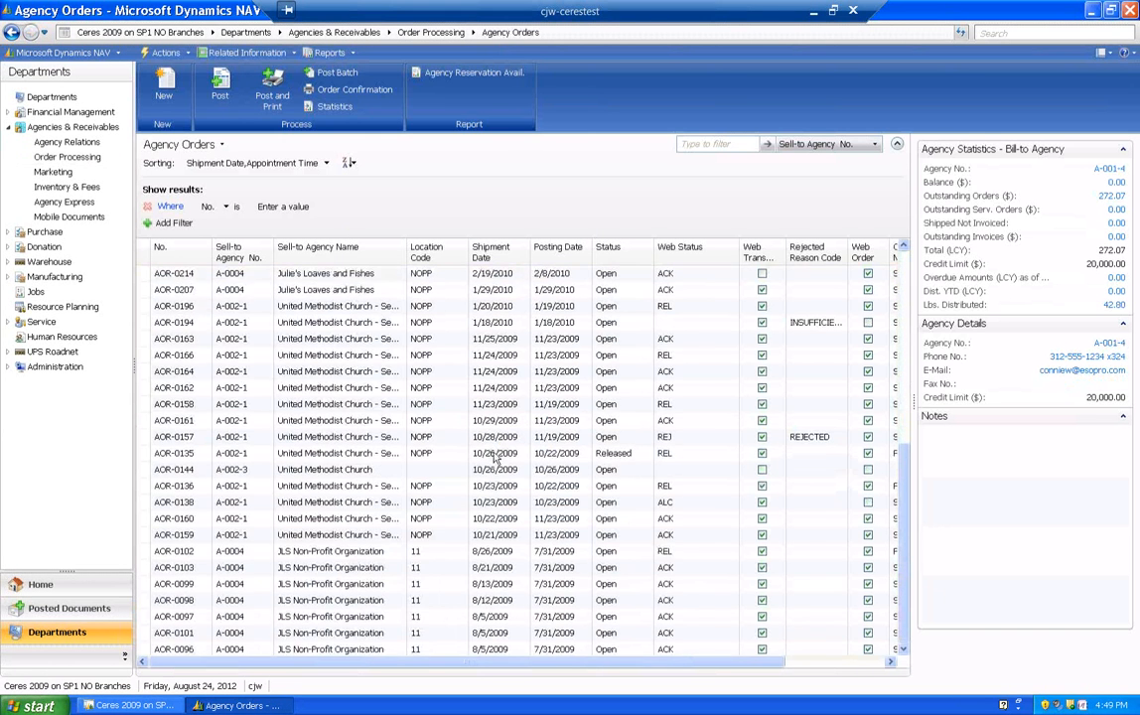
scroll(499, 448, up, 7)
scroll(494, 449, up, 1)
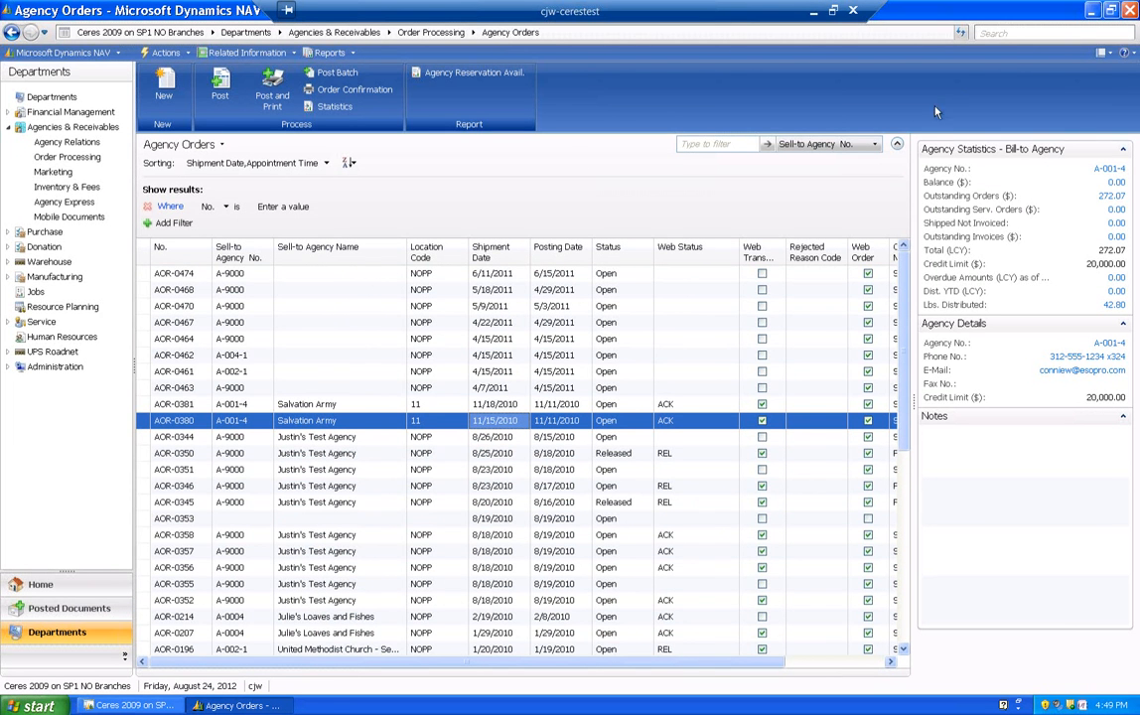
- Search for "Agency order st" and open the options of the Agency Order Status report under Inventory & Fees
click(1028, 32)
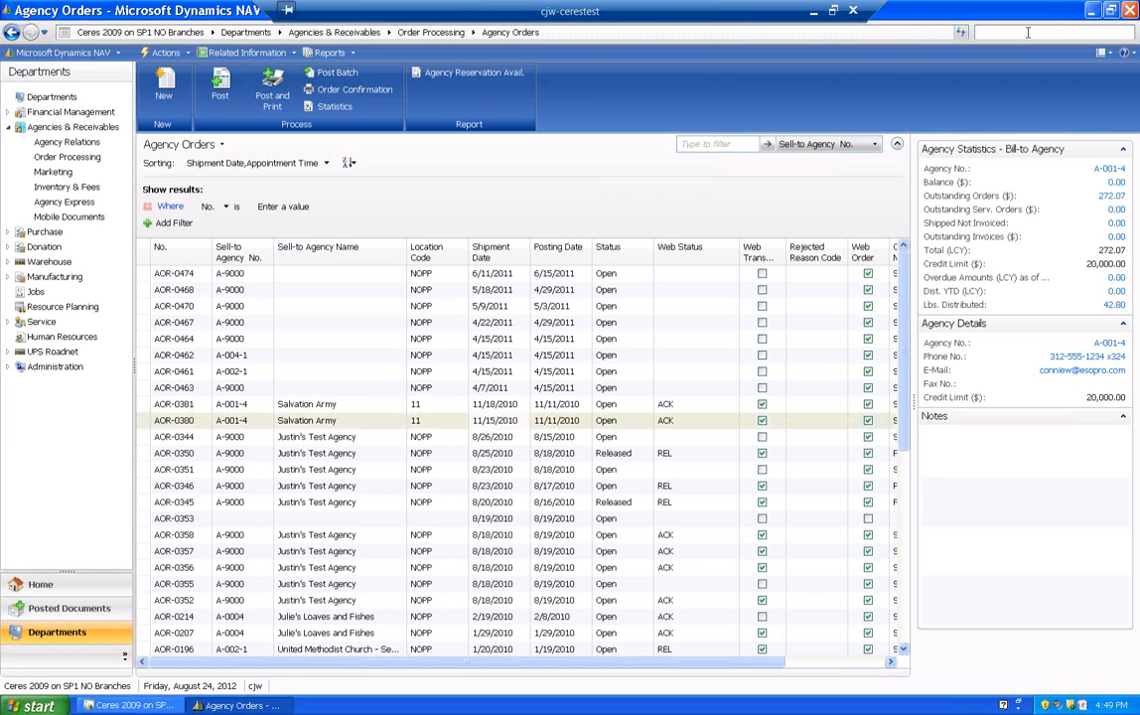
text(A)
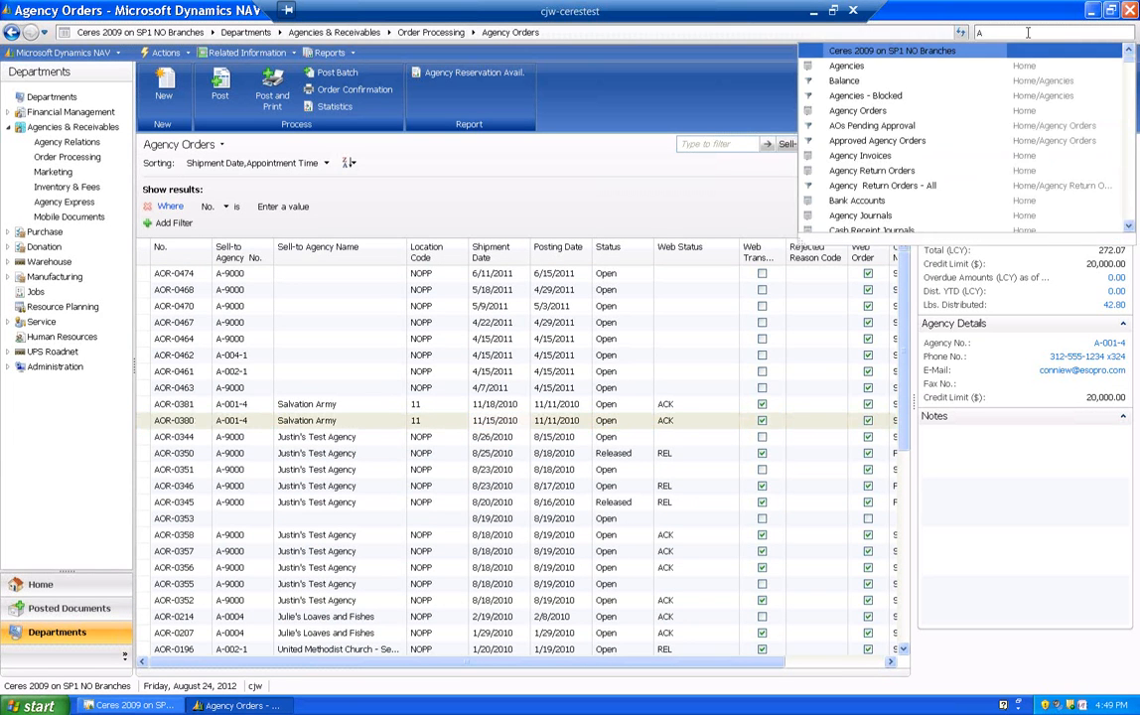
text(gency order st)
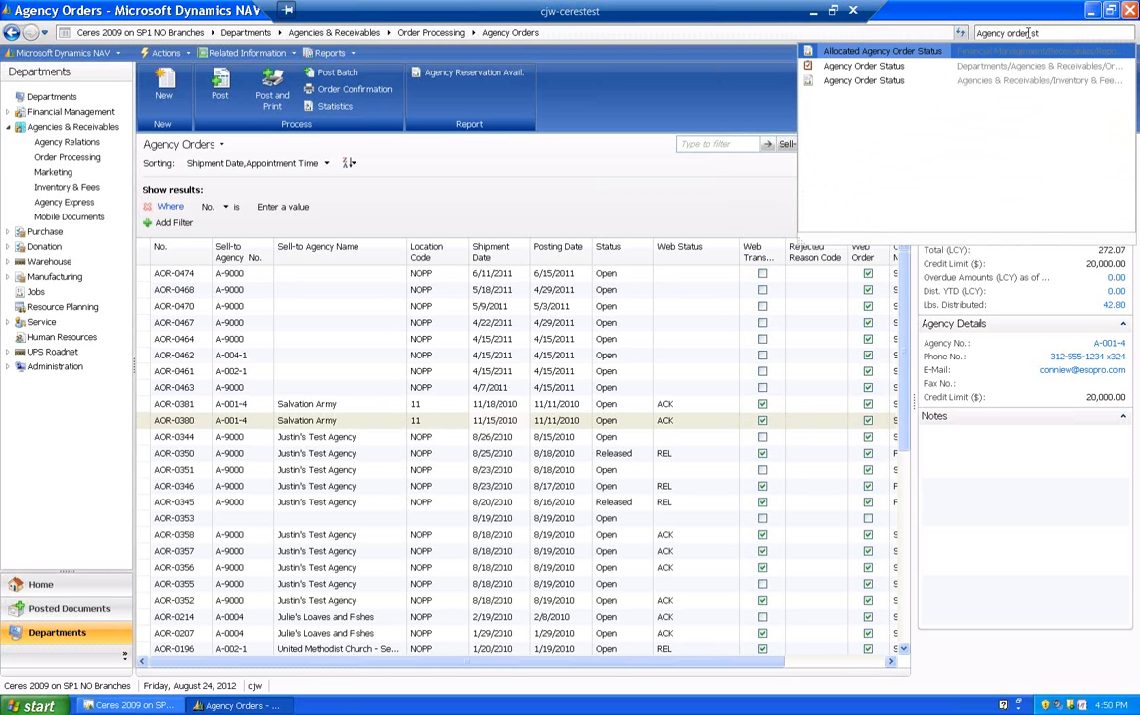
click(971, 82)
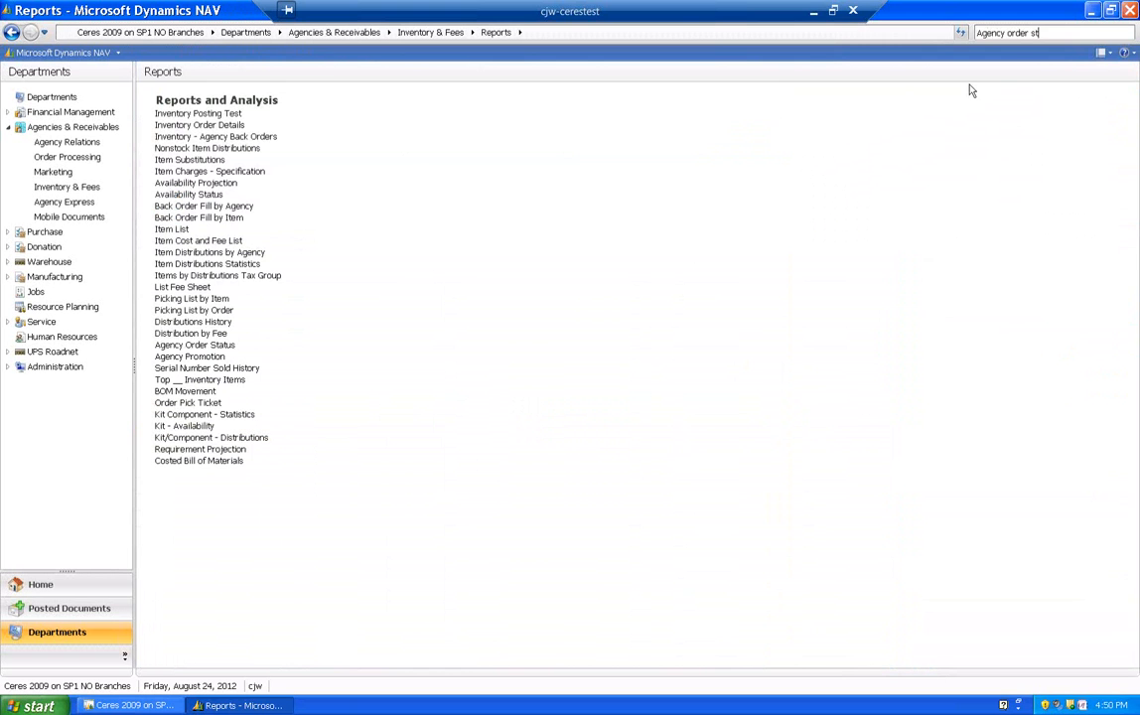
click(171, 345)
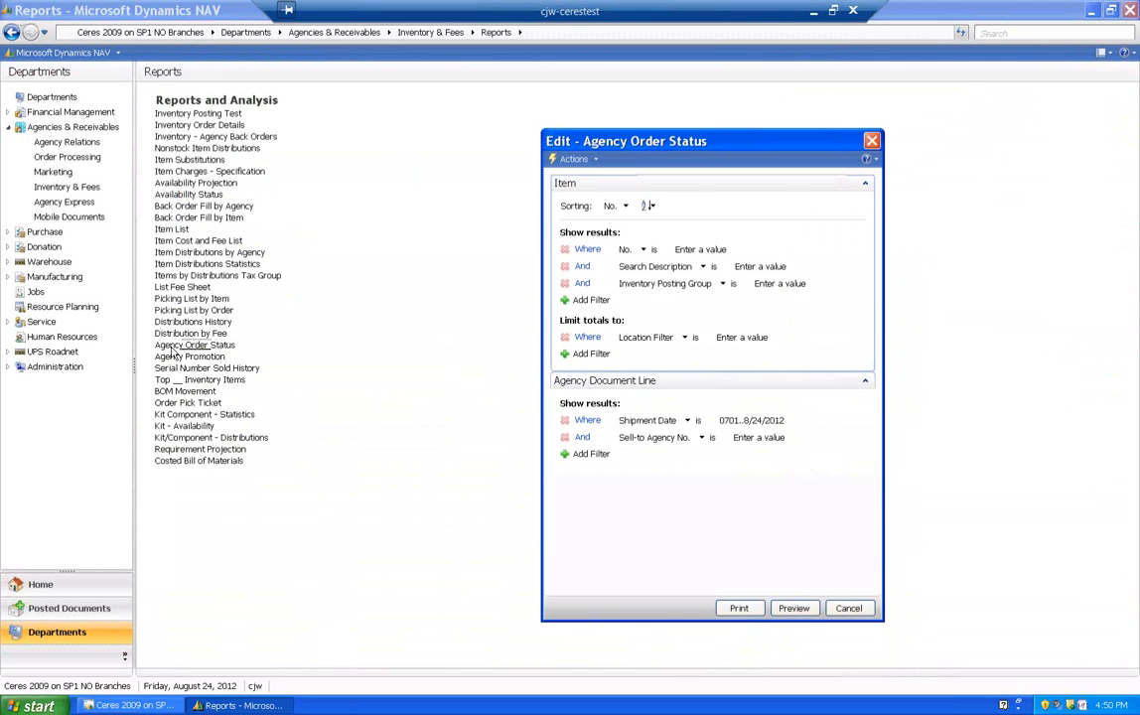
- Set the Shipment Date filter on the agency document lines to 040111..073111 and preview the report
click(780, 420)
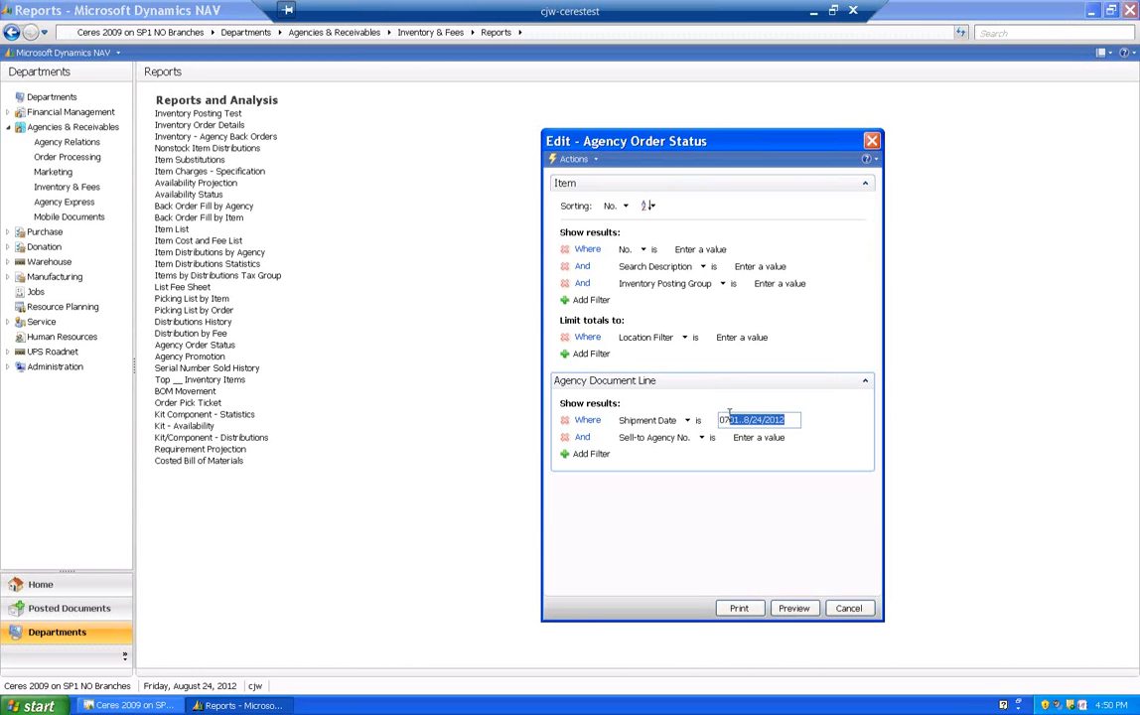
text(040111..073111)
click(794, 608)
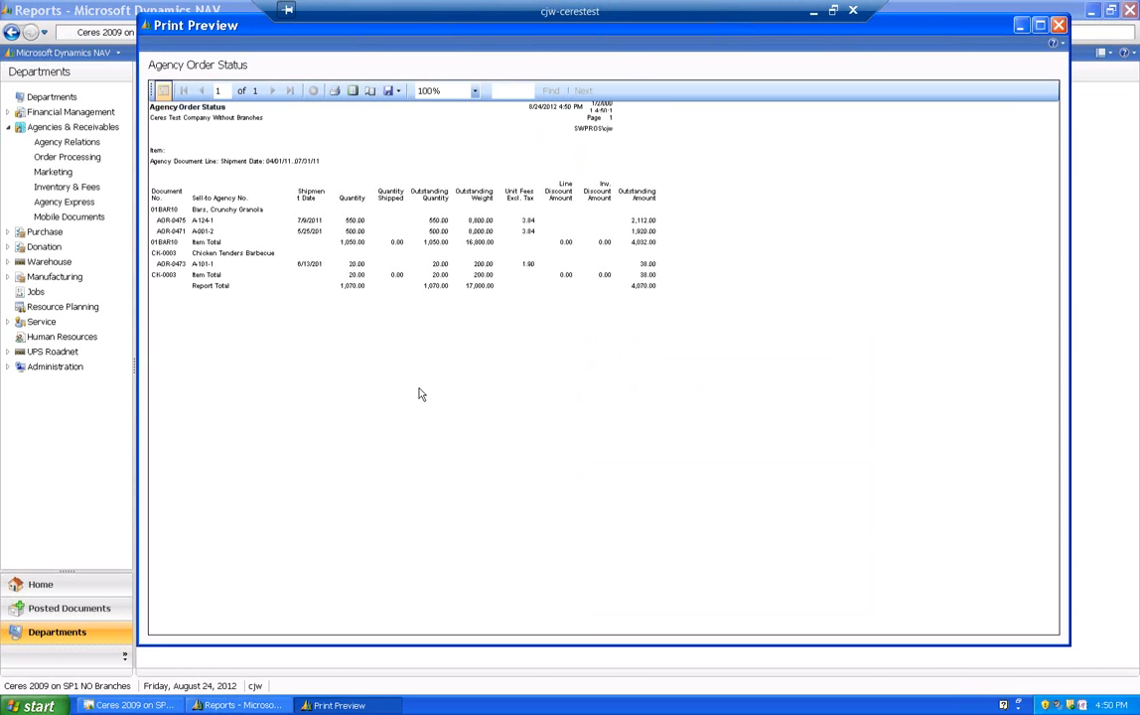
- Enlarge the Agency Order Status preview to 150%, review the outstanding order lines by item, and close the preview
click(475, 91)
click(428, 148)
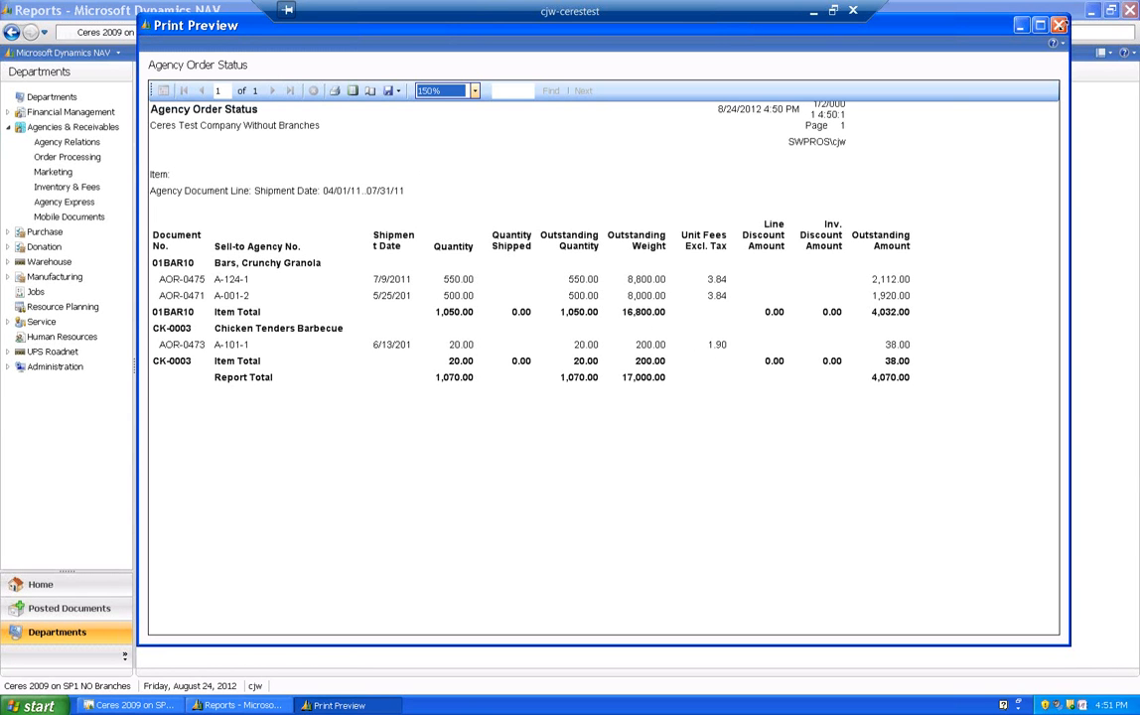
click(1059, 25)
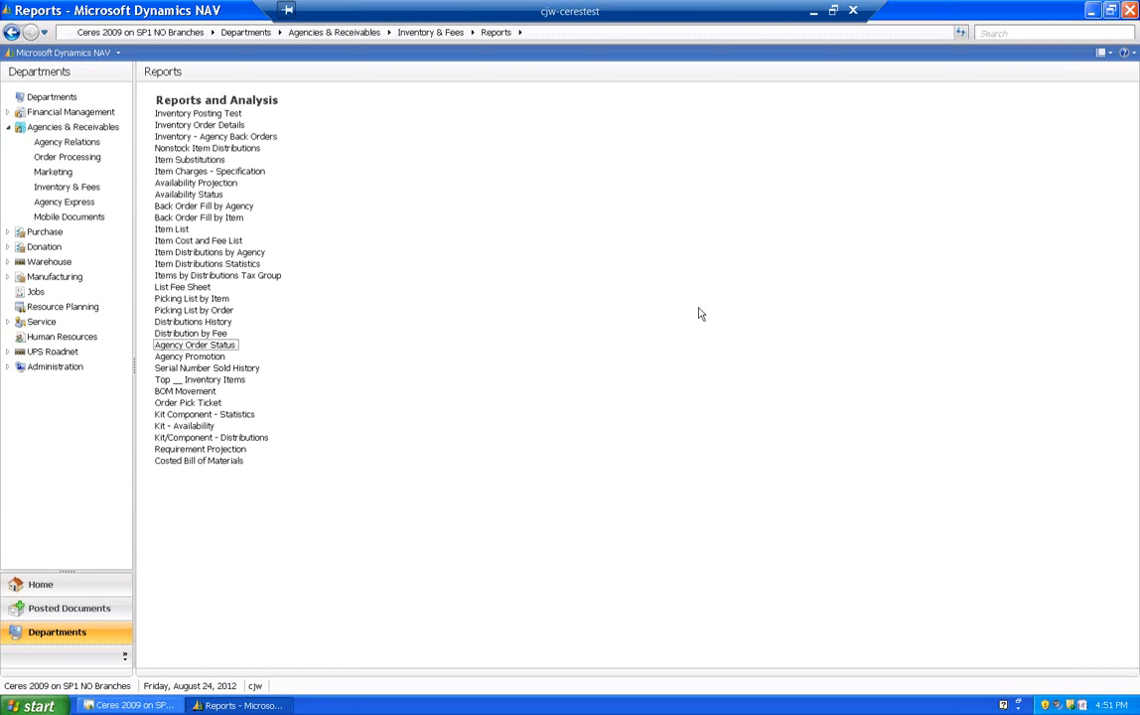
- Search for "agency day", open the Agency Days and Hours list under Agency Relations, and start a new entry
click(1012, 31)
text(agency day)
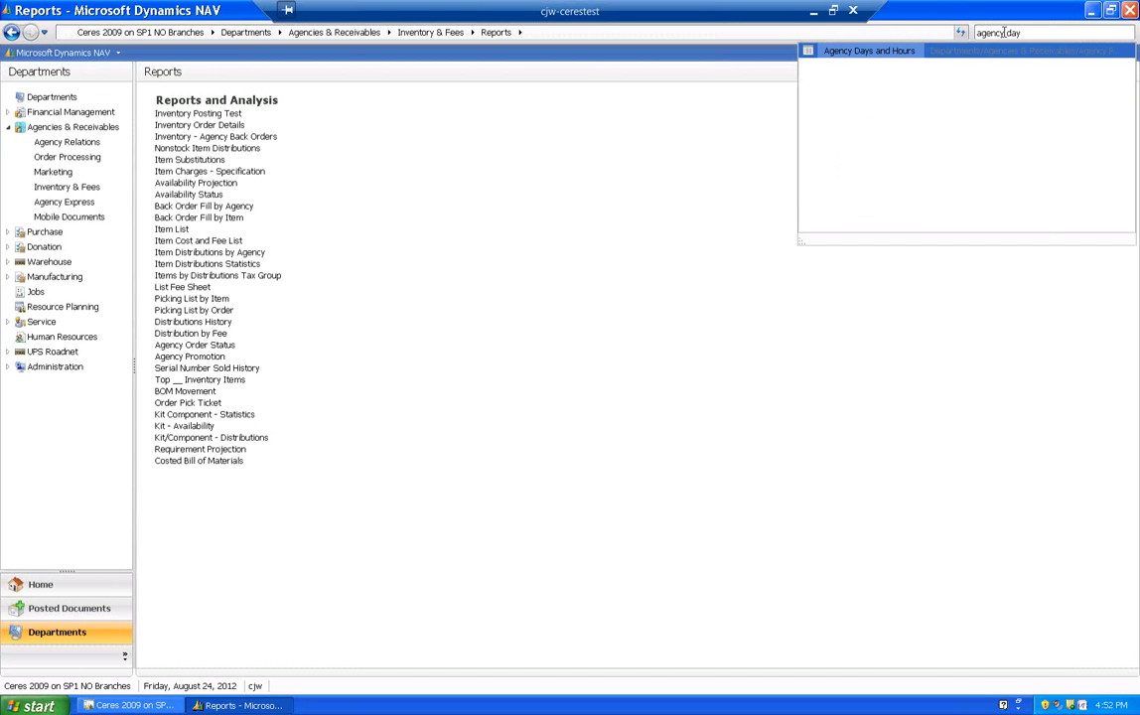
click(970, 54)
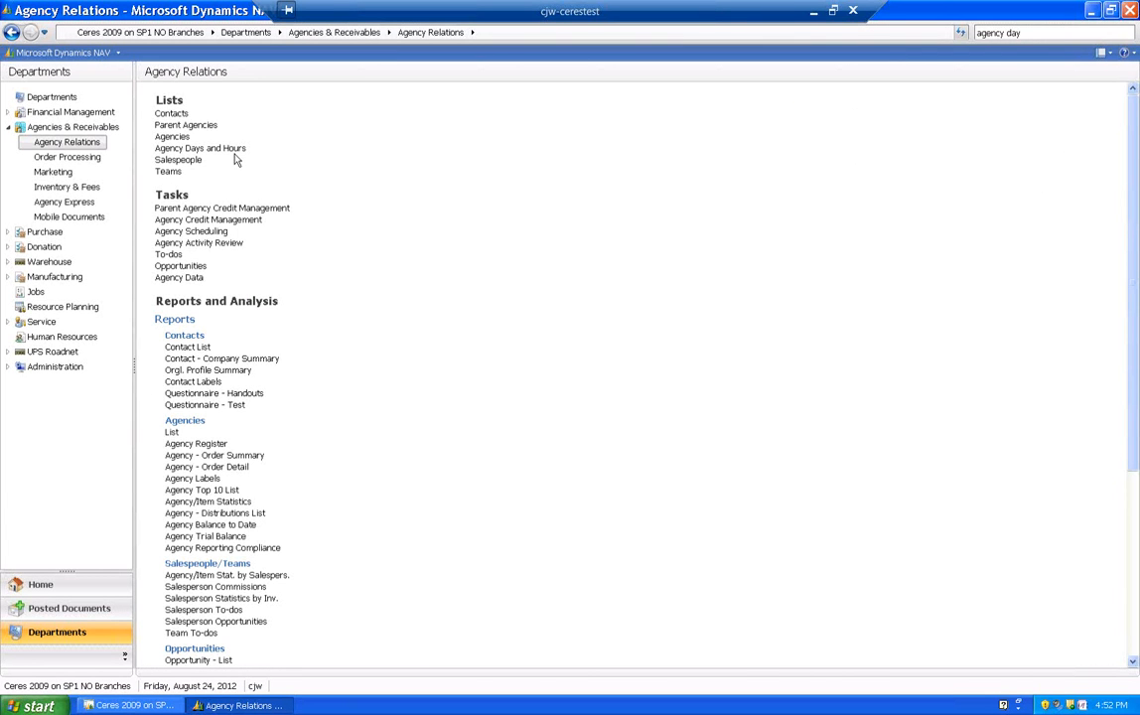
click(202, 148)
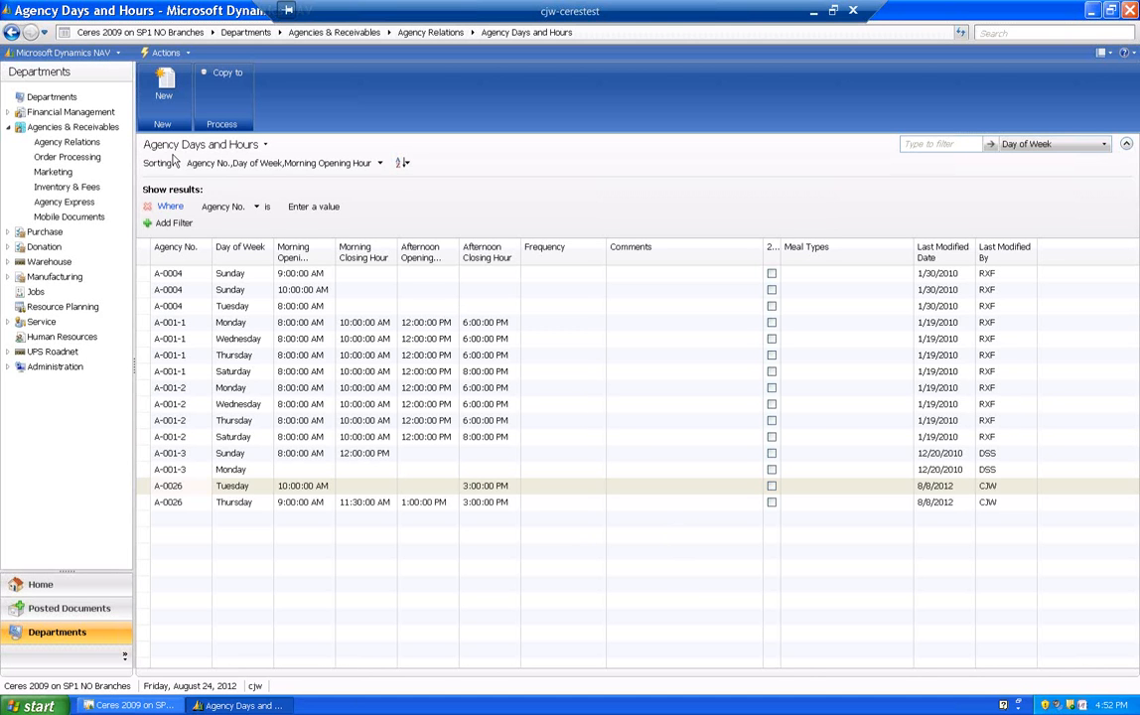
click(164, 87)
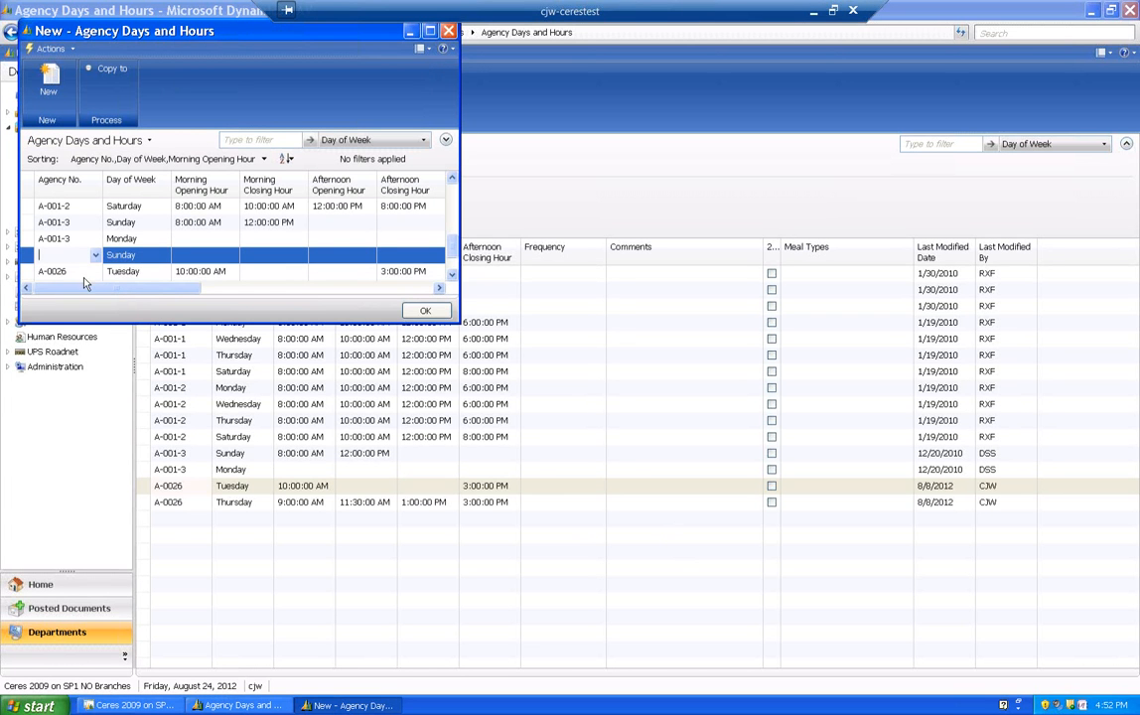
- Assign the new days and hours entry to the Ballard Food Bank agency and set its day of week to Monday
click(96, 255)
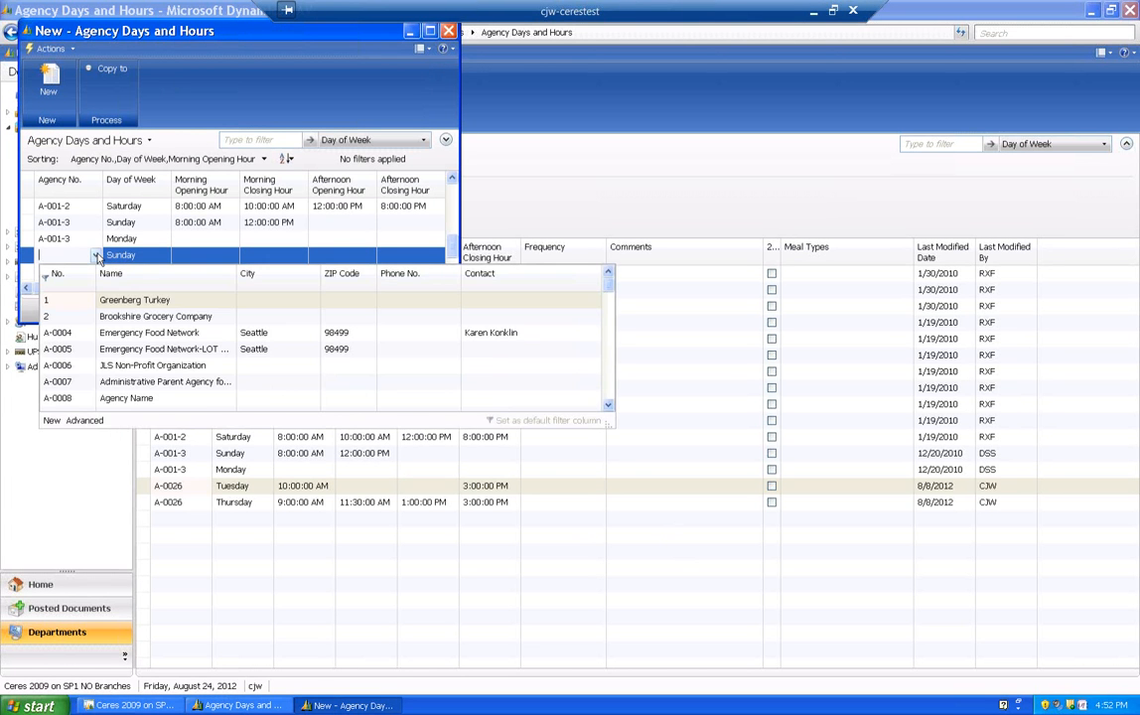
scroll(104, 340, down, 6)
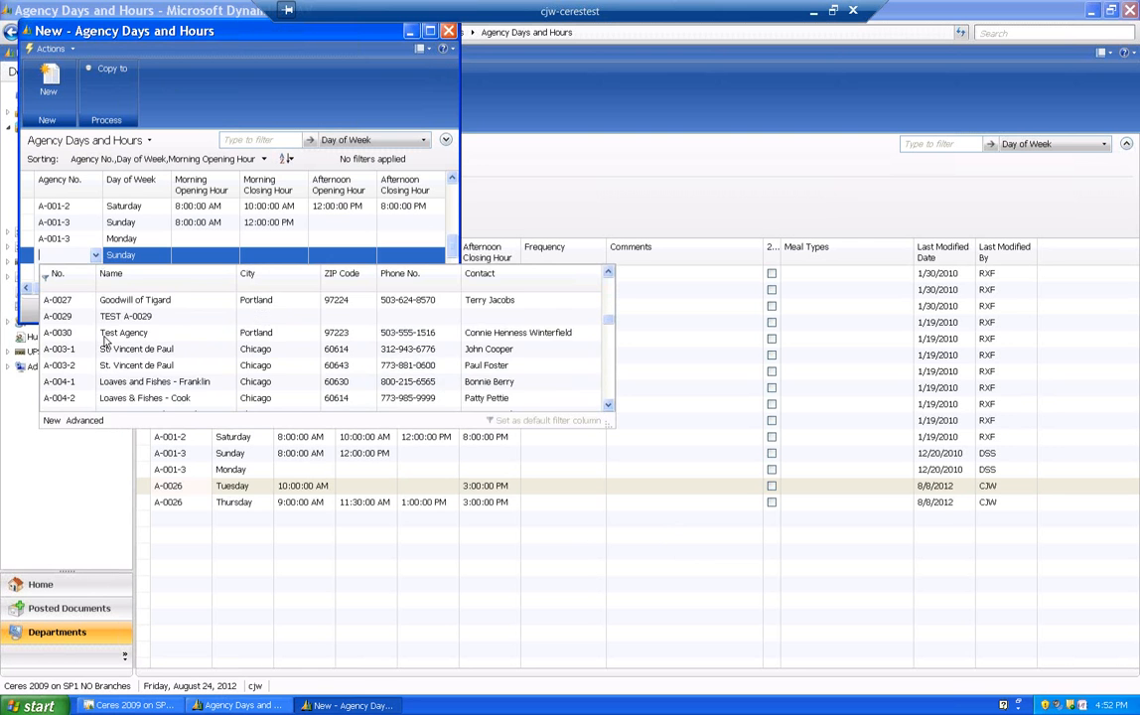
click(82, 366)
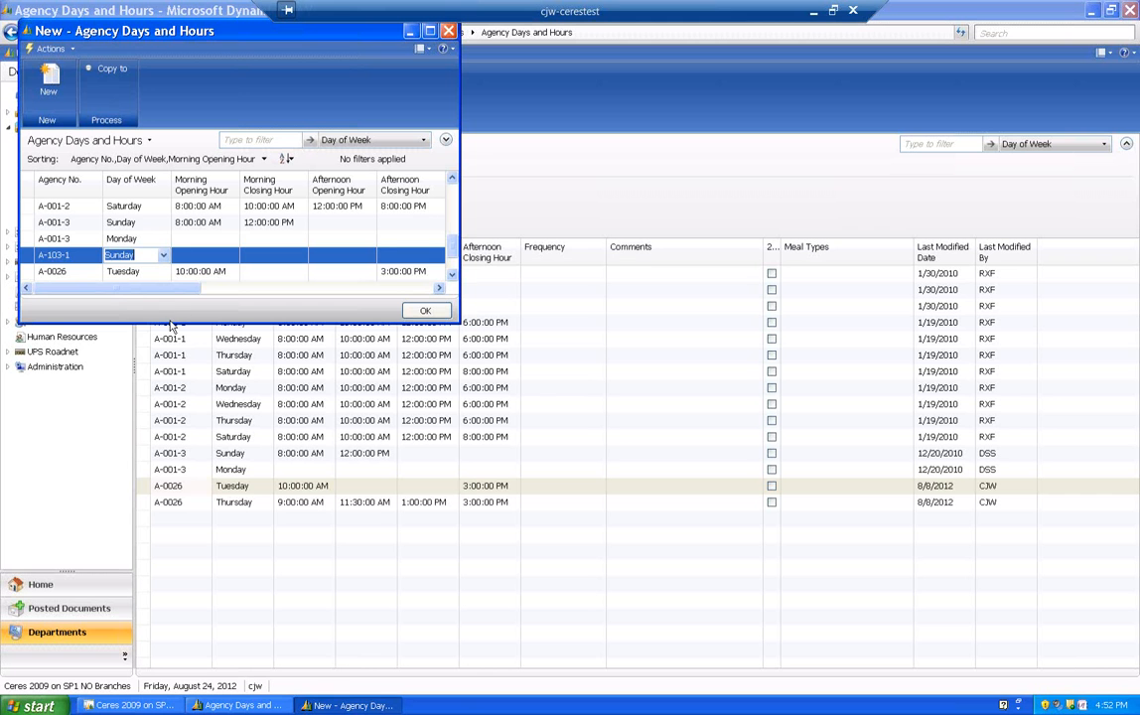
drag(171, 323, 272, 508)
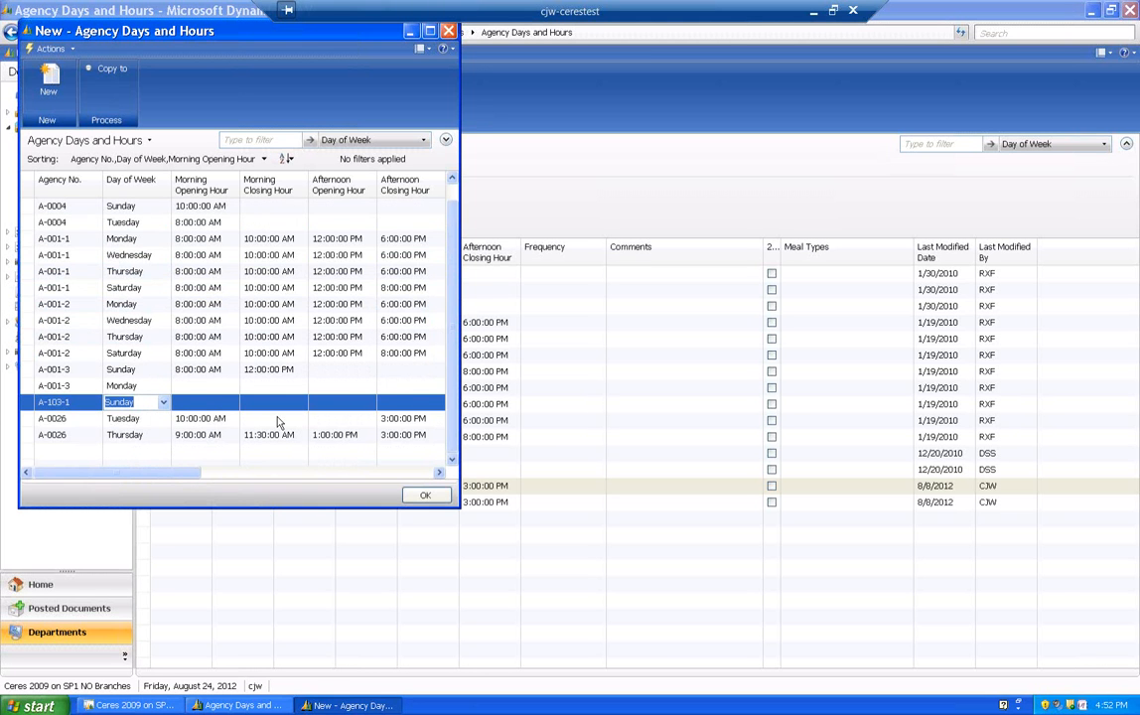
click(165, 402)
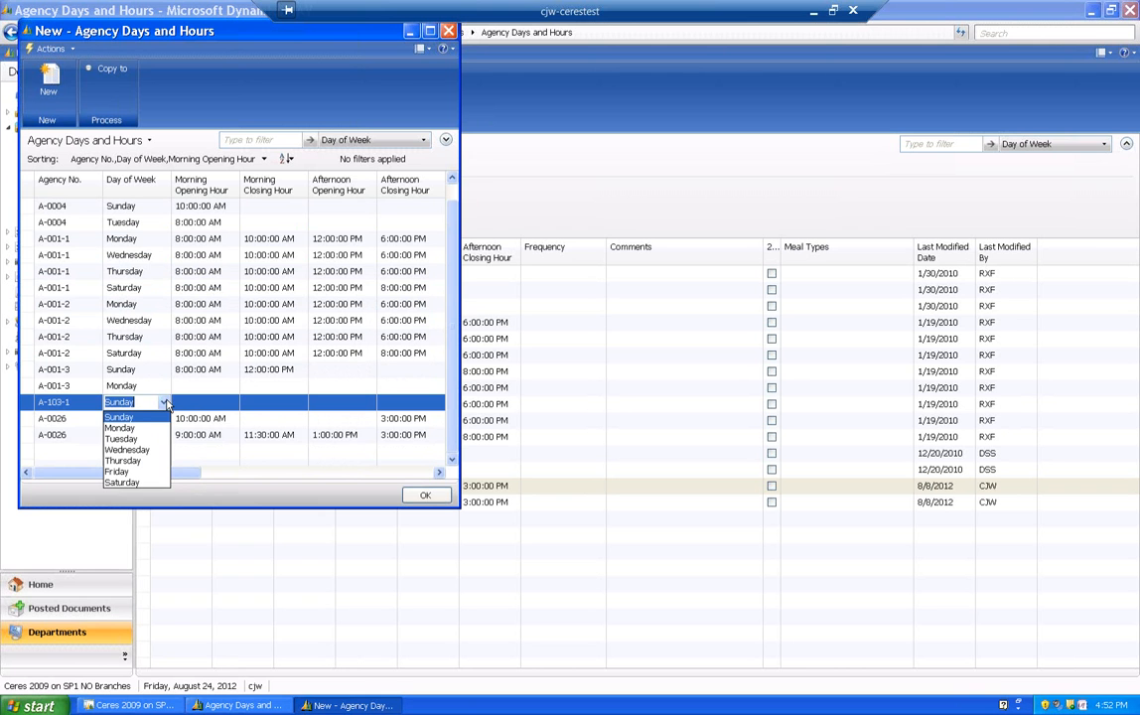
click(123, 428)
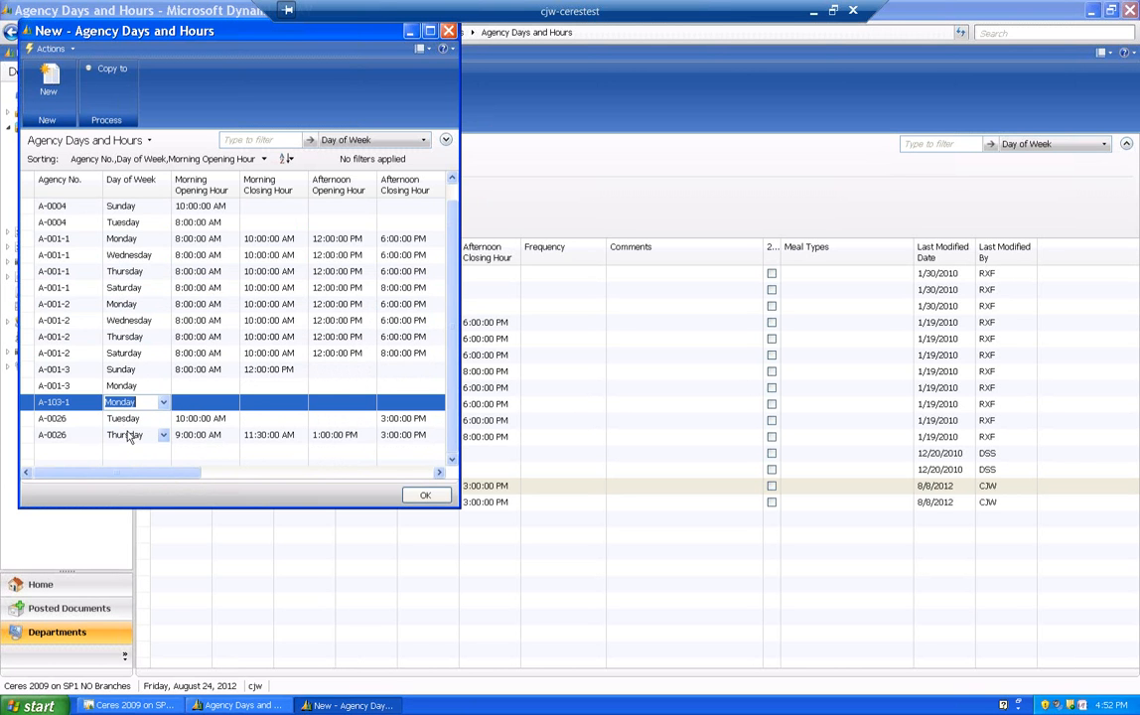
- Set the Monday entry's morning hours to 9:00–11:30 AM and its afternoon hours to 1:00–2:00 PM
click(203, 401)
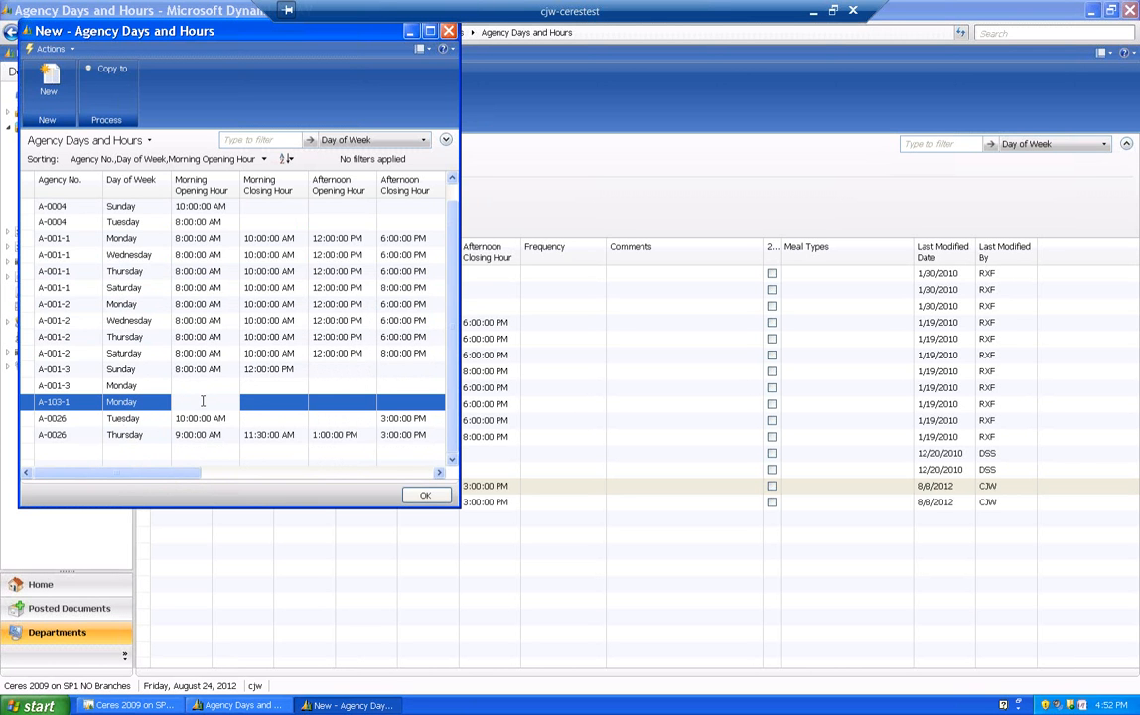
text(0900)
key(Tab)
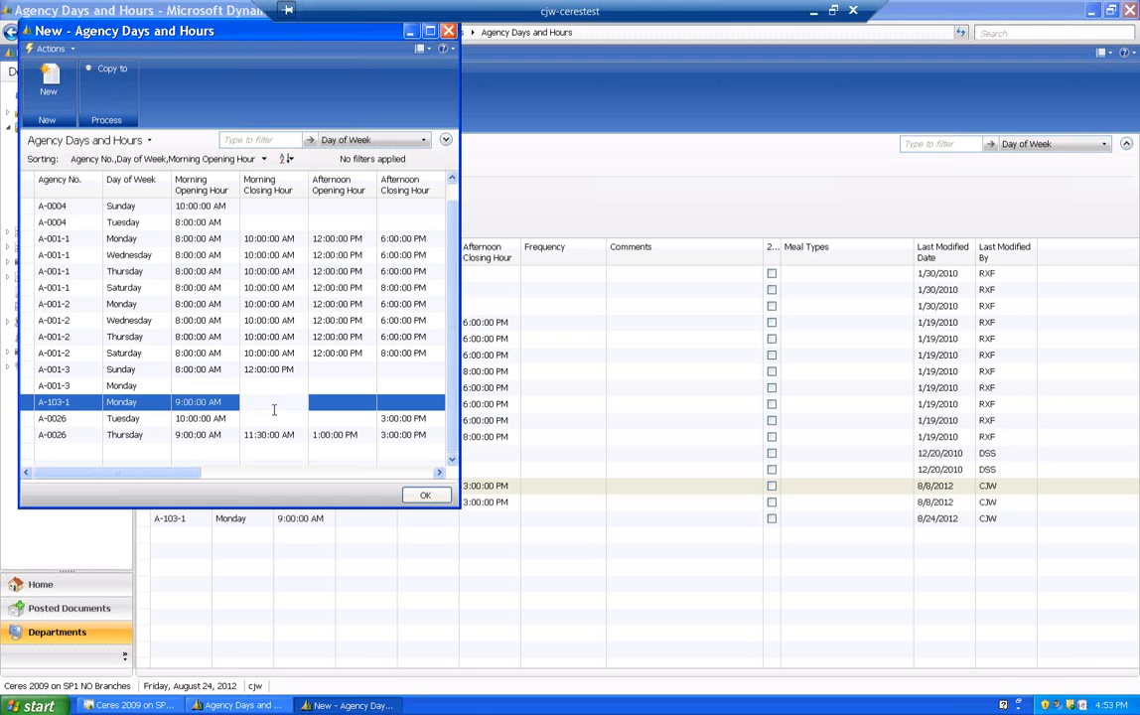
text(11:30)
key(Tab)
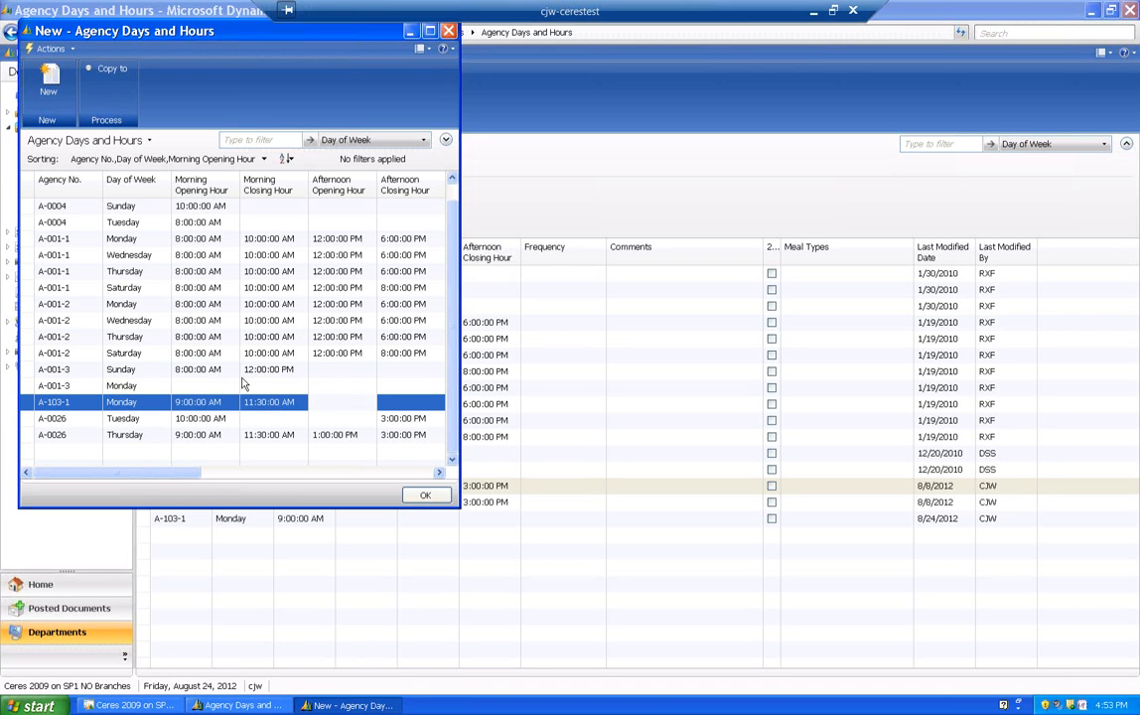
text(13:00)
key(Tab)
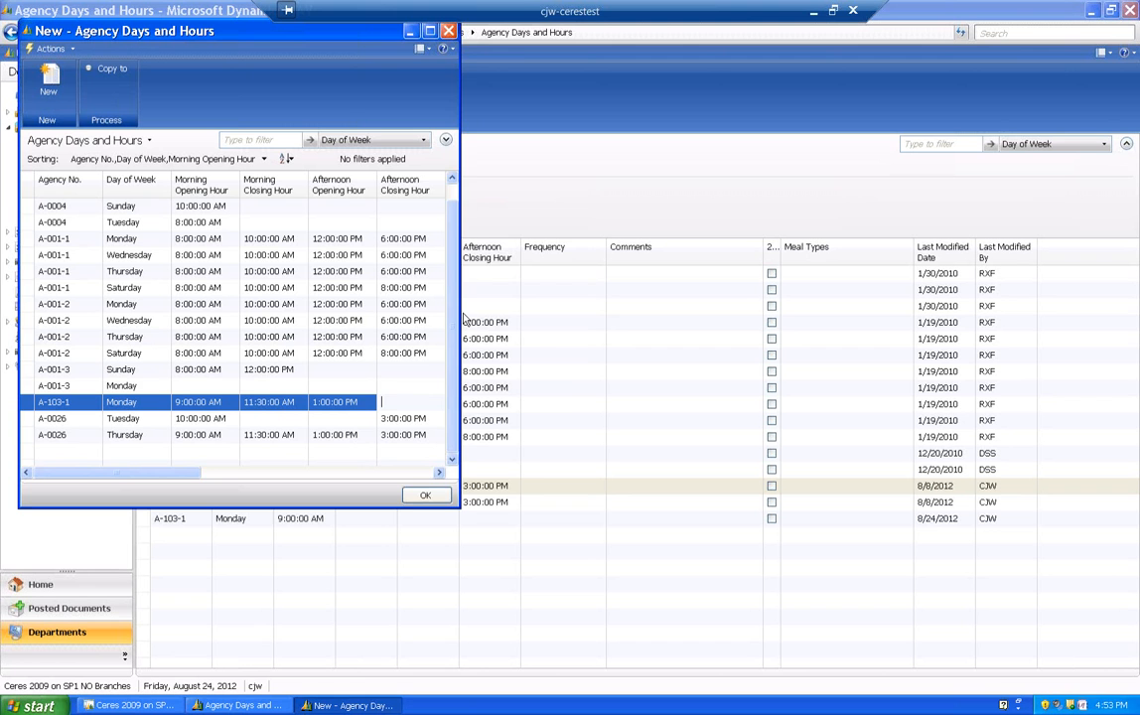
drag(462, 315, 566, 316)
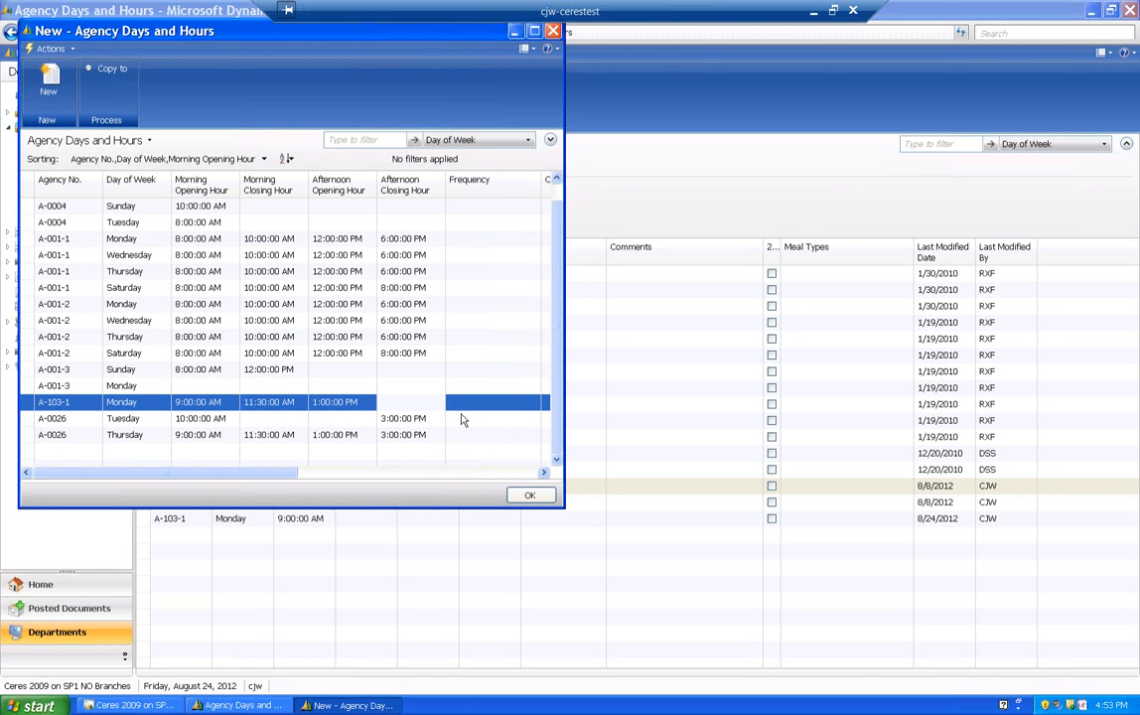
text(1400)
key(Tab)
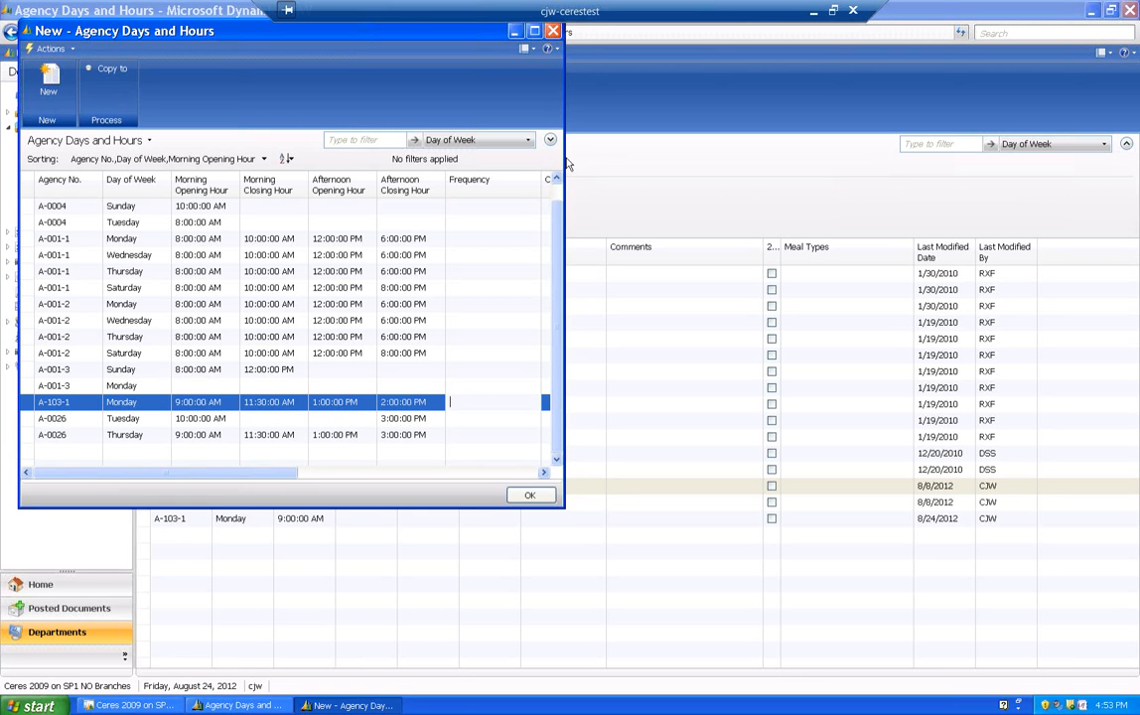
- Widen the window and the 24/7 column, and enter the comment "2nd Monday only open morning hours" on the Monday entry
drag(565, 157, 797, 223)
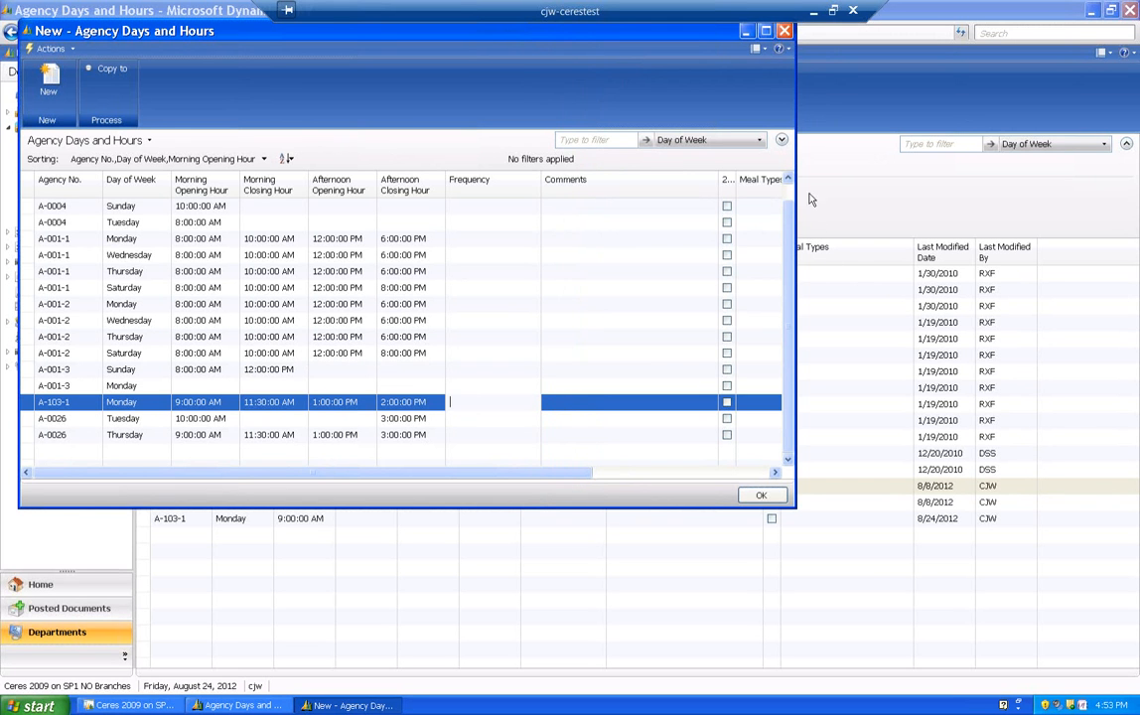
drag(809, 198, 979, 207)
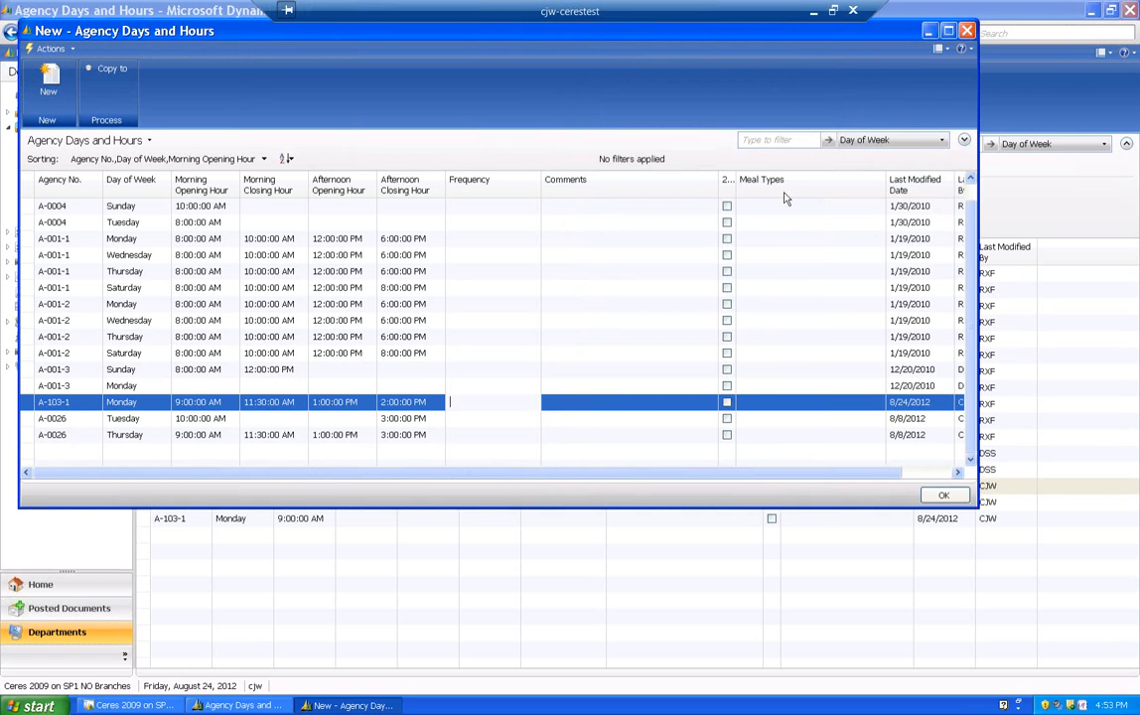
drag(736, 185, 783, 197)
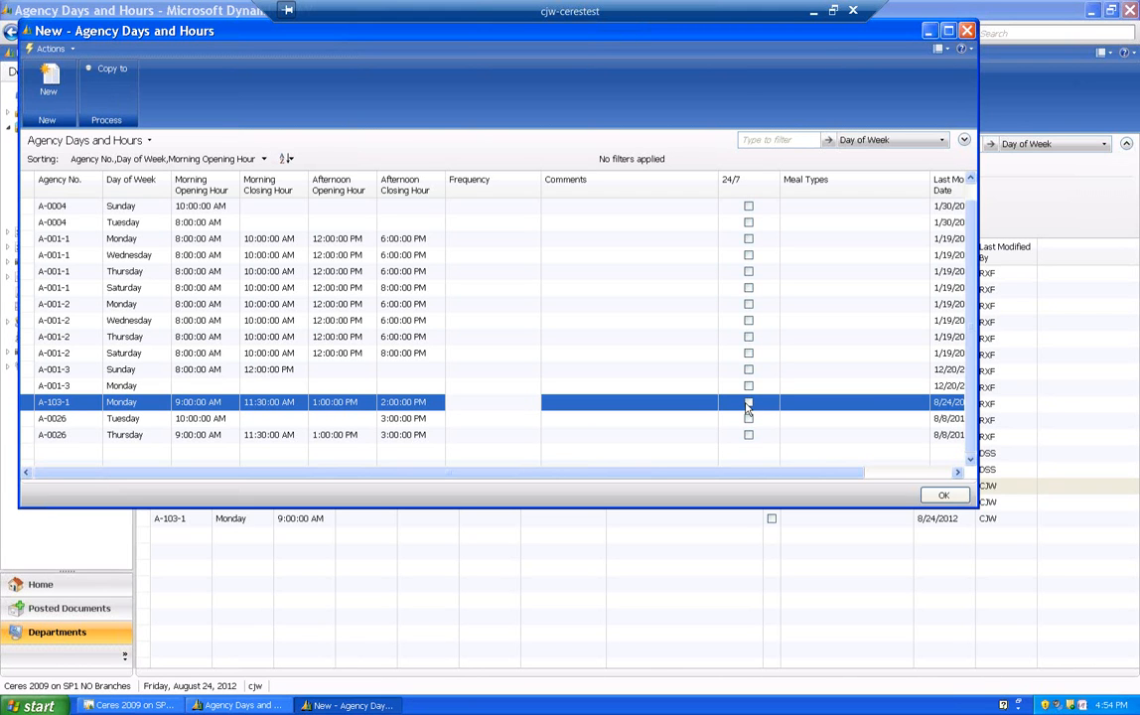
click(595, 404)
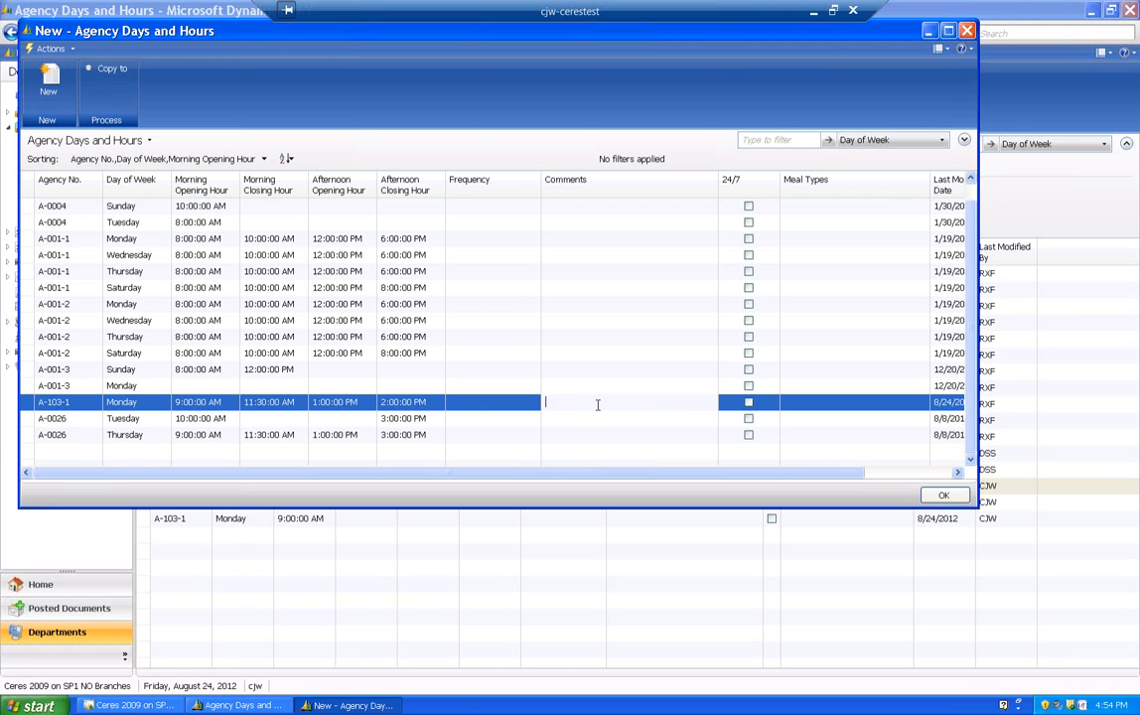
text(2nd Monday only open morning hours)
key(Tab)
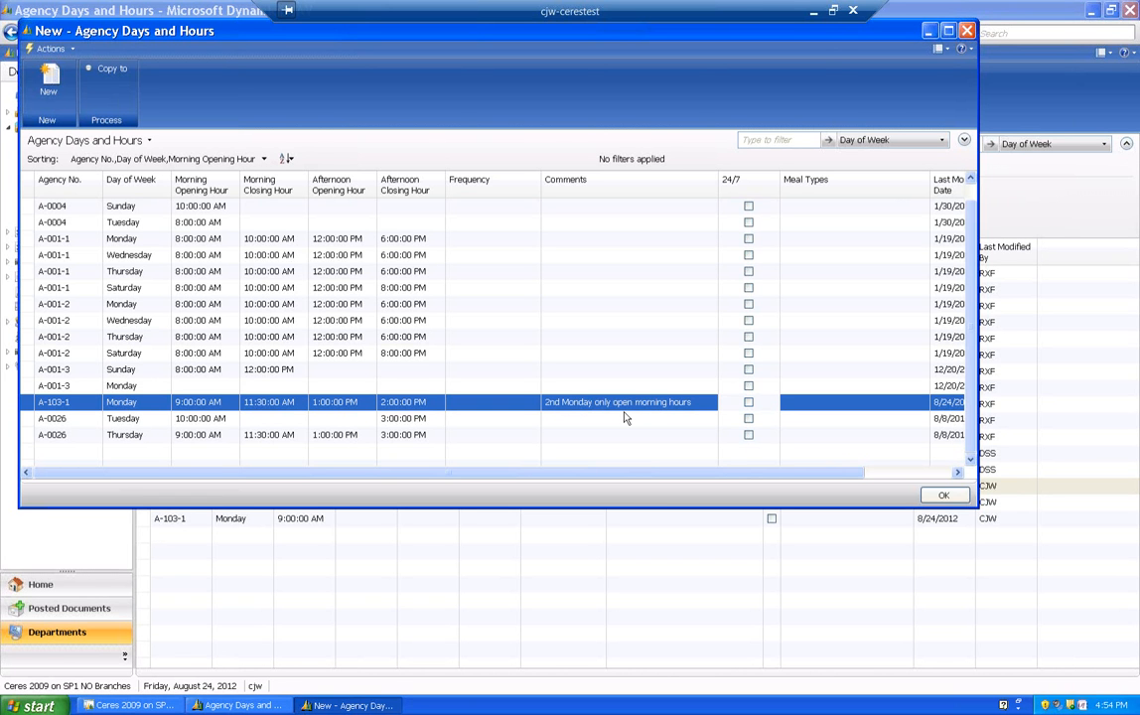
- Enter 3x as the Monday entry's frequency and clear it again
click(477, 400)
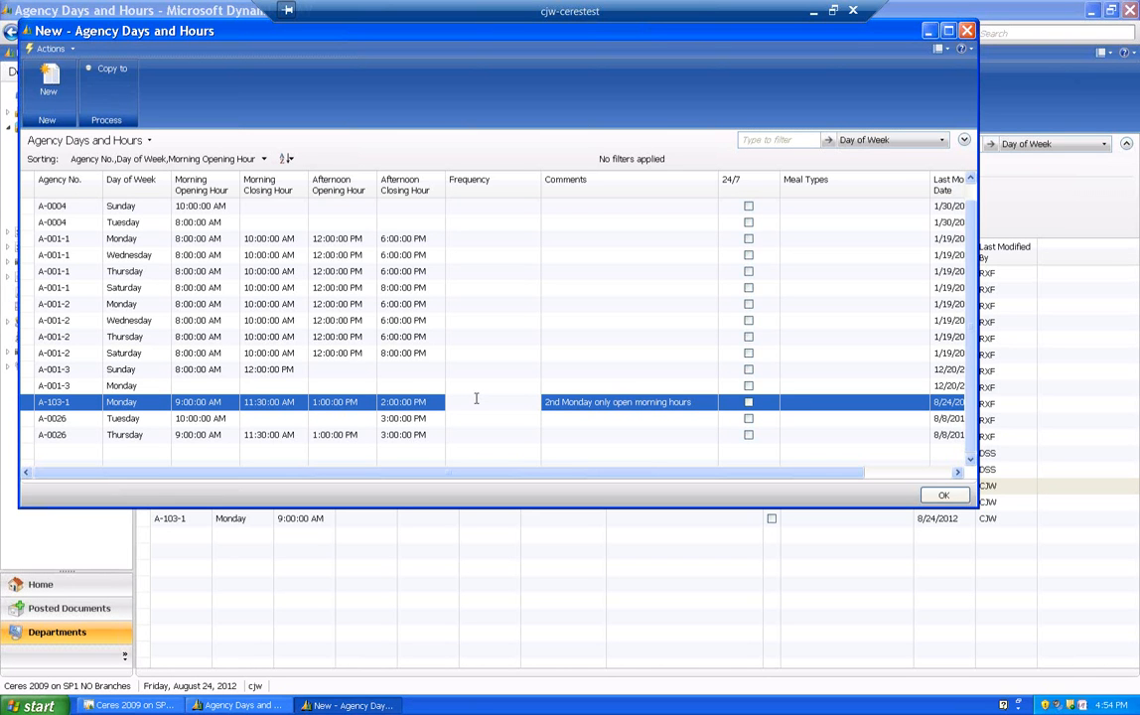
text(3x)
key(Tab)
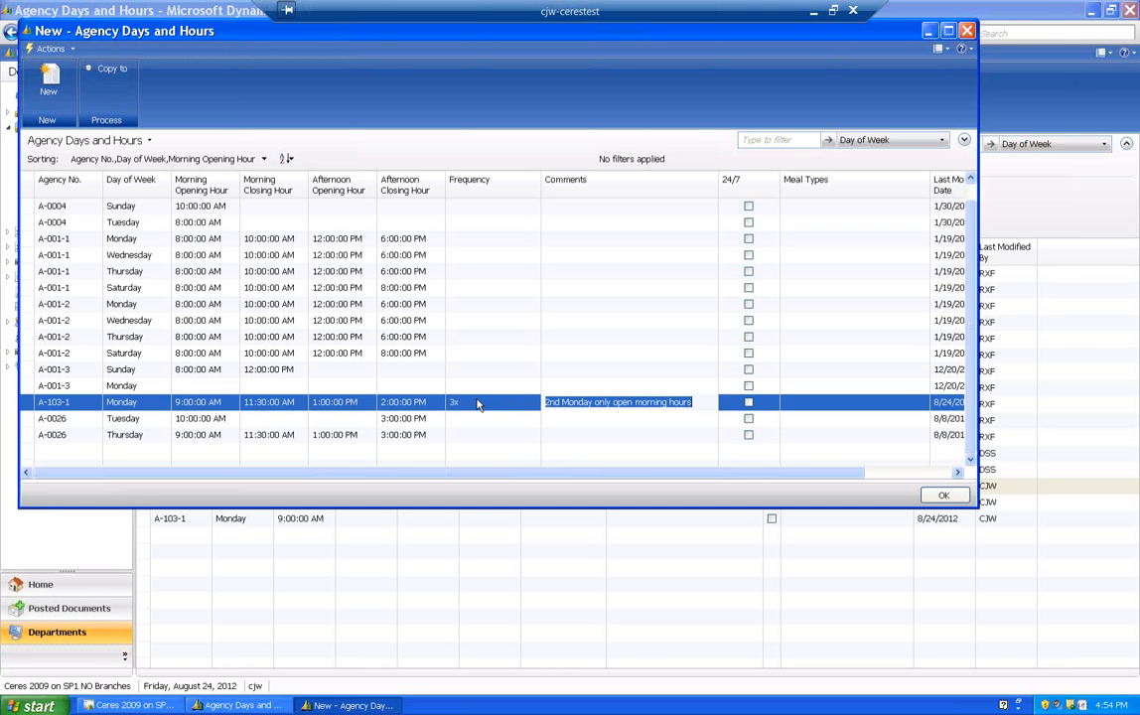
click(459, 402)
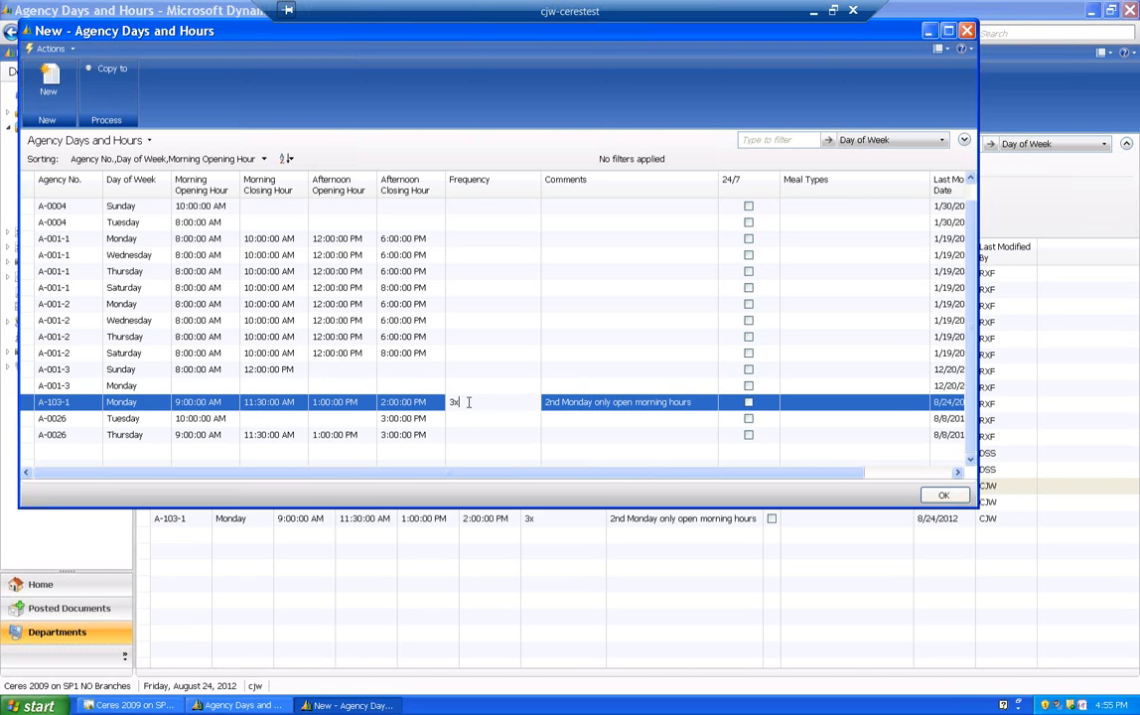
key(BackSpace)
key(BackSpace)
key(Tab)
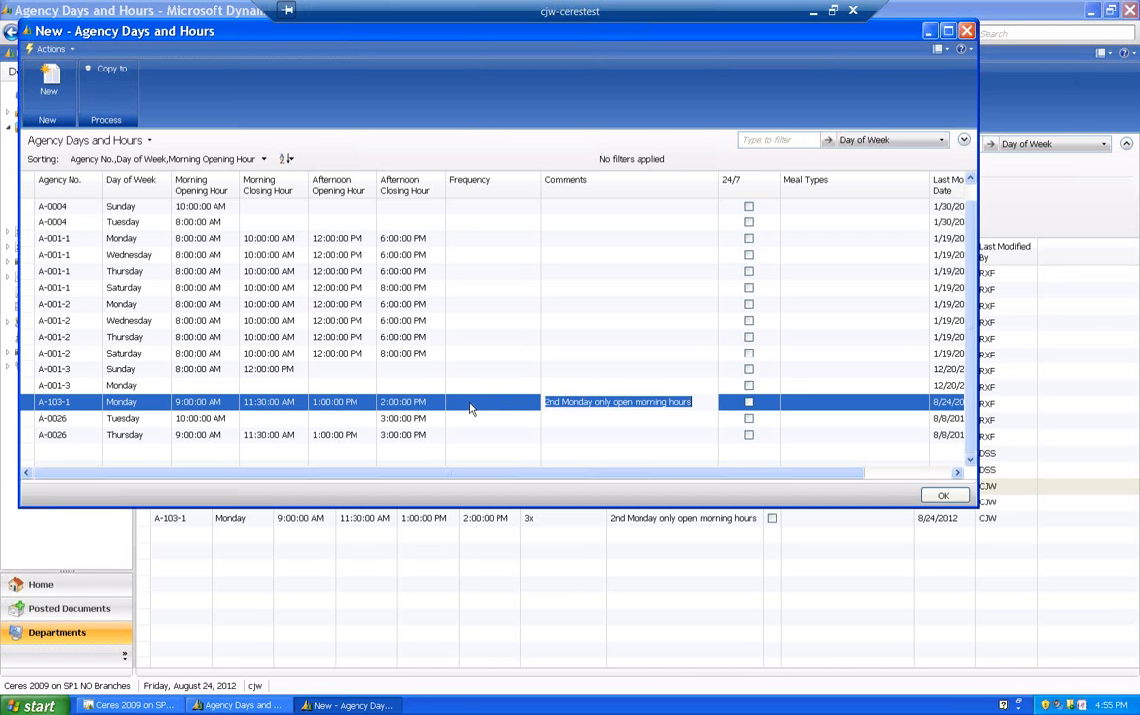
- Enter "Boil in Bag" as the meal type of the Ballard Food Bank Monday entry and reselect that entry
key(Tab)
key(Tab)
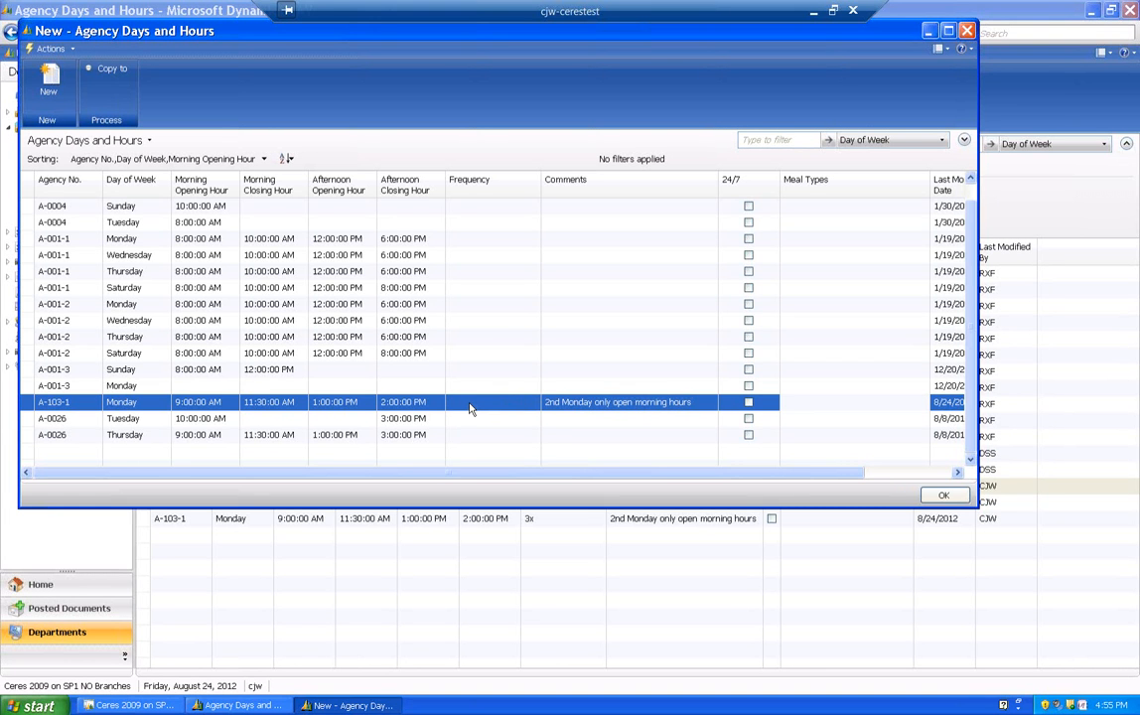
text(Boil in Bag)
key(Down)
key(Up)
key(Up)
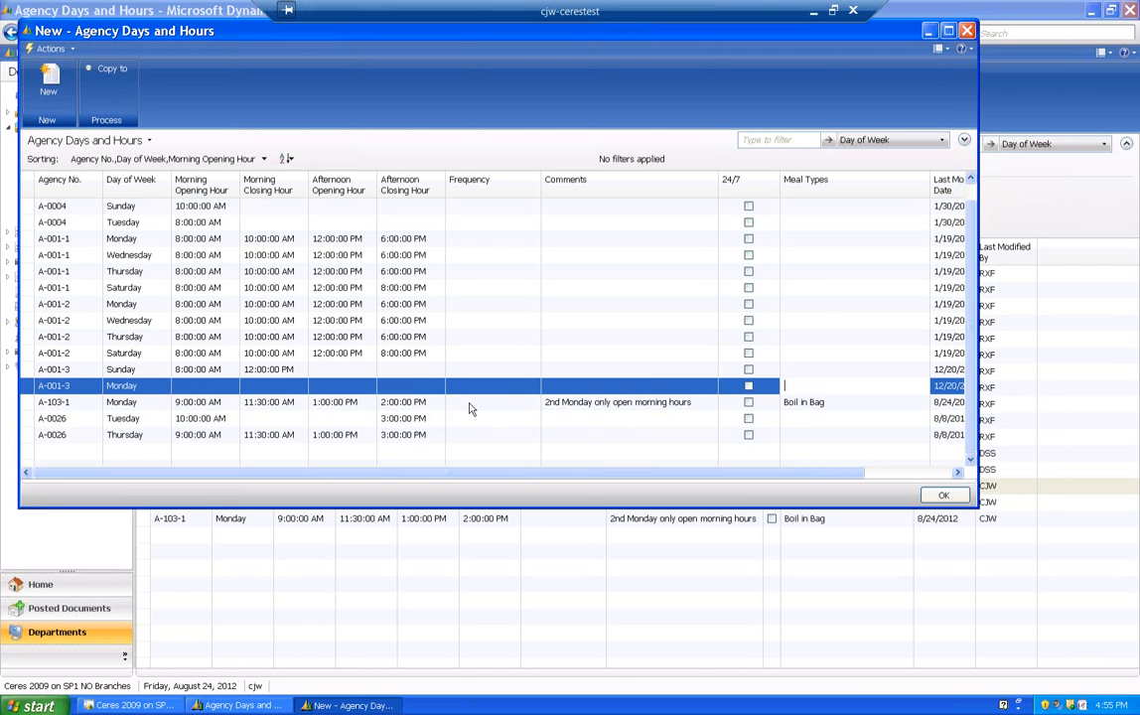
click(33, 406)
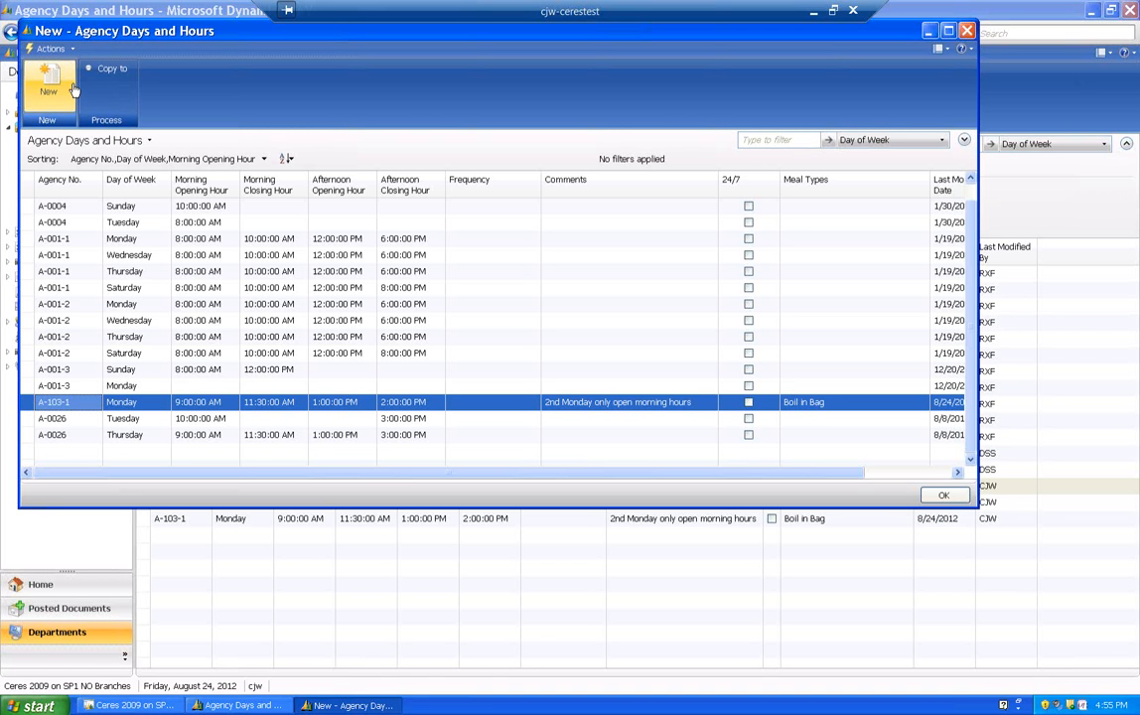
- Try to copy the days and hours with the source agency filter set to Hopelink-Bellevue and no Copy to Agency filter
click(112, 72)
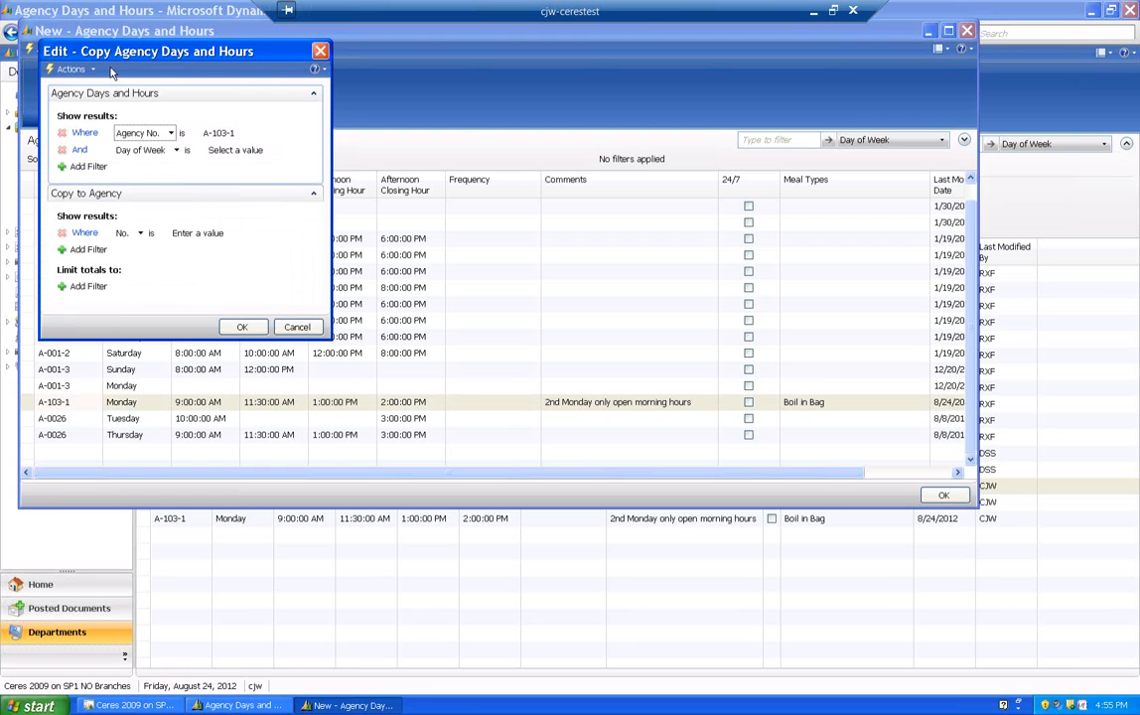
click(243, 133)
click(276, 134)
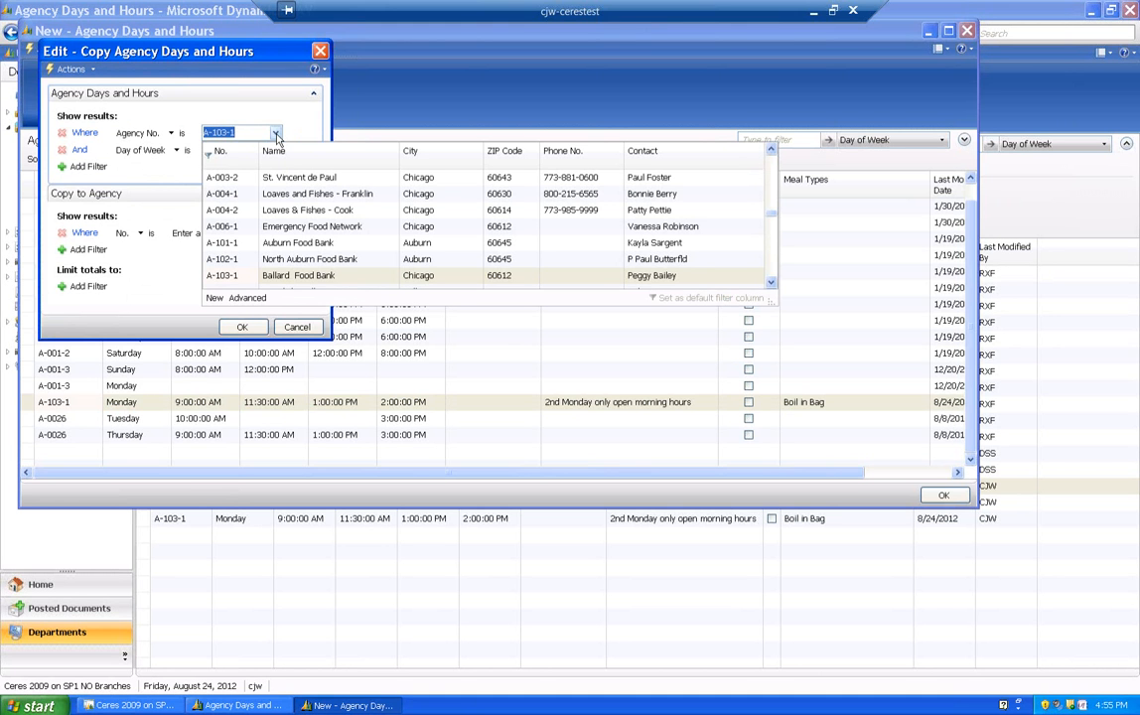
scroll(685, 258, down, 1)
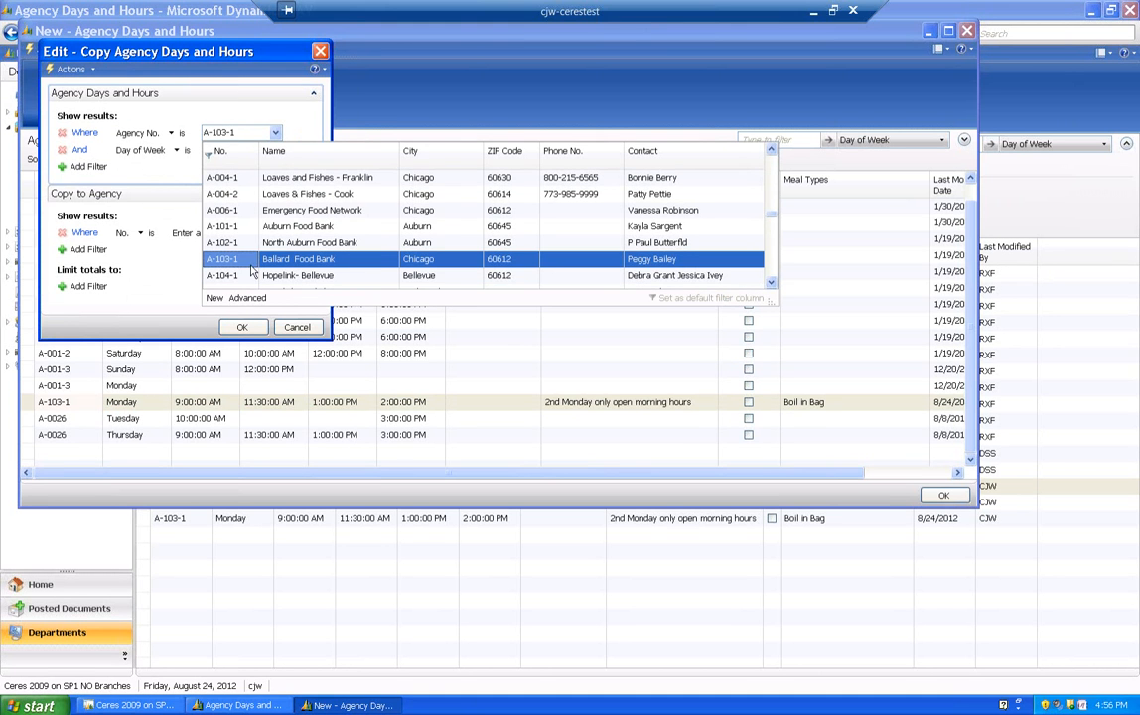
click(226, 277)
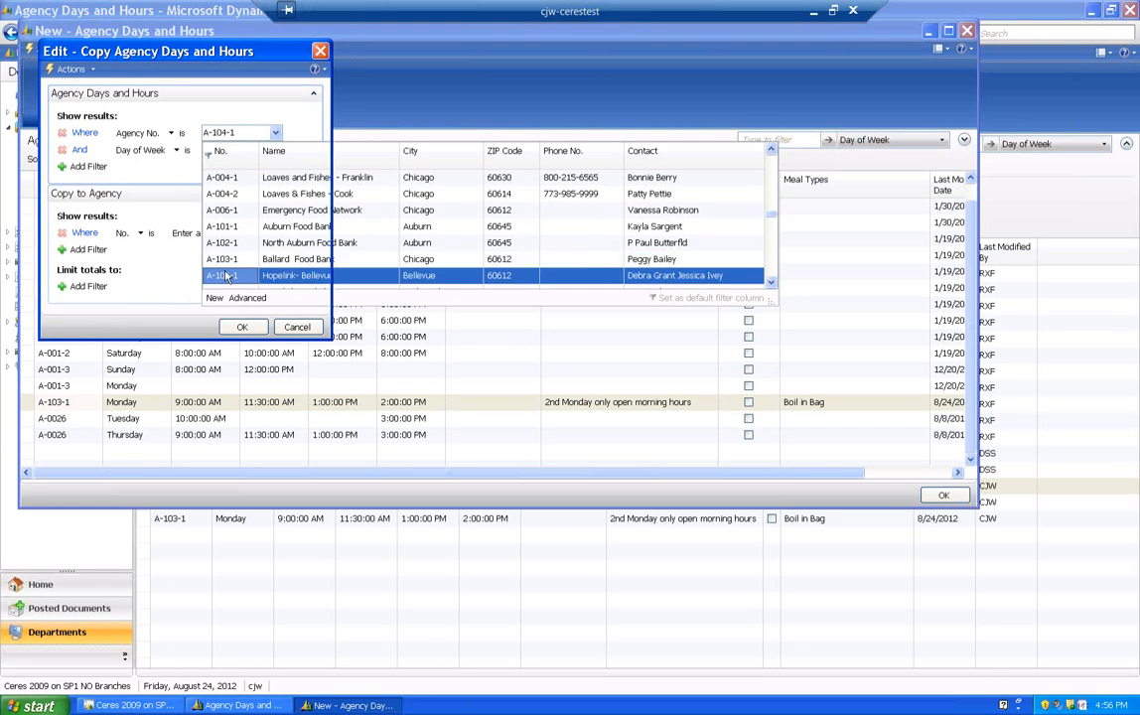
click(241, 328)
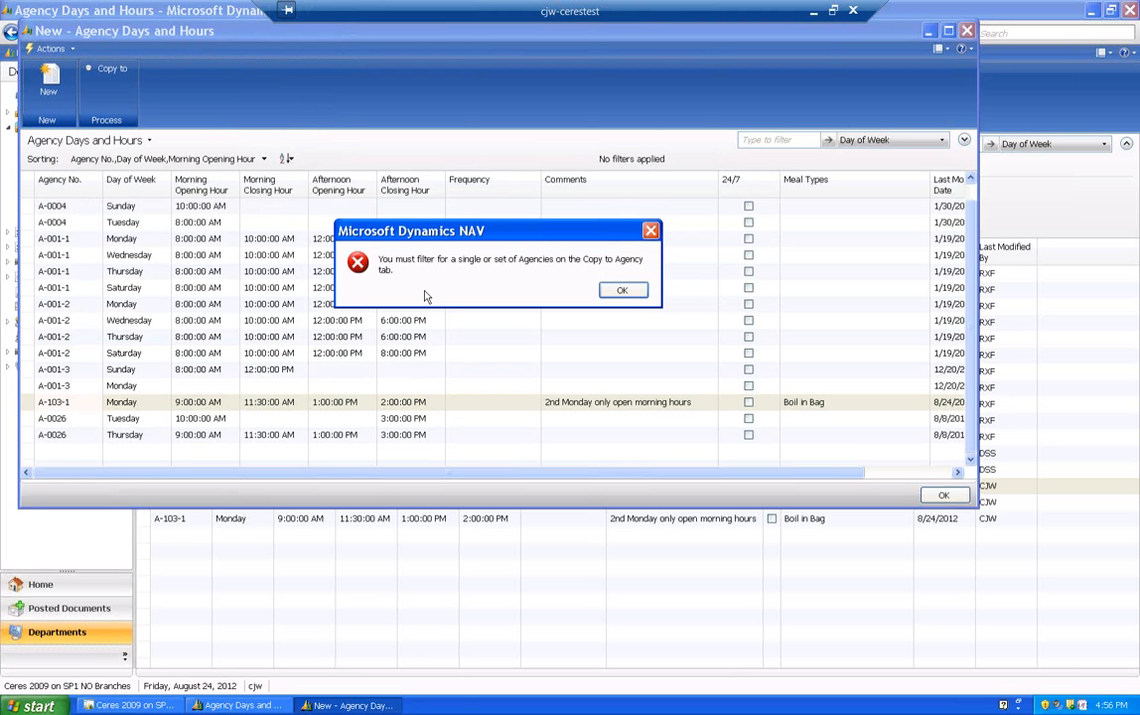
click(622, 291)
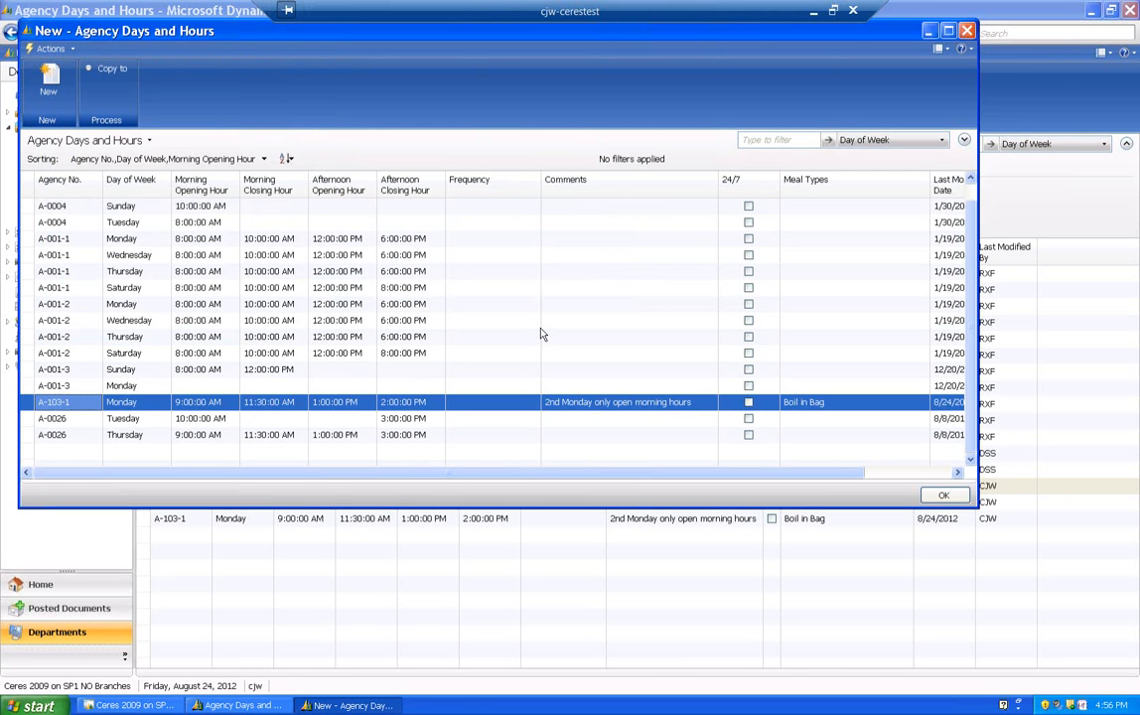
- Reopen the copy options for the Ballard Food Bank entry and choose Hopelink-Bellevue as the Copy to Agency filter
click(115, 76)
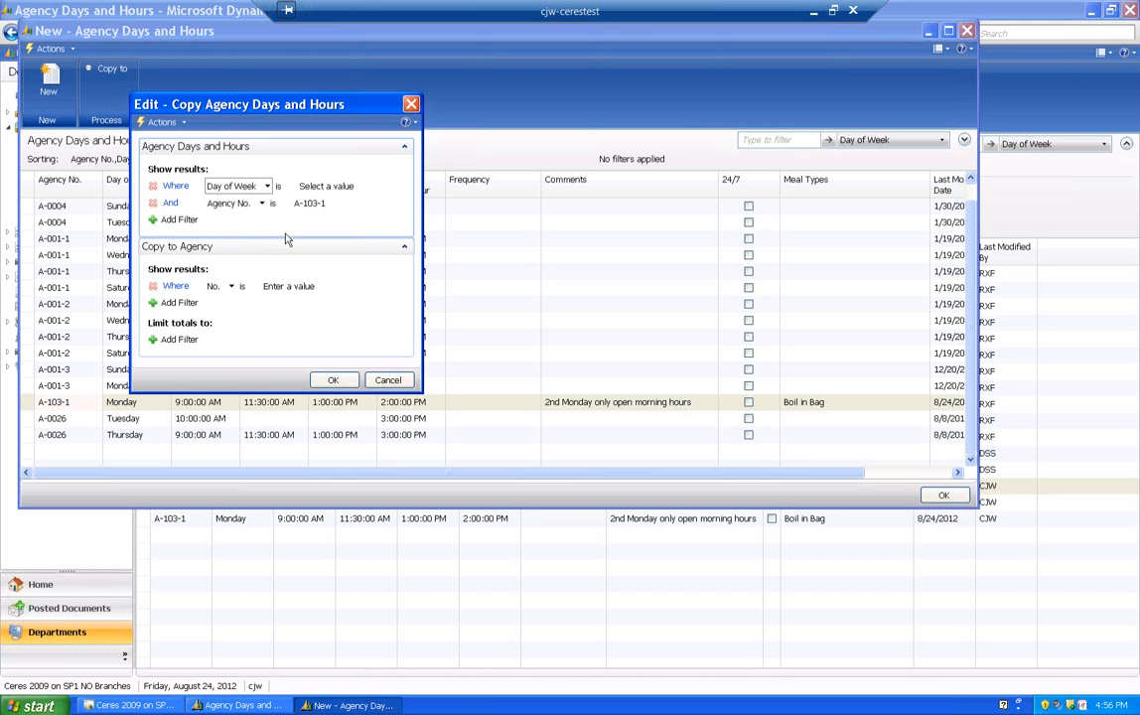
click(301, 287)
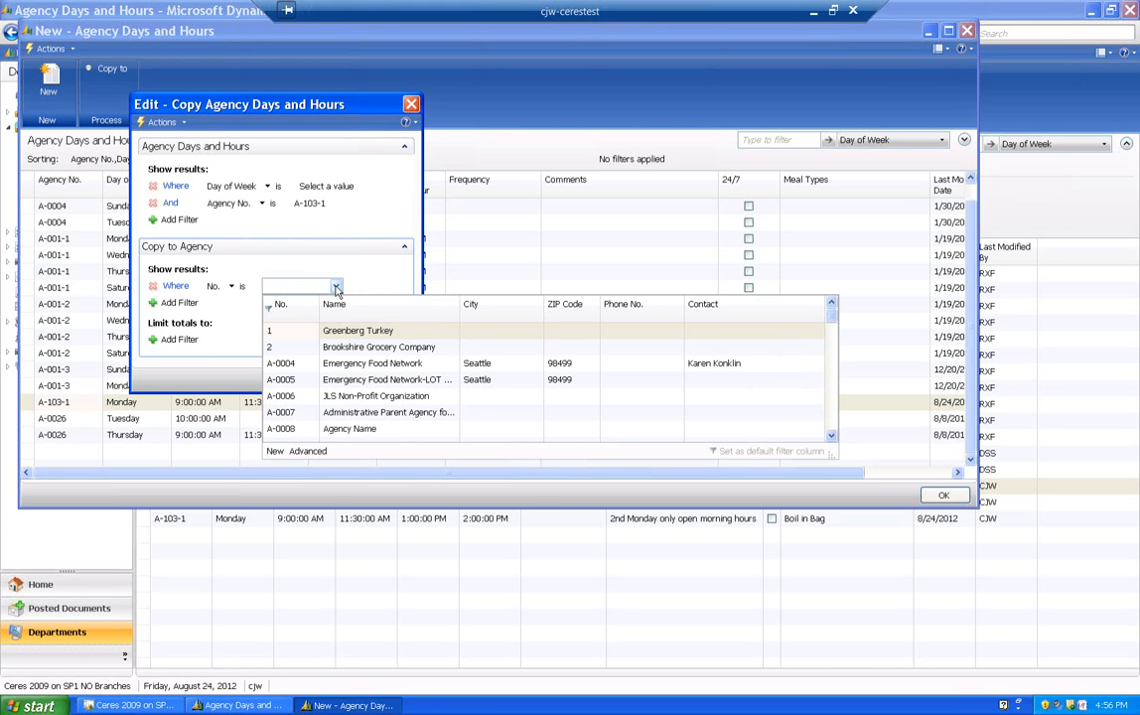
click(831, 438)
click(831, 438)
scroll(831, 317, up, 2)
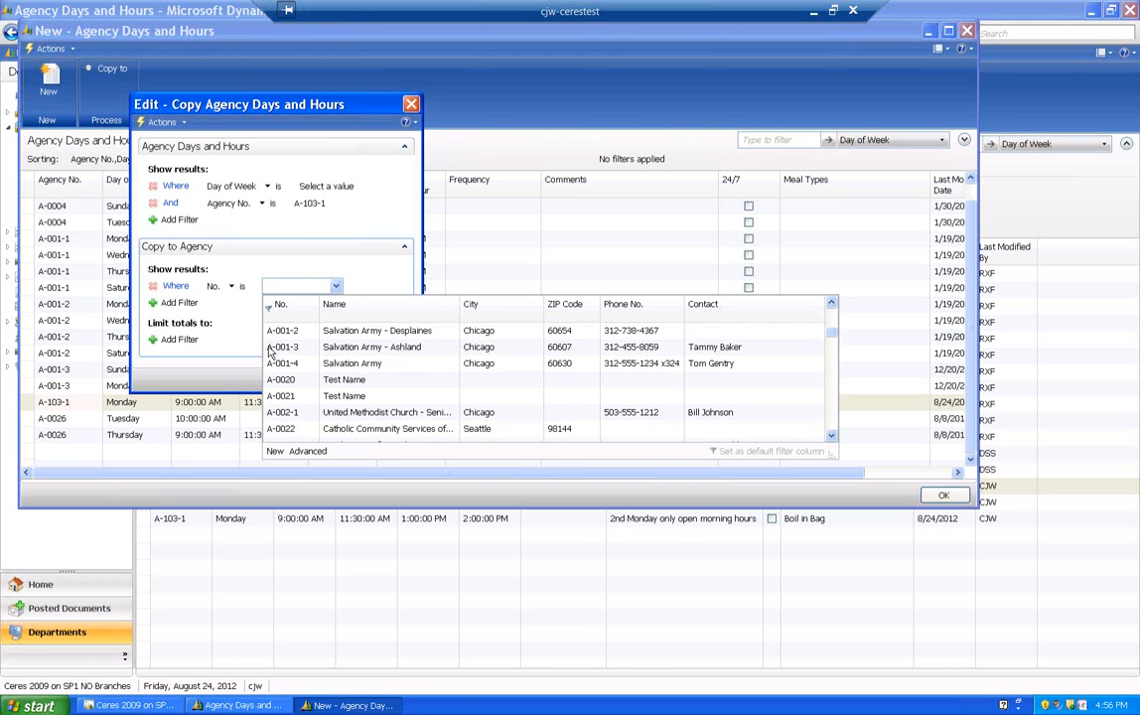
click(831, 438)
click(832, 438)
click(832, 438)
click(831, 438)
click(831, 438)
click(831, 438)
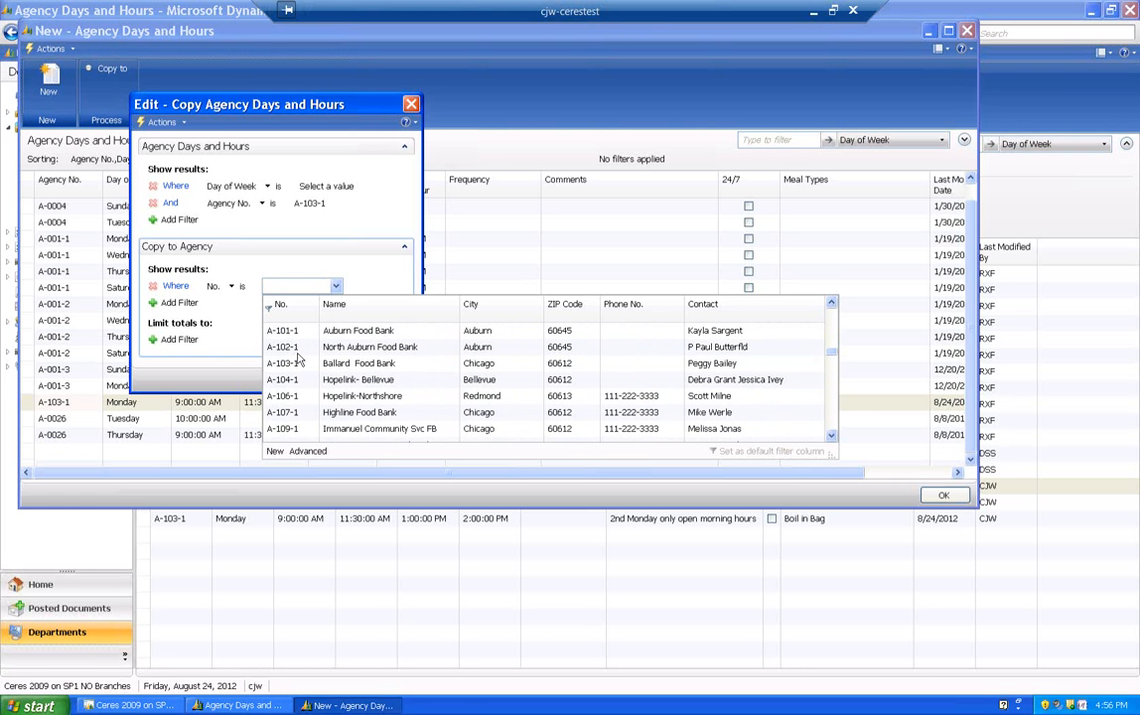
click(282, 378)
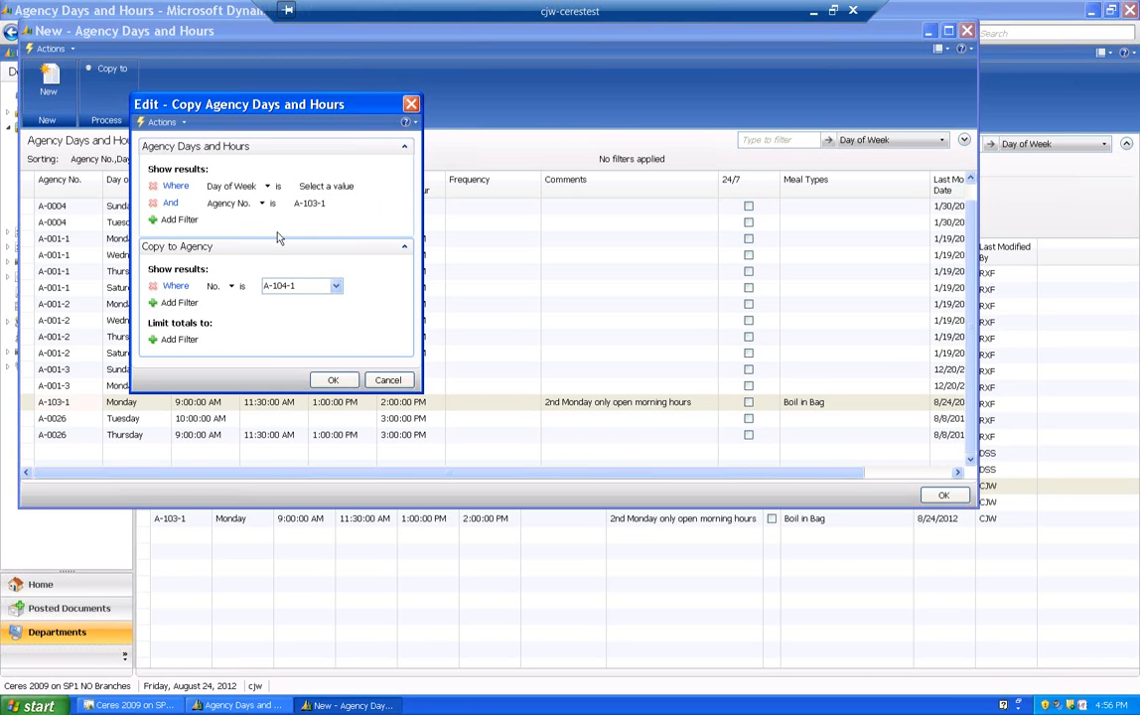
- Run and confirm the copy of Ballard Food Bank's days and hours to Hopelink-Bellevue, and check the copied entry's agency in the lookup
click(320, 383)
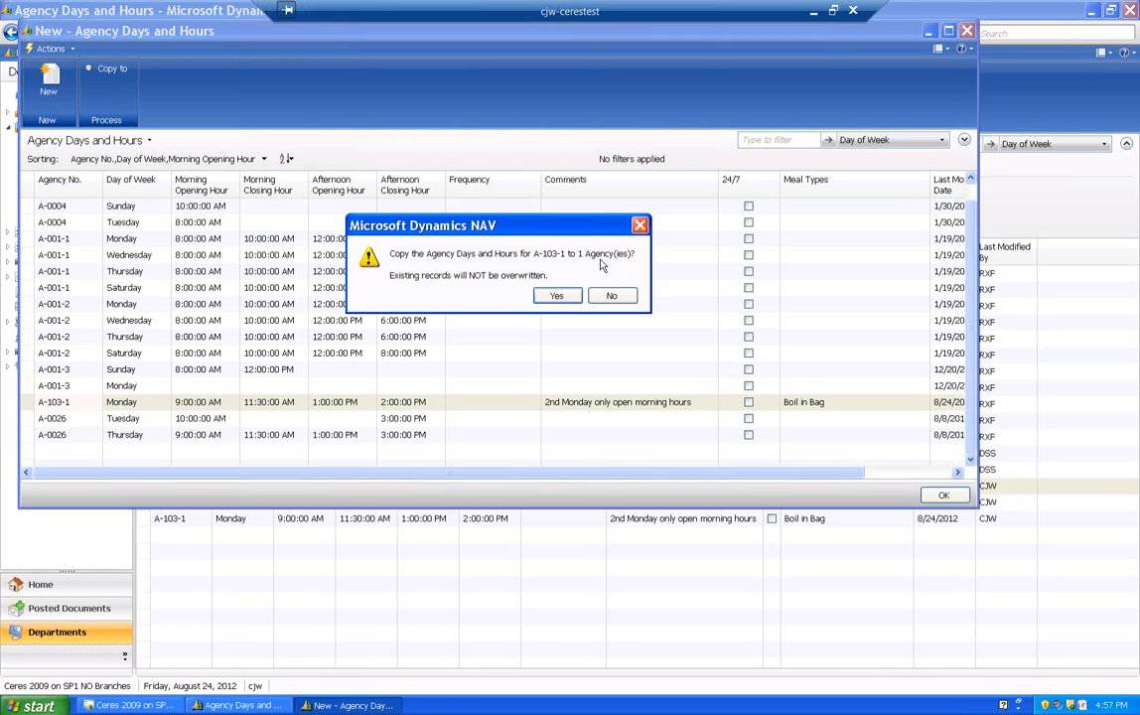
click(559, 297)
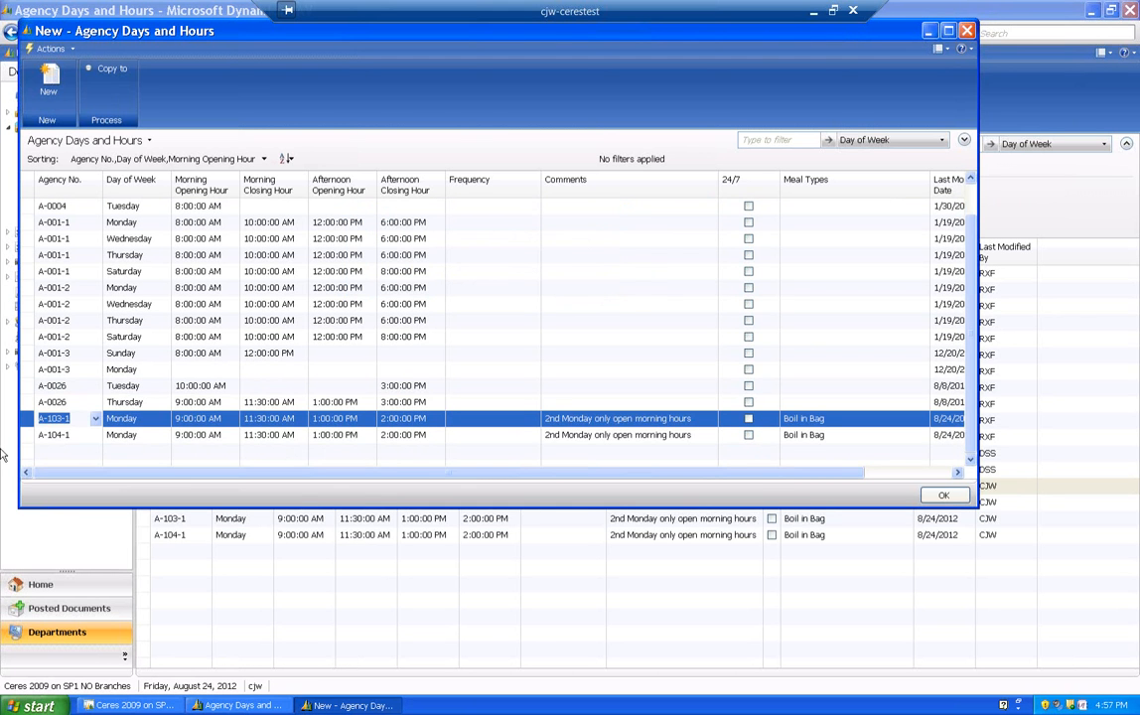
click(94, 434)
click(95, 434)
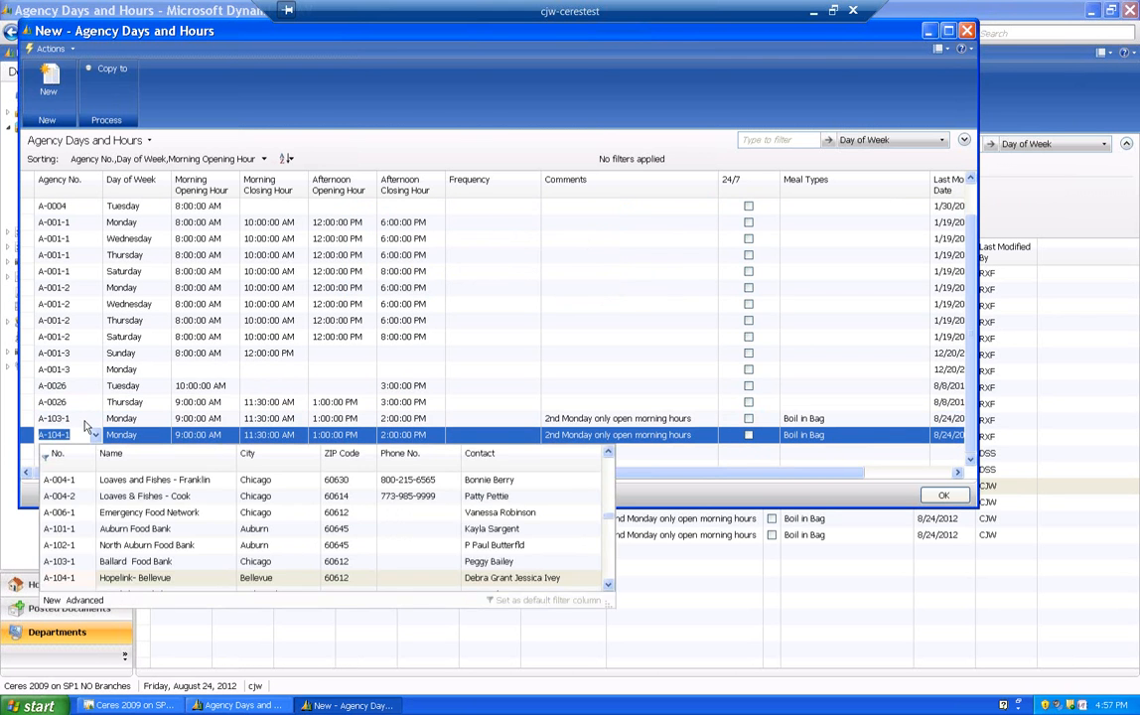
click(85, 434)
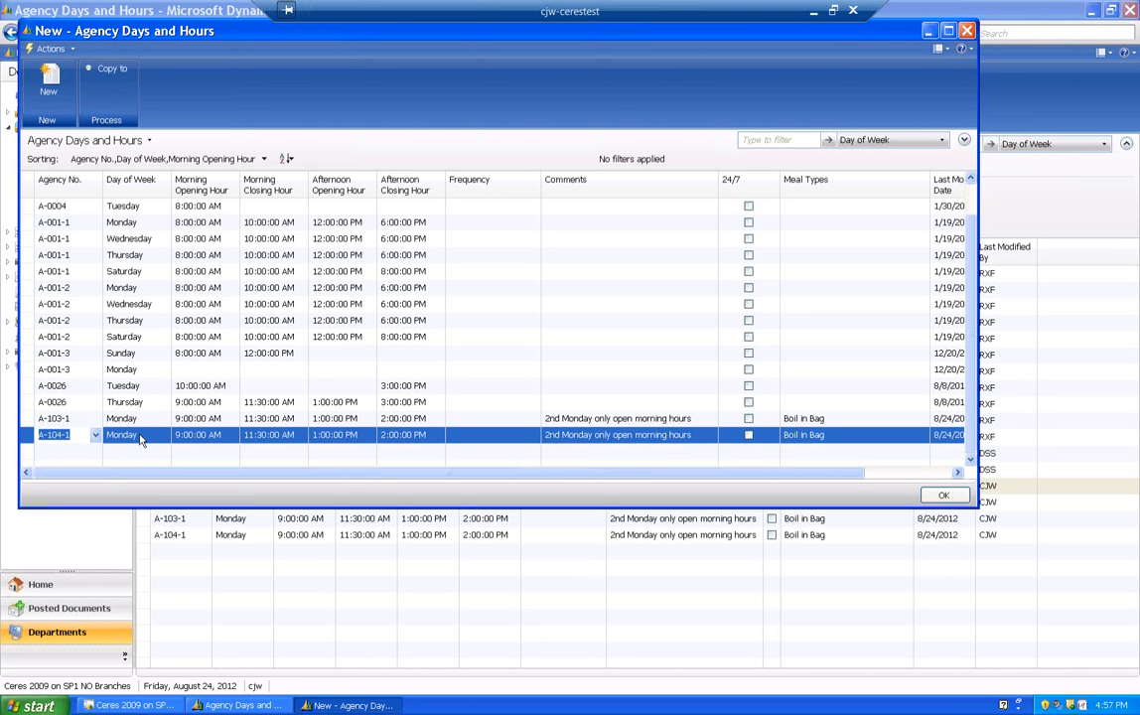
- Insert a Tuesday line for Ballard Food Bank below its Monday entry, with a morning opening hour of 9:00 AM
right_click(31, 438)
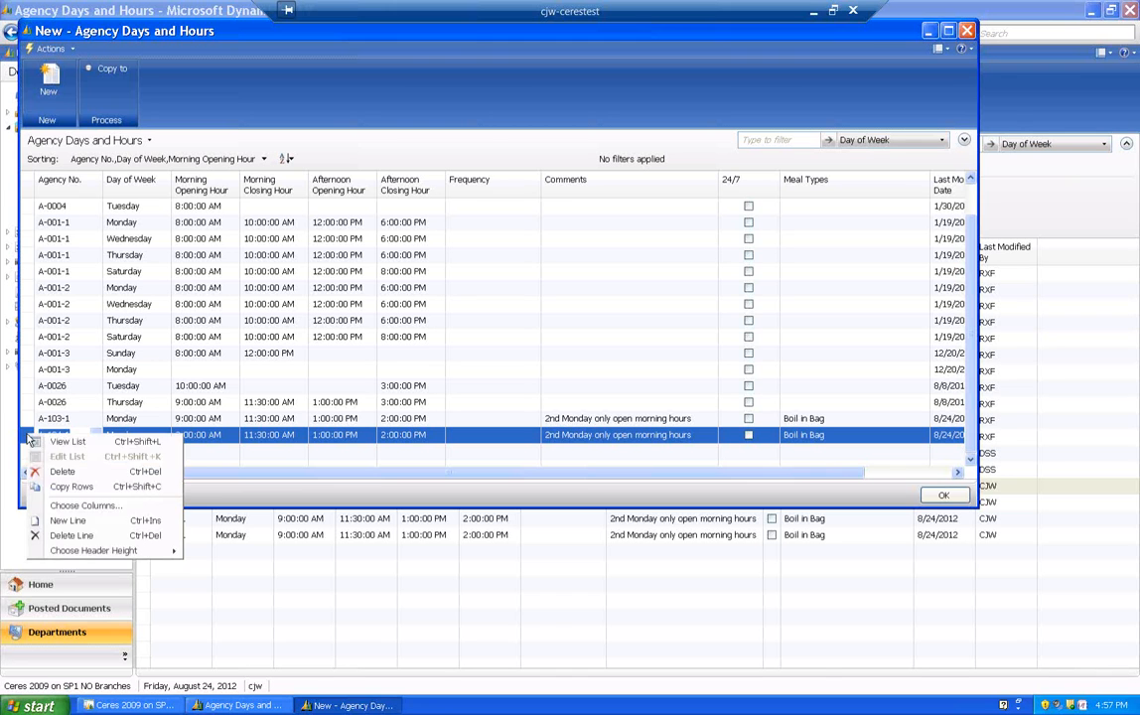
click(67, 520)
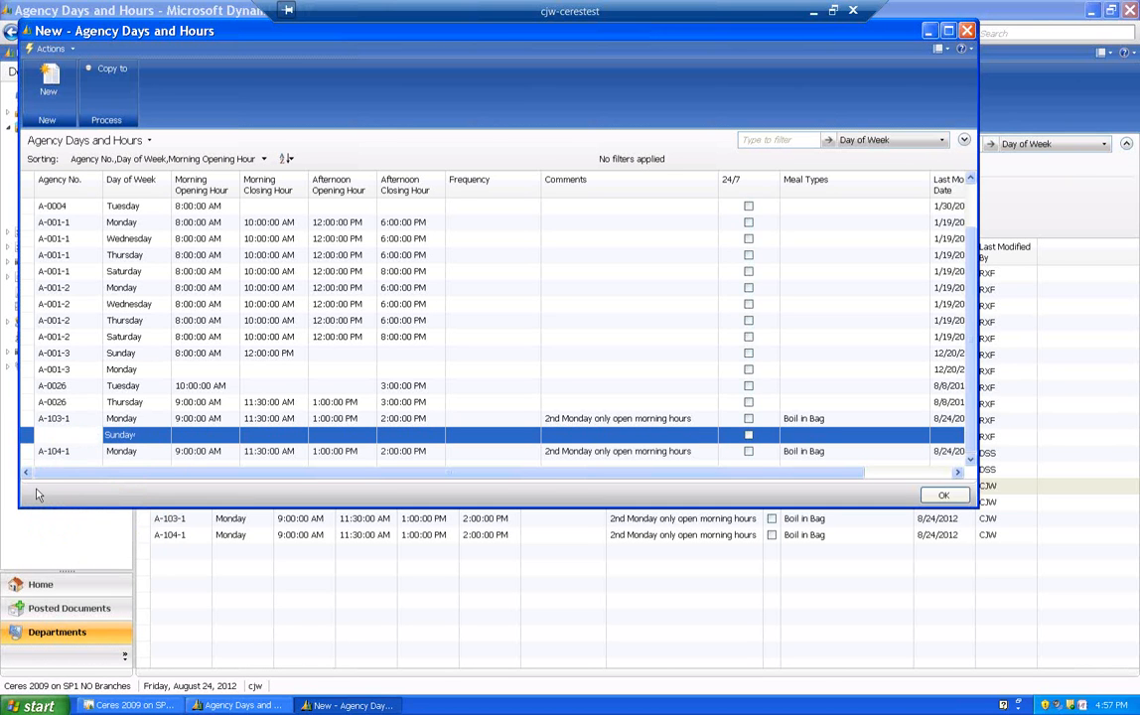
key(F8)
key(Tab)
text(Tuesday)
key(Tab)
text(9:00)
key(Tab)
- Set the Tuesday entry's morning closing to 11:30 AM, afternoon opening to 1:00 PM and afternoon closing to 2:00 PM
key(F8)
key(Tab)
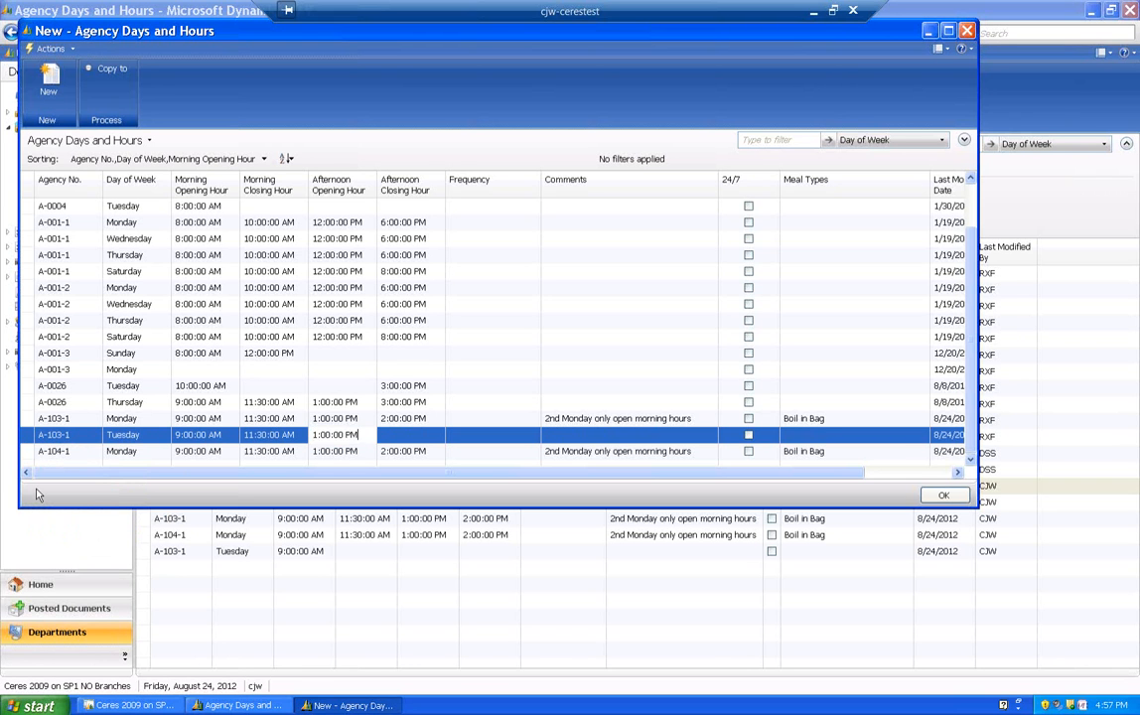
key(F8)
key(Tab)
key(F8)
- Set the meal type of Ballard Food Bank's Tuesday entry to Boil in Bag and return to its agency number
key(Tab)
key(Tab)
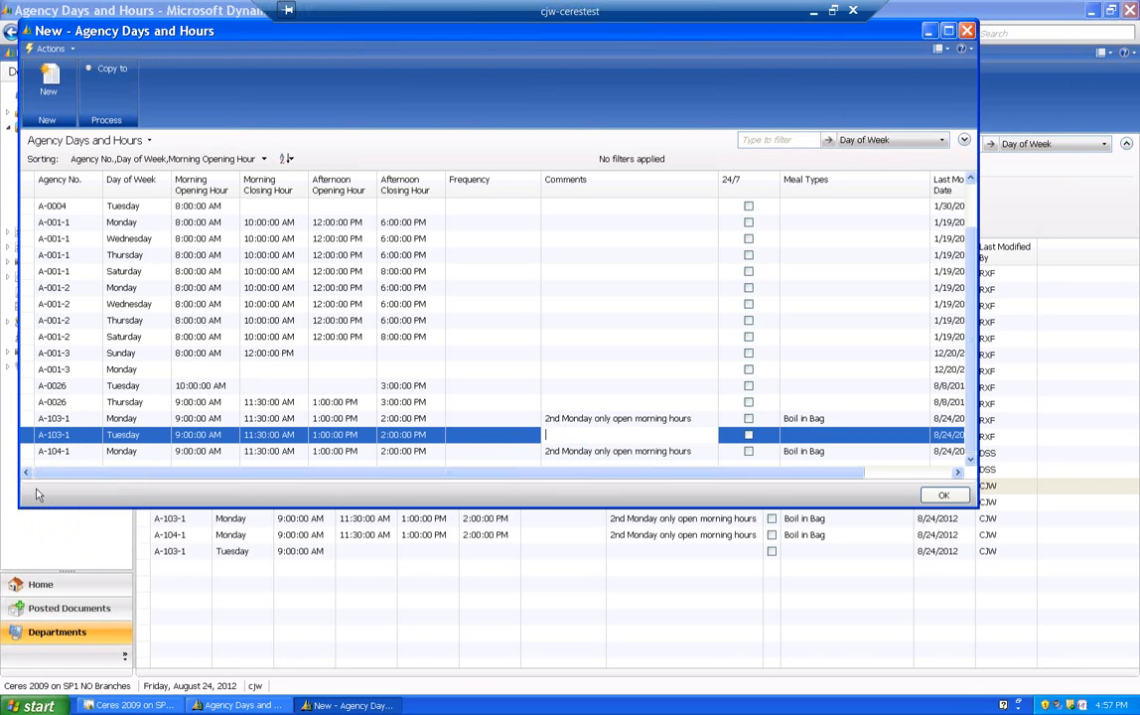
key(Tab)
key(Tab)
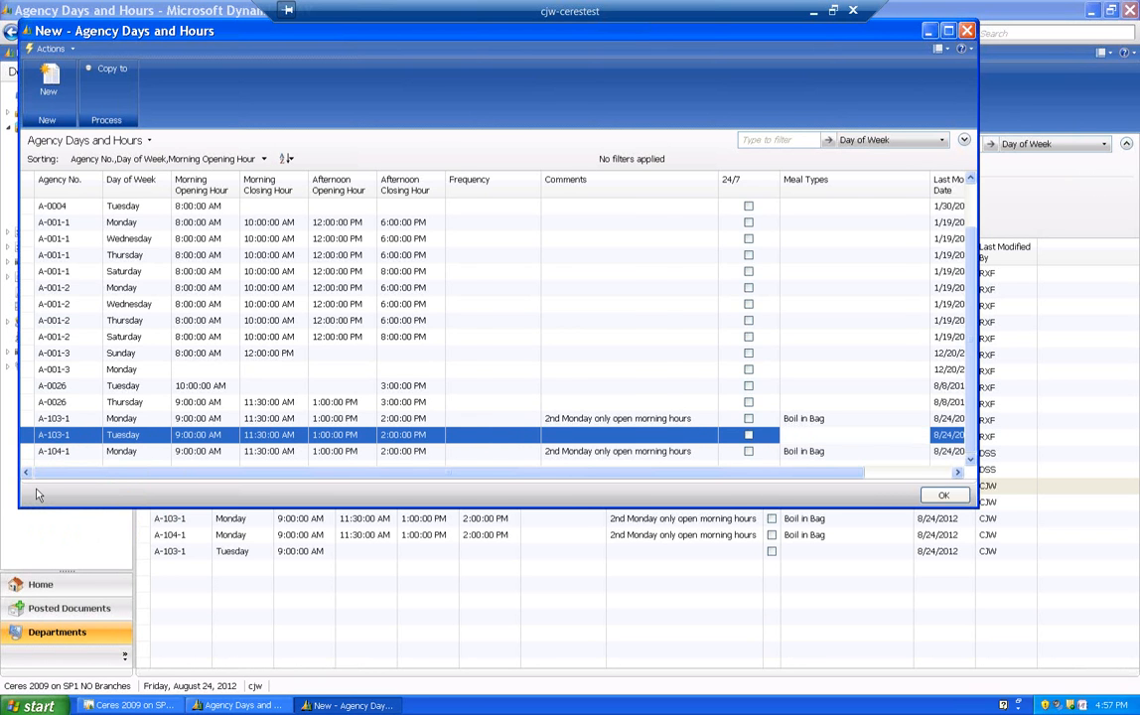
key(F8)
key(Tab)
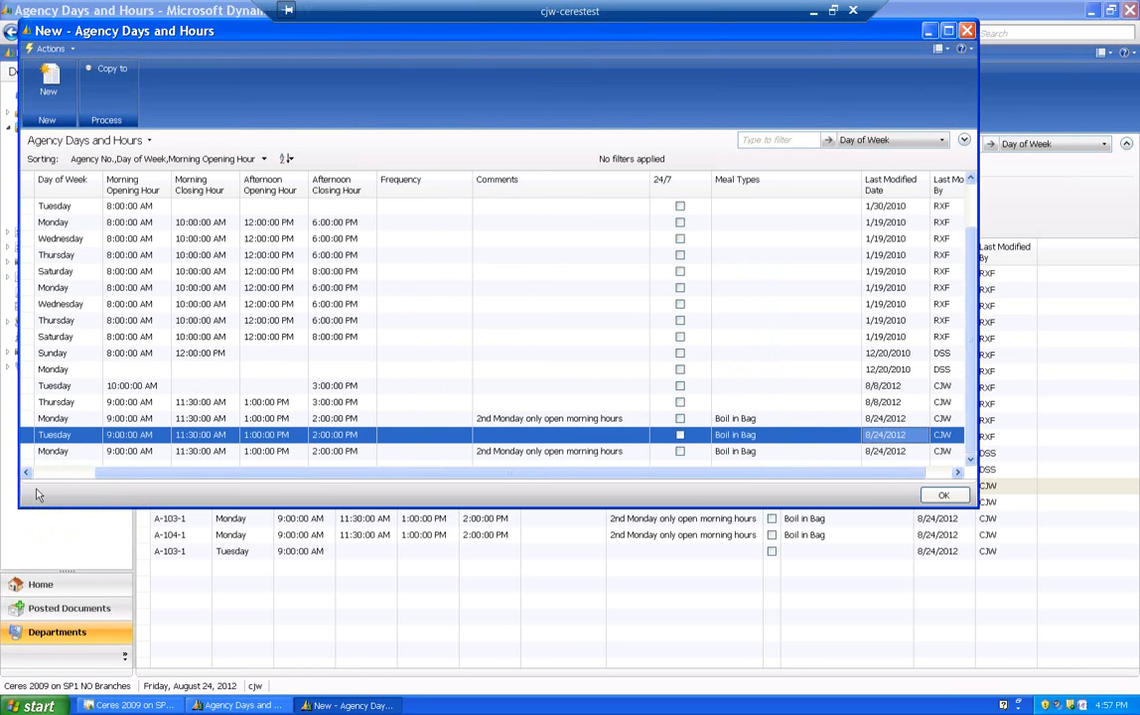
key(Home)
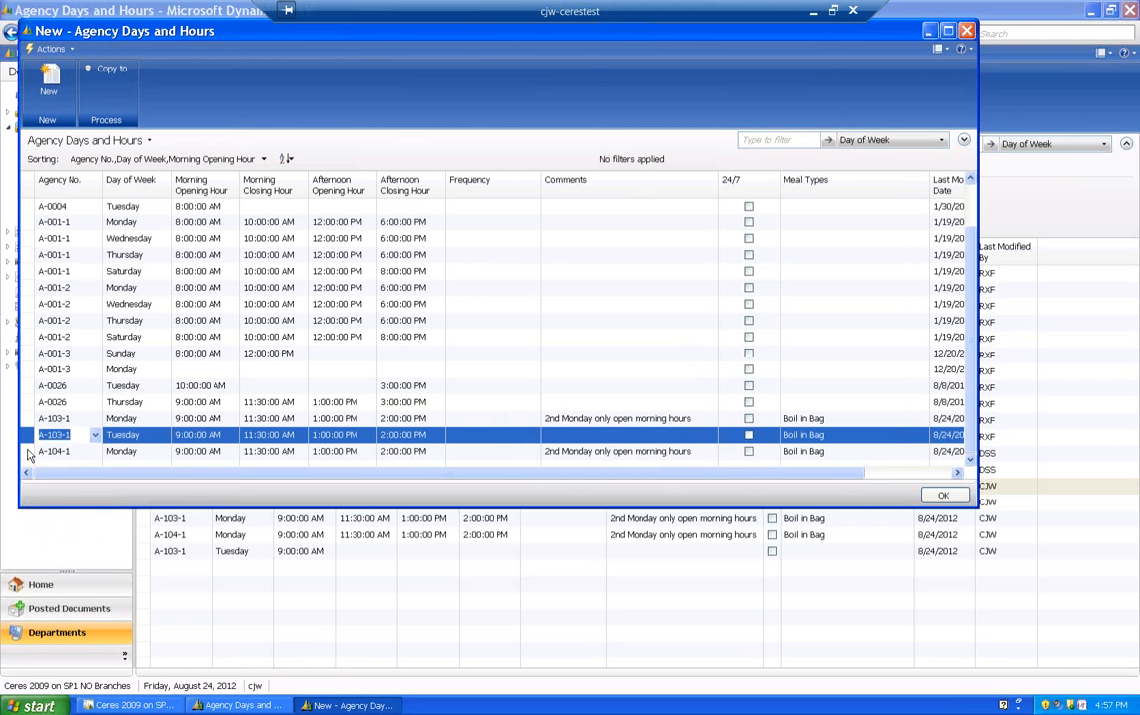
- Insert a Thursday line for Ballard Food Bank directly below its Tuesday entry
right_click(30, 451)
key(Down)
key(Down)
key(Down)
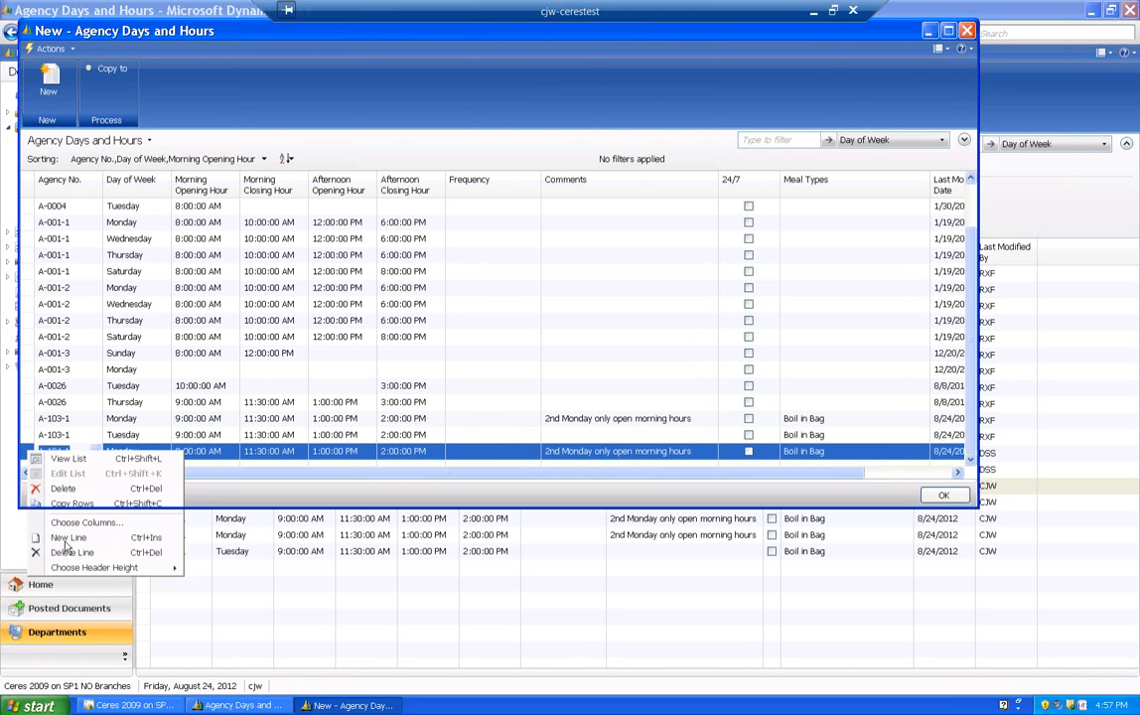
key(Return)
key(F8)
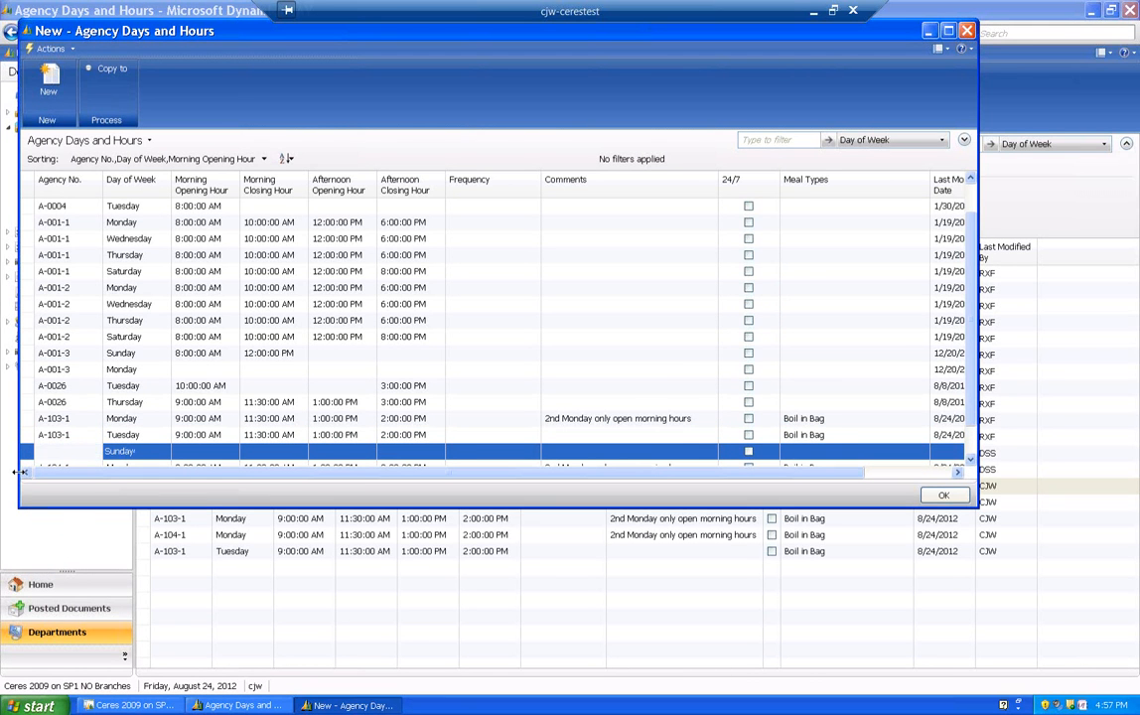
key(Tab)
text(th)
key(Tab)
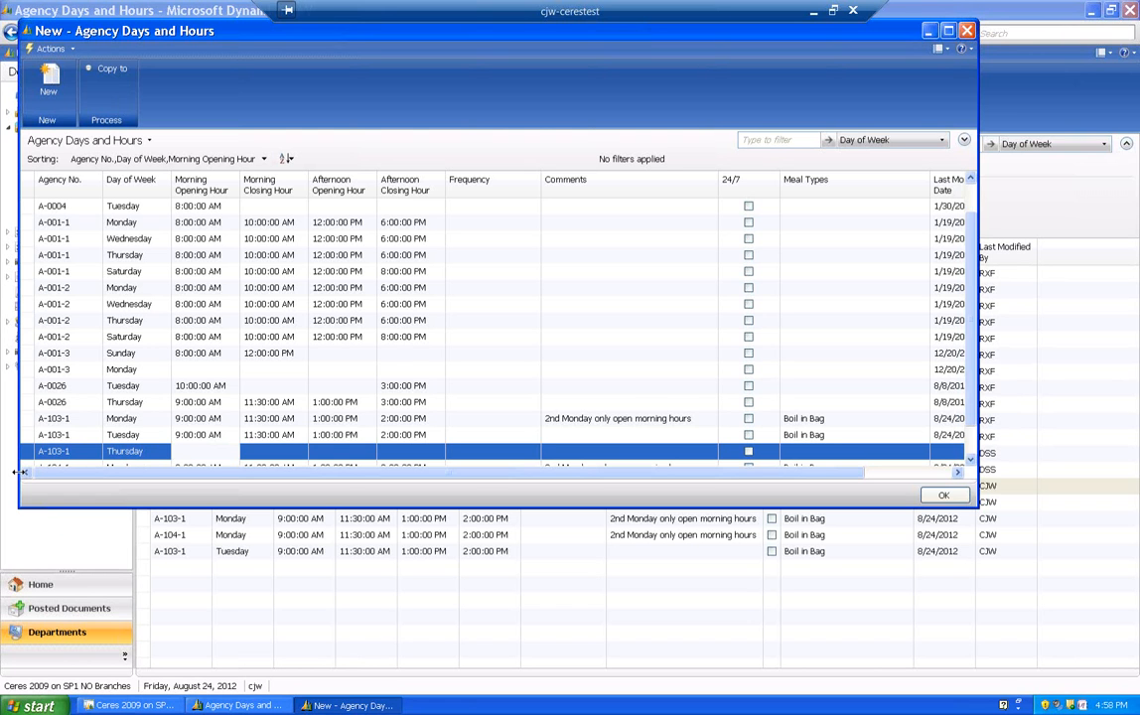
- Set the Thursday entry's morning opening hour to 10:00 AM and its afternoon closing hour to 3:00 PM
text(10)
key(Tab)
key(Tab)
key(Tab)
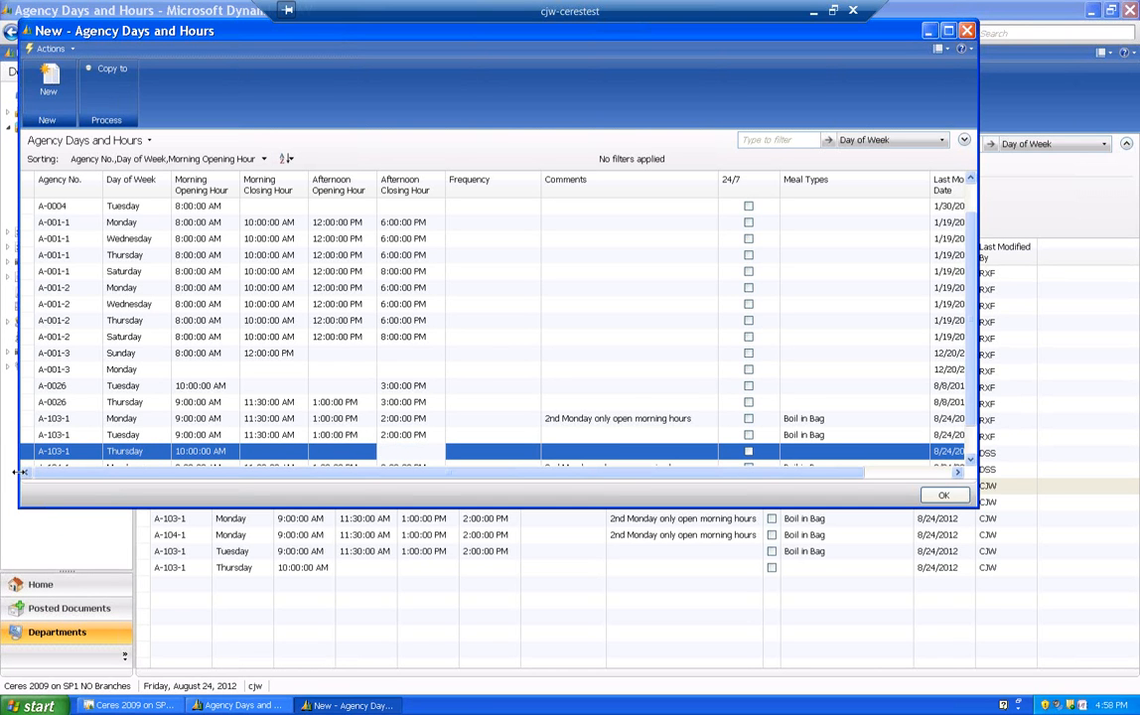
text(1500)
key(Tab)
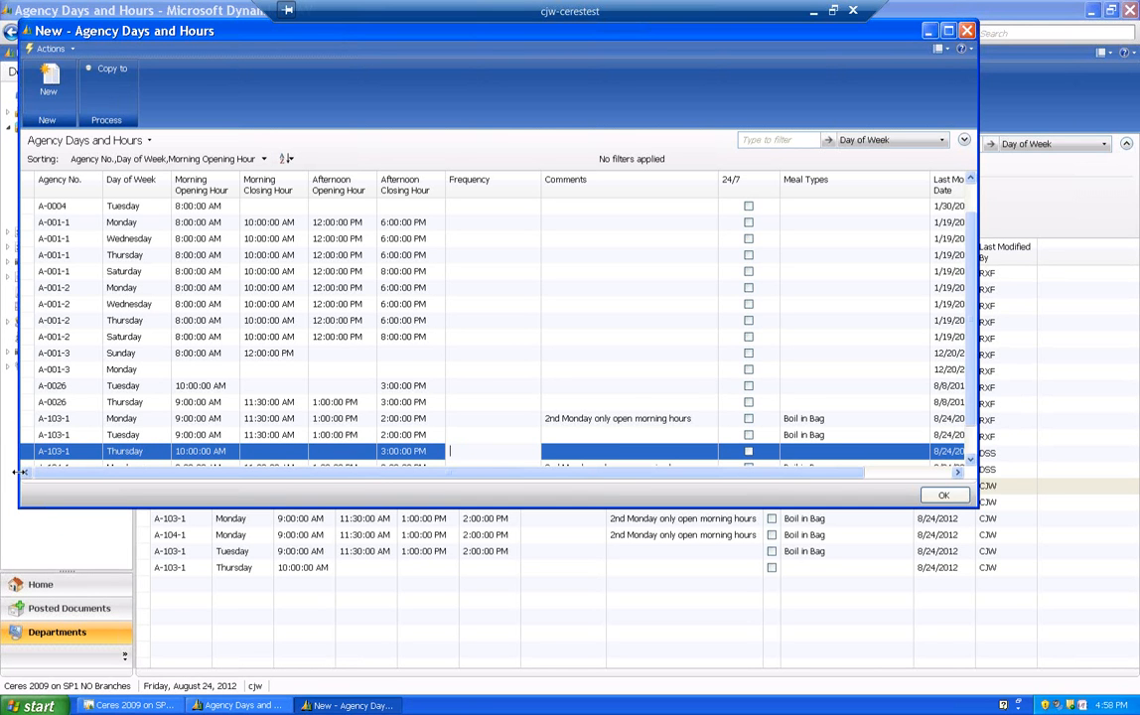
- Set the meal type of Ballard Food Bank's Thursday entry to Boil in Bag, leaving frequency and comments empty
key(Tab)
key(Tab)
key(Tab)
key(F8)
key(Tab)
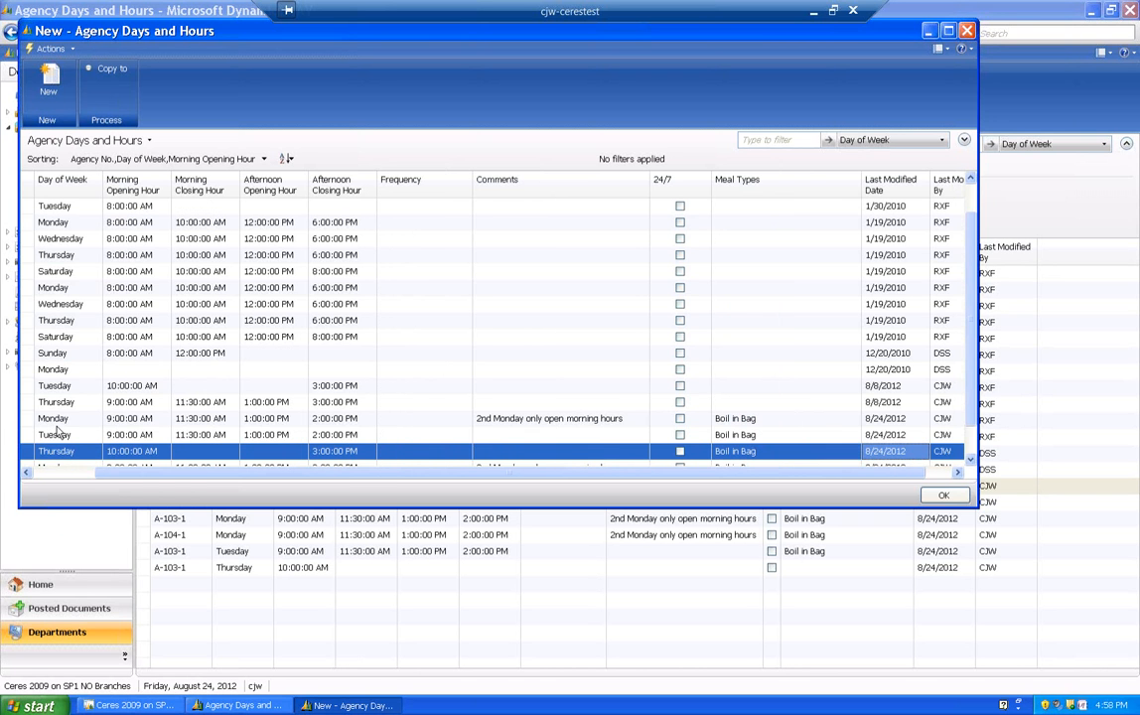
- Enlarge the Agency Days and Hours window to review all the entries and close it
drag(181, 507, 94, 635)
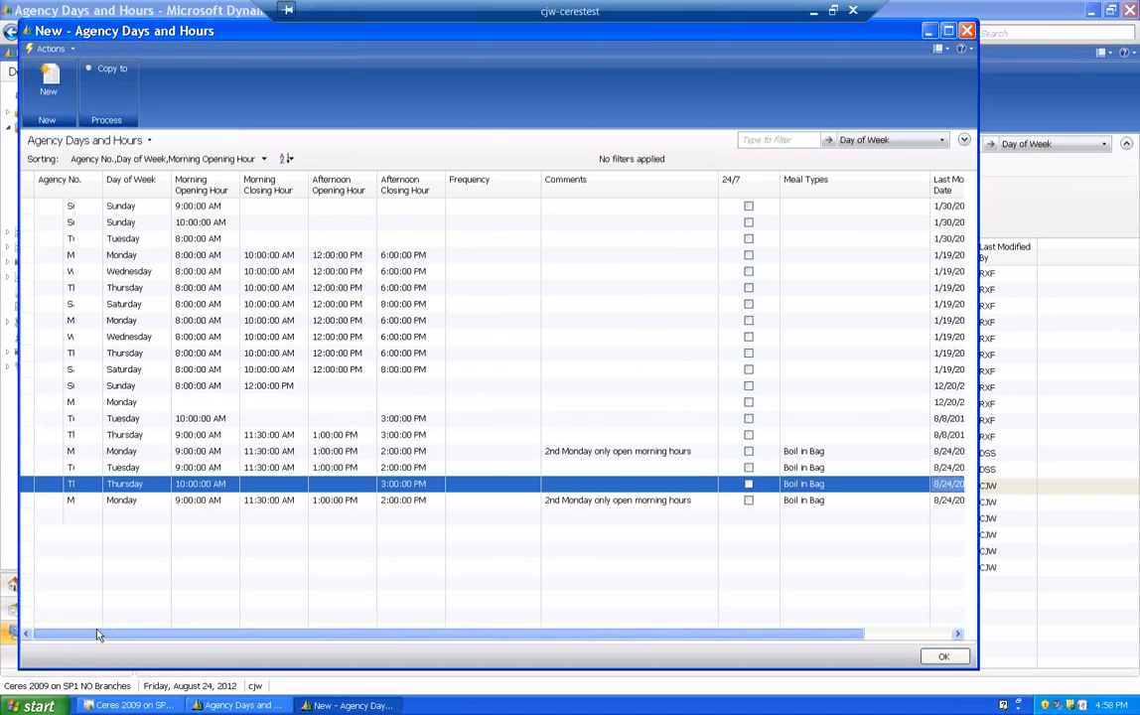
click(169, 488)
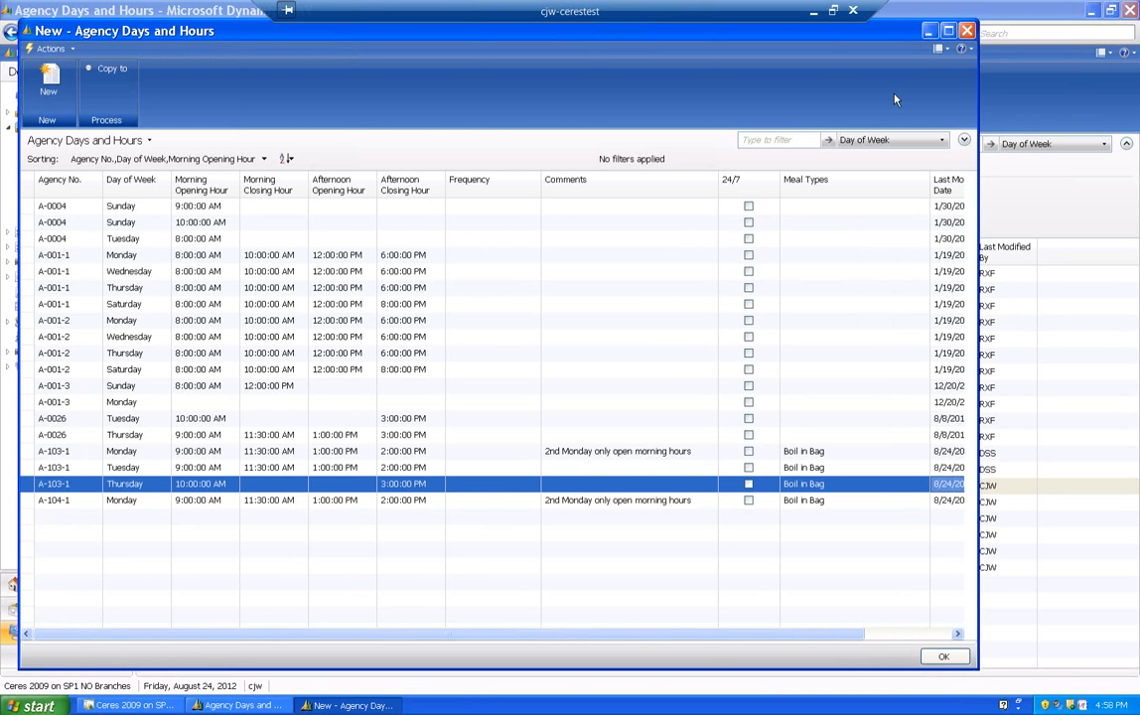
click(967, 31)
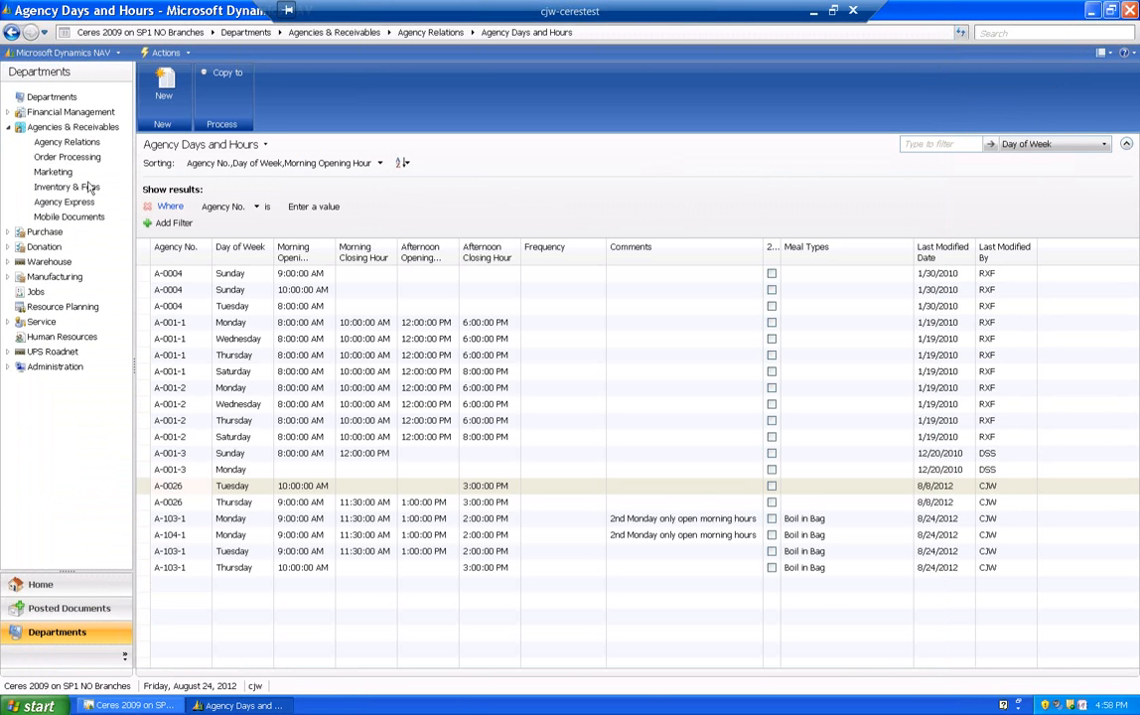
- Open the Agency Days and Hours related to My Test Agency from the Agencies list in Agency Relations
click(66, 142)
click(171, 137)
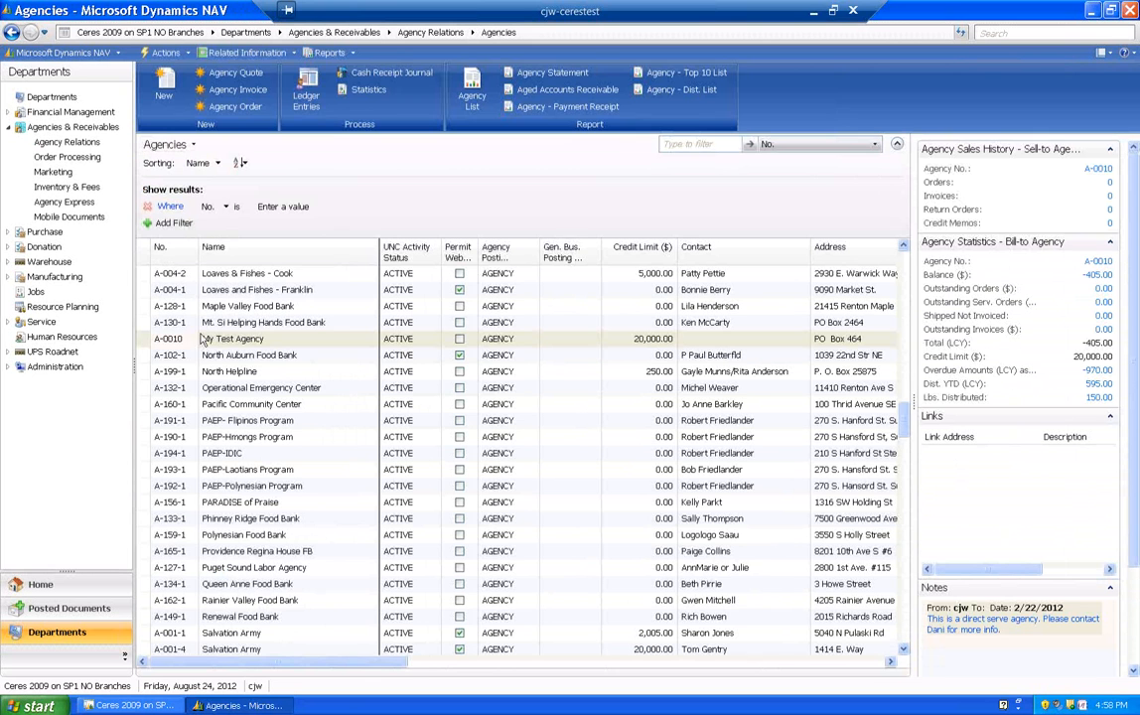
click(146, 342)
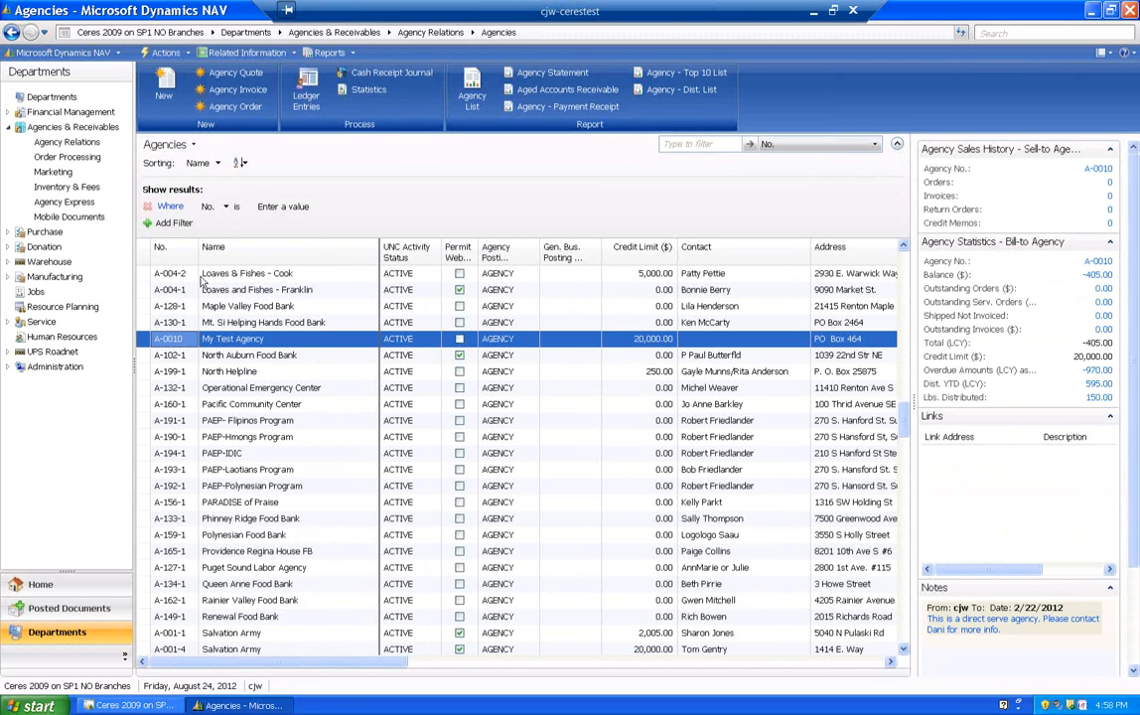
click(249, 53)
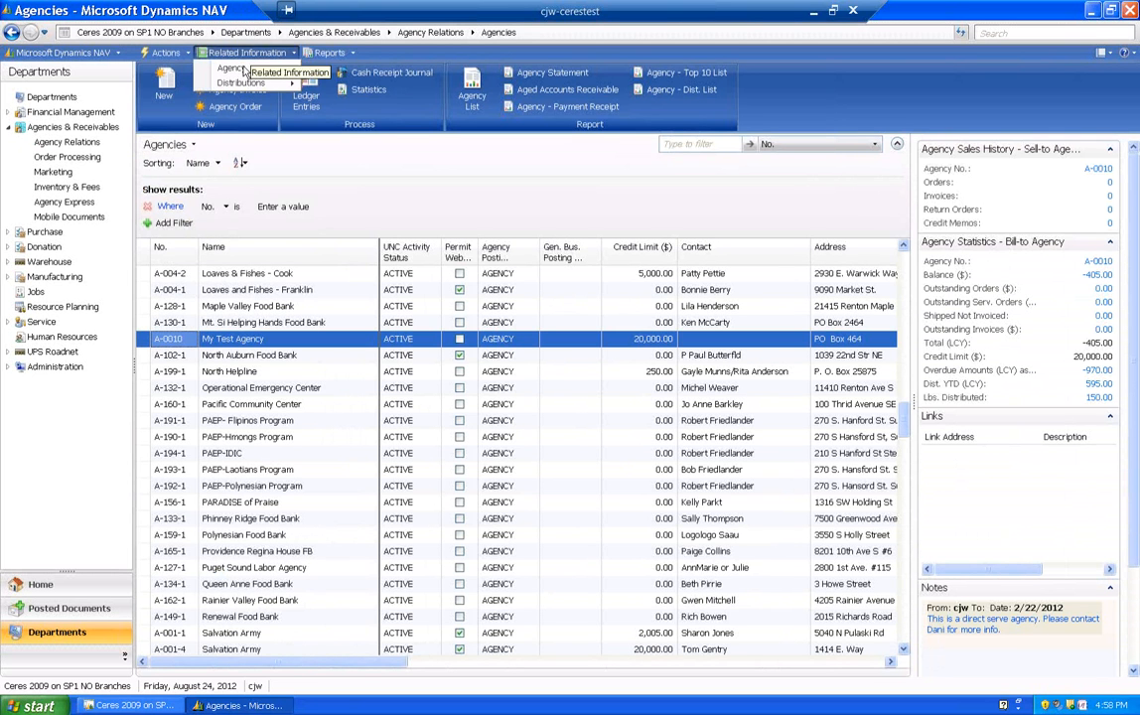
mouse_move(239, 68)
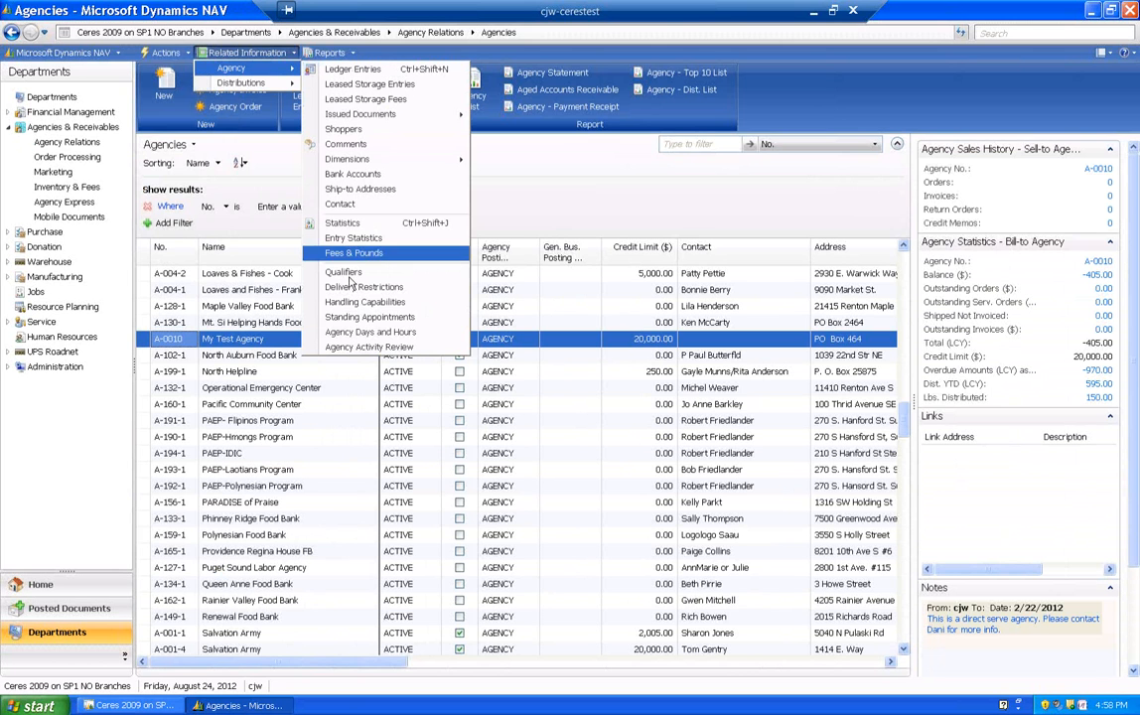
click(348, 334)
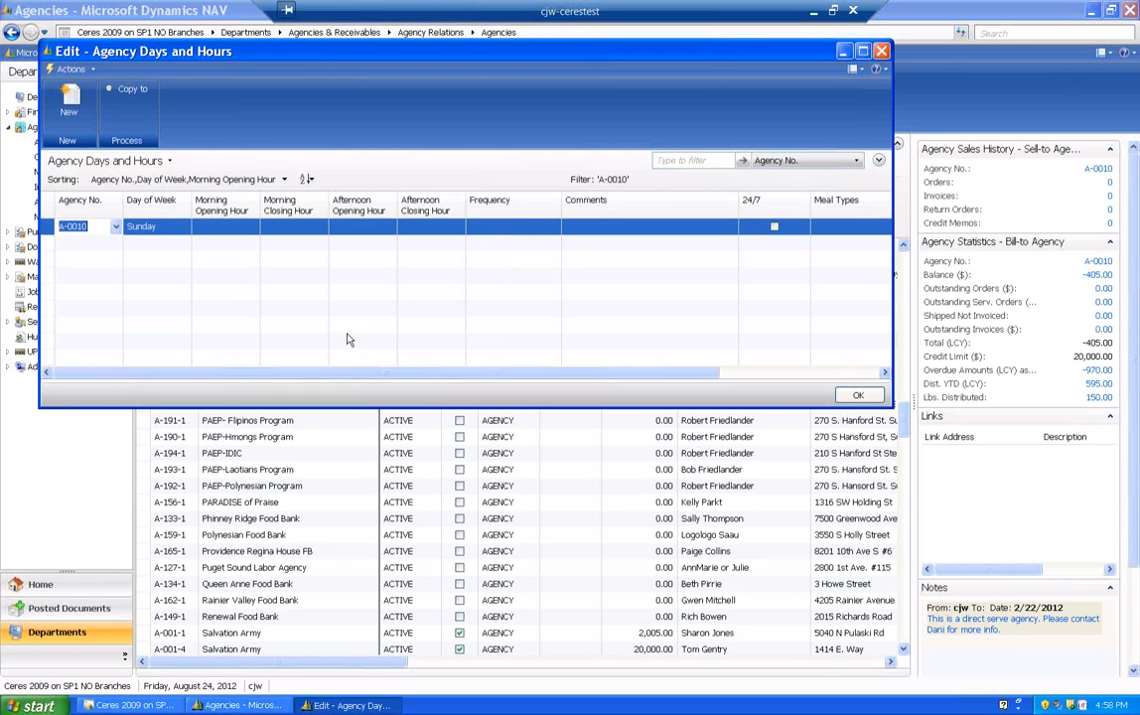
- Enter a Wednesday entry for My Test Agency, with morning opening at 8:30 AM and afternoon closing at 12:00 PM
click(183, 227)
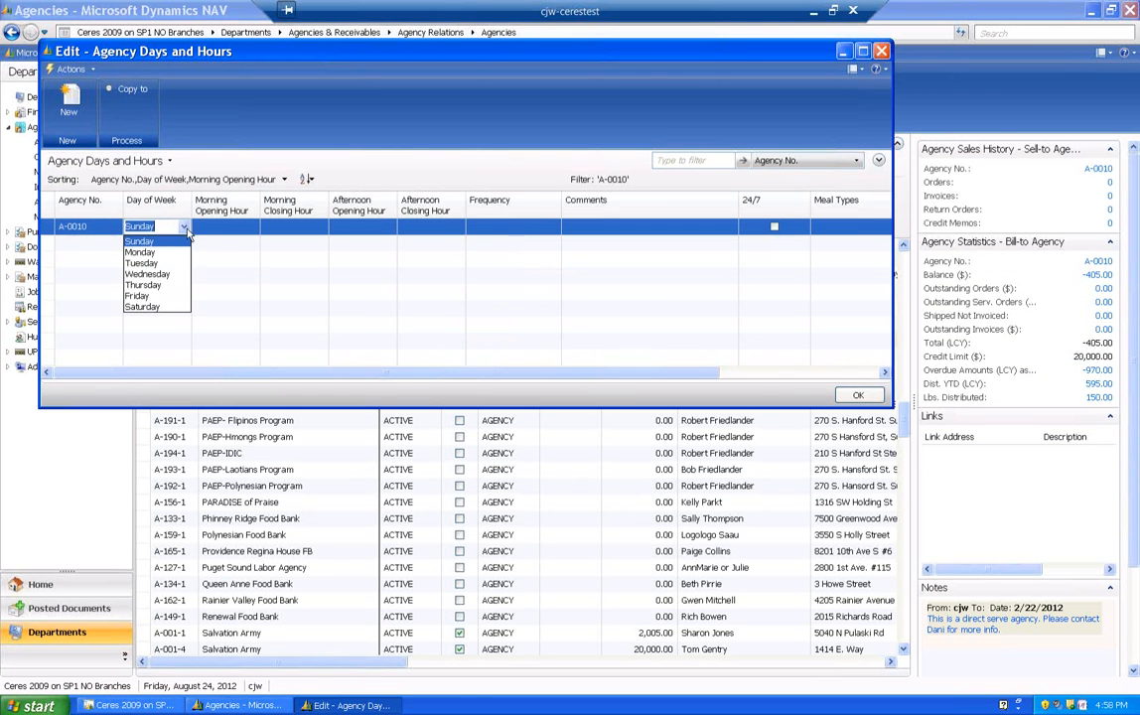
click(155, 275)
key(Tab)
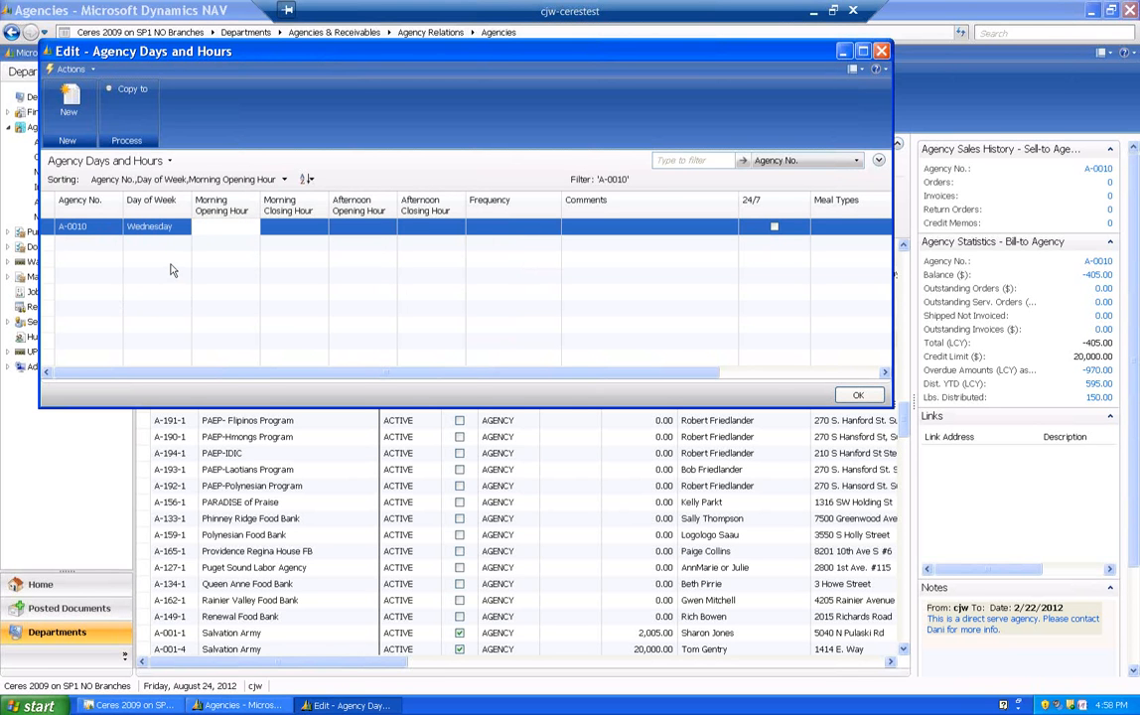
text(0850)
key(Tab)
key(Tab)
key(Tab)
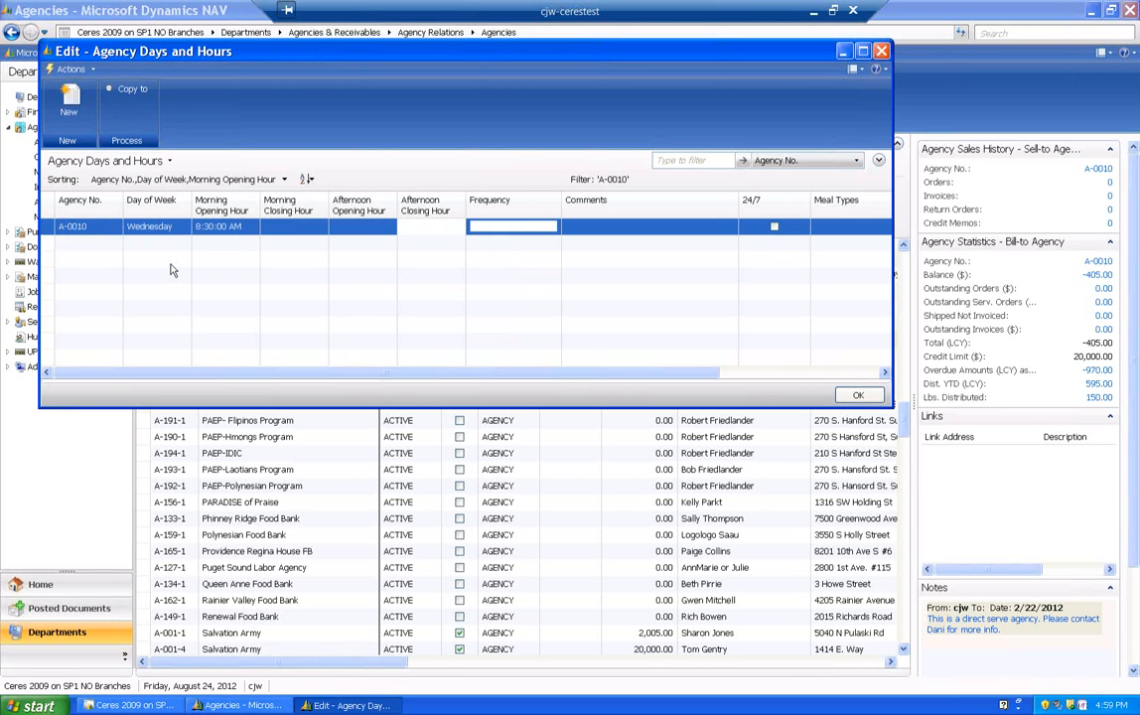
text(1200)
key(Tab)
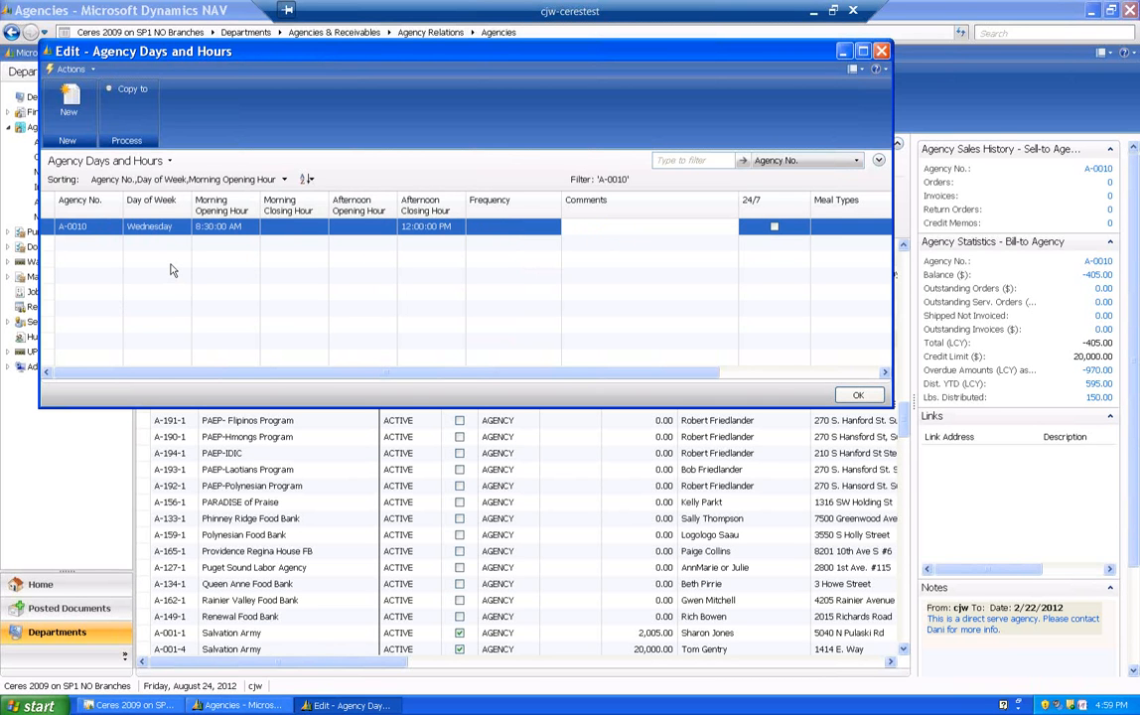
- Add a Friday entry for My Test Agency with hours from 8:30 AM to 12:00 PM and close the days and hours
key(Tab)
key(Tab)
key(Tab)
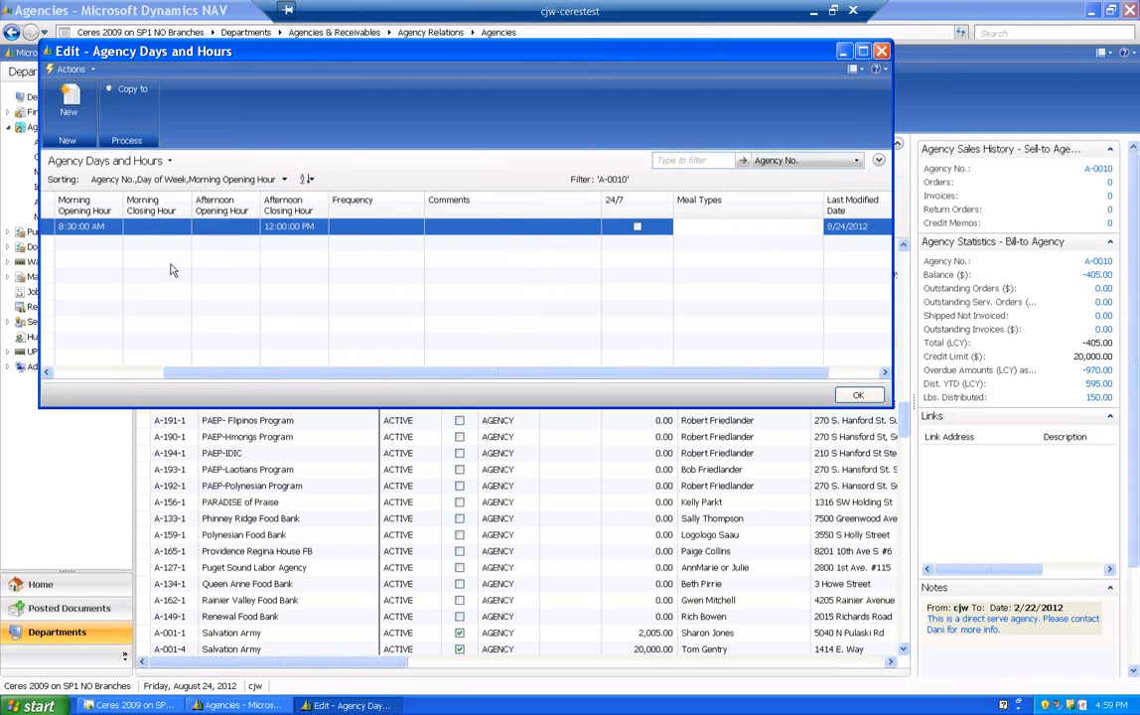
key(Tab)
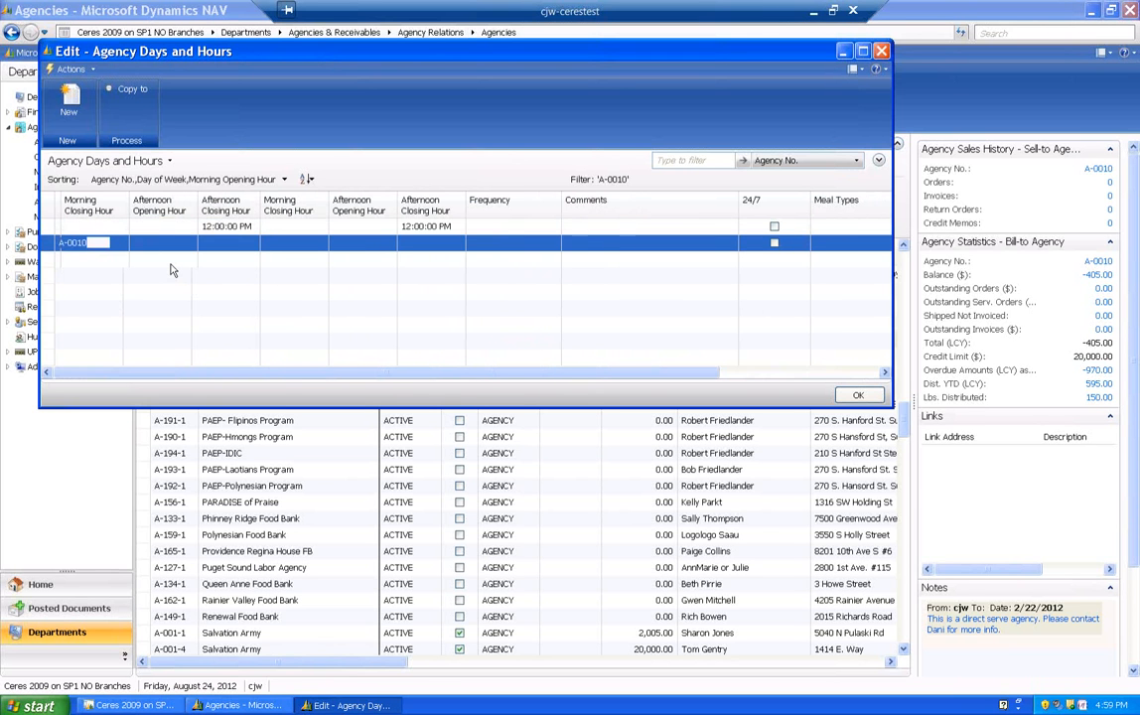
text(Friday)
key(Tab)
text(830)
key(Tab)
text(12)
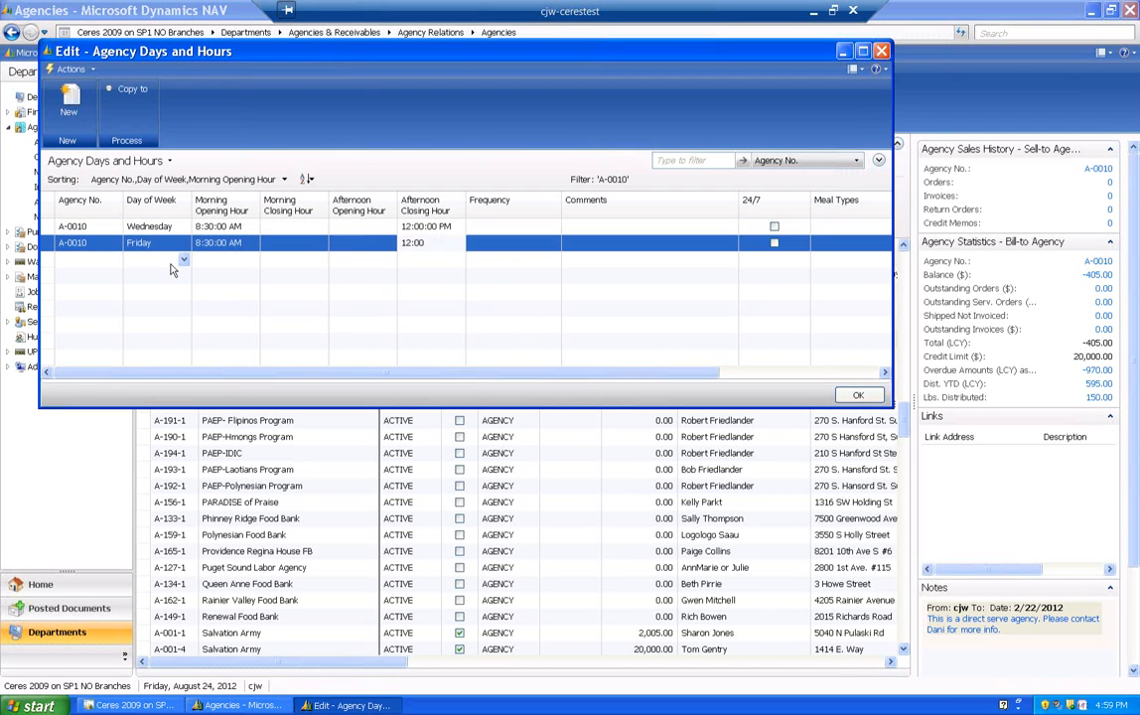
key(Tab)
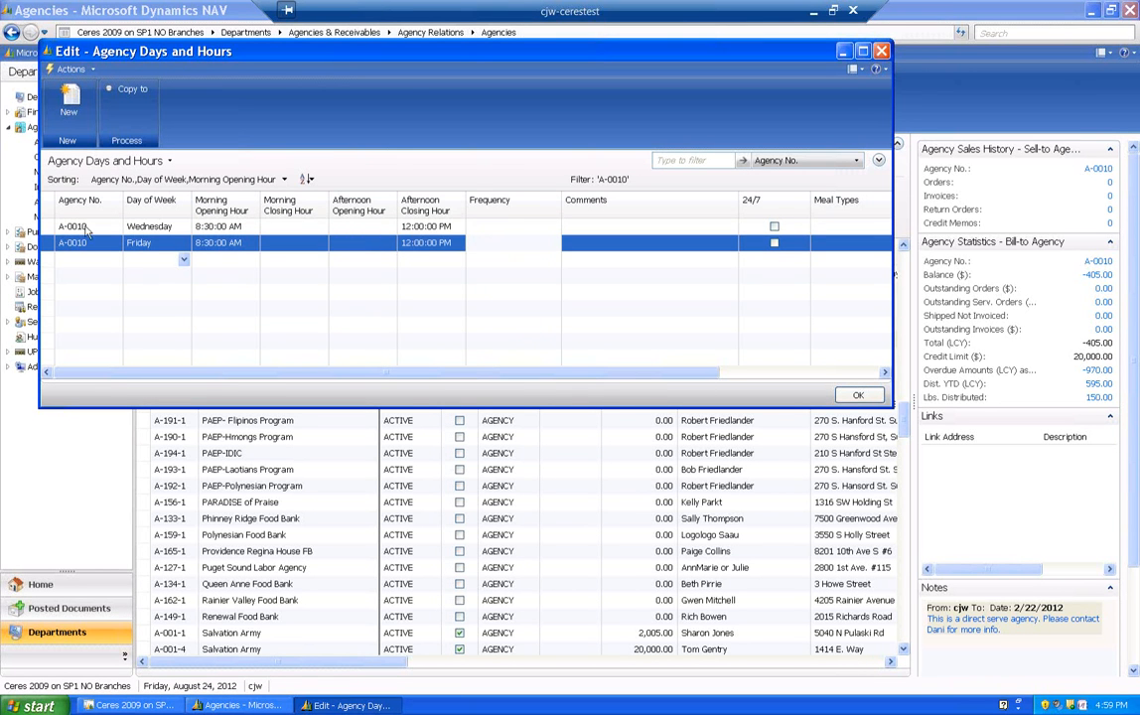
click(854, 396)
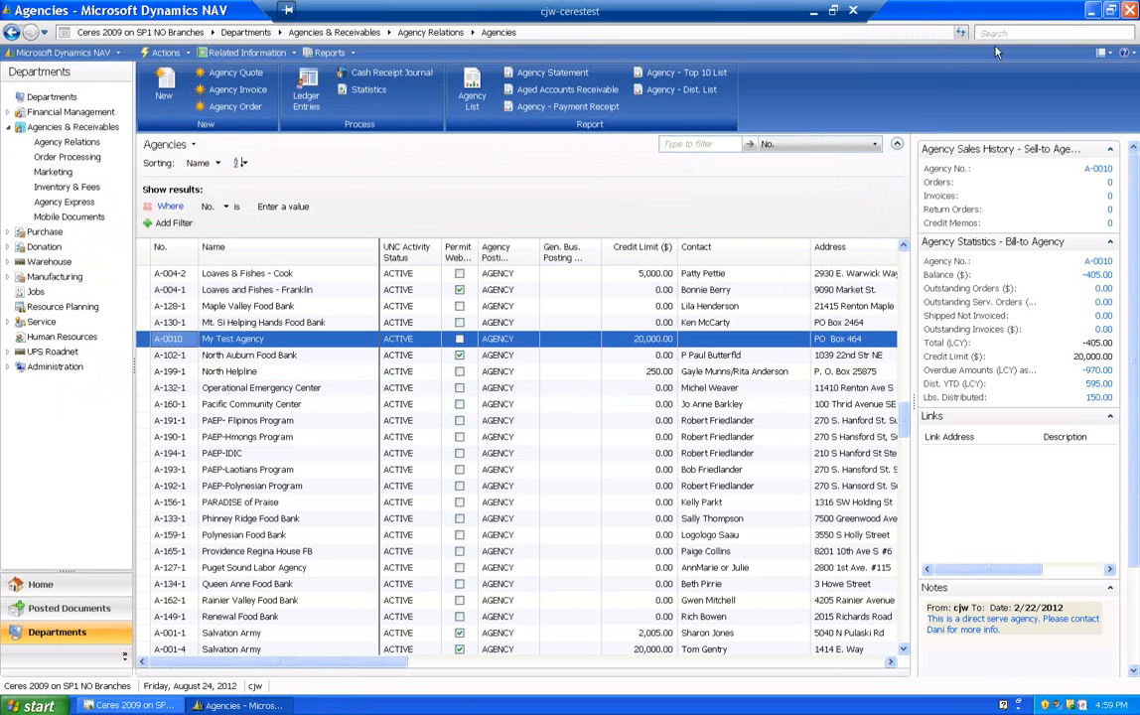
- Search the application for "agency day" and open the Agency Relations page
click(1006, 32)
text(agency day)
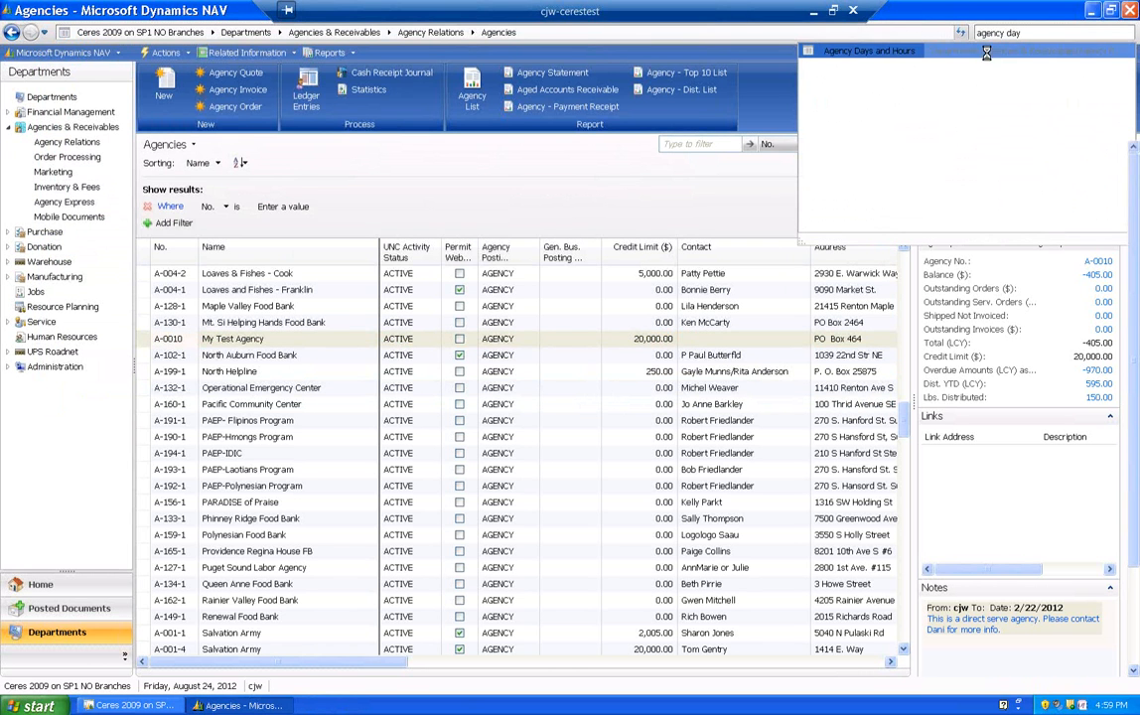
click(919, 51)
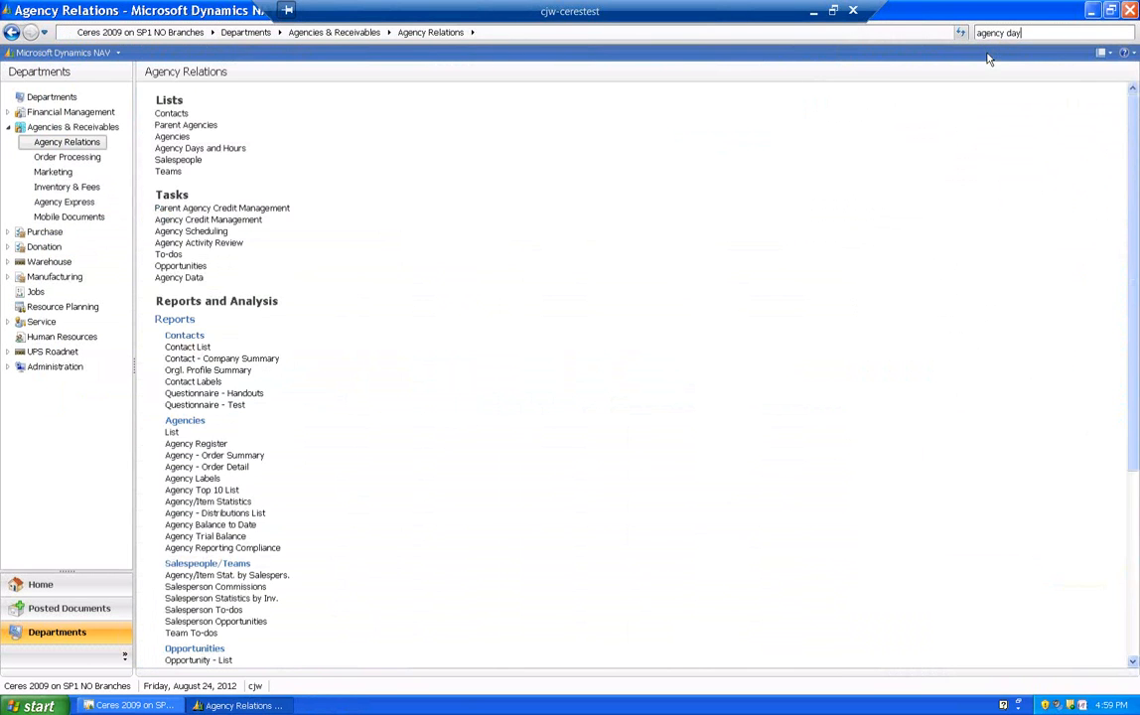
- Open the Agency Days and Hours list to review the entries for all agencies
click(173, 147)
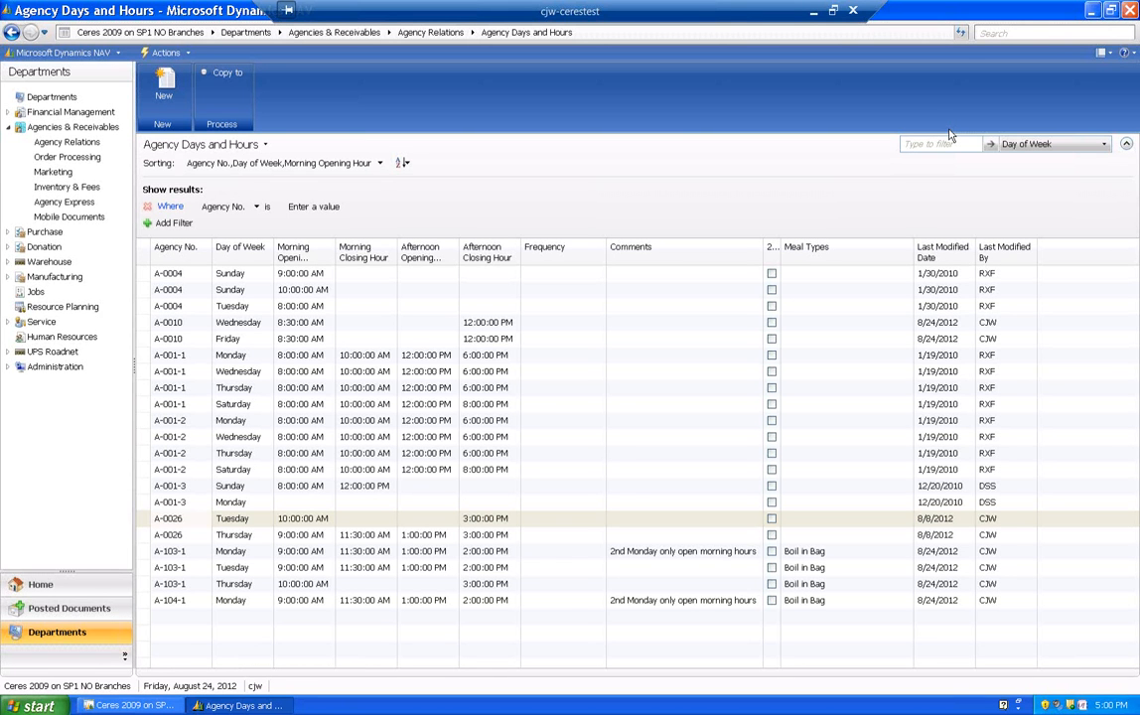
- Search the application for "items on" and open the Items on Agency Orders report from the warehouse planning reports
click(997, 34)
text(items on)
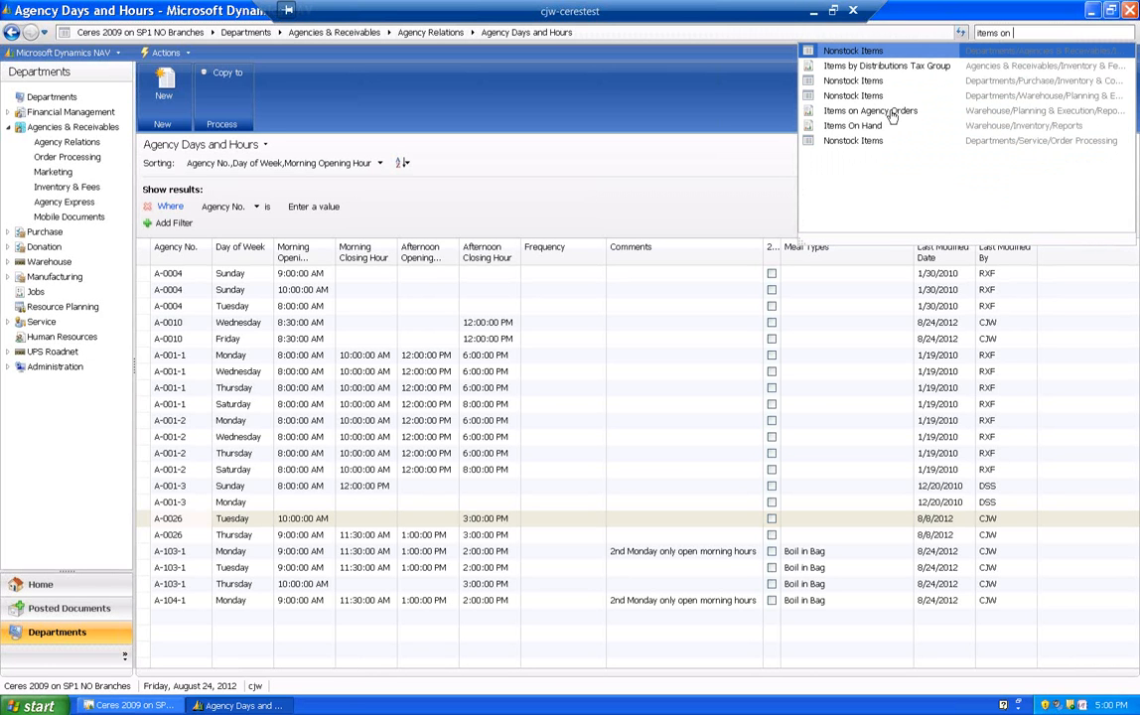
click(983, 110)
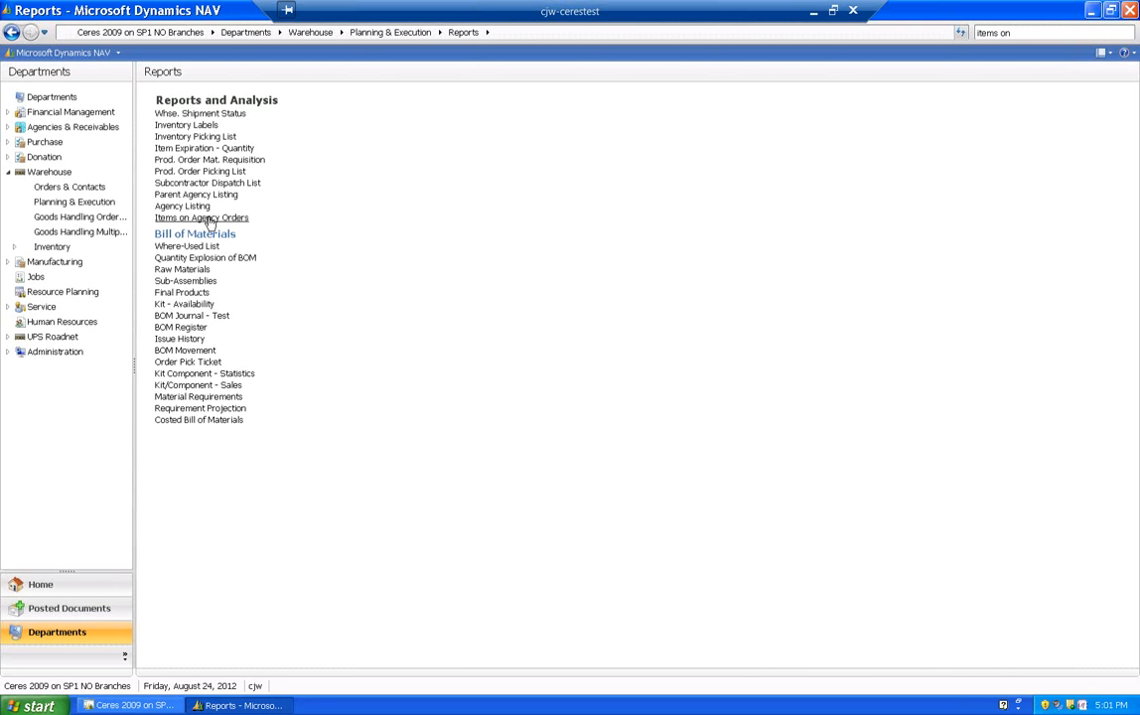
click(209, 221)
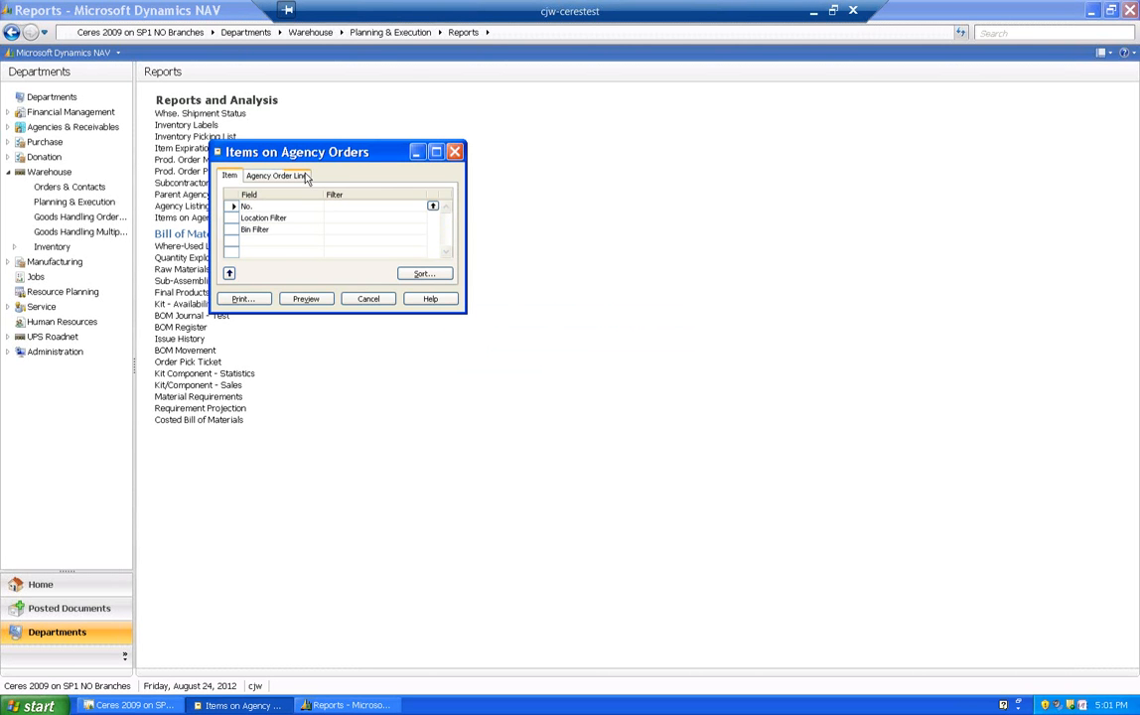
- Preview the Items on Agency Orders report with the preset Shipment Date filter on the agency order line, and close the preview
drag(341, 151, 450, 167)
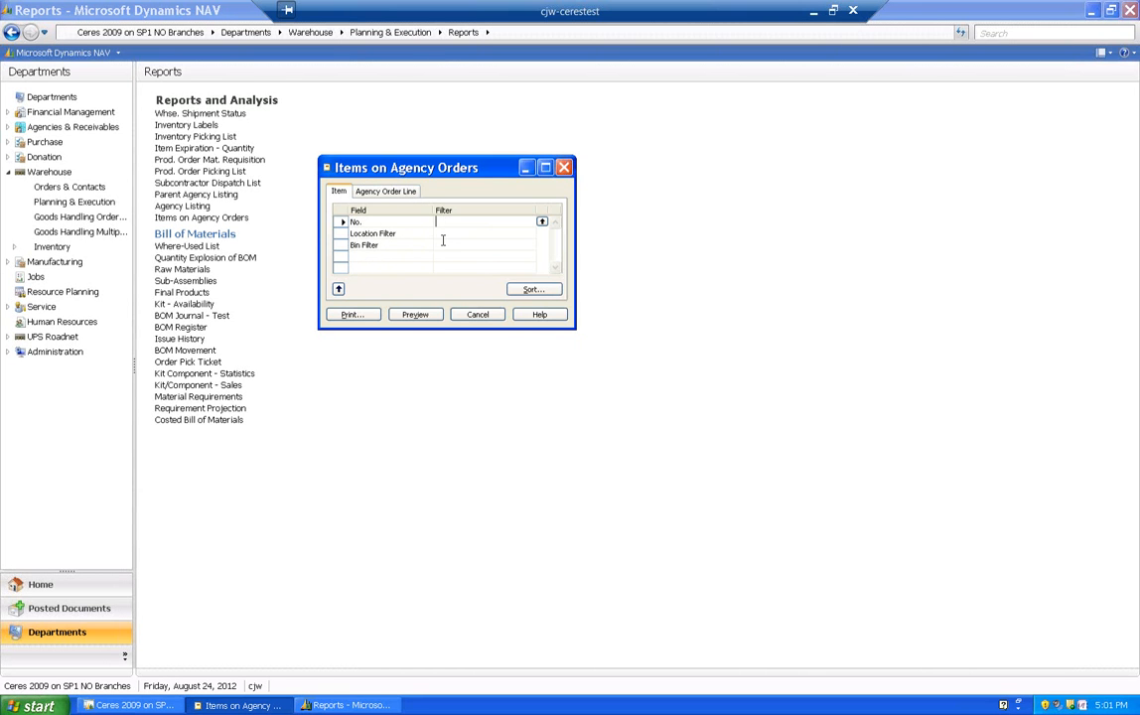
click(385, 192)
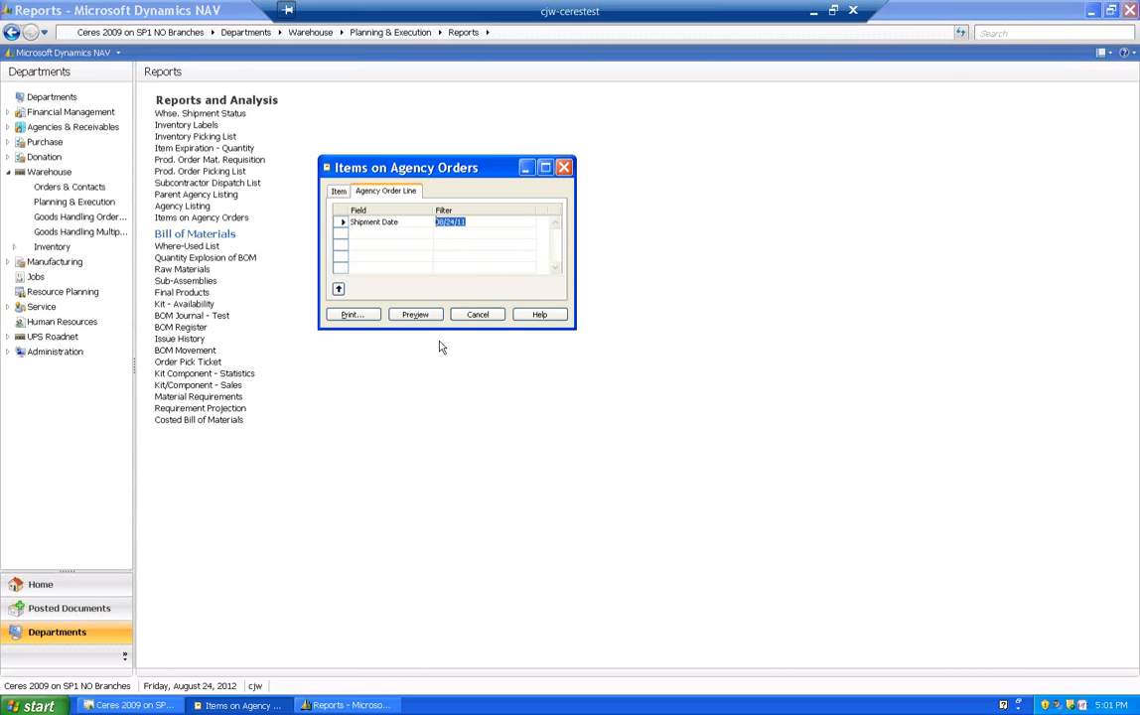
click(415, 315)
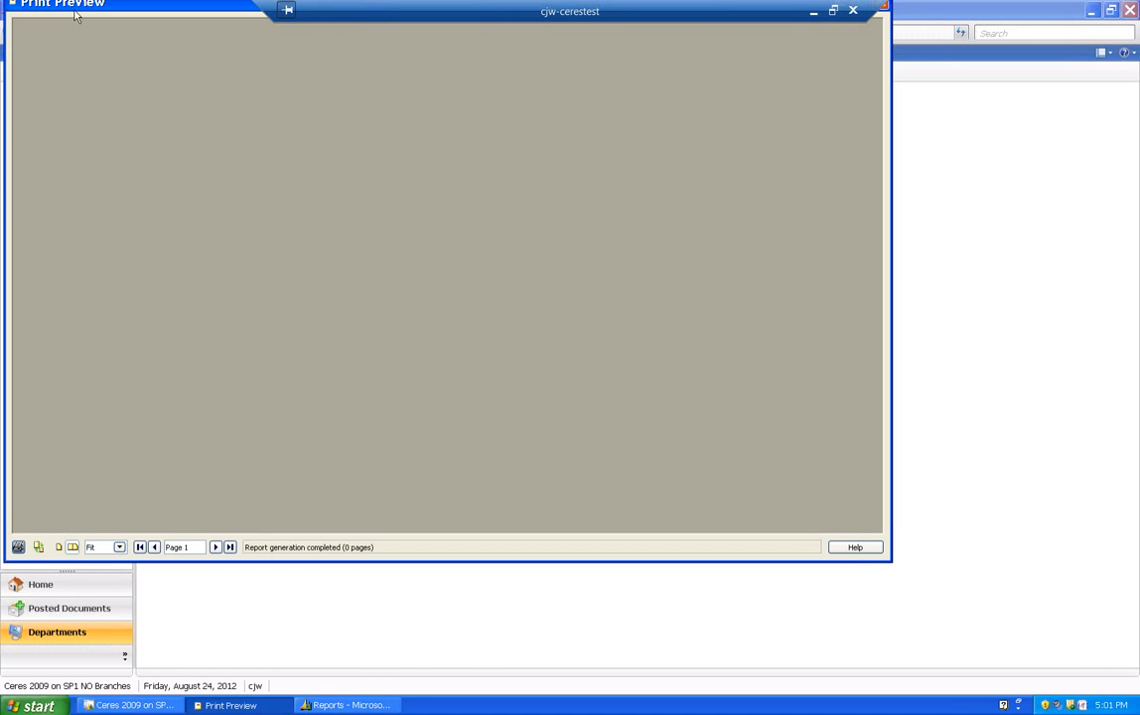
drag(115, 7, 134, 54)
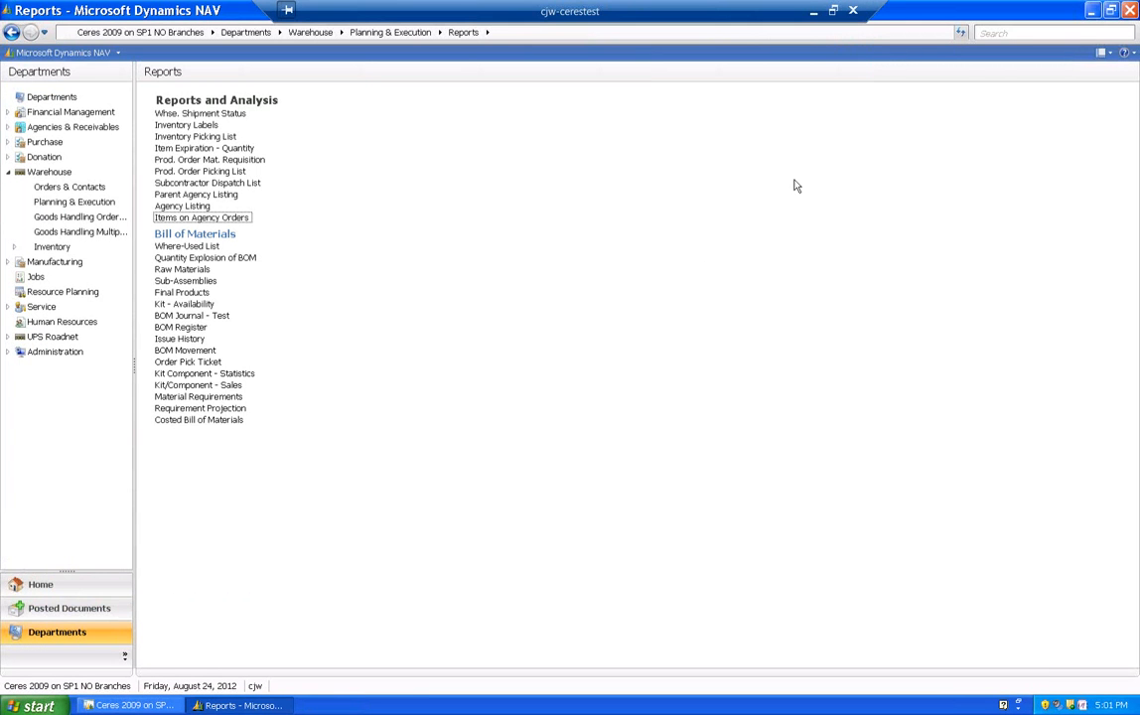
click(897, 47)
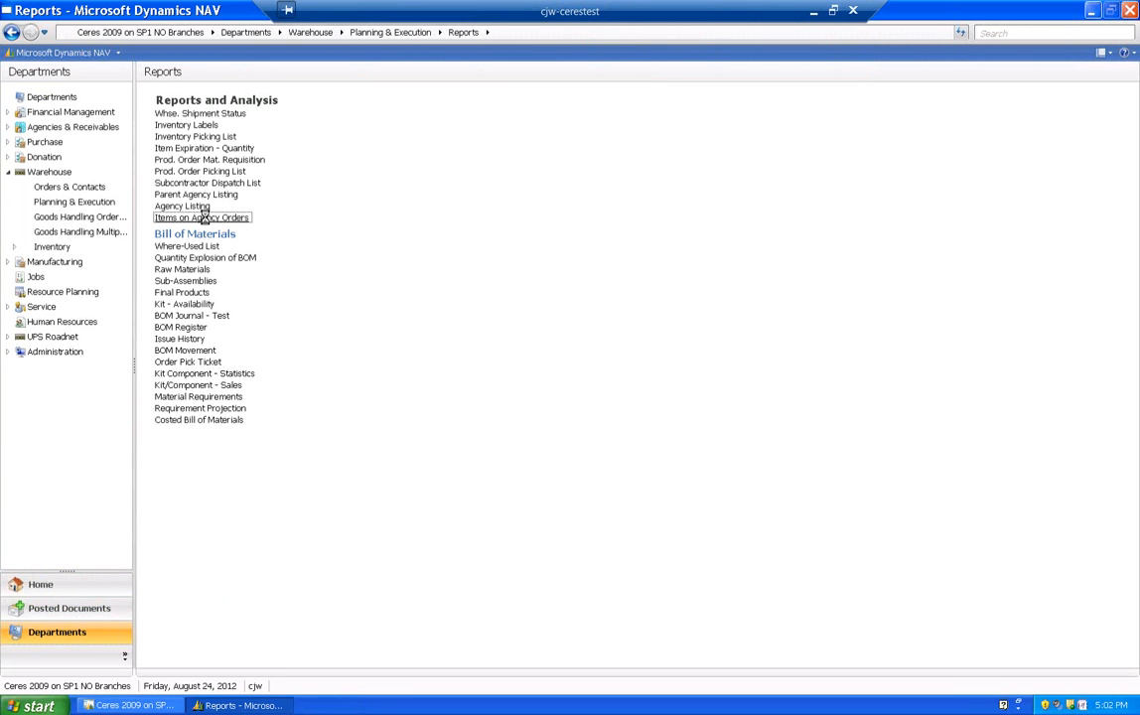
- Try to preview the Items on Agency Orders report with a Shipment Date filter of 04/01/11..07/31/11
click(206, 219)
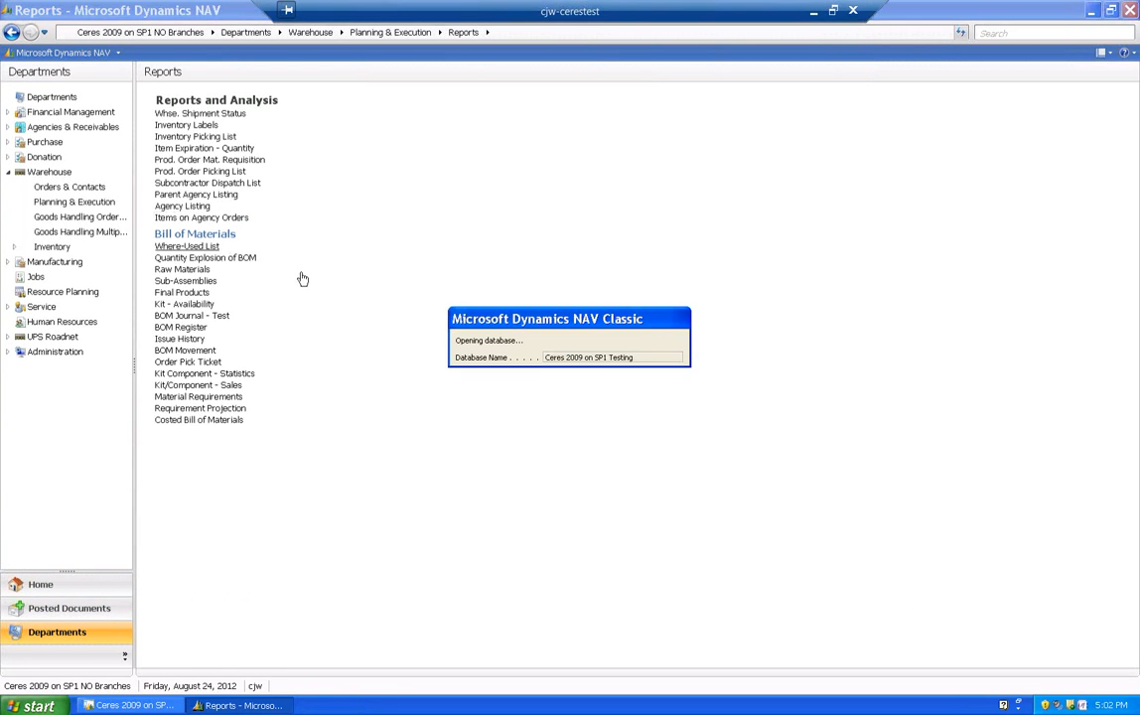
click(385, 191)
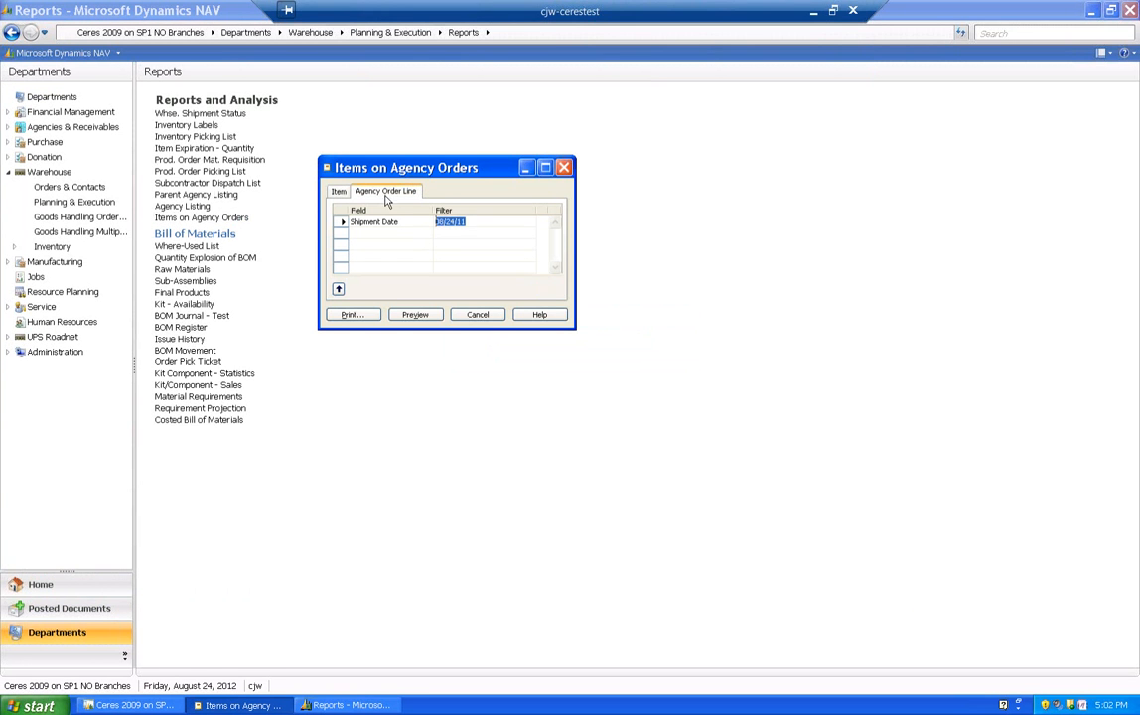
text(04/01/11..07/31/11)
key(Return)
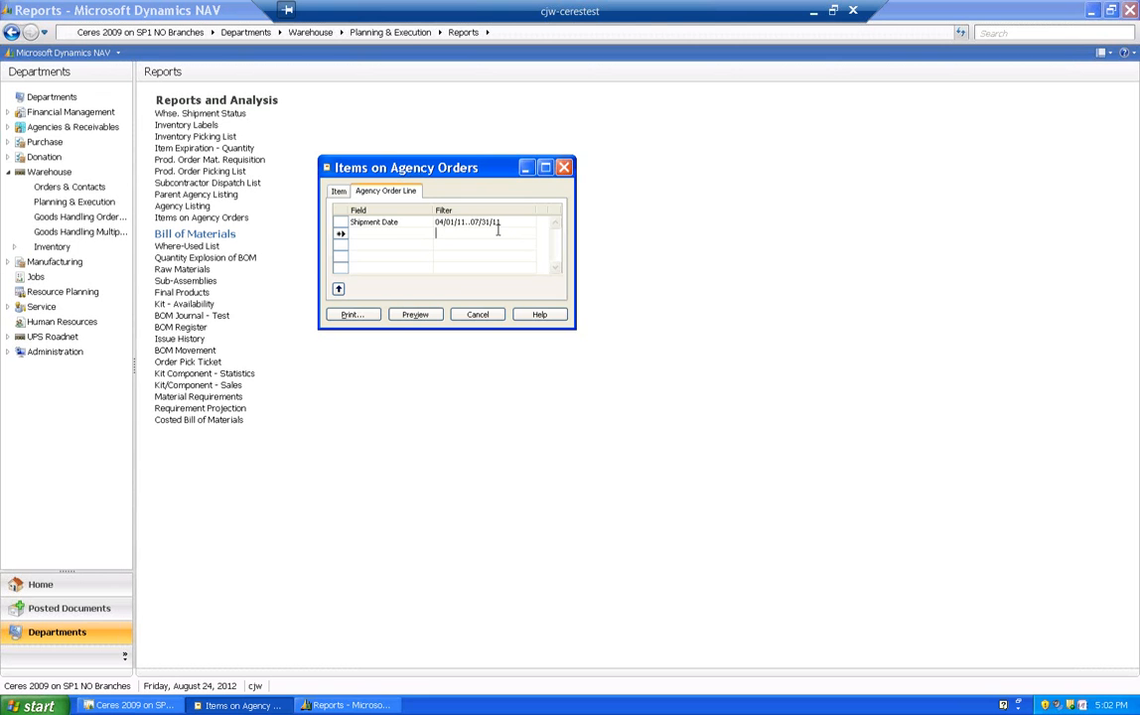
click(415, 315)
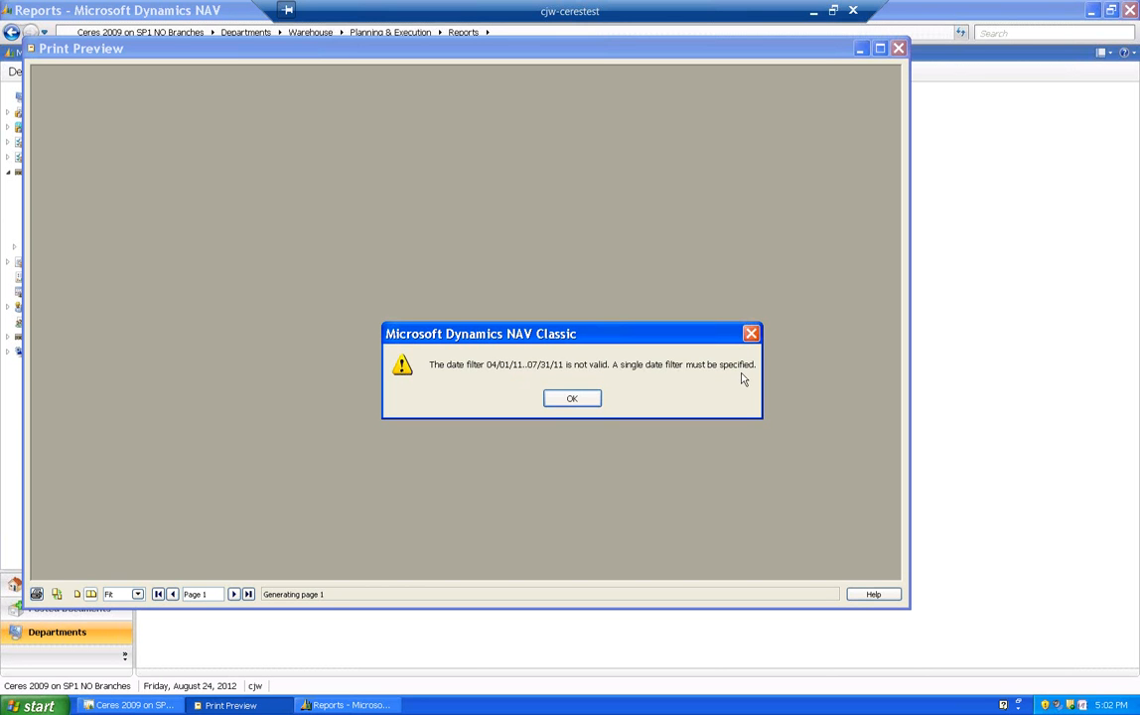
click(586, 399)
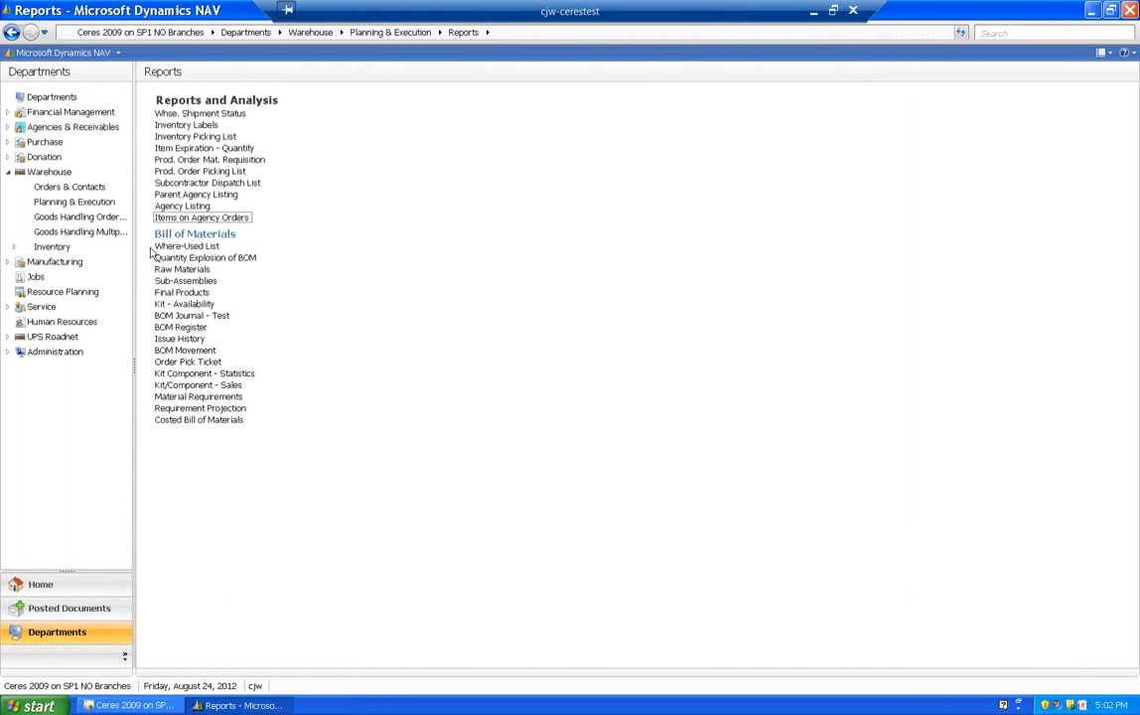
- Open the Agency Orders list in Agencies & Receivables Order Processing for the AE Web Ordering Batch
click(51, 131)
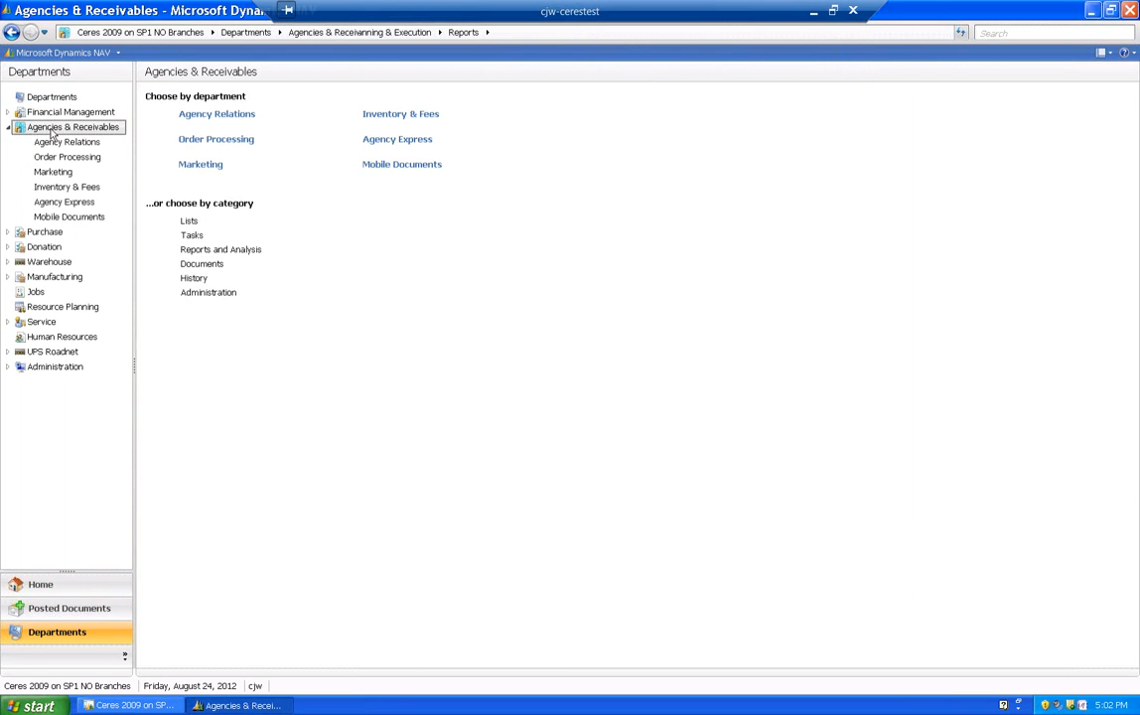
click(189, 142)
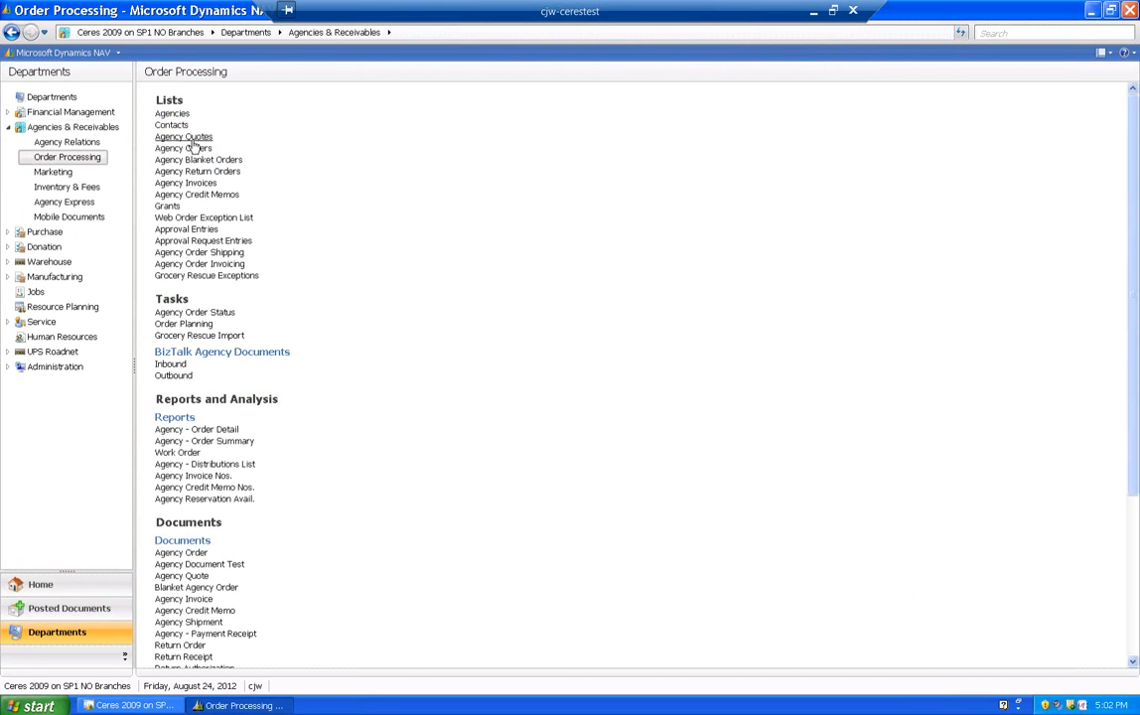
click(184, 148)
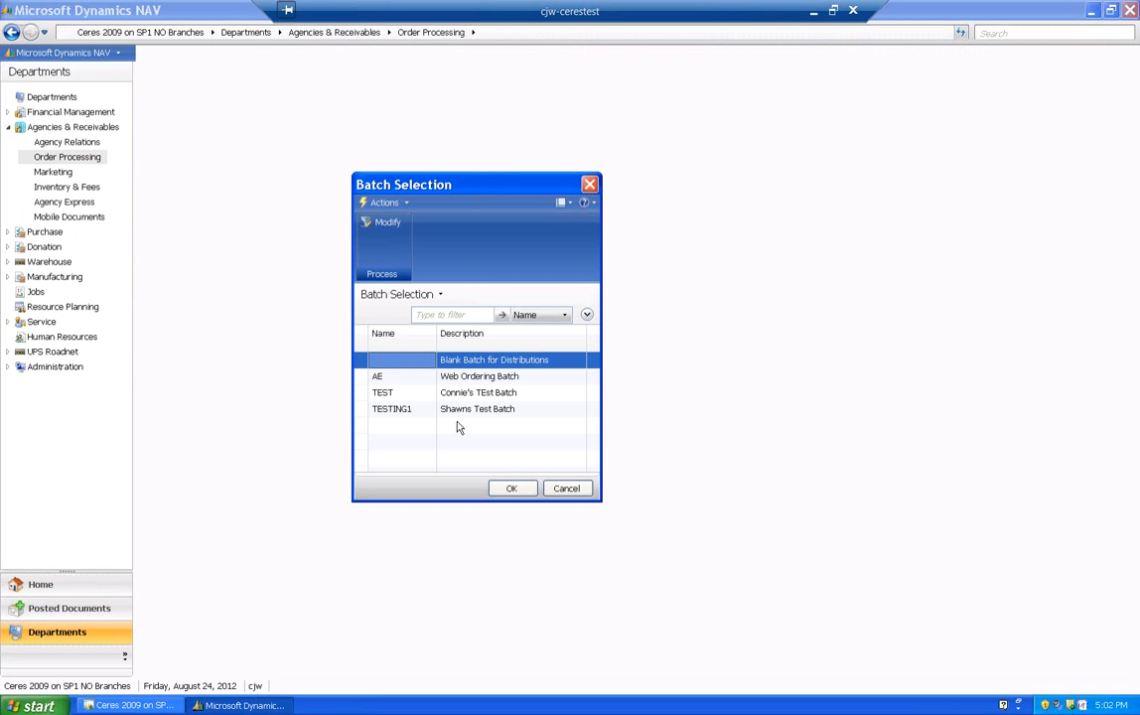
click(377, 378)
click(511, 489)
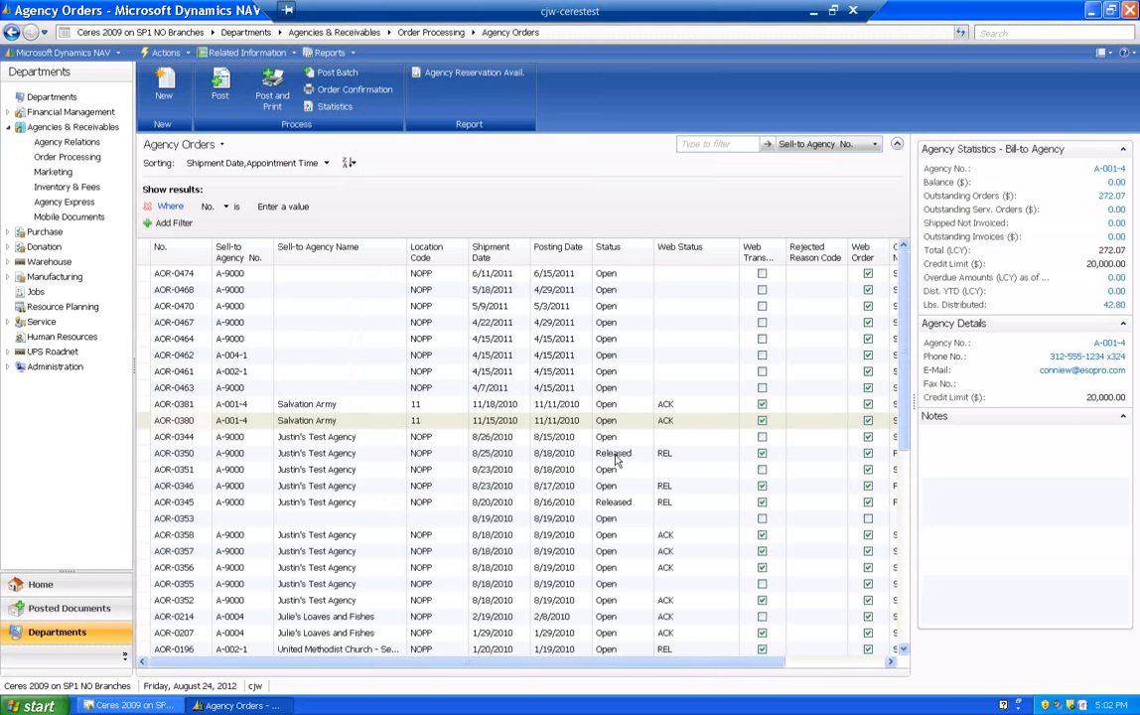
- Filter the Agency Orders list to orders whose Status is Released
click(876, 145)
click(812, 251)
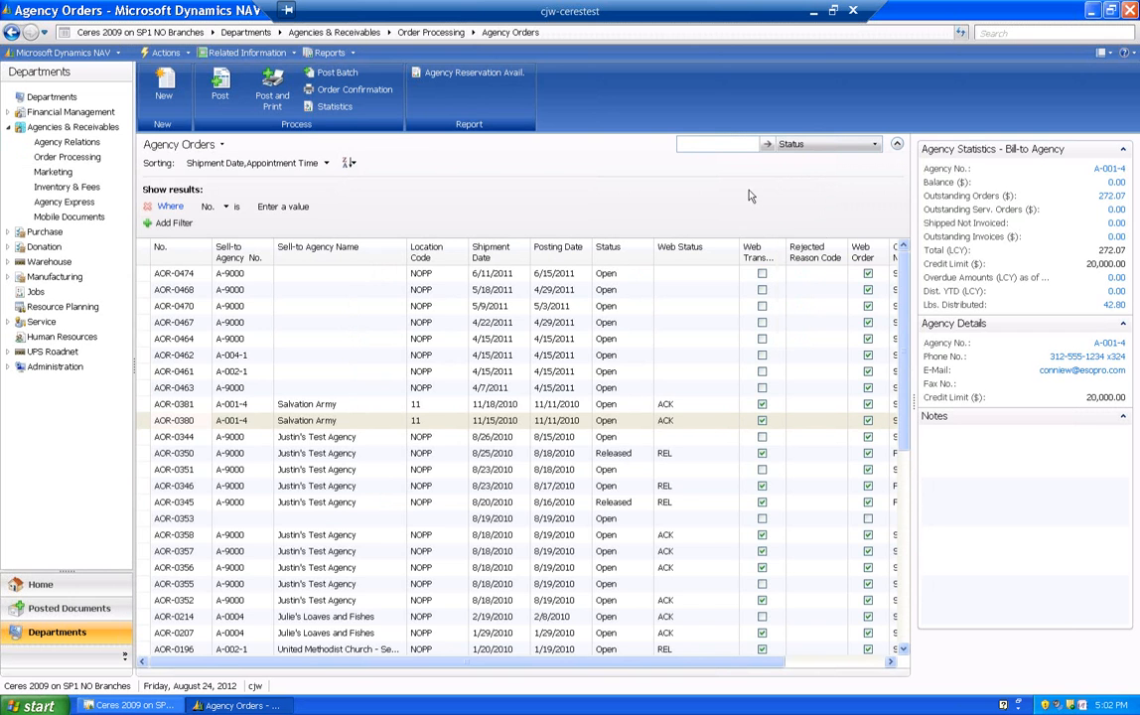
click(728, 143)
text(Released)
key(Return)
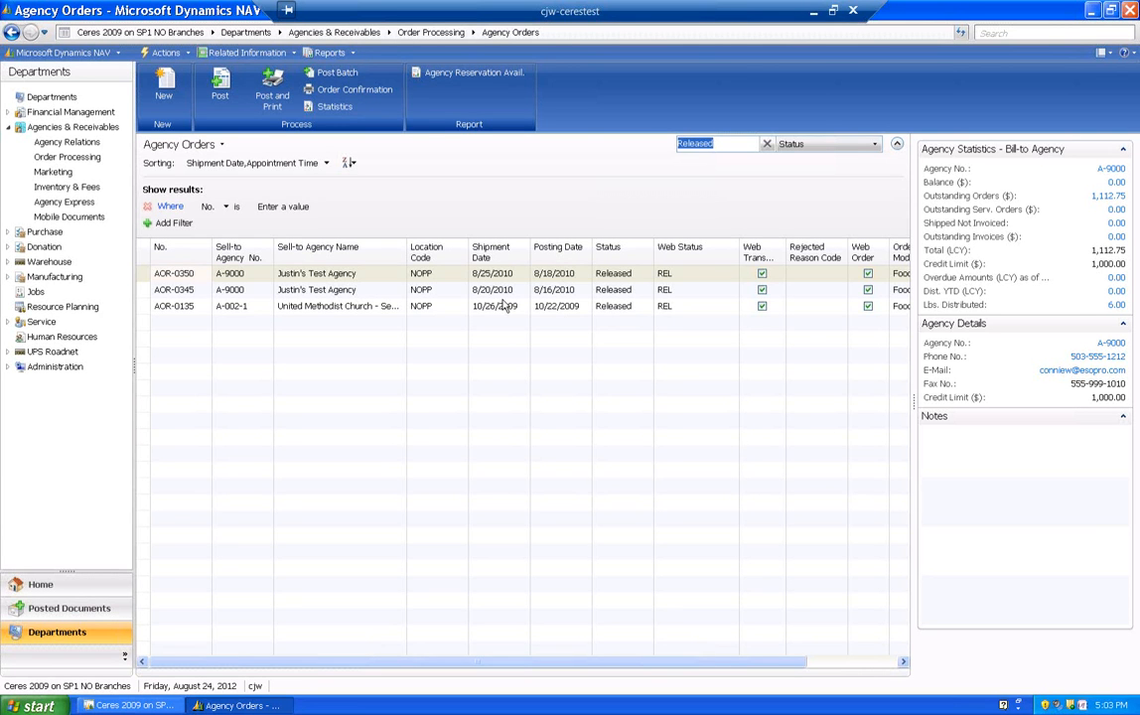
- Search for "items on age" and reopen the Items on Agency Orders report from the Reports page
click(1059, 35)
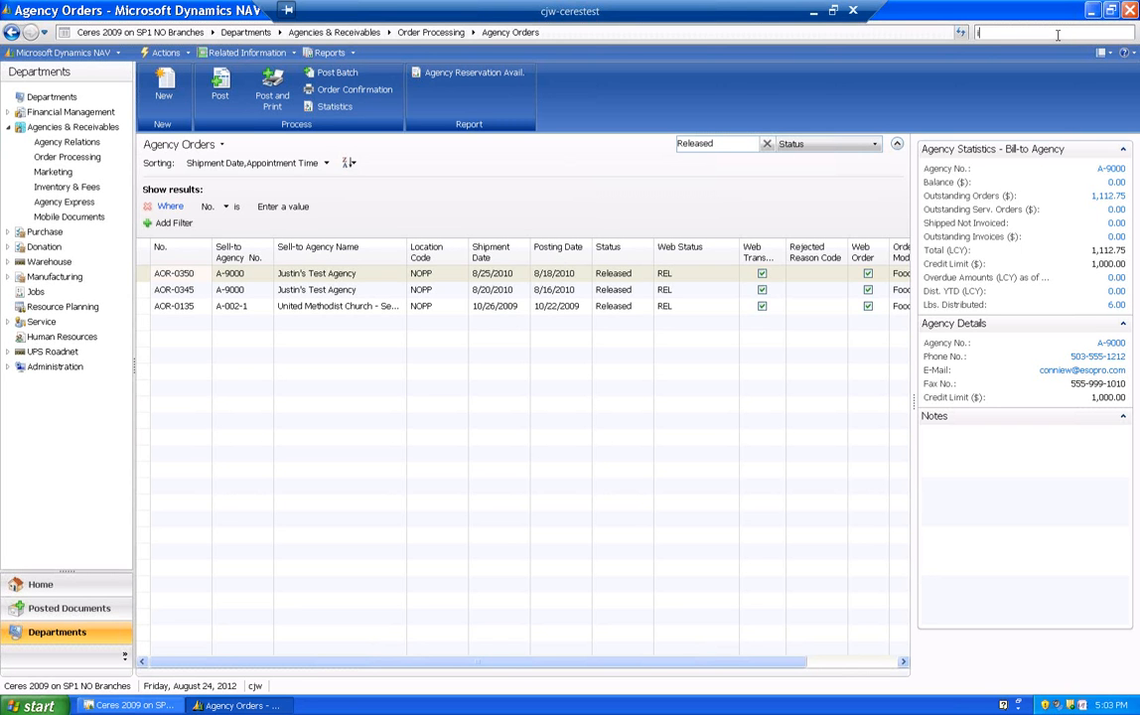
text(items on age)
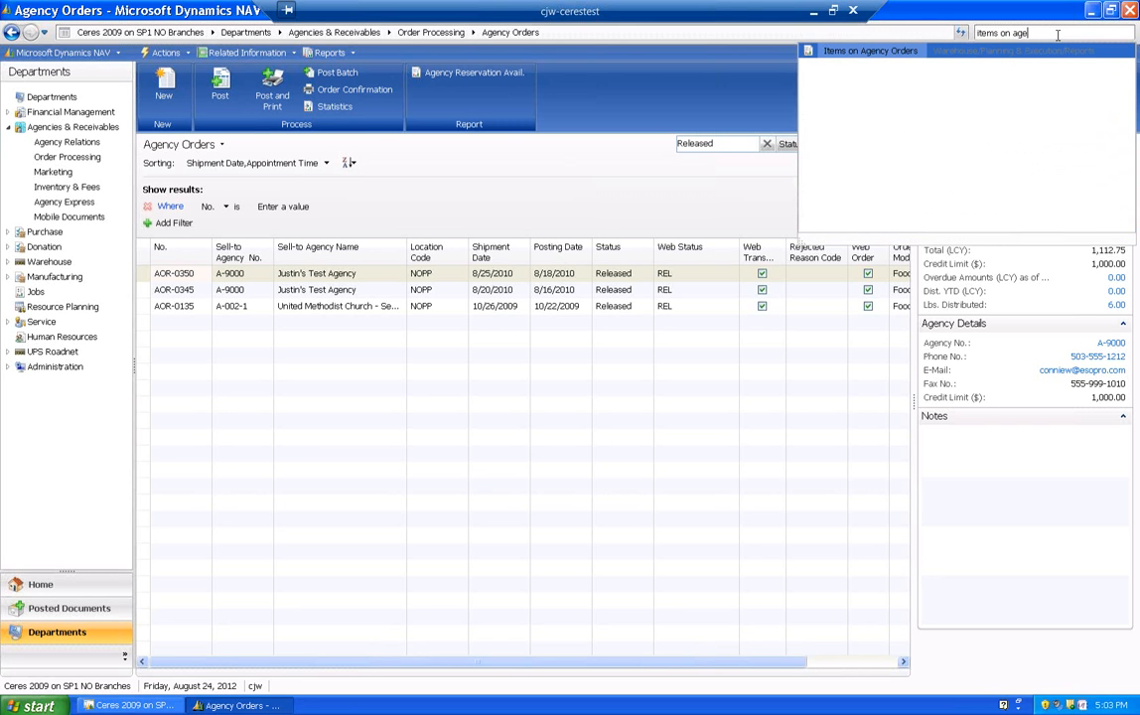
click(983, 57)
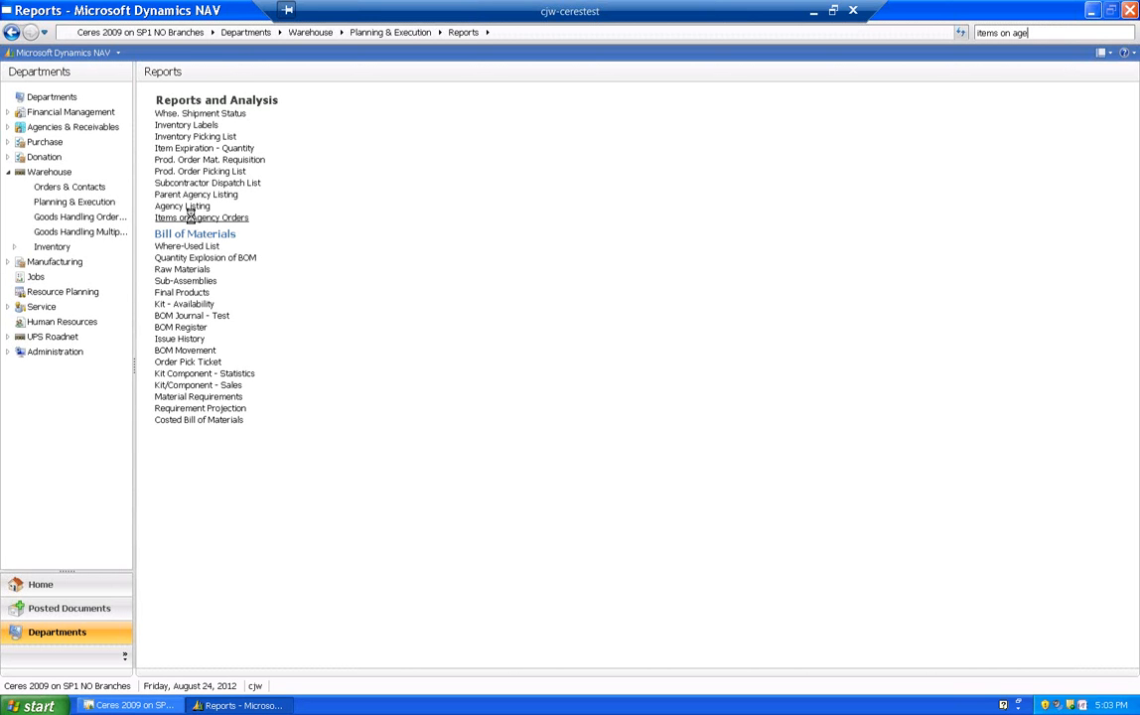
click(192, 218)
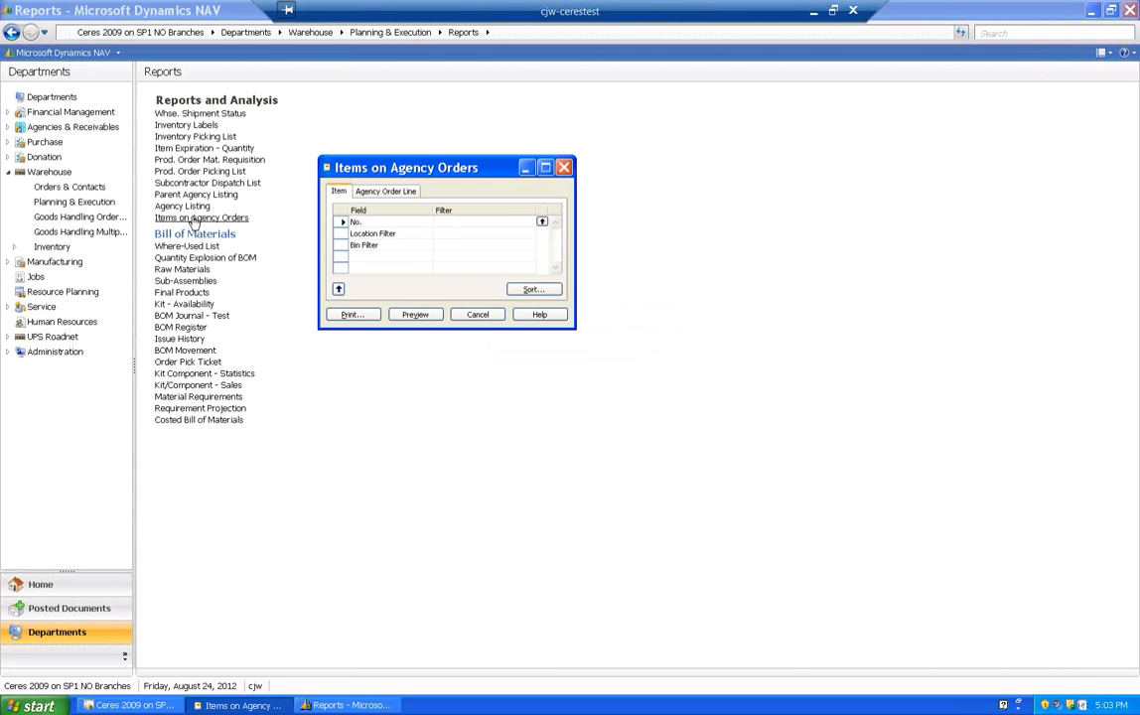
- Set the agency order line's Shipment Date filter to 08/25/10 and preview the Items on Agency Orders report
click(375, 196)
text(08)
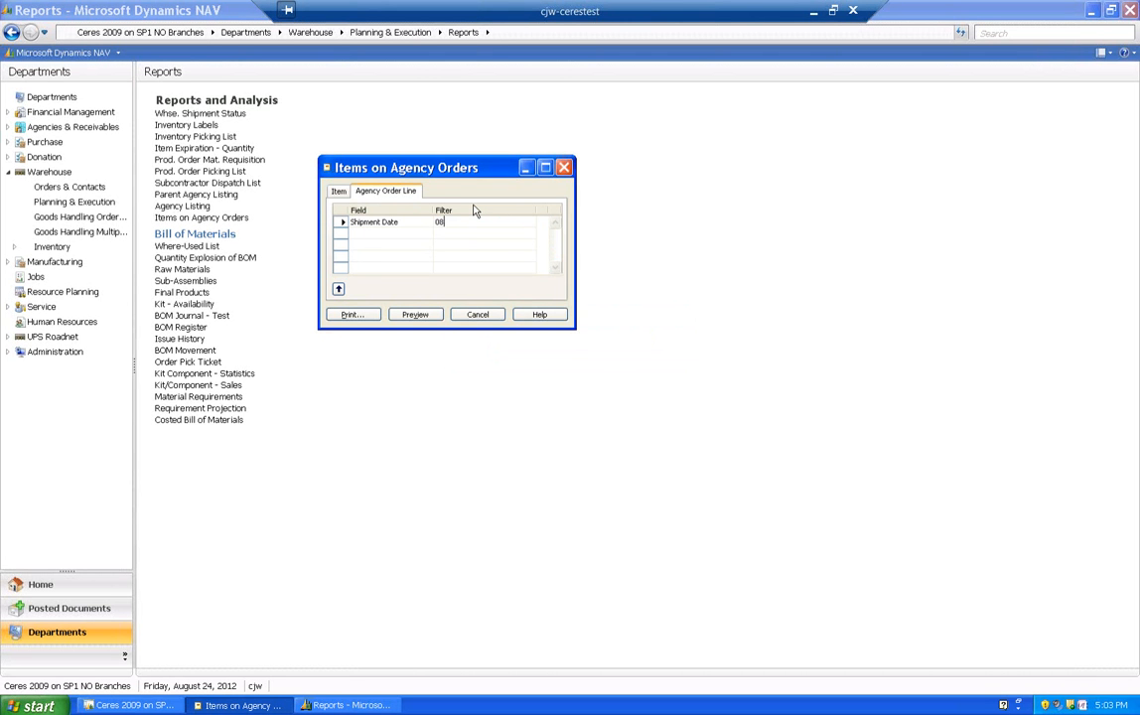
text(/25/10)
key(Return)
click(415, 314)
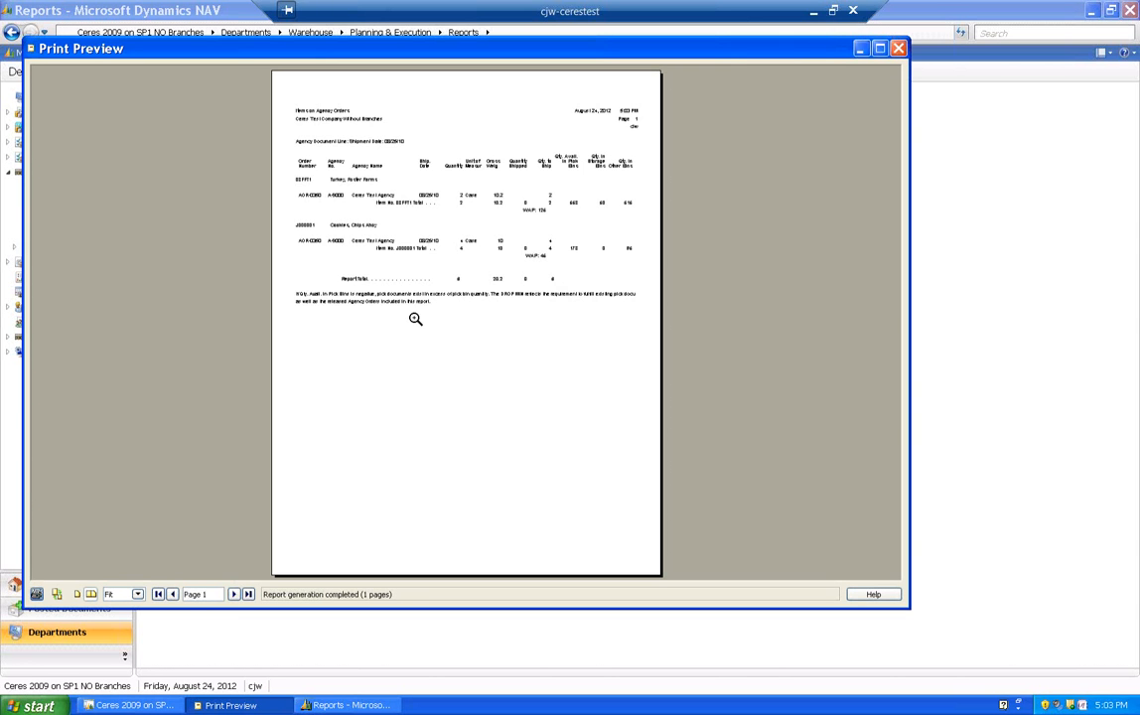
- Maximize the report preview at 150% zoom, review the item quantities and bin availability, and close it
click(879, 47)
click(113, 683)
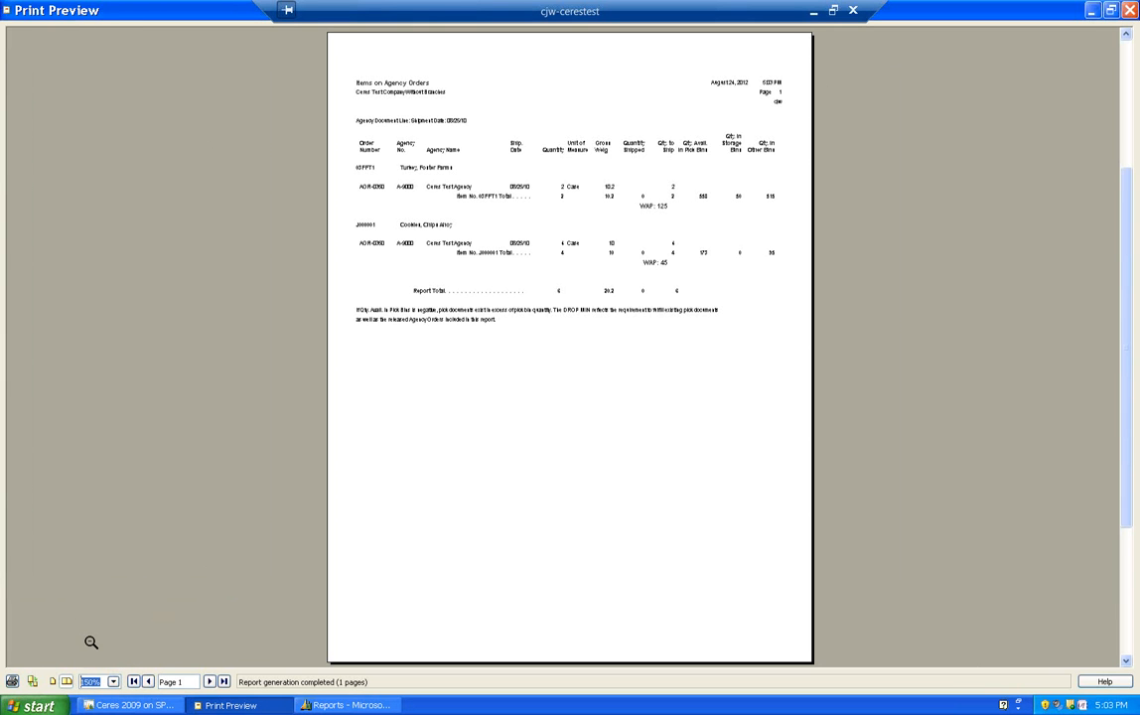
click(90, 644)
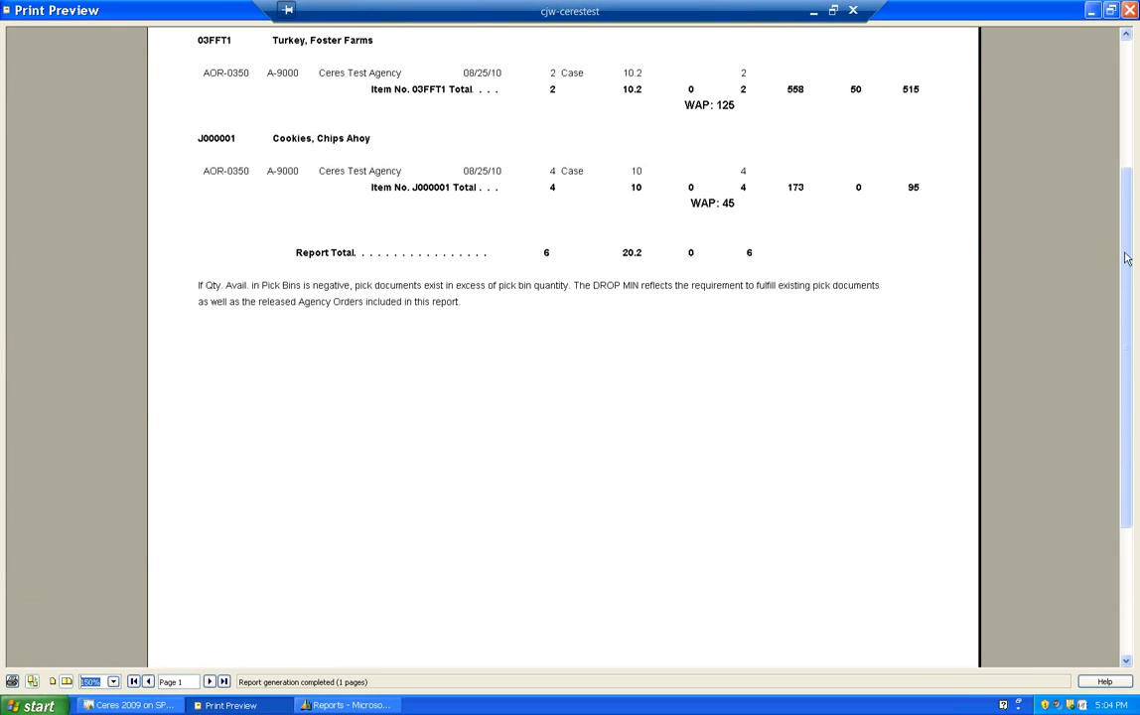
scroll(1008, 229, up, 3)
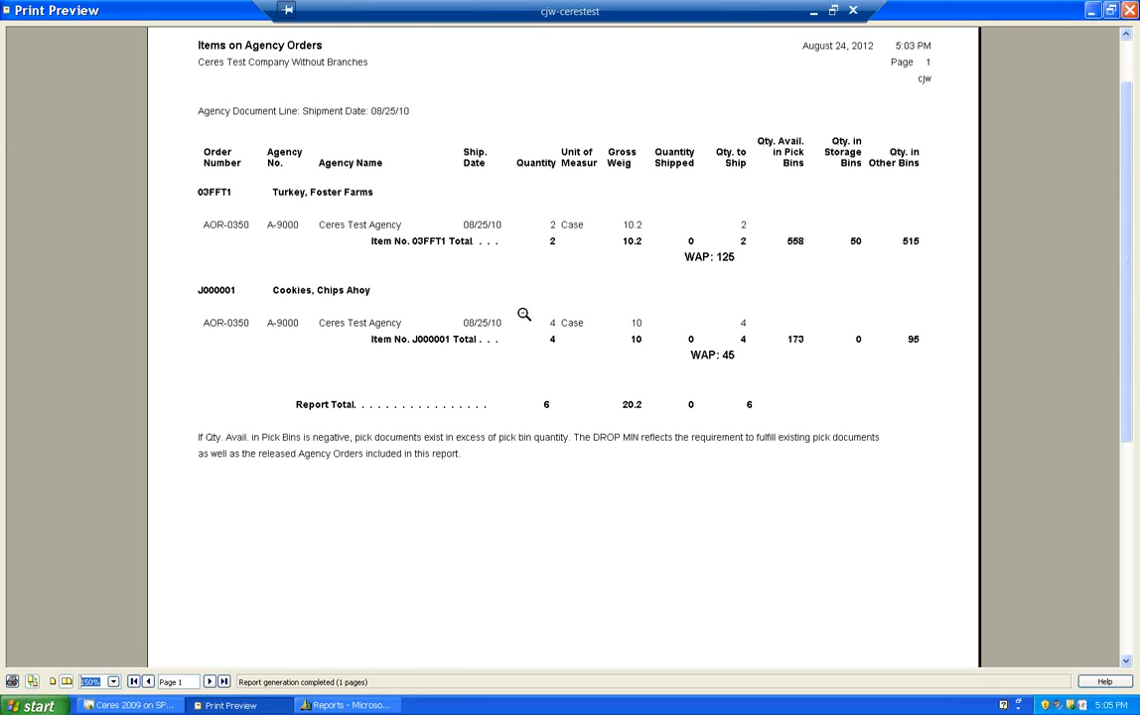
click(1129, 10)
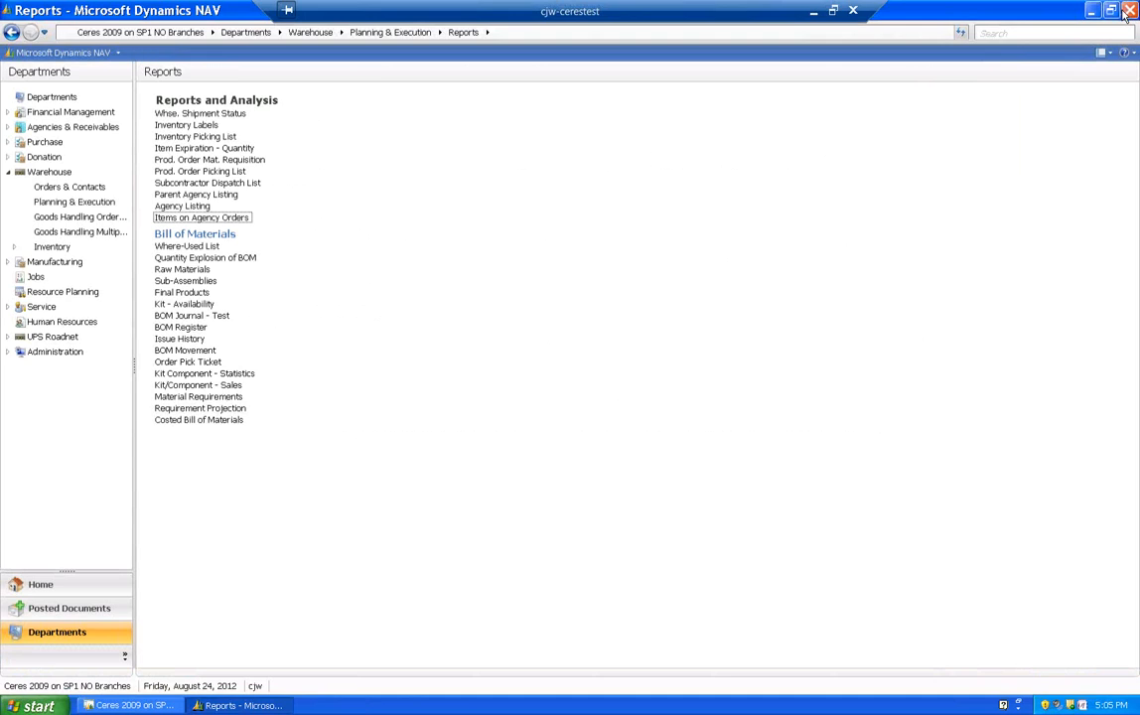